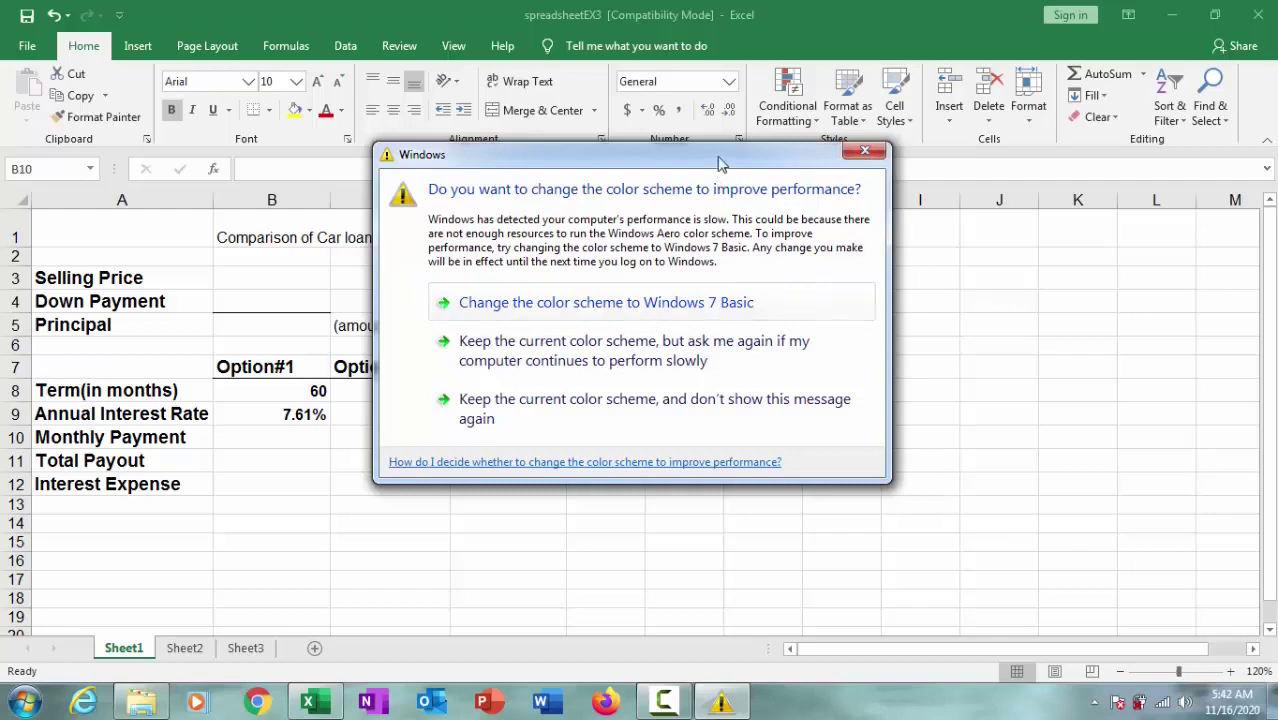
Keep the current Windows color scheme, with the option to be asked again if the computer continues to perform slowly
{"action": "left_click_drag", "start_coordinate": [716, 160], "coordinate": [957, 300]}
{"action": "left_click", "coordinate": [1108, 294]}
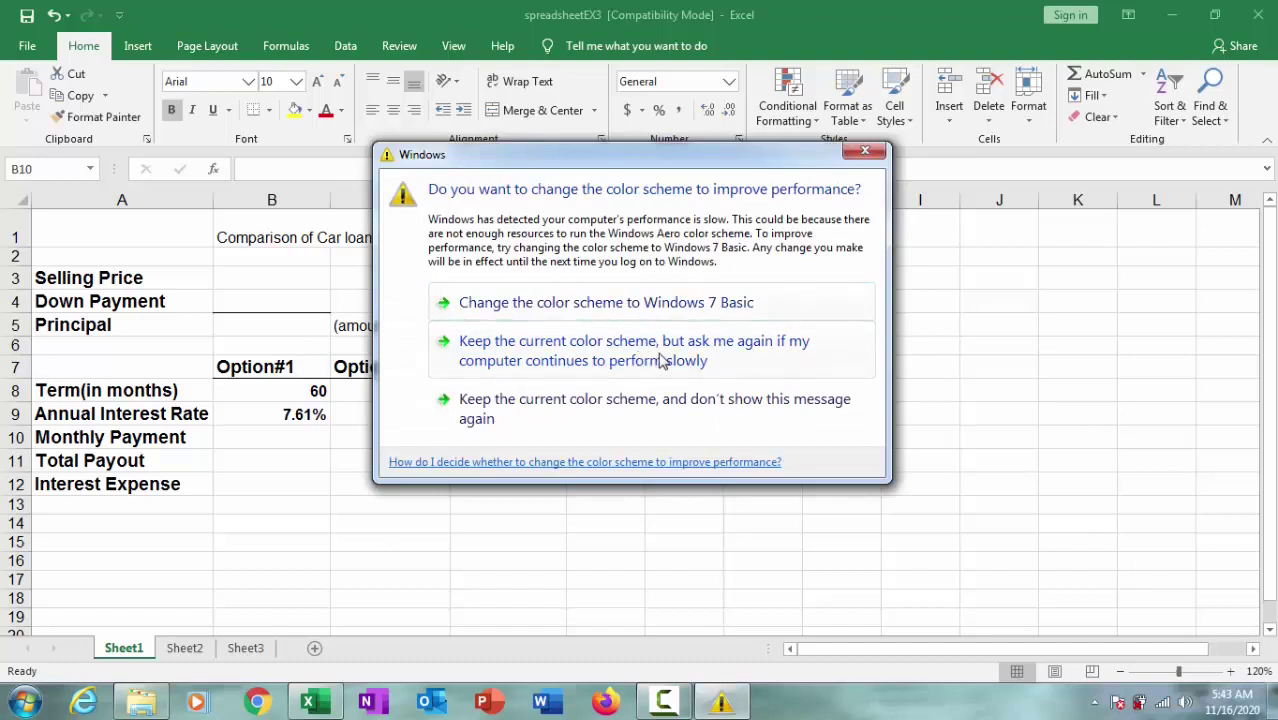
{"action": "left_click", "coordinate": [660, 360]}
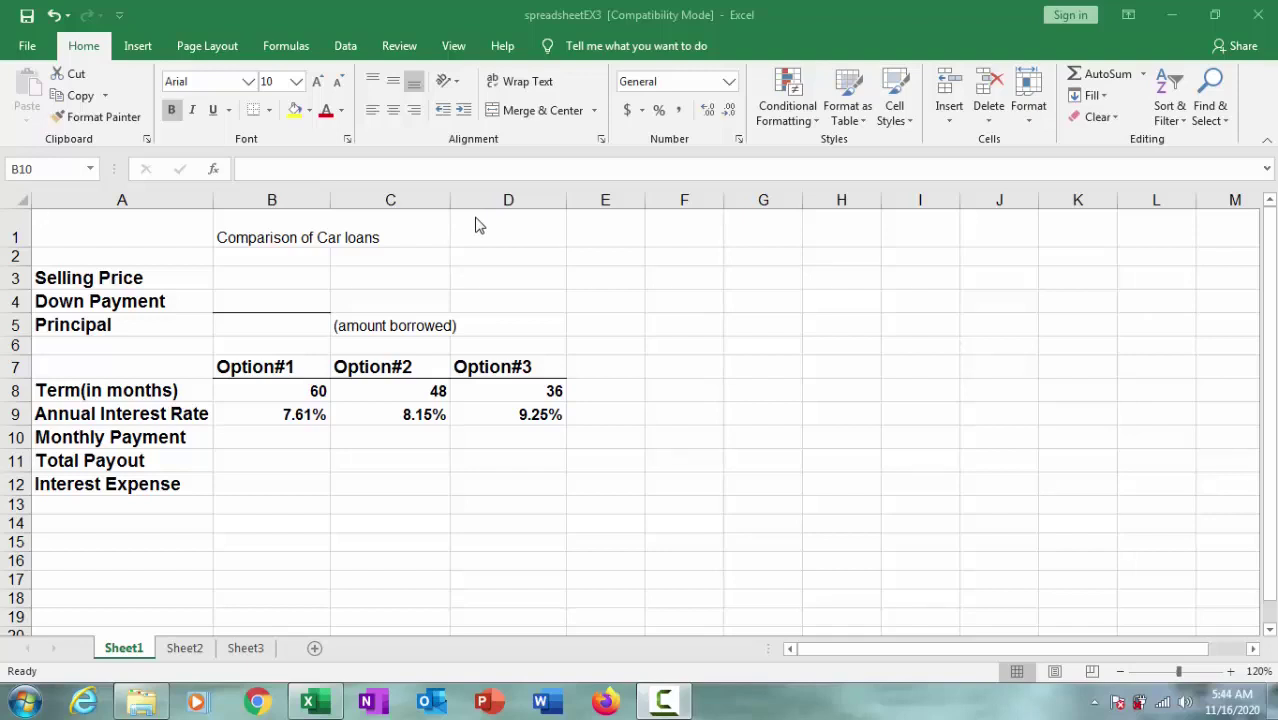
{"action": "key", "text": "shift+Right"}
{"action": "key", "text": "shift+Right"}
{"action": "key", "text": "shift+Down"}
{"action": "key", "text": "shift+Down"}
Enter the label "relaive" in cell G5 and "absolute" in cell I5
{"action": "left_click", "coordinate": [762, 330]}
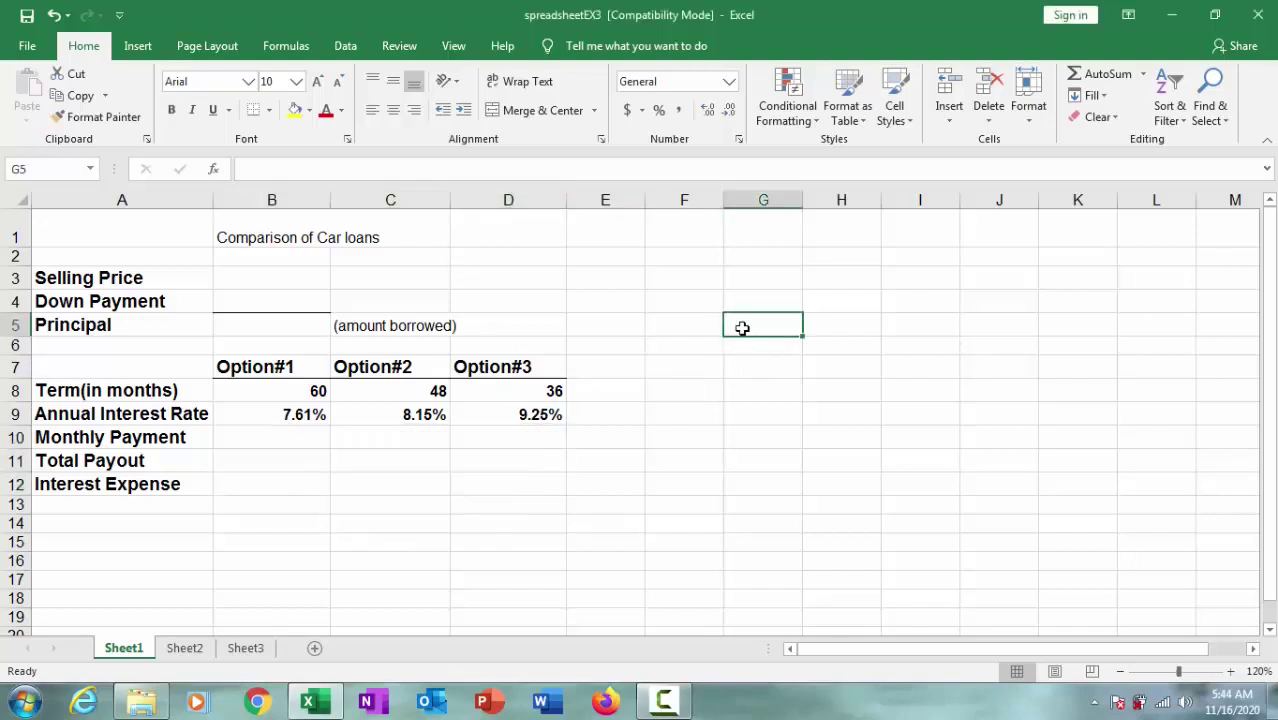
{"action": "type", "text": "re"}
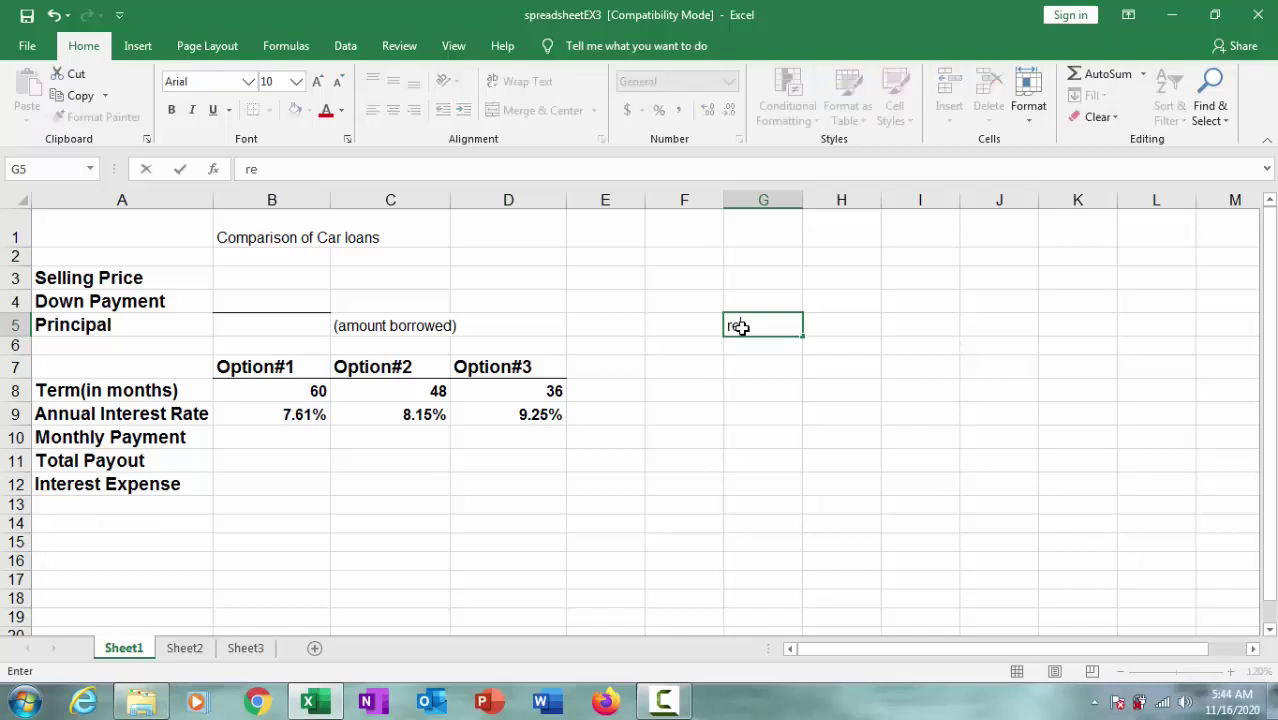
{"action": "type", "text": "laive"}
{"action": "key", "text": "Tab"}
{"action": "key", "text": "Tab"}
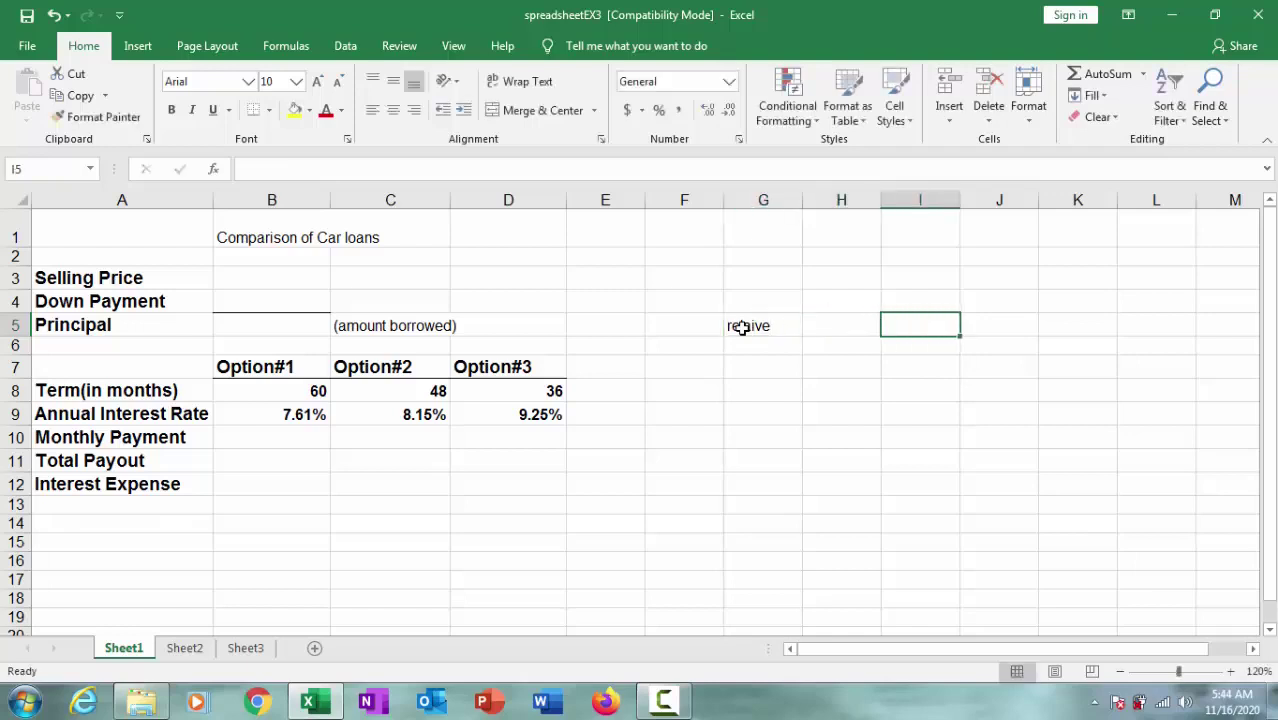
{"action": "type", "text": "abs"}
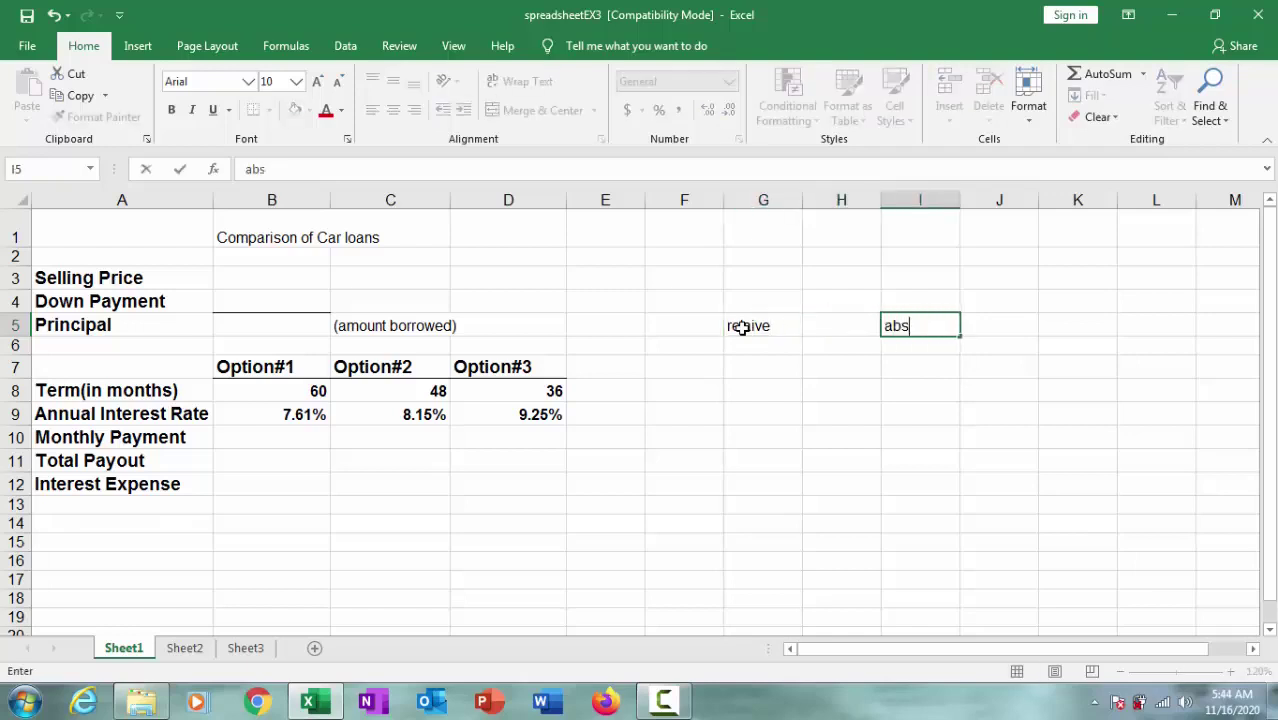
{"action": "type", "text": "olute"}
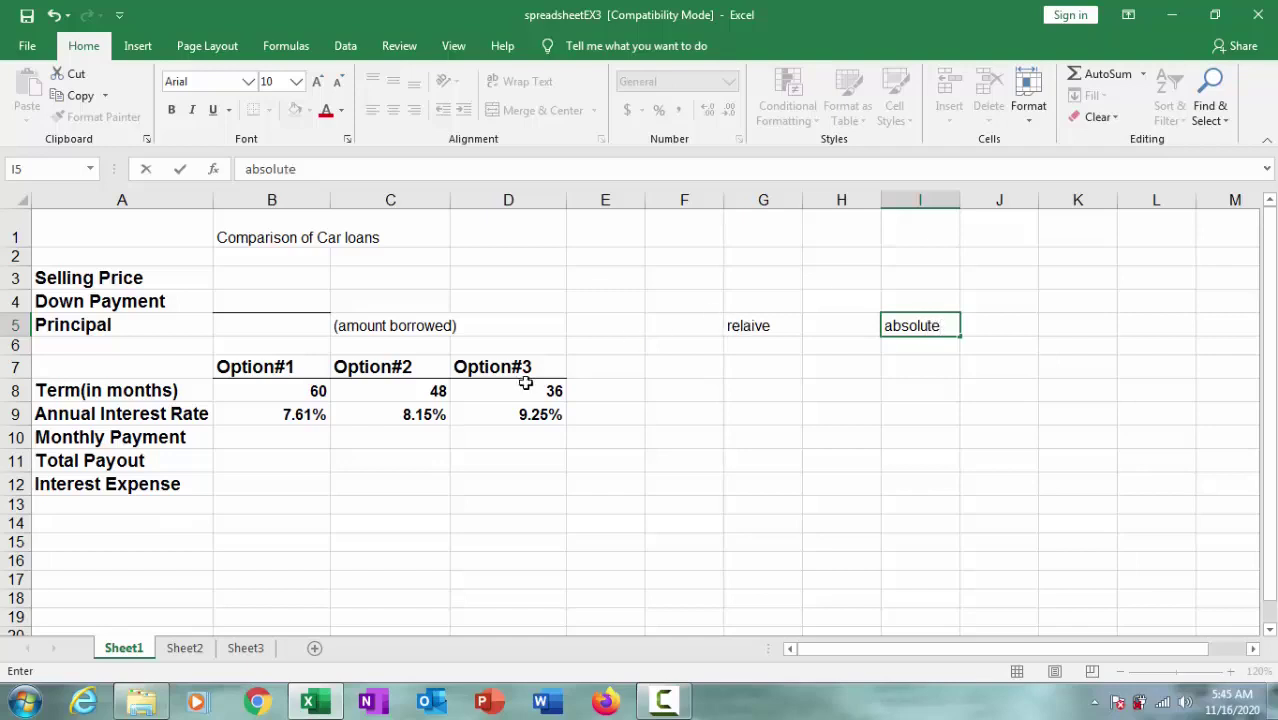
Correct the spelling of the label in cell G5 to "relative"
{"action": "left_click", "coordinate": [756, 328]}
{"action": "left_click", "coordinate": [268, 169]}
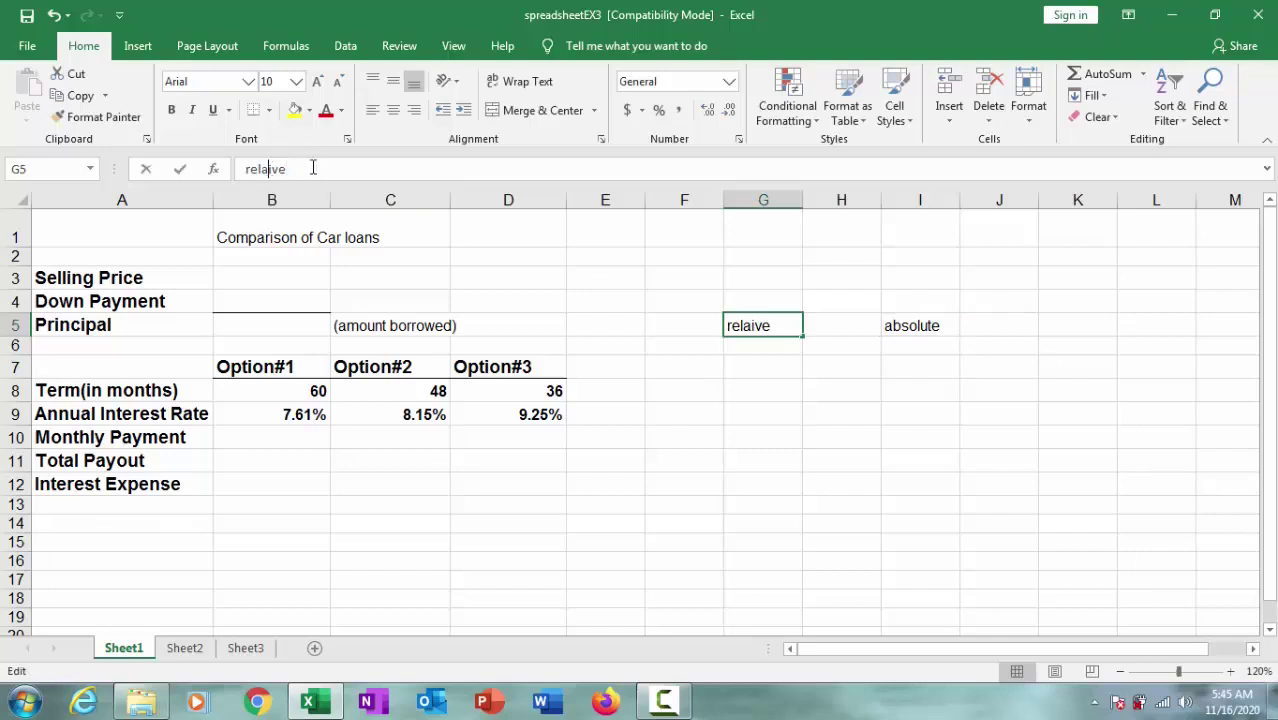
{"action": "type", "text": "t"}
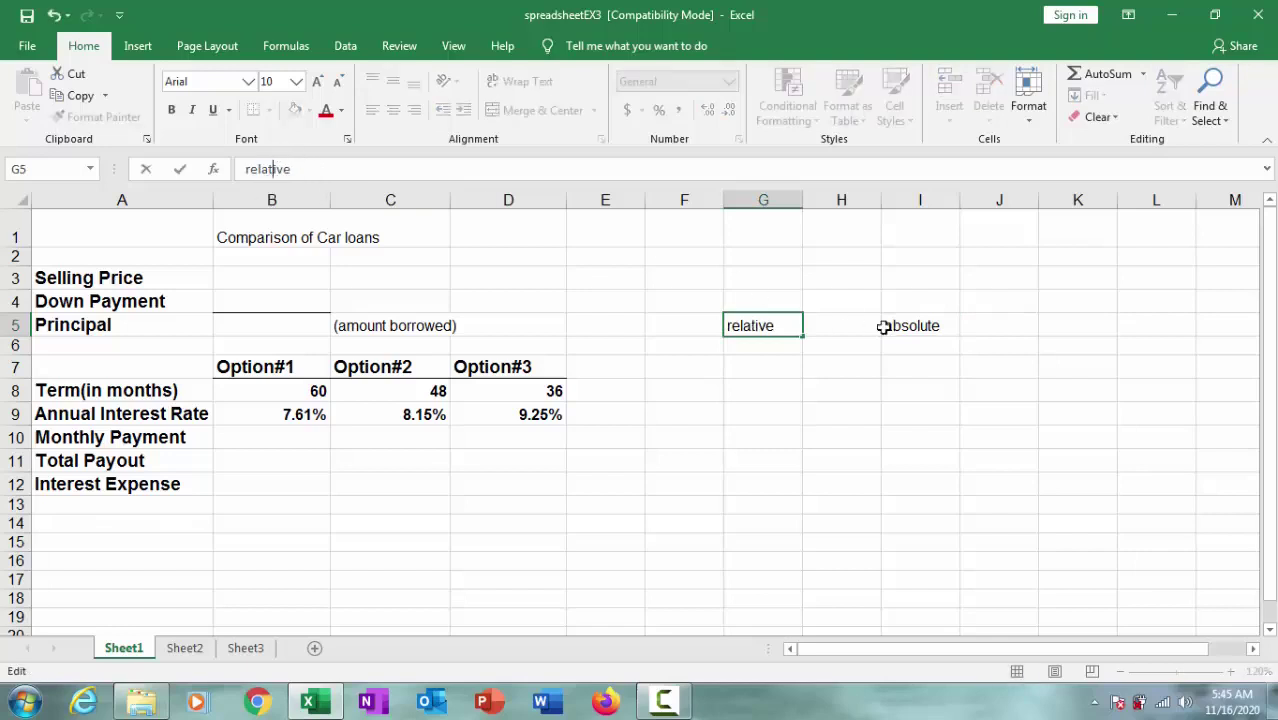
{"action": "left_click", "coordinate": [936, 301]}
{"action": "left_click", "coordinate": [782, 323]}
{"action": "left_click", "coordinate": [936, 326]}
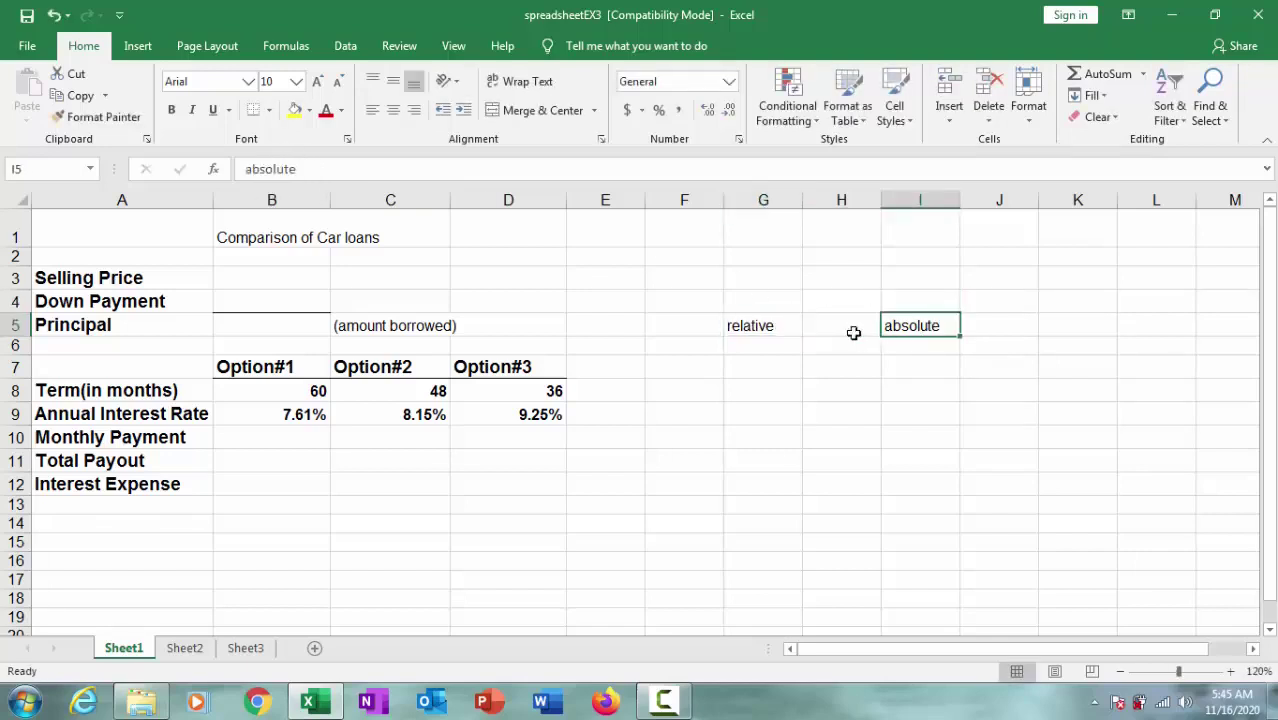
Enter the sample values 45 in cell F9 and 50 in cell F10
{"action": "left_click", "coordinate": [739, 397]}
{"action": "left_click", "coordinate": [682, 414]}
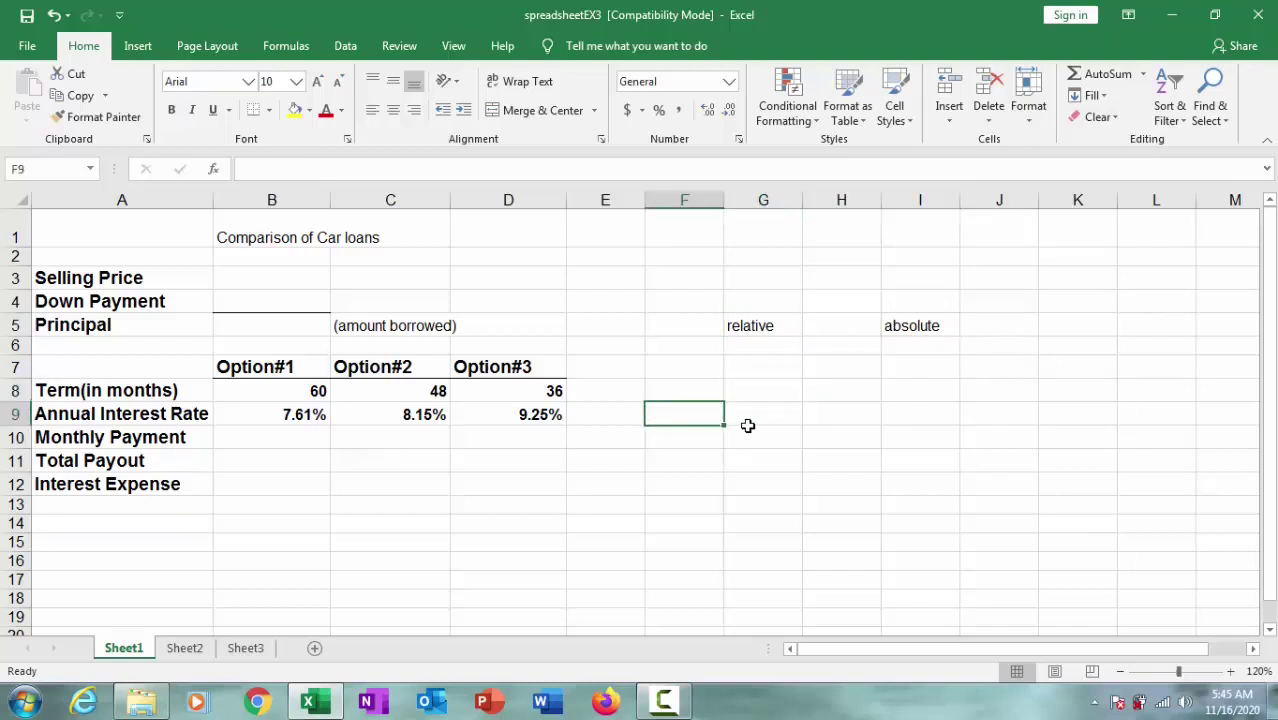
{"action": "type", "text": "45"}
{"action": "key", "text": "Return"}
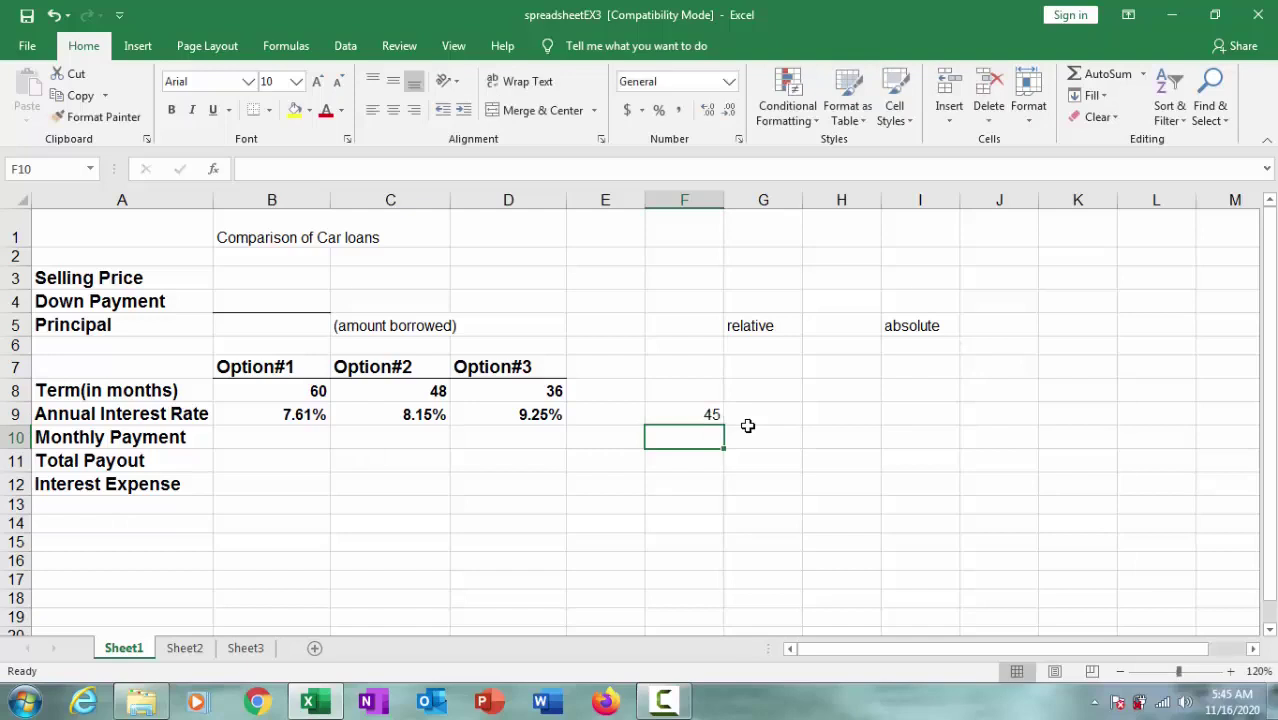
{"action": "type", "text": "5"}
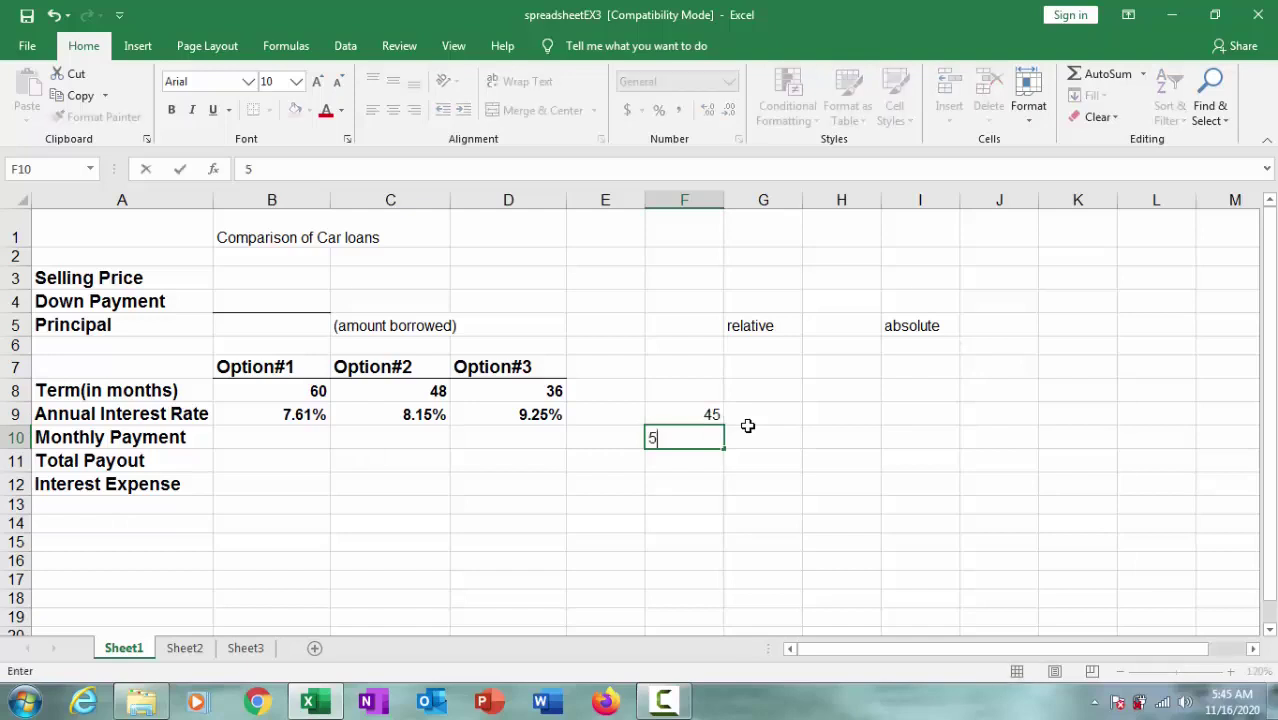
{"action": "type", "text": "0"}
{"action": "key", "text": "Return"}
{"action": "key", "text": "Return"}
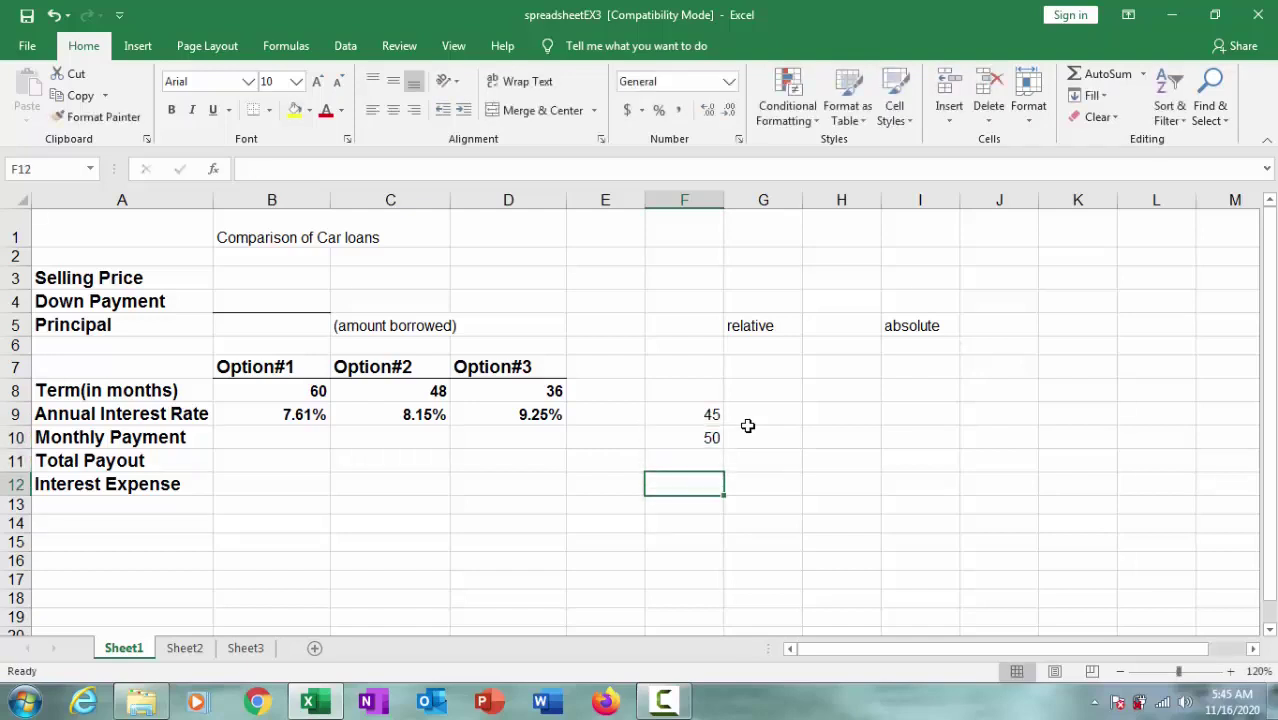
{"action": "key", "text": "Up"}
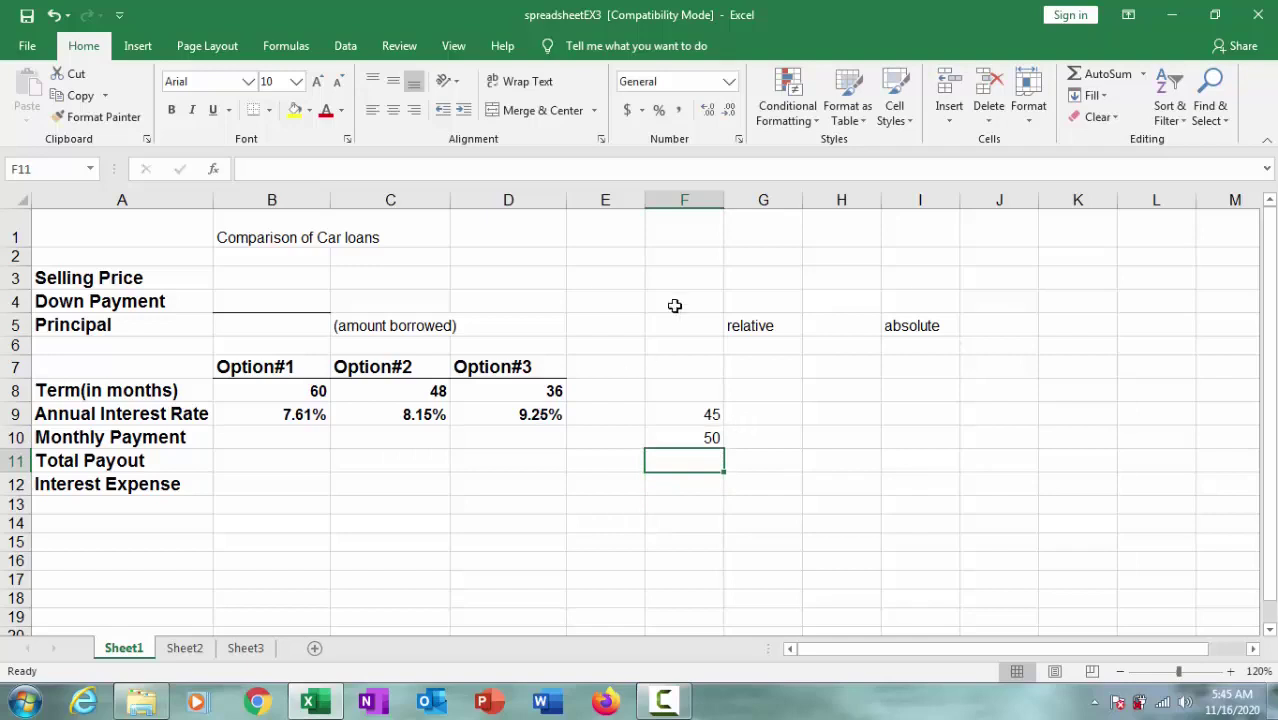
{"action": "left_click", "coordinate": [700, 199]}
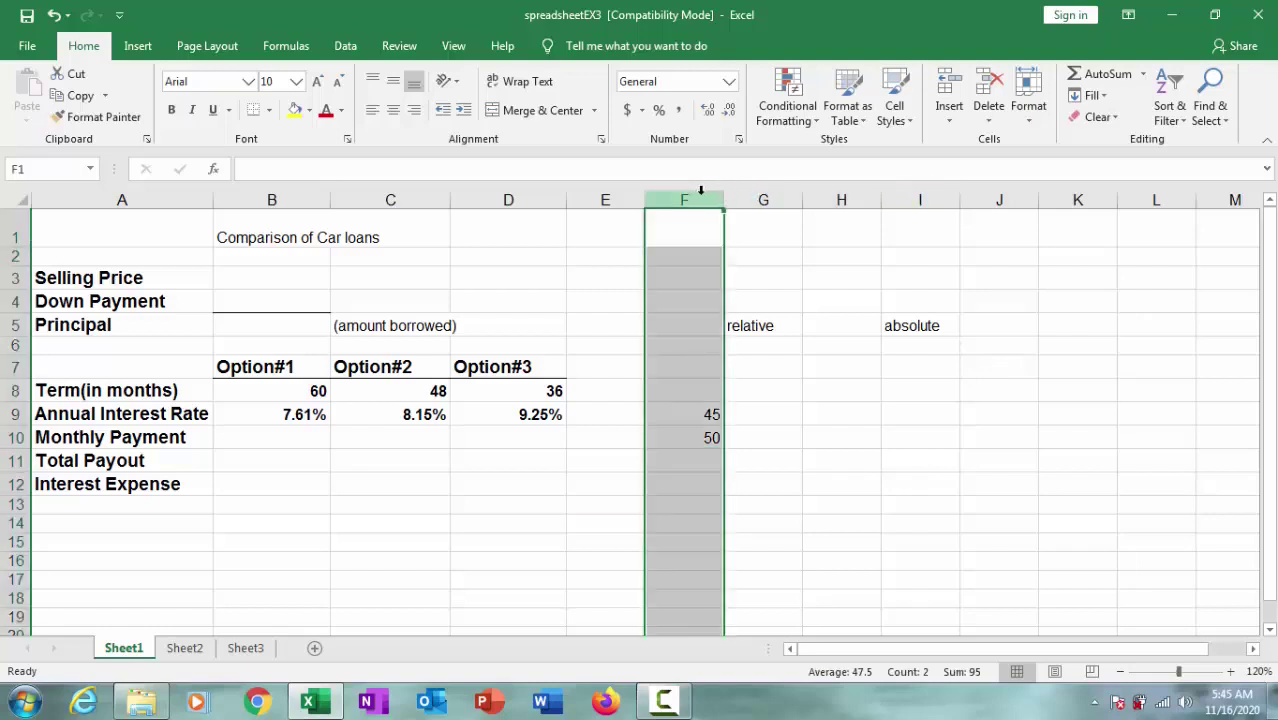
{"action": "left_click_drag", "start_coordinate": [686, 196], "coordinate": [907, 197]}
{"action": "left_click", "coordinate": [745, 296]}
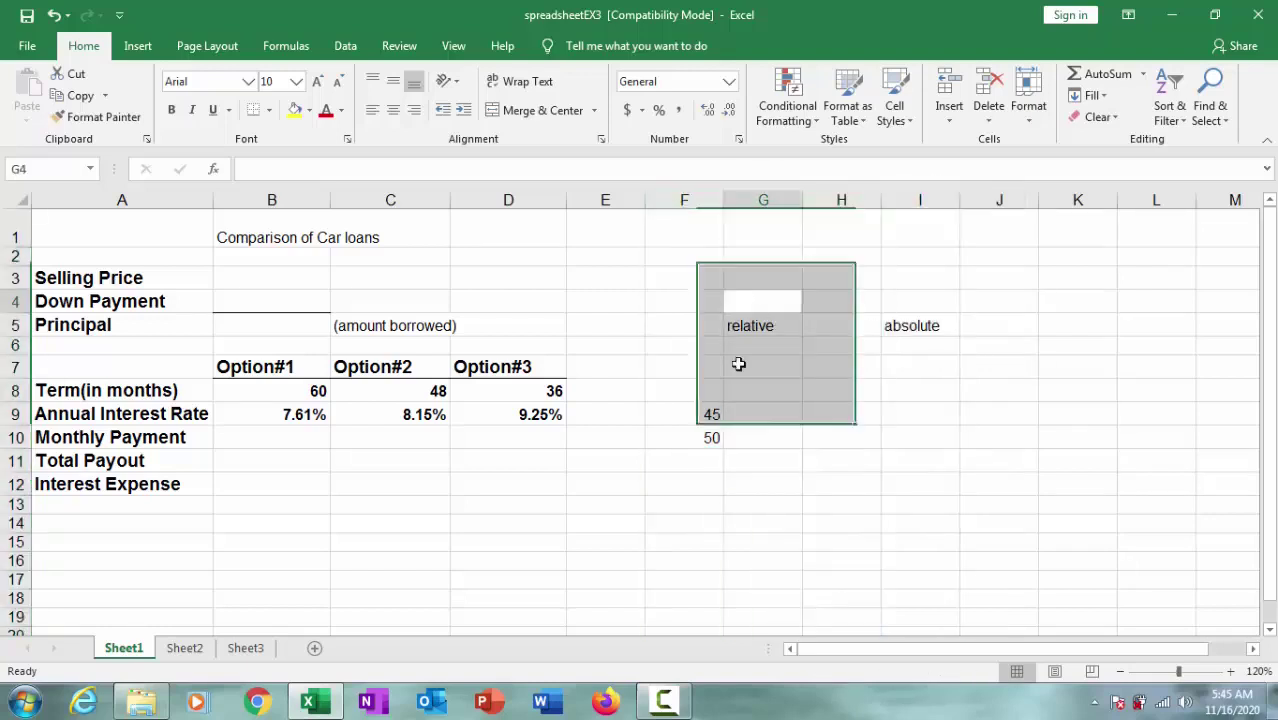
Enter the formula =F9+F10 in cell F11 to add the two sample values
{"action": "left_click", "coordinate": [713, 470]}
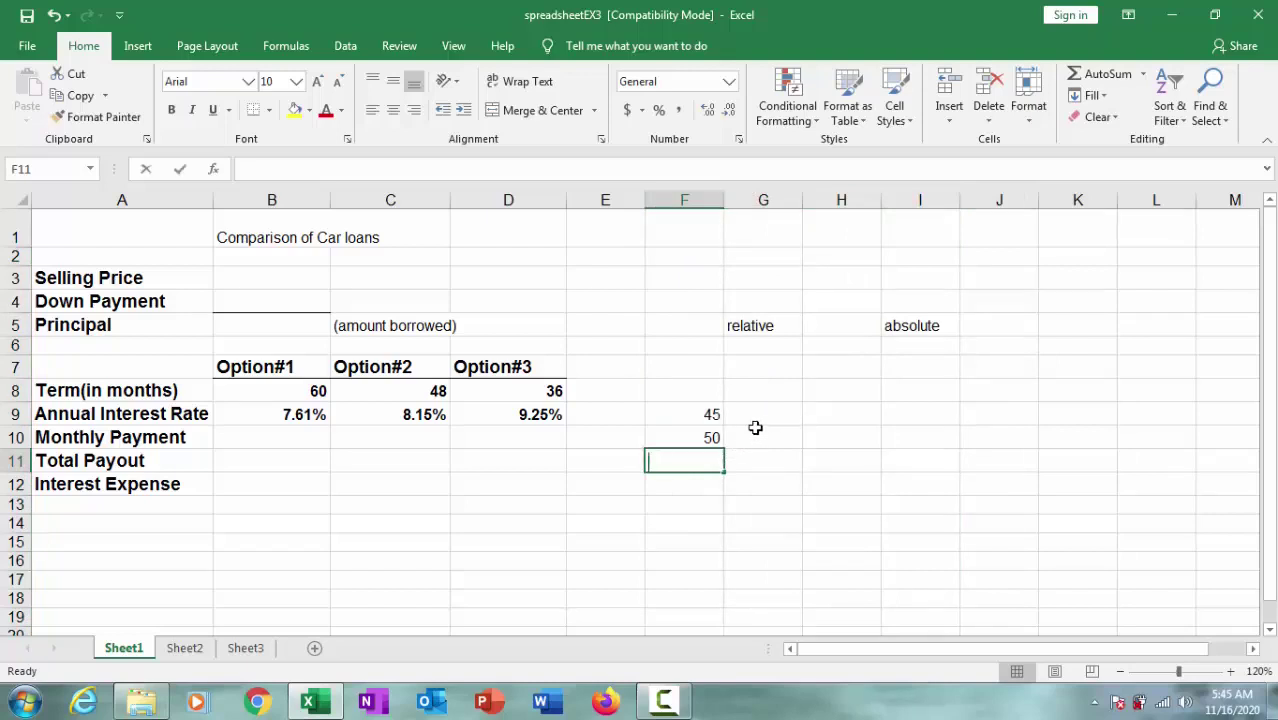
{"action": "type", "text": "="}
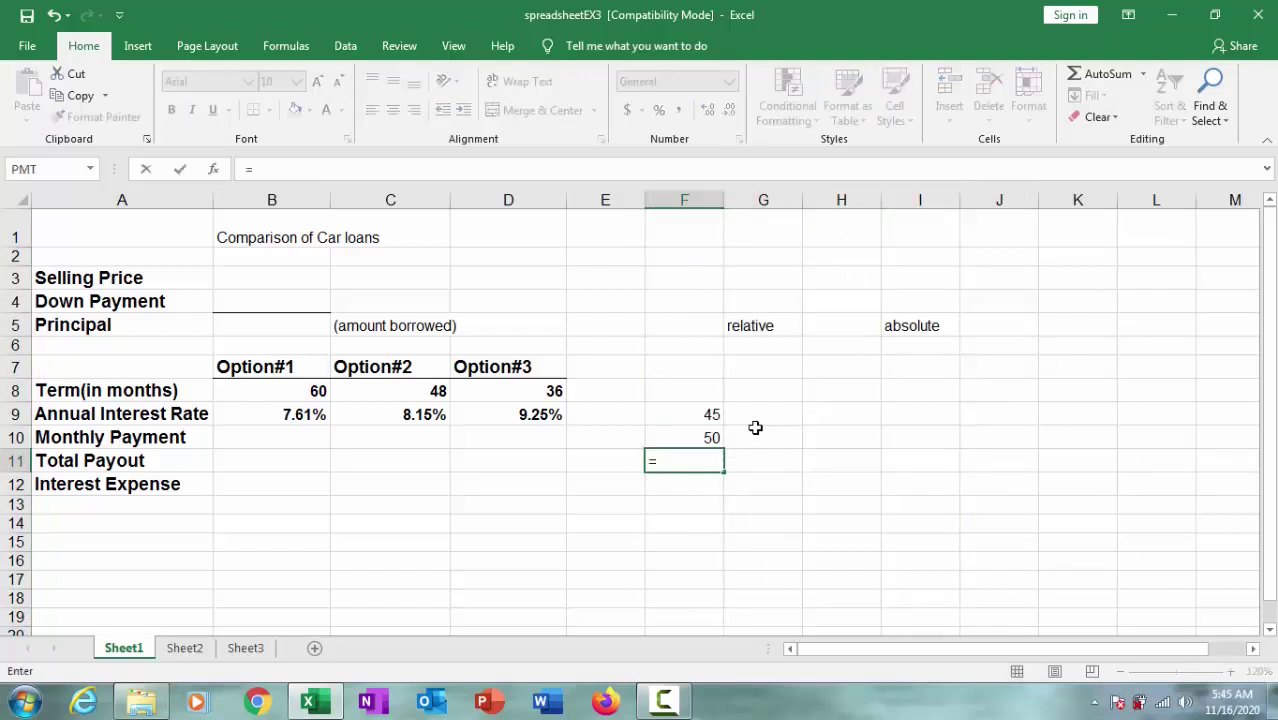
{"action": "left_click", "coordinate": [707, 412]}
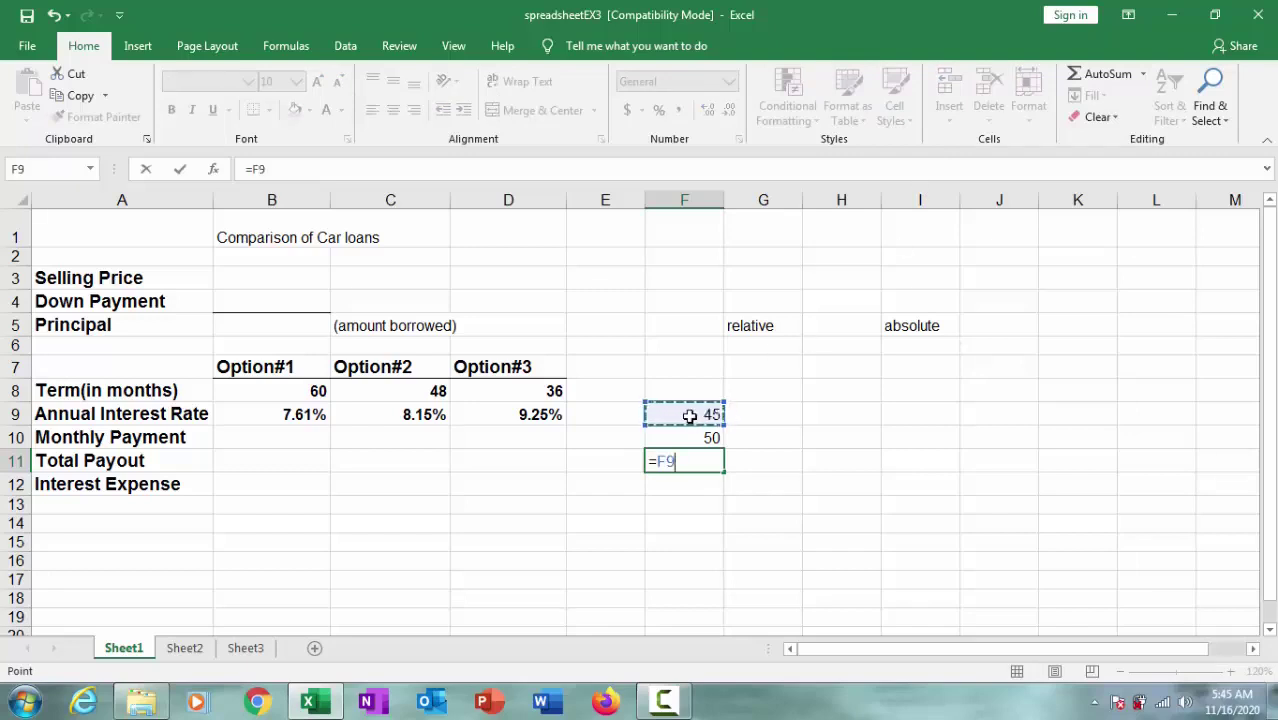
{"action": "type", "text": "+"}
{"action": "left_click", "coordinate": [694, 437]}
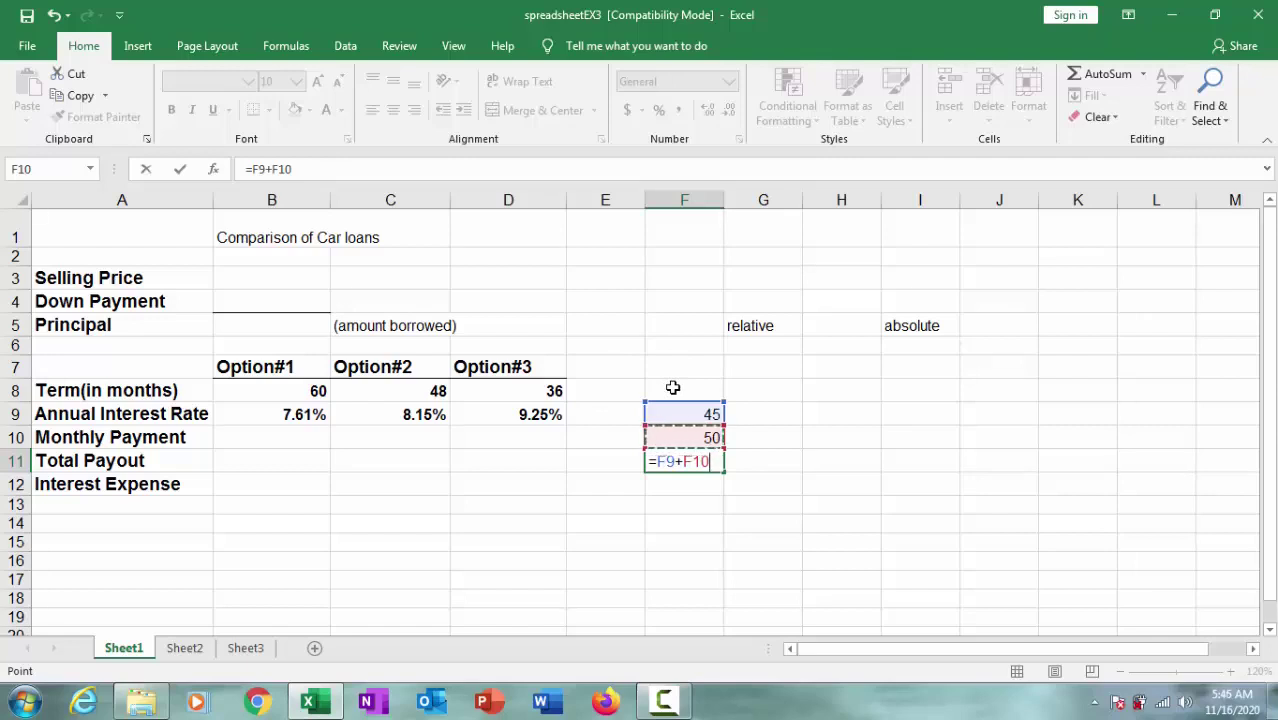
{"action": "key", "text": "Return"}
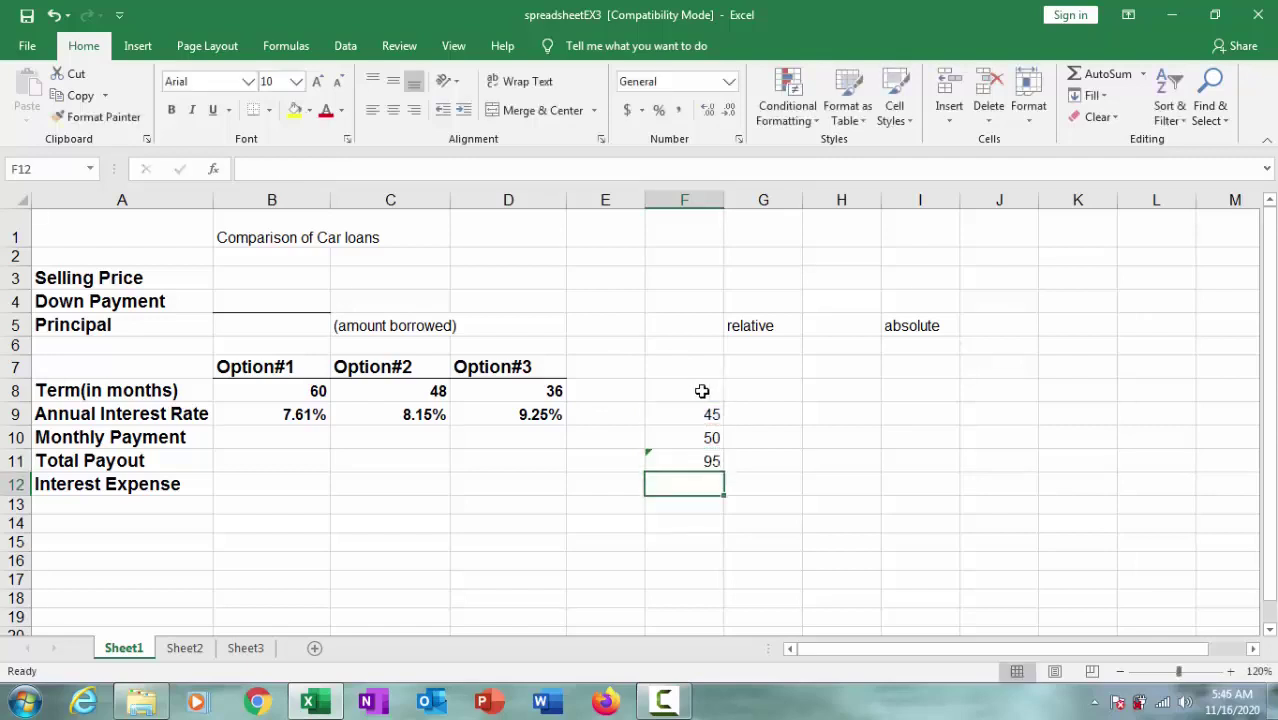
Make the sum in cell F11 bold
{"action": "left_click", "coordinate": [704, 462]}
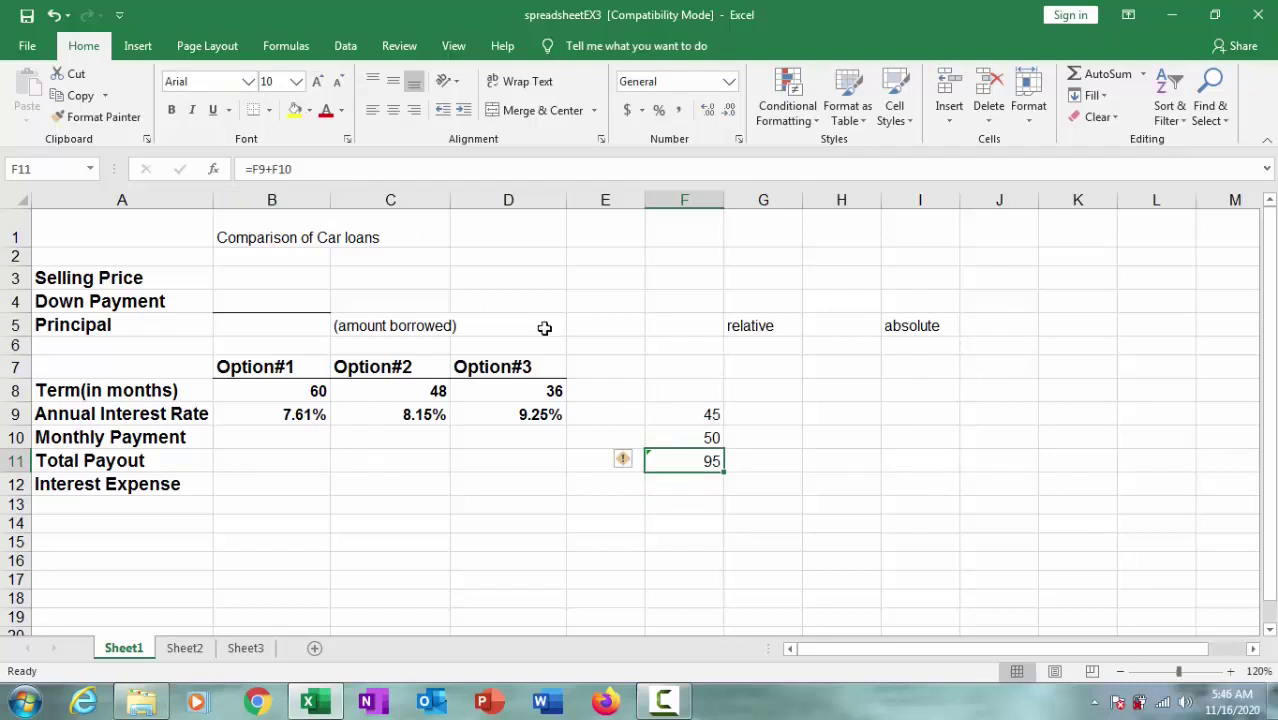
{"action": "left_click", "coordinate": [702, 415]}
{"action": "left_click", "coordinate": [703, 460]}
{"action": "left_click", "coordinate": [171, 109]}
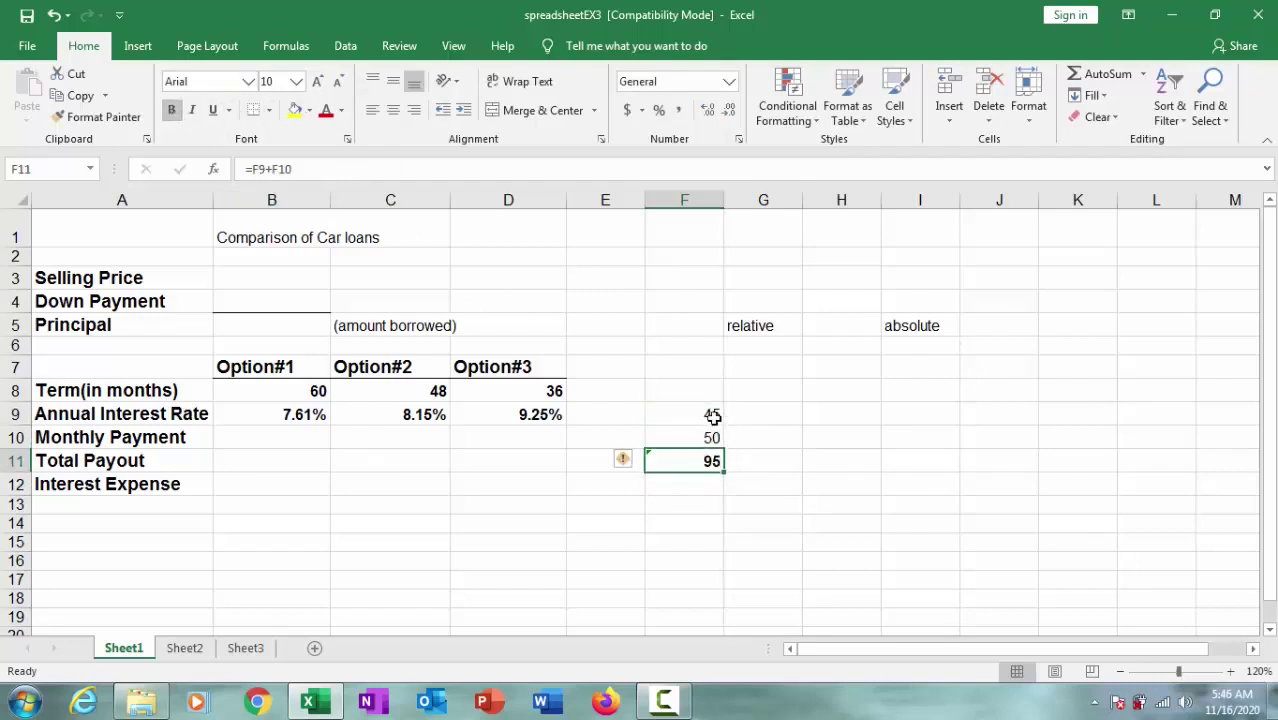
Change the value in cell F9 to 56 and check the sum in F11
{"action": "left_click", "coordinate": [713, 417]}
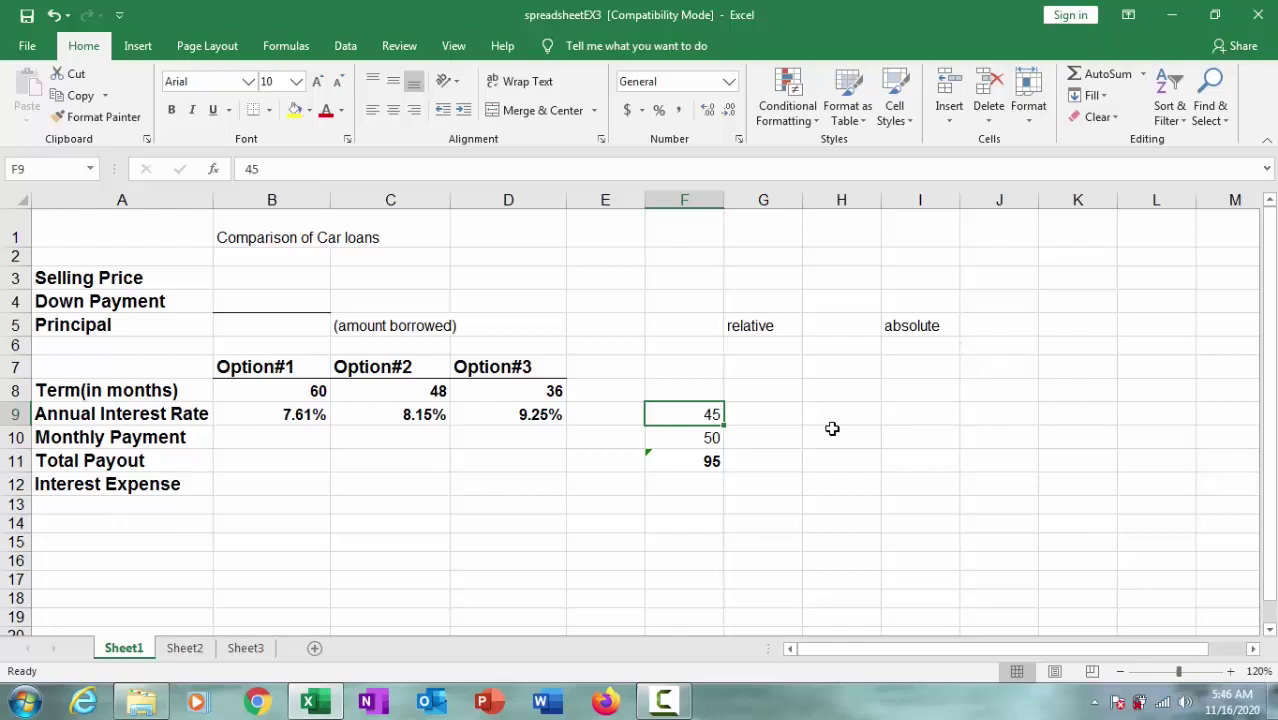
{"action": "type", "text": "56"}
{"action": "key", "text": "Return"}
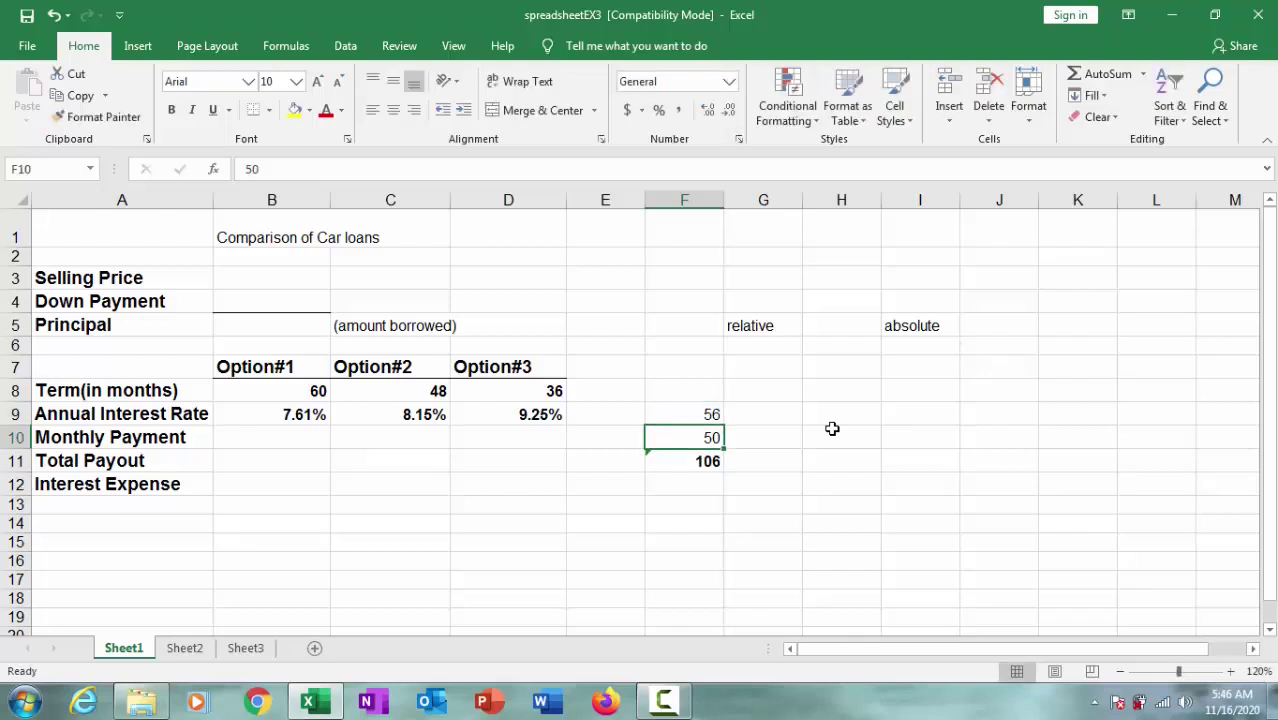
{"action": "left_click", "coordinate": [705, 459]}
Enter the values 78 in cell G9 and 89 in cell G10
{"action": "left_click", "coordinate": [793, 420]}
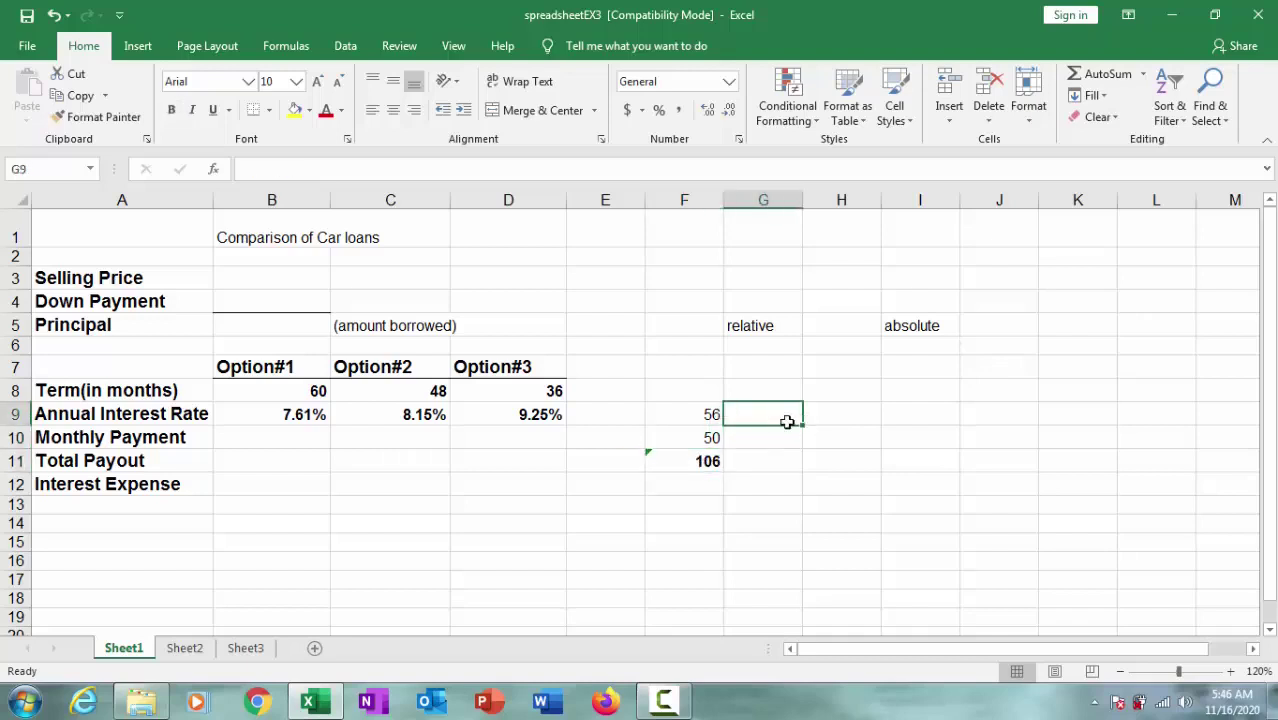
{"action": "type", "text": "78"}
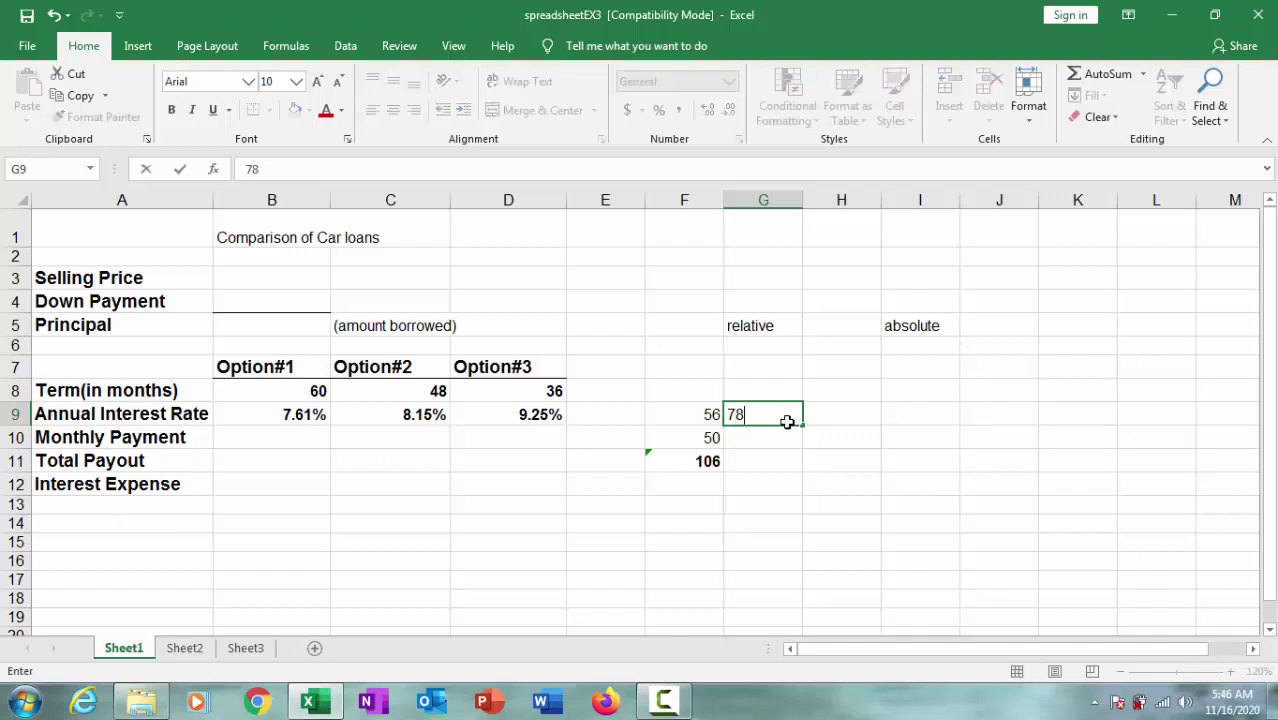
{"action": "key", "text": "Return"}
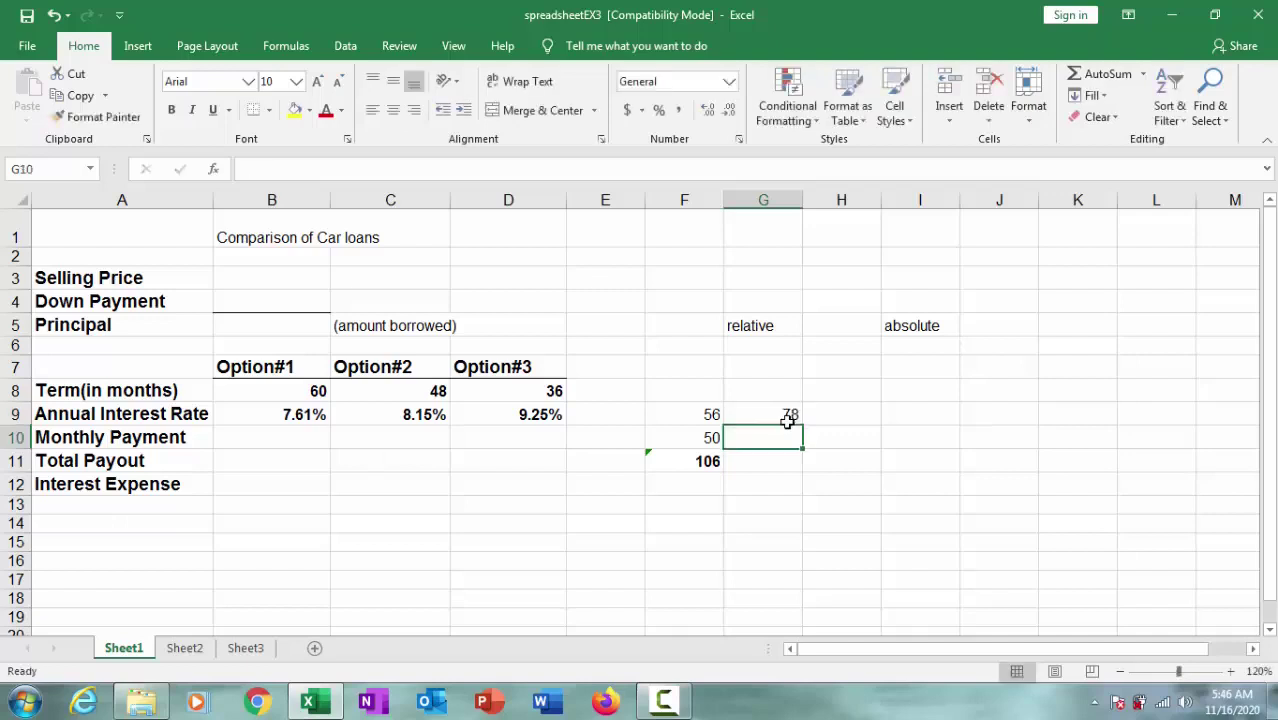
{"action": "type", "text": "89"}
{"action": "key", "text": "Tab"}
Enter the values 90 in cell H9 and 67 in cell H10
{"action": "key", "text": "Up"}
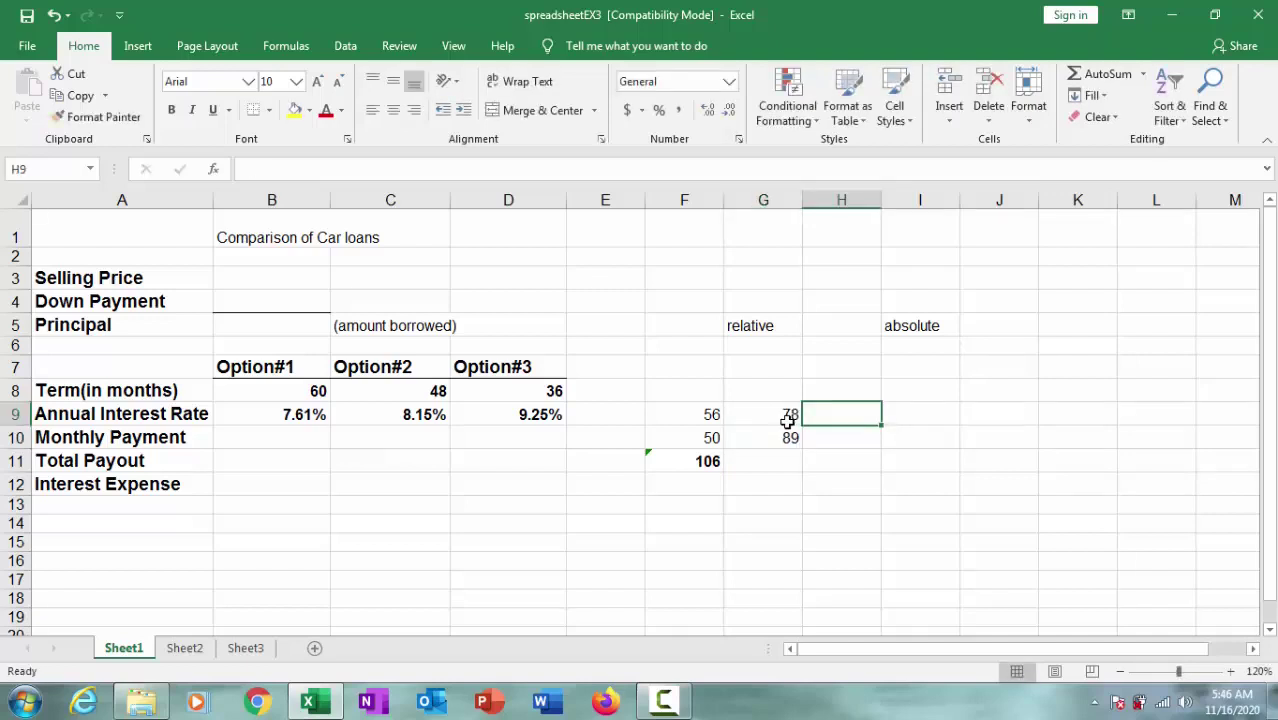
{"action": "type", "text": "90"}
{"action": "key", "text": "Return"}
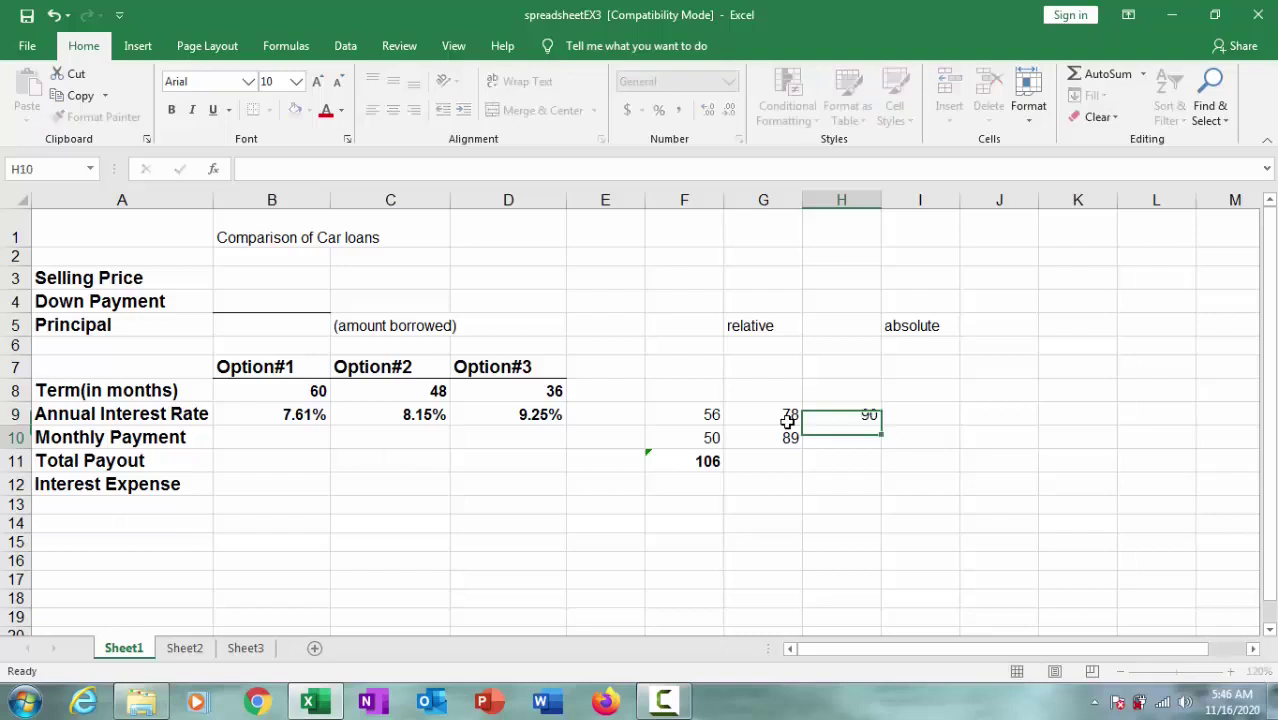
{"action": "type", "text": "67"}
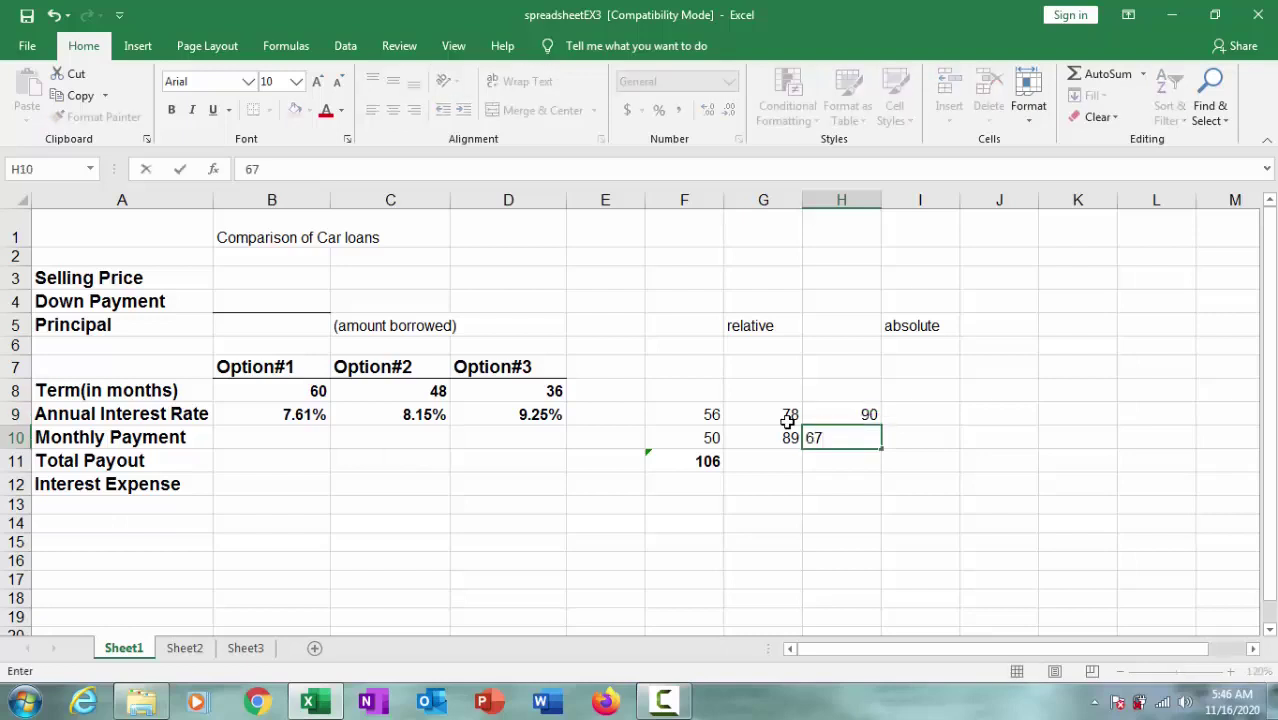
{"action": "key", "text": "Left"}
{"action": "key", "text": "Up"}
{"action": "key", "text": "Down"}
{"action": "key", "text": "Down"}
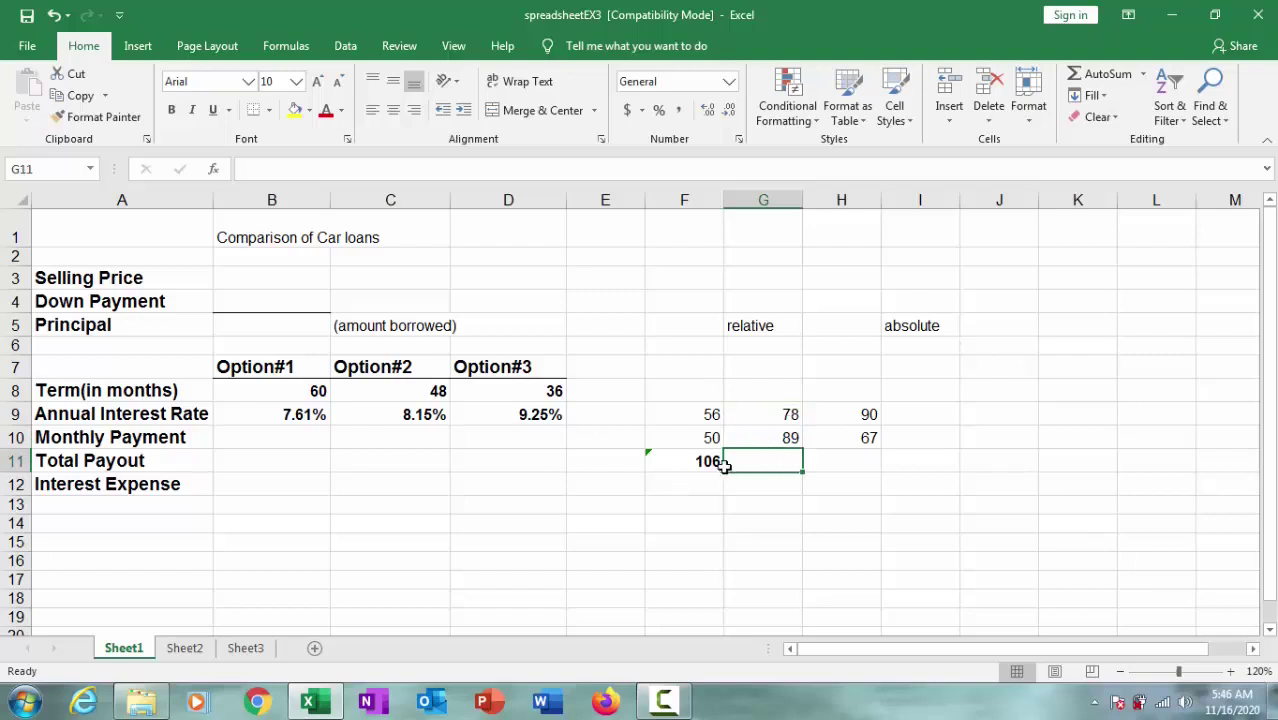
Copy the sum formula from cell F11 across to G11 and H11 by auto-filling
{"action": "left_click", "coordinate": [848, 462]}
{"action": "left_click", "coordinate": [793, 462]}
{"action": "left_click", "coordinate": [844, 465]}
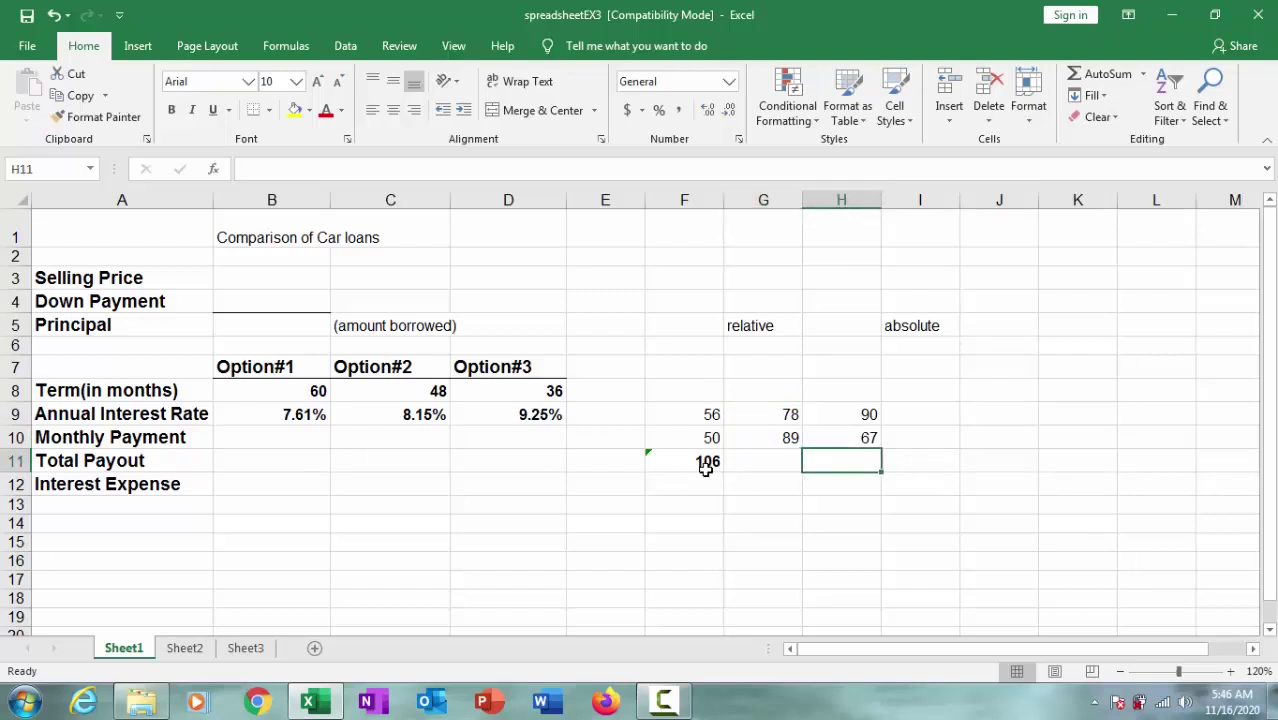
{"action": "left_click", "coordinate": [708, 465]}
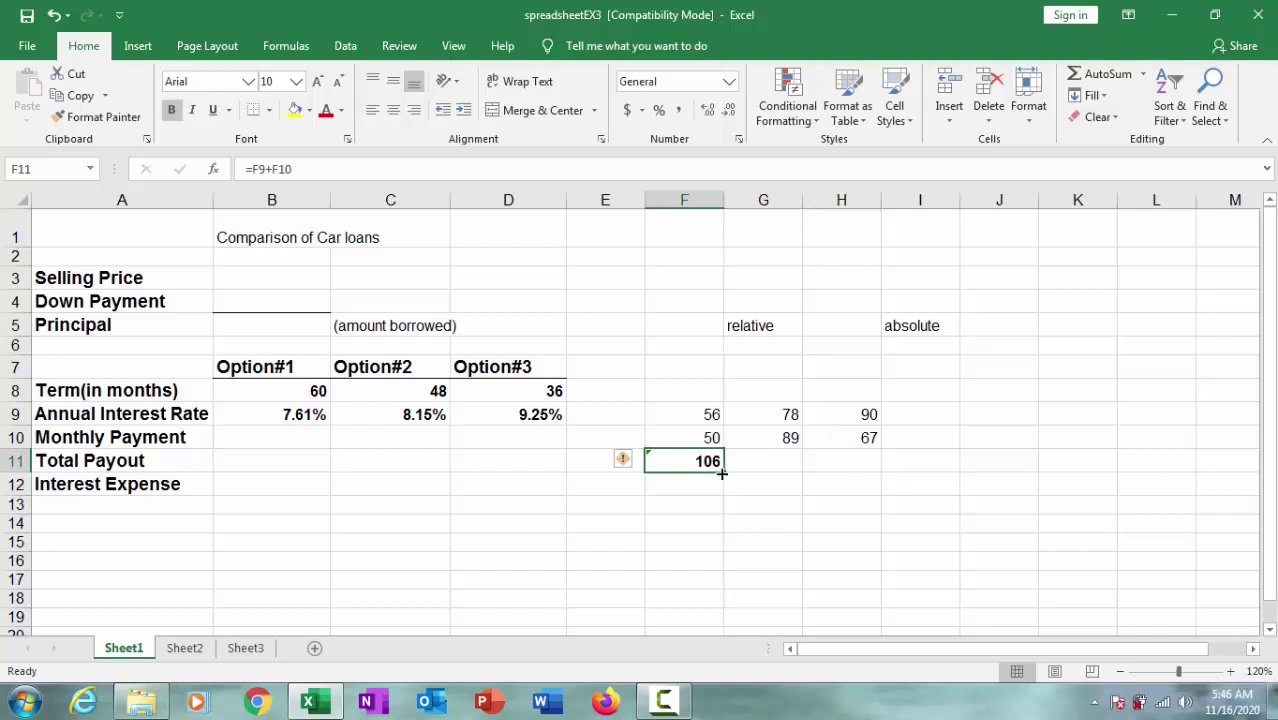
{"action": "left_click_drag", "start_coordinate": [722, 474], "coordinate": [722, 474]}
{"action": "left_click", "coordinate": [776, 462]}
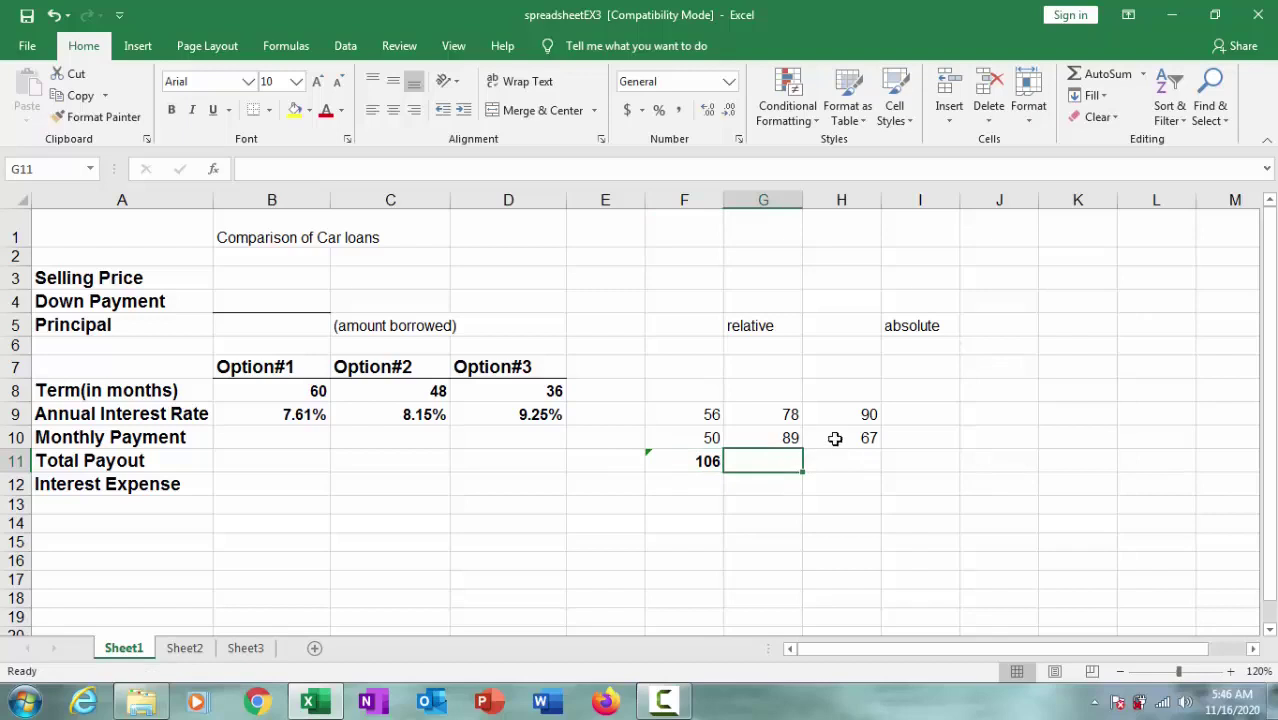
{"action": "left_click", "coordinate": [686, 466]}
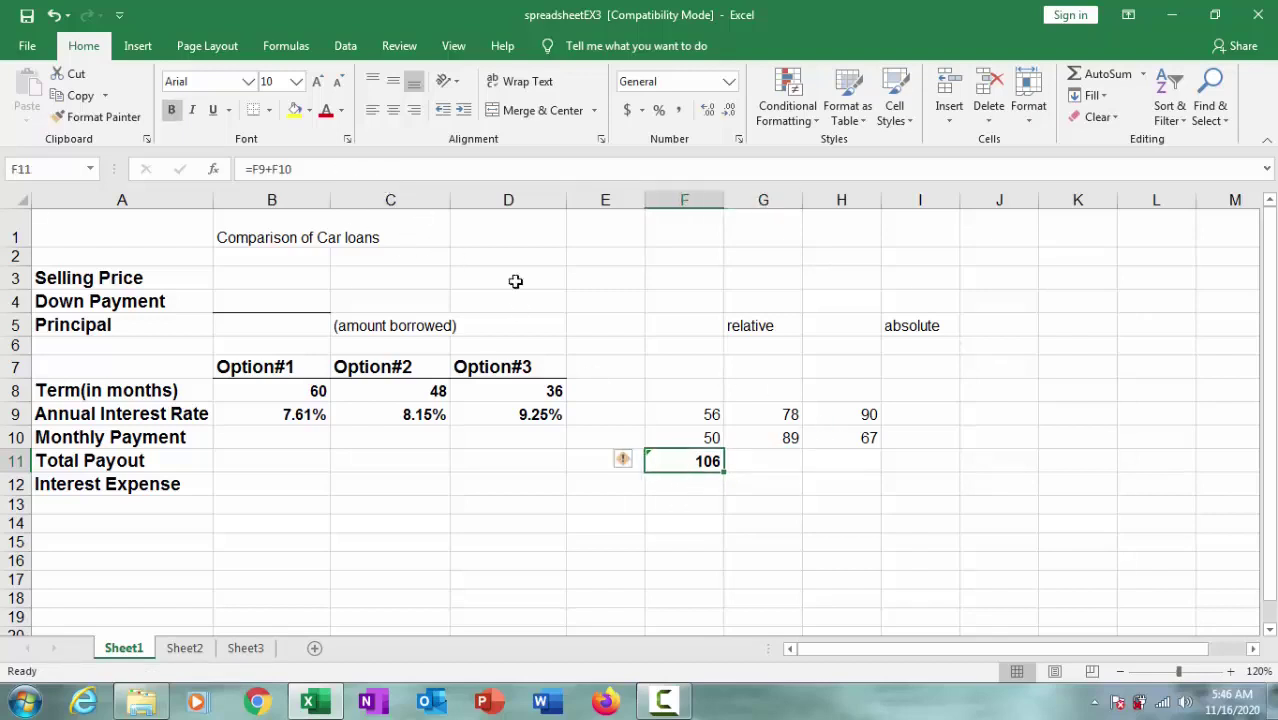
{"action": "left_click_drag", "start_coordinate": [723, 471], "coordinate": [874, 466]}
{"action": "left_click", "coordinate": [782, 517]}
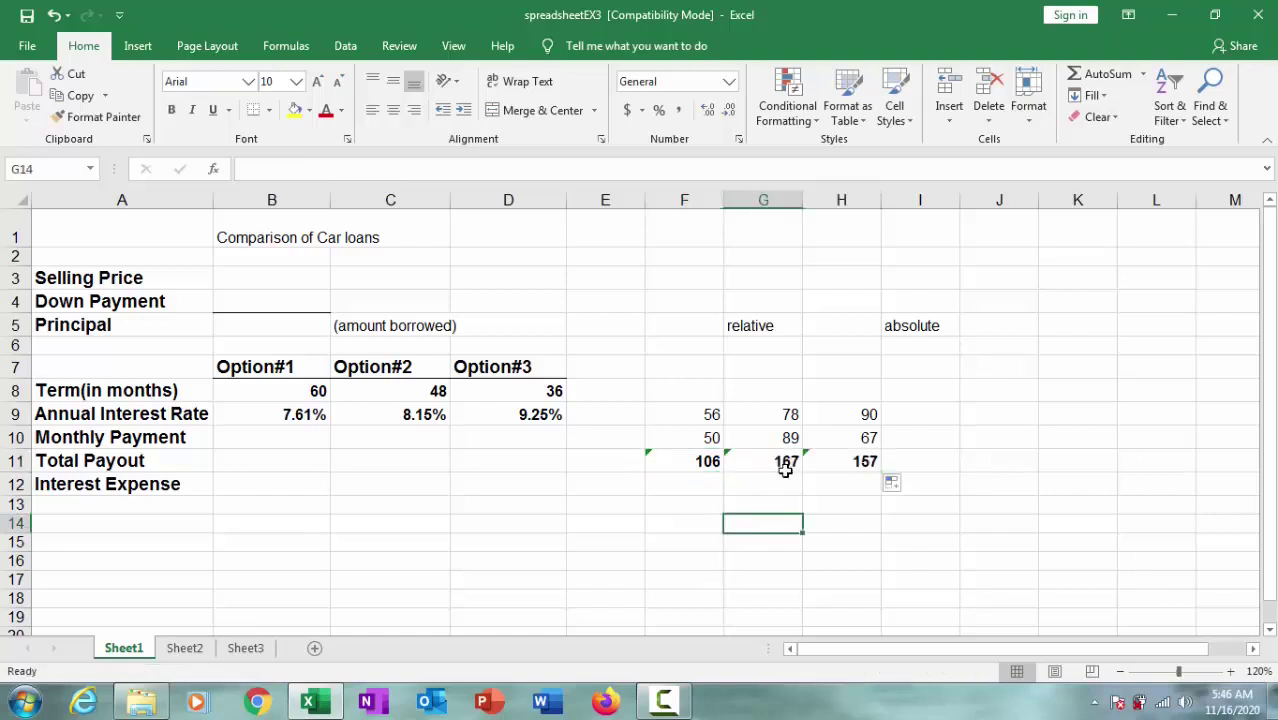
Check how the cell references adjust in the copied formulas of G11 and H11
{"action": "left_click", "coordinate": [784, 462]}
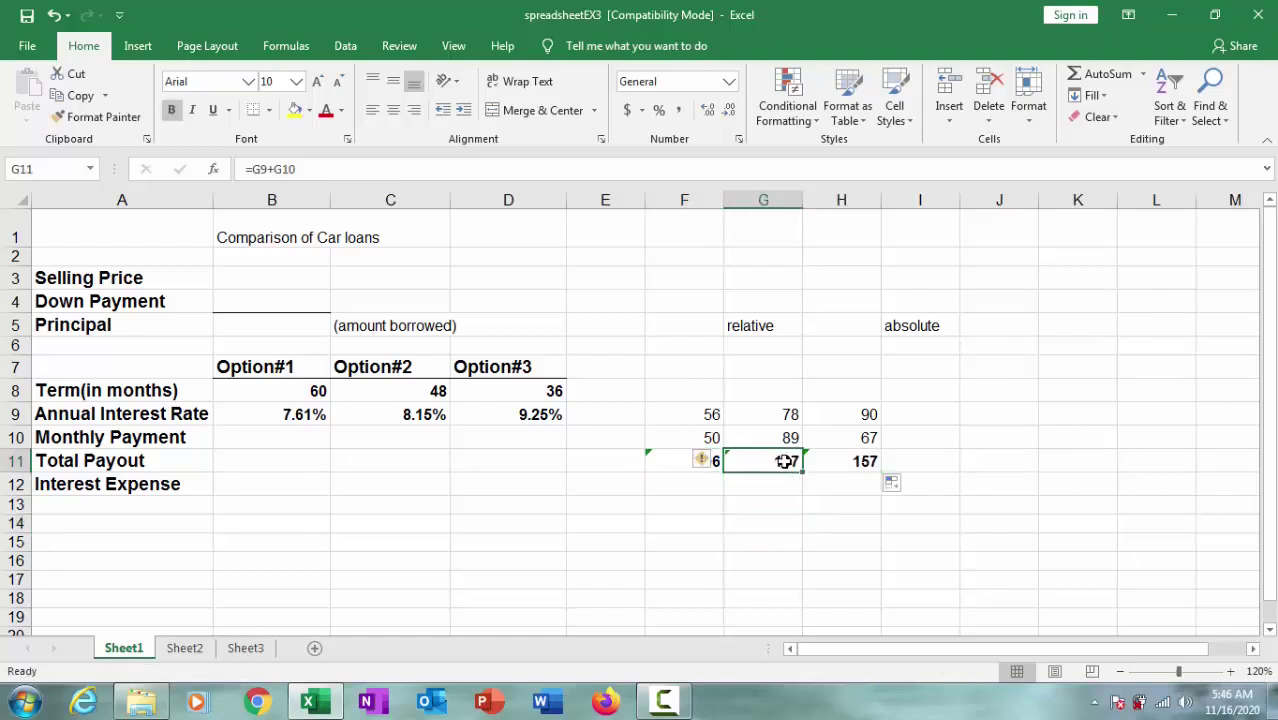
{"action": "left_click", "coordinate": [320, 170]}
{"action": "left_click", "coordinate": [860, 462]}
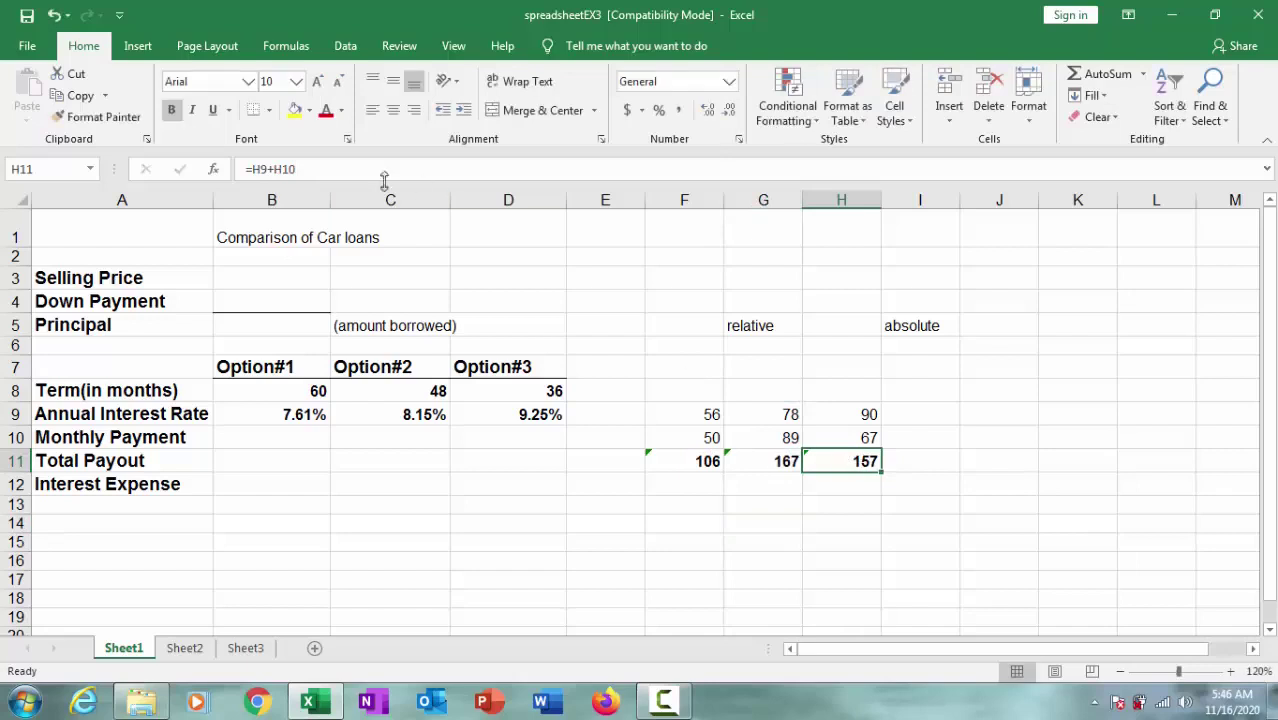
{"action": "left_click", "coordinate": [308, 171]}
{"action": "left_click", "coordinate": [778, 463]}
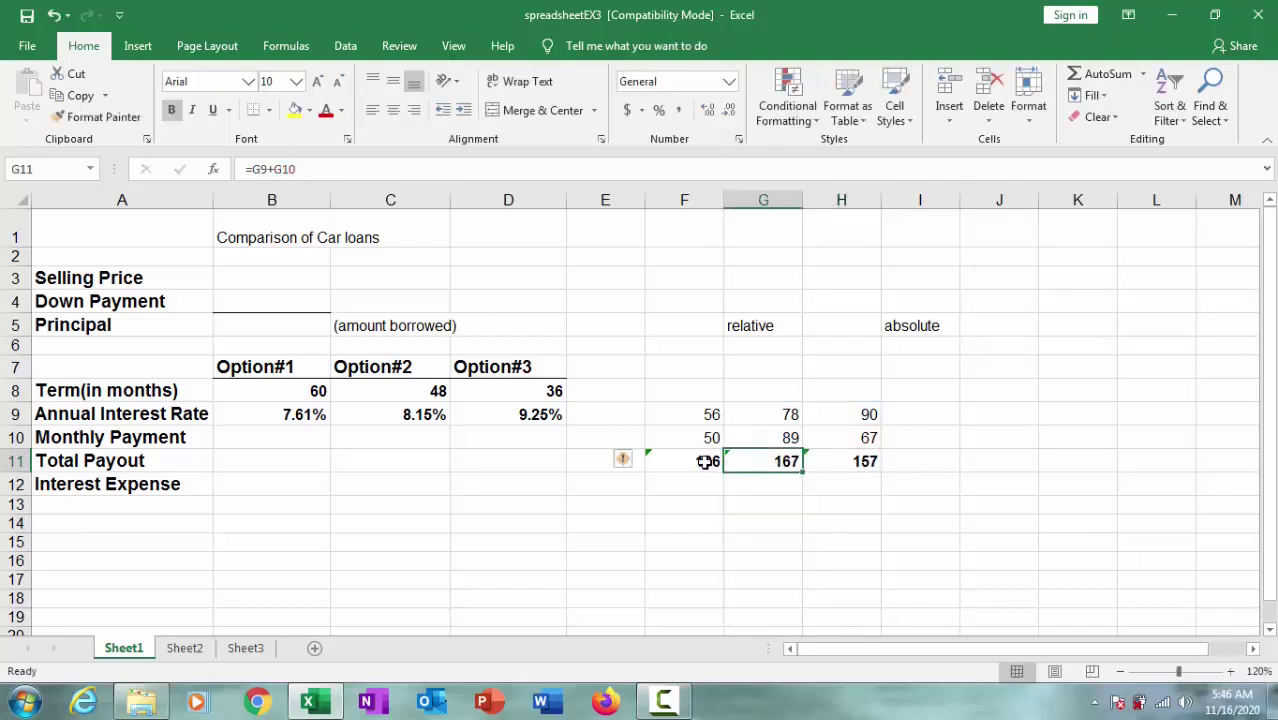
Undo the auto-filled sums in G11 and H11, keeping the formula in F11
{"action": "left_click", "coordinate": [702, 465]}
{"action": "key", "text": "ctrl+z"}
{"action": "key", "text": "ctrl+z"}
{"action": "key", "text": "ctrl+z"}
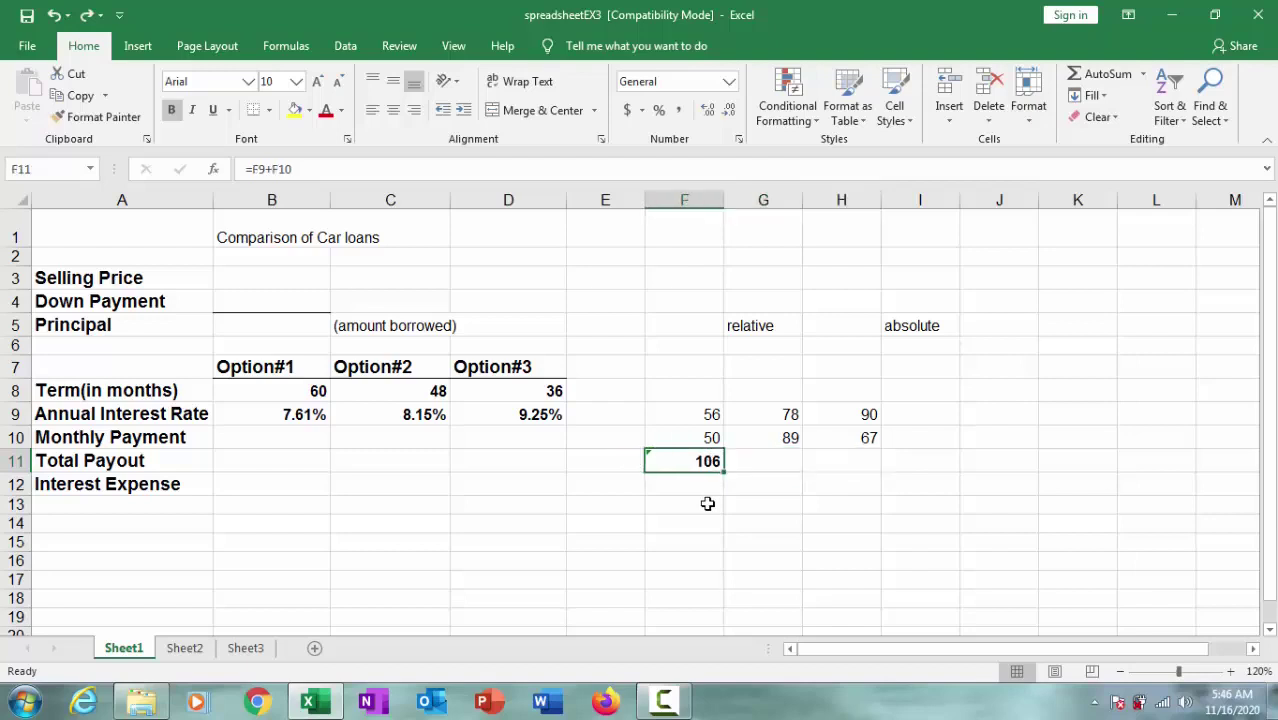
{"action": "left_click", "coordinate": [712, 508]}
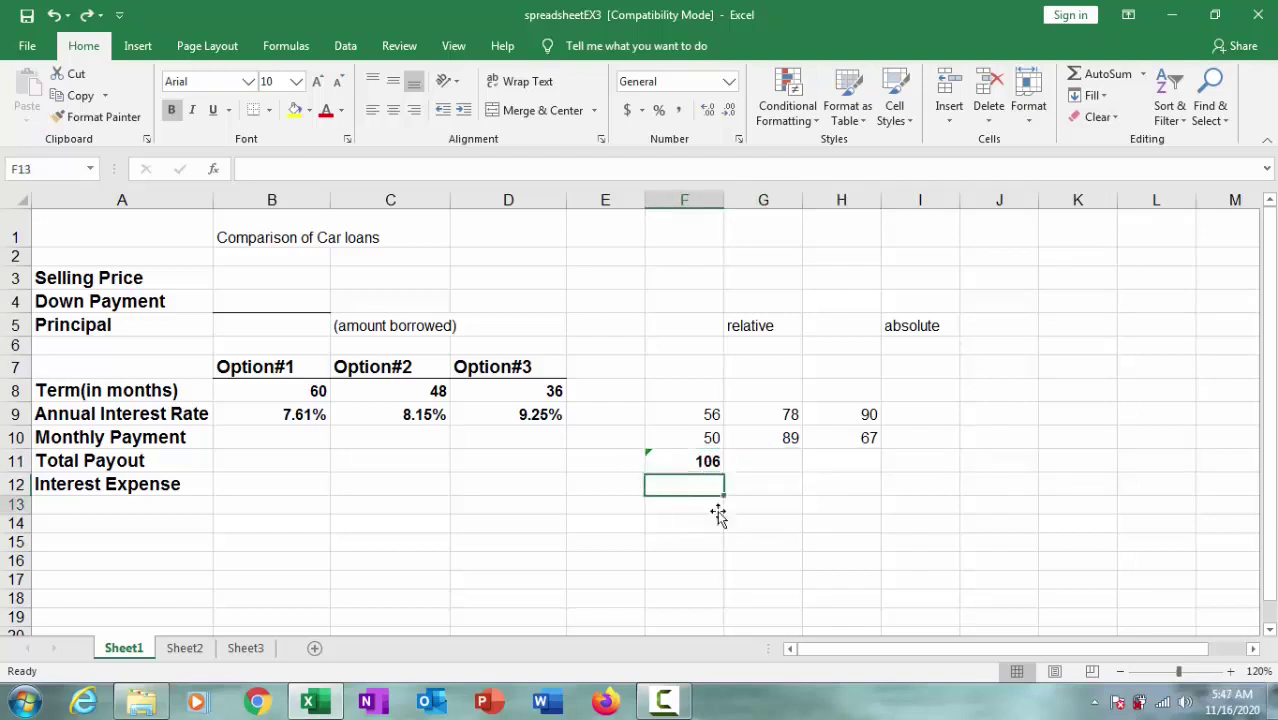
{"action": "left_click", "coordinate": [699, 461]}
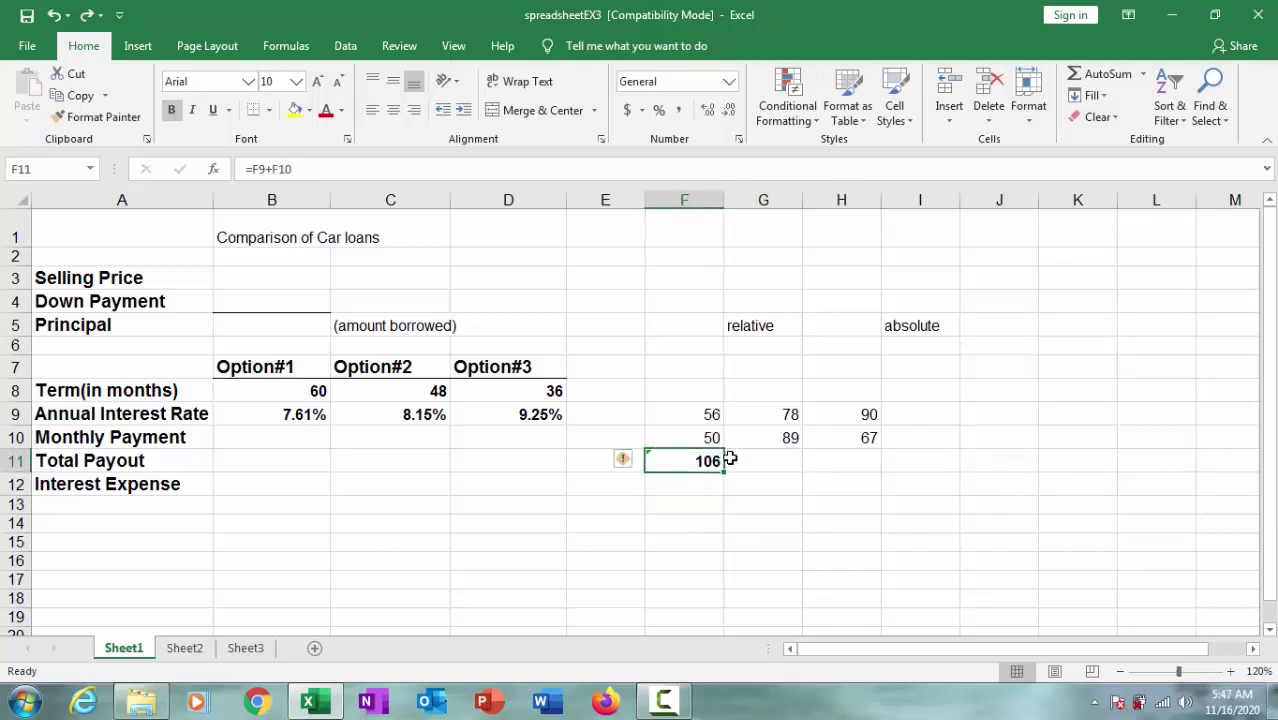
{"action": "left_click", "coordinate": [1090, 97]}
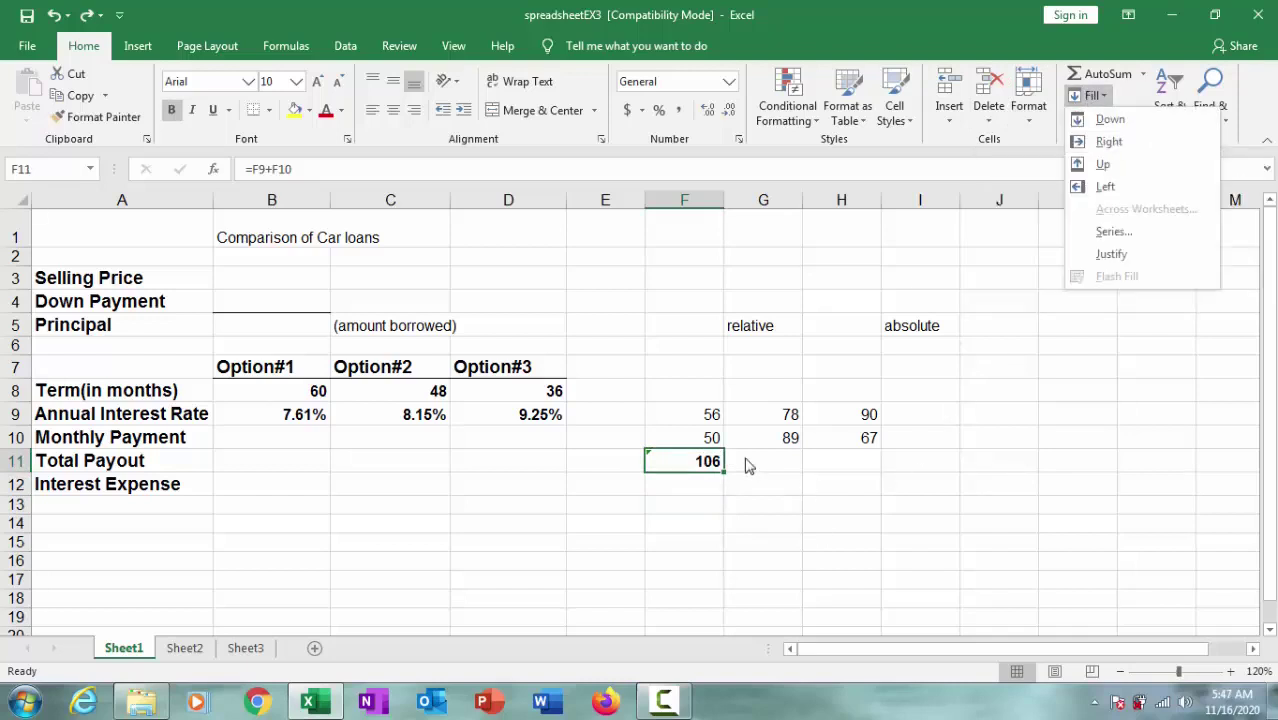
{"action": "left_click", "coordinate": [1110, 143]}
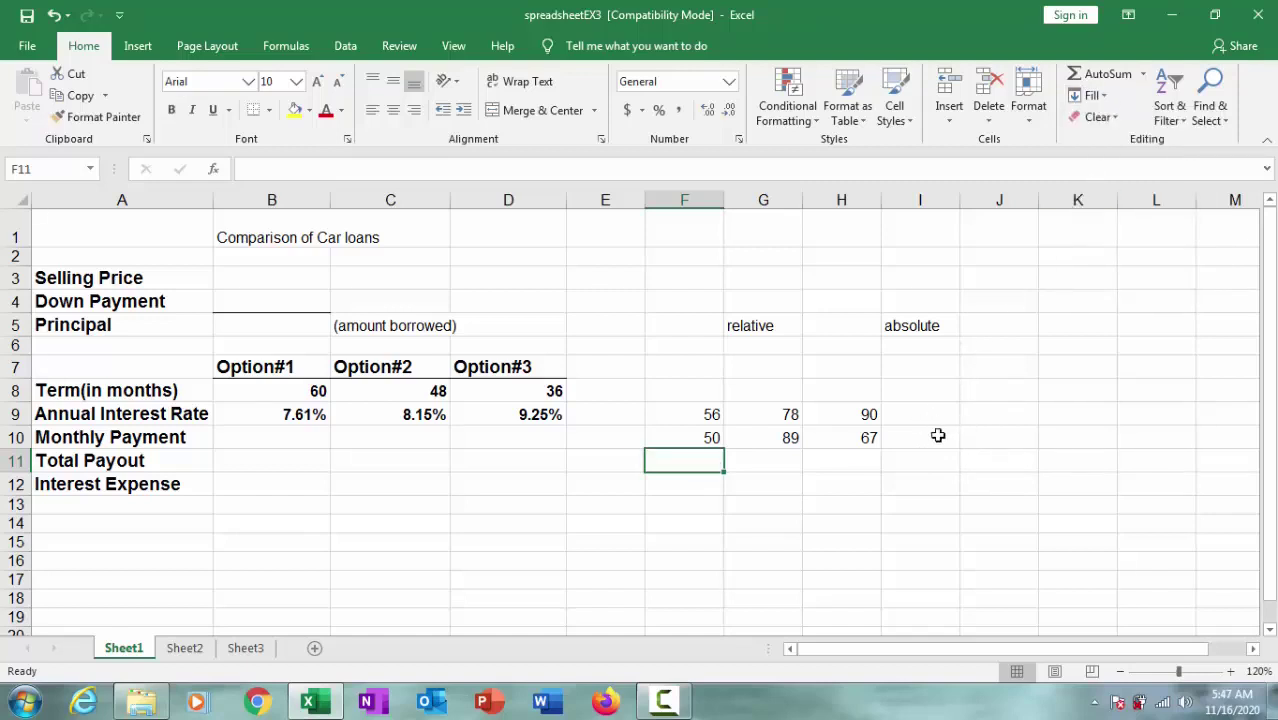
{"action": "key", "text": "ctrl+z"}
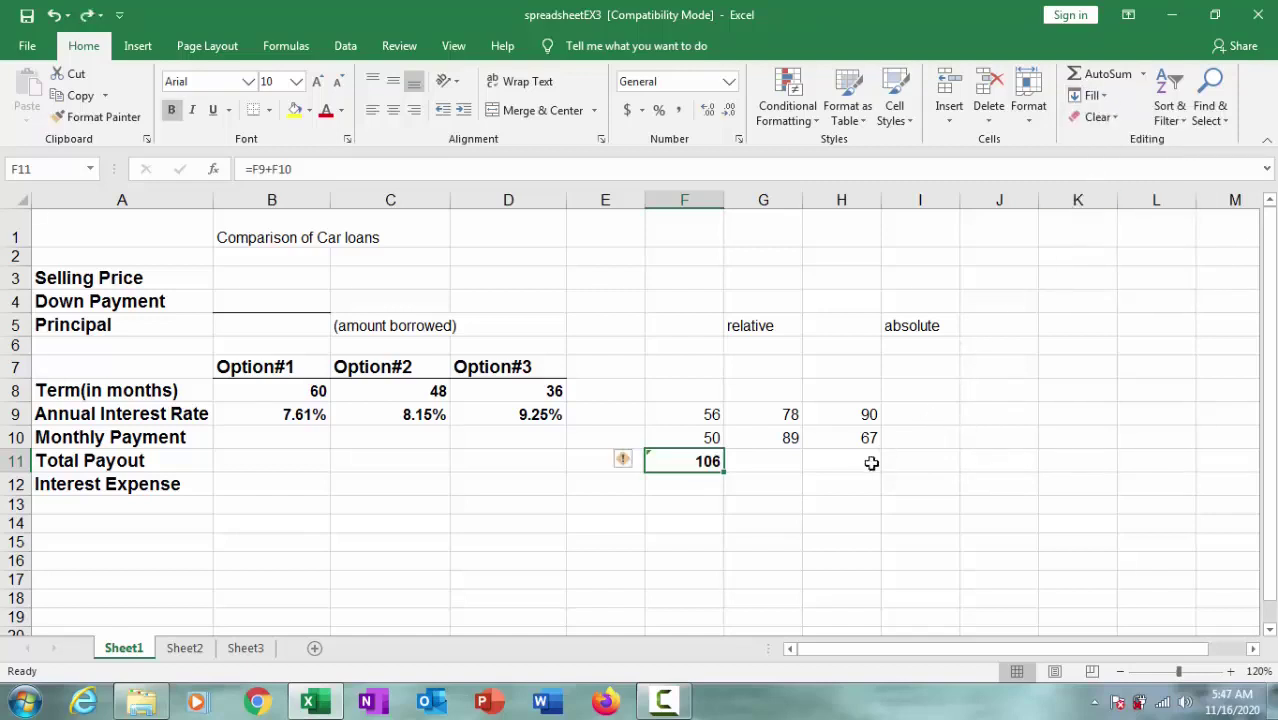
Fill the sum formula from F11 to the right across the range F11:H11 using the Fill command
{"action": "left_click_drag", "start_coordinate": [717, 460], "coordinate": [870, 459]}
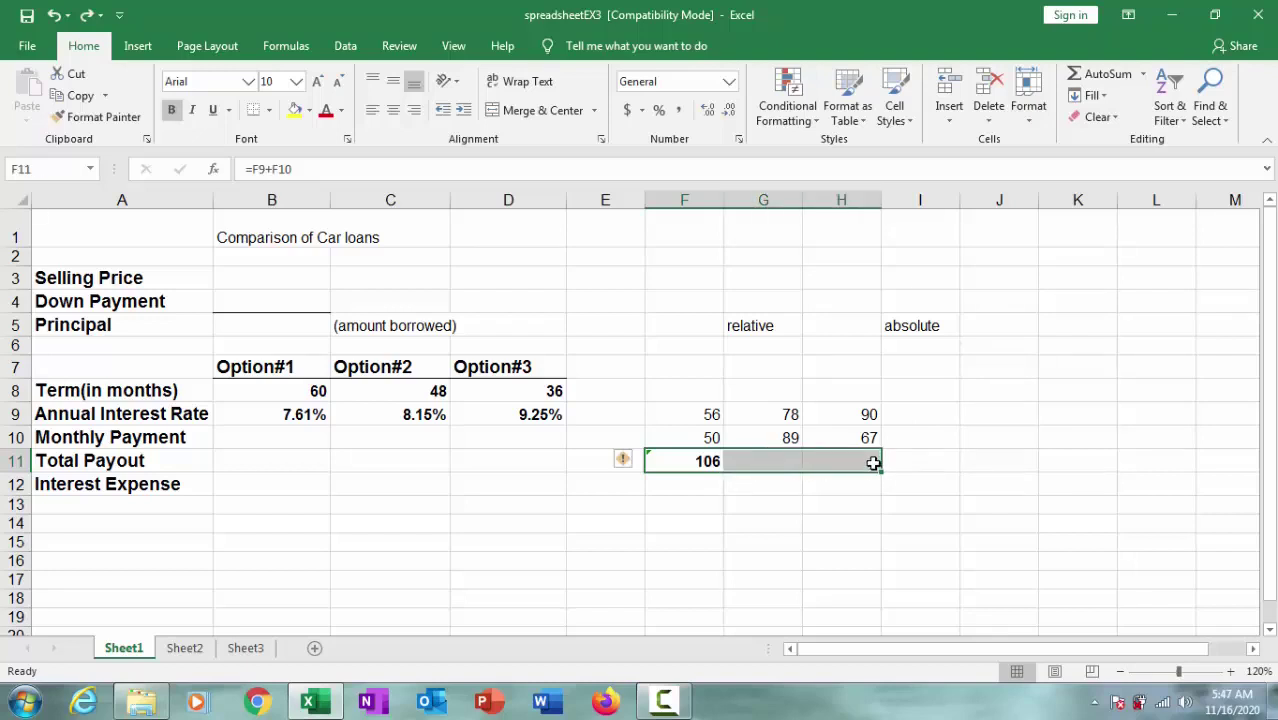
{"action": "left_click", "coordinate": [1088, 95]}
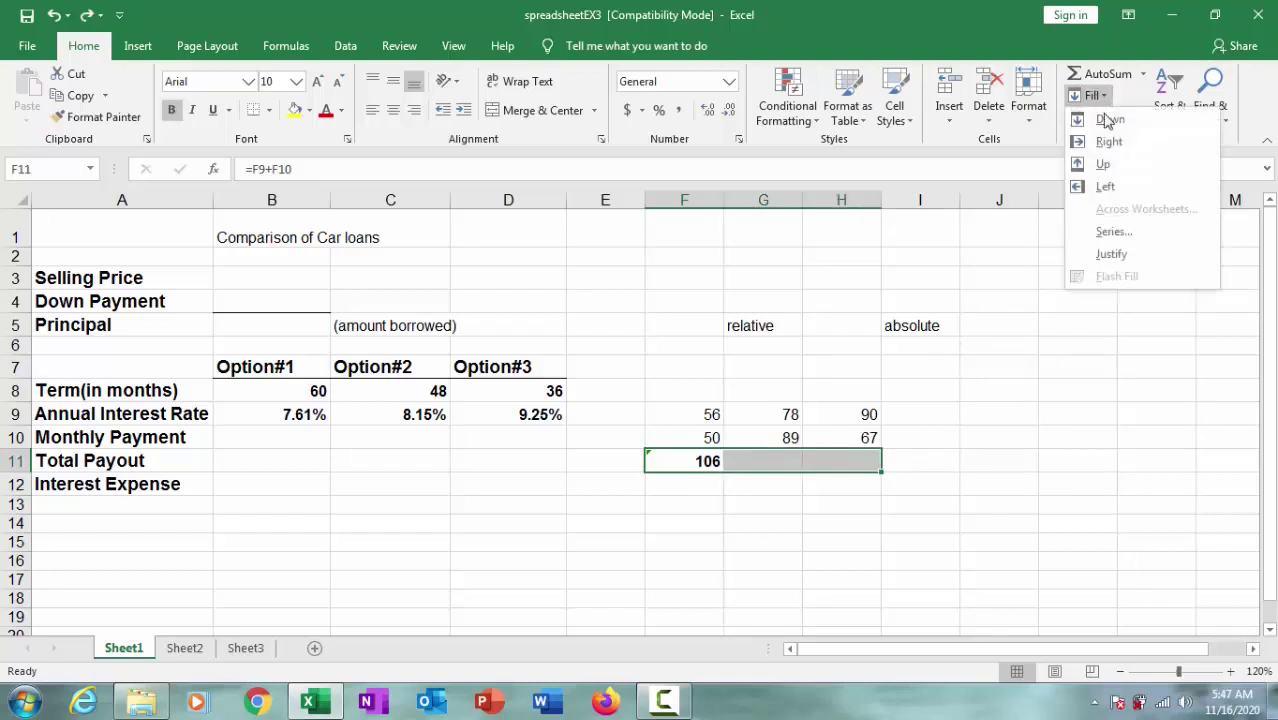
{"action": "left_click", "coordinate": [1110, 142]}
{"action": "left_click", "coordinate": [971, 442]}
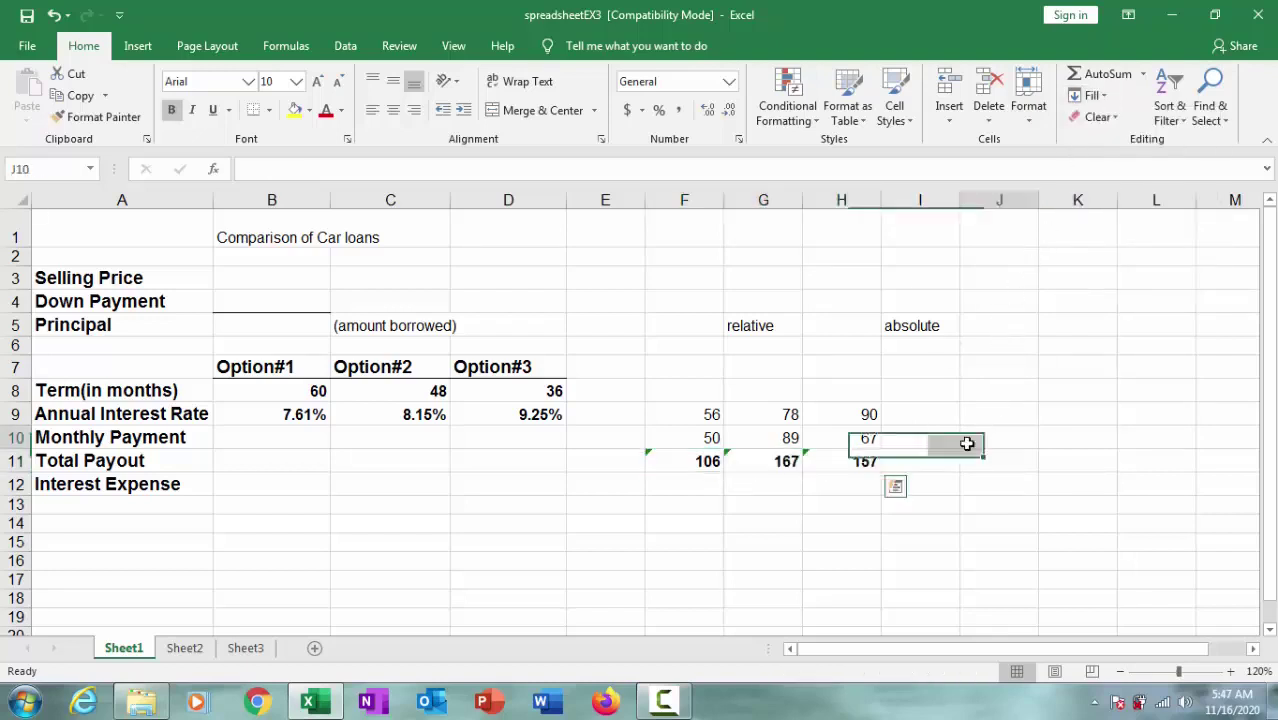
Compare the relative references in the formulas of F11, G11 and H11
{"action": "left_click", "coordinate": [780, 465]}
{"action": "left_click", "coordinate": [861, 460]}
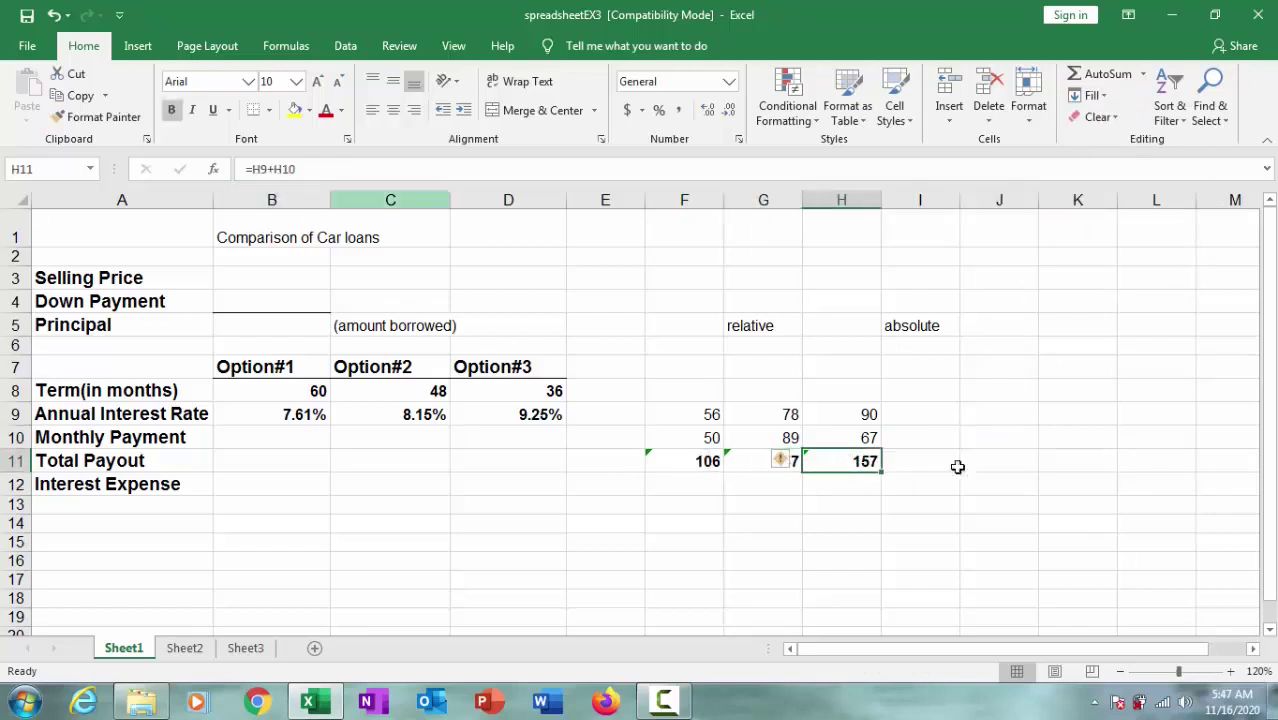
{"action": "left_click_drag", "start_coordinate": [708, 464], "coordinate": [899, 468]}
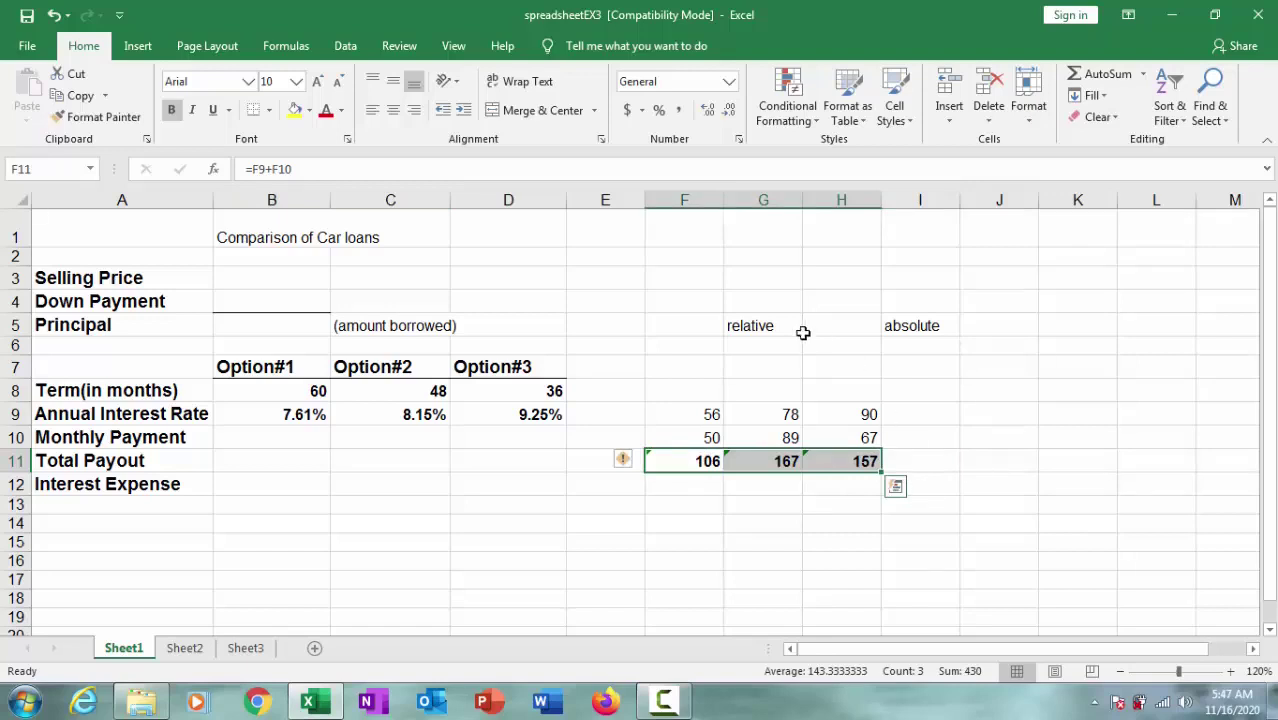
{"action": "left_click", "coordinate": [773, 328]}
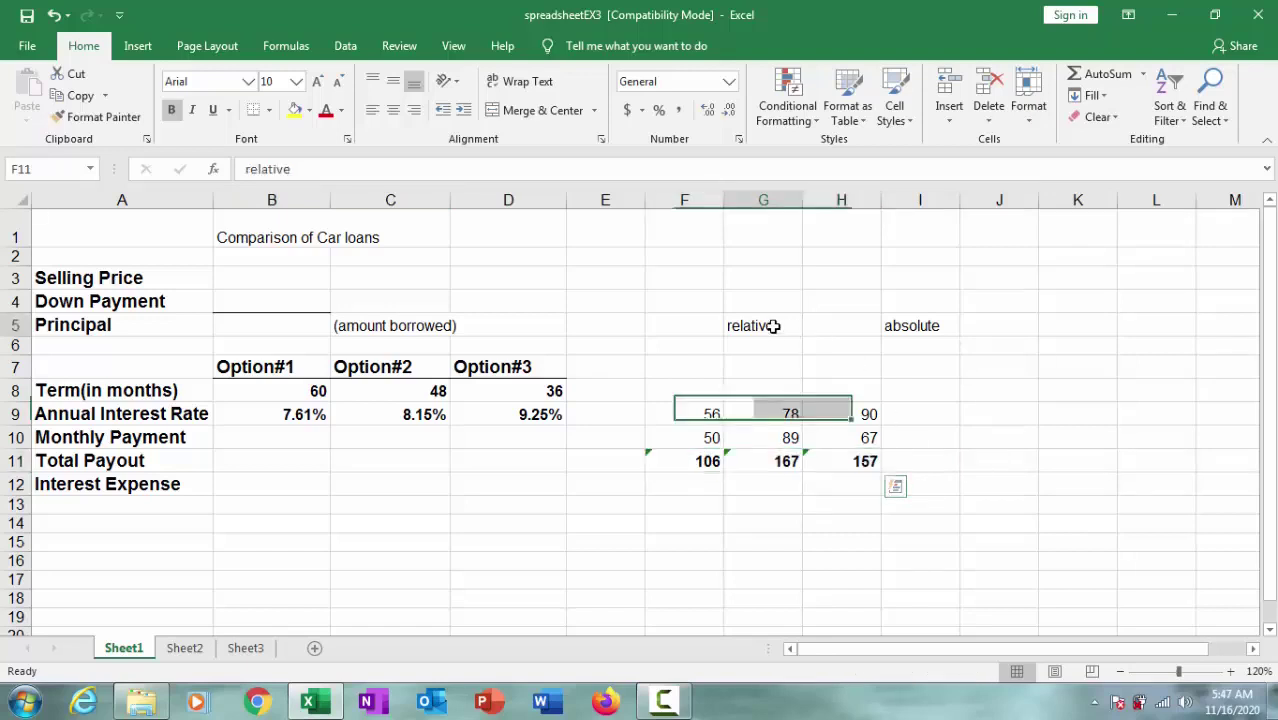
{"action": "left_click", "coordinate": [790, 462]}
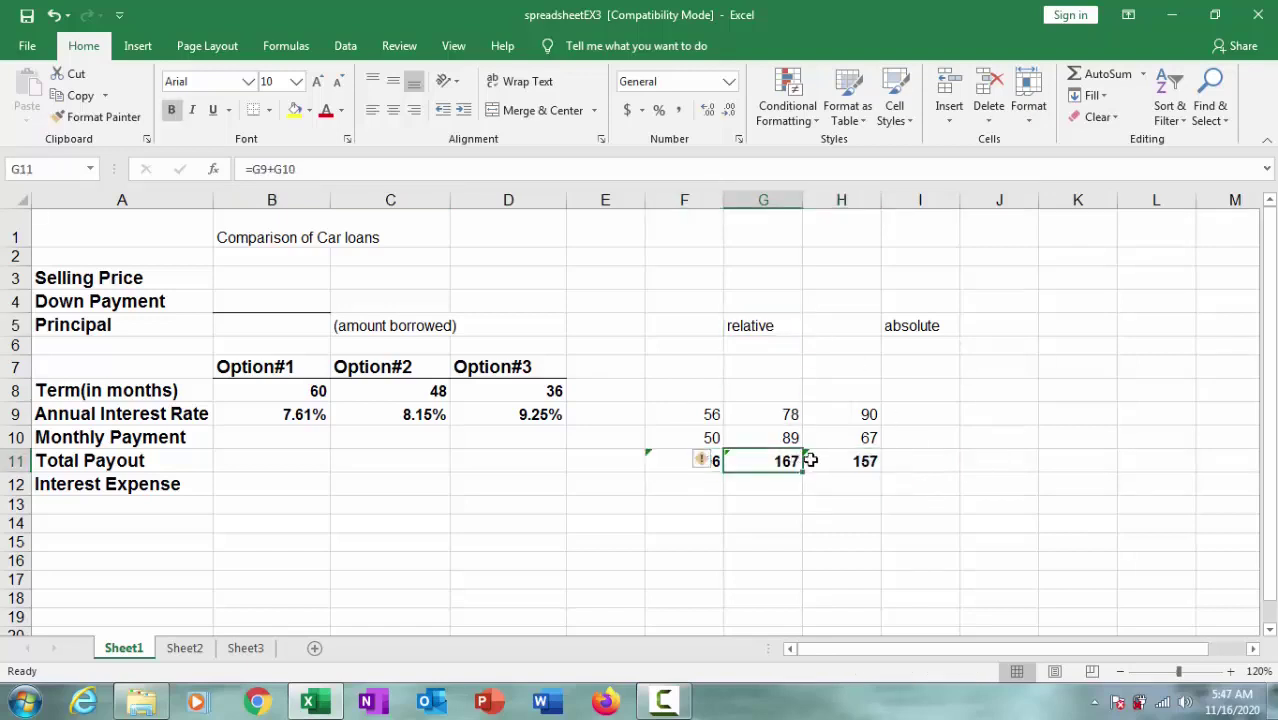
{"action": "left_click", "coordinate": [704, 465]}
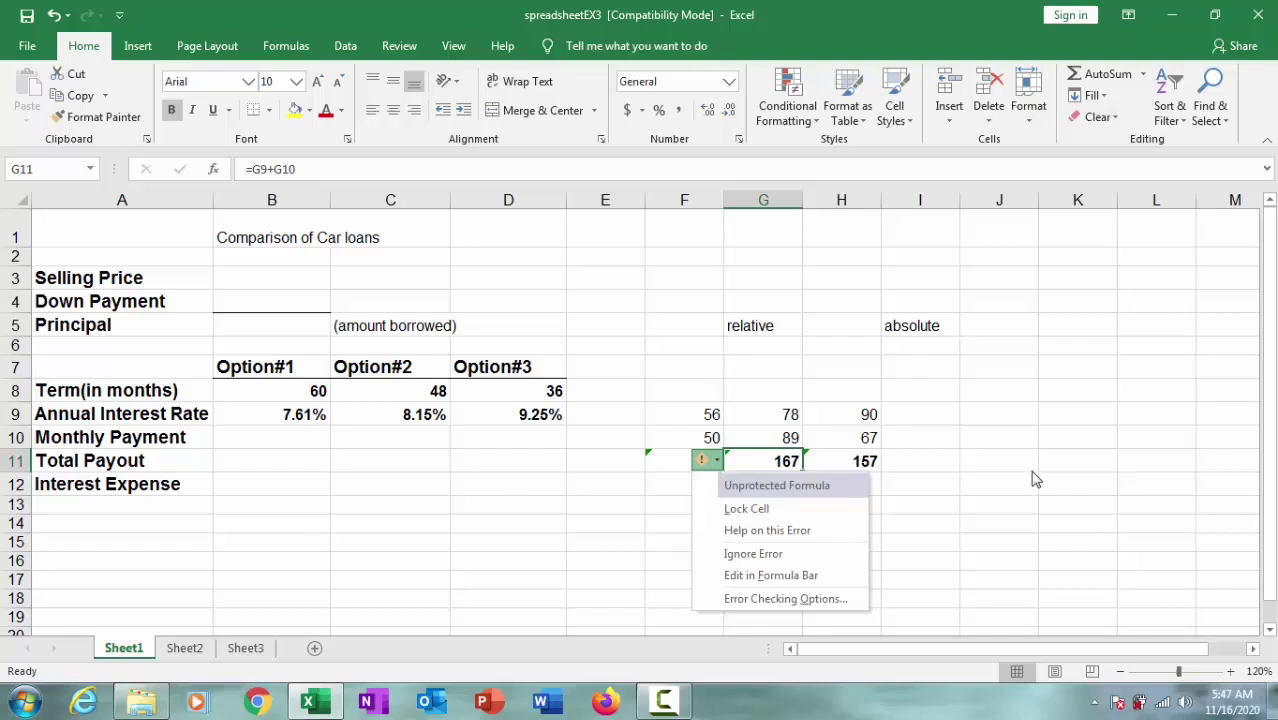
{"action": "key", "text": "Escape"}
{"action": "left_click", "coordinate": [850, 521]}
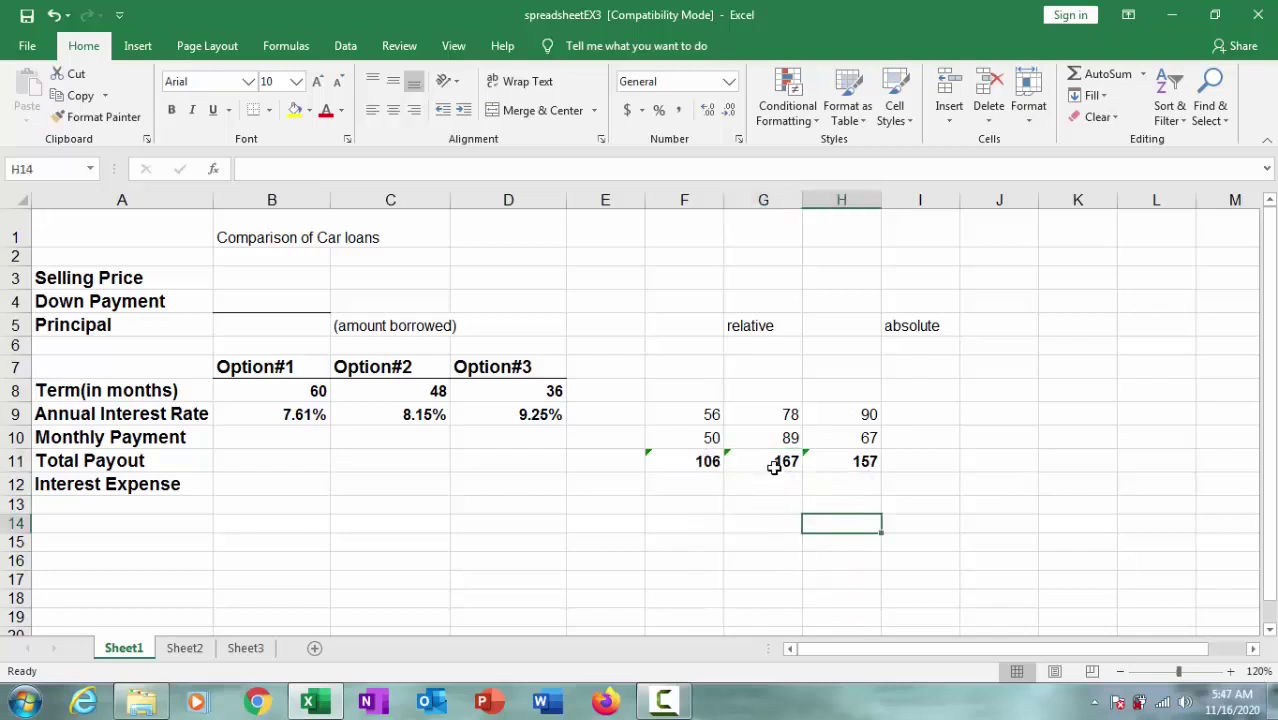
{"action": "left_click", "coordinate": [844, 463]}
{"action": "left_click", "coordinate": [770, 462]}
{"action": "left_click", "coordinate": [700, 462]}
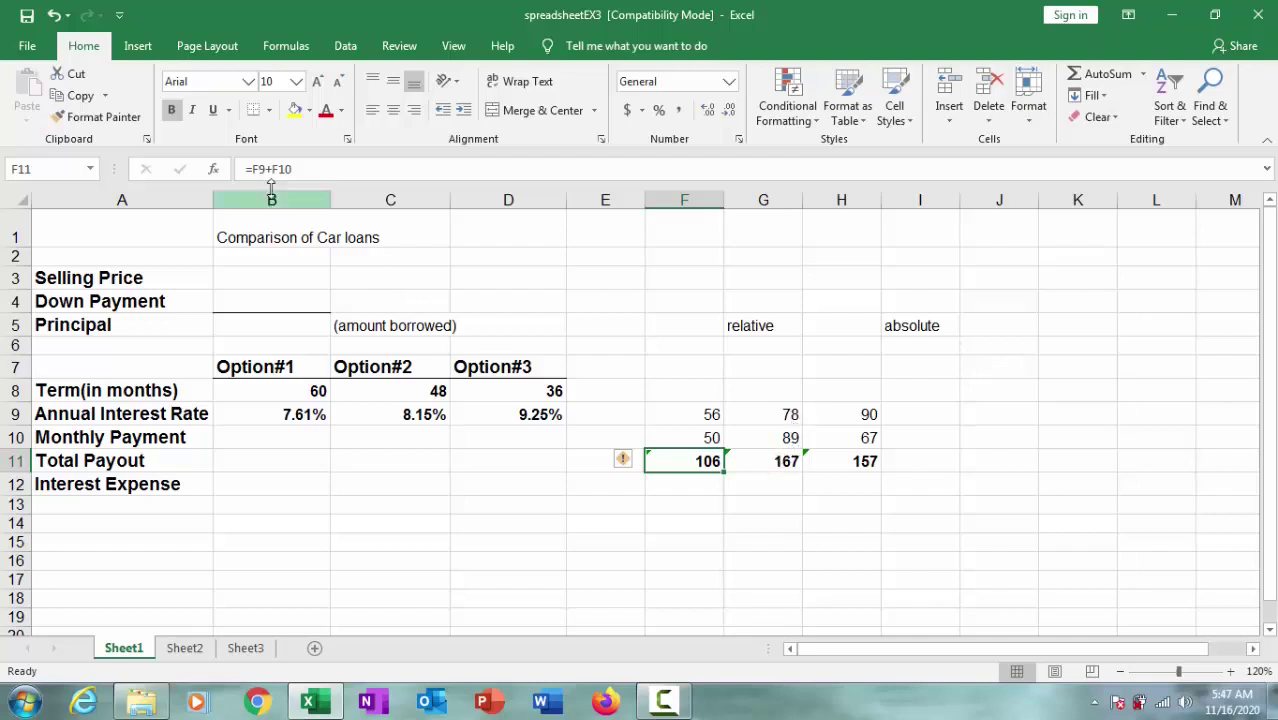
{"action": "left_click", "coordinate": [783, 463]}
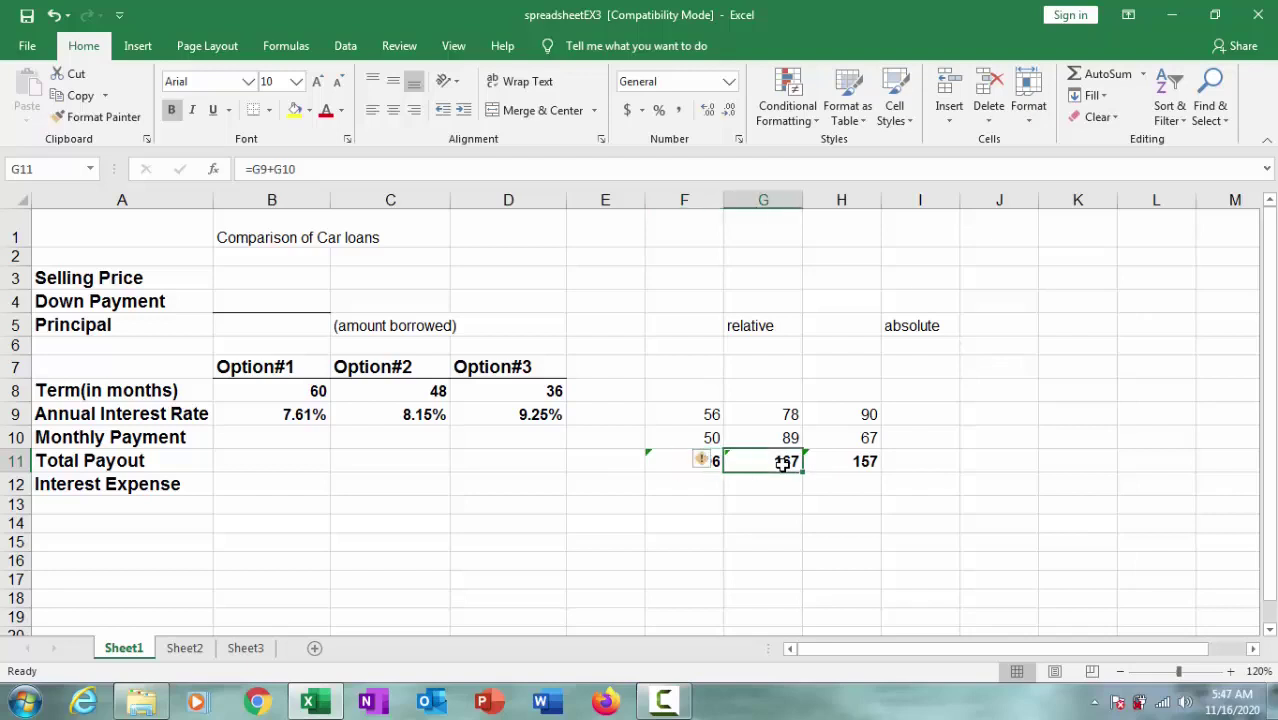
{"action": "left_click", "coordinate": [840, 463]}
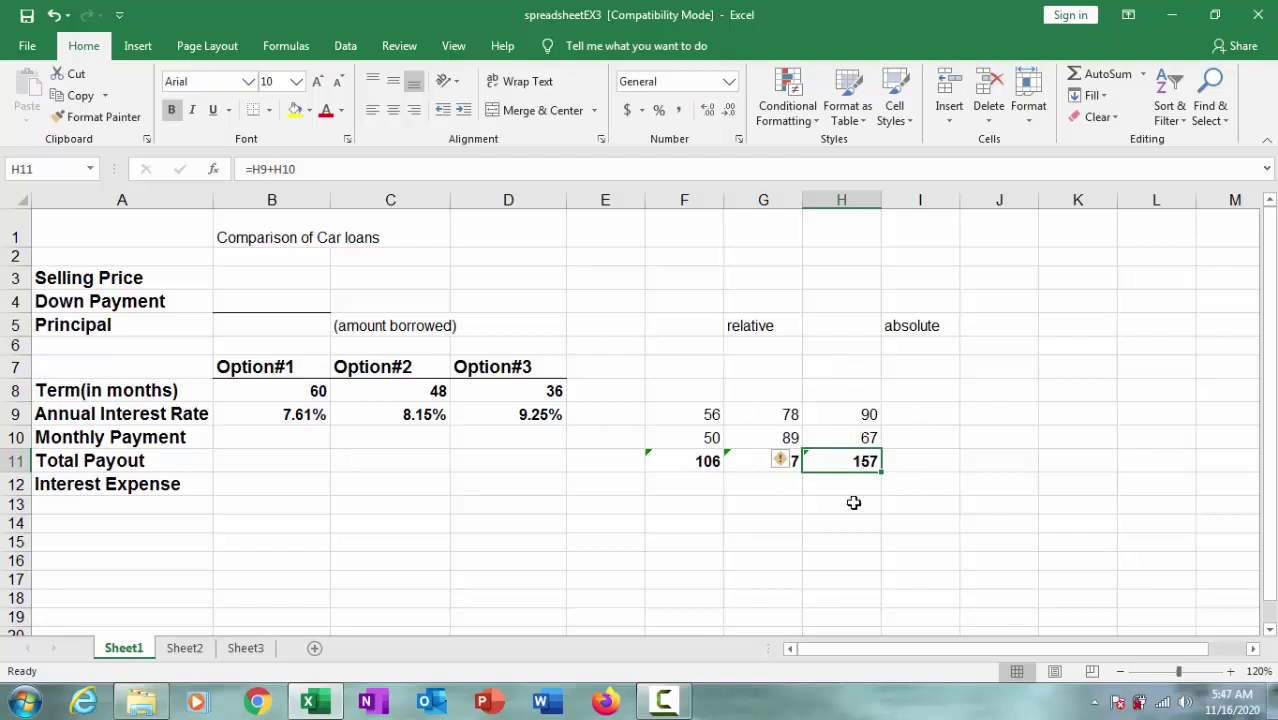
Enter the value 90 in cell F7 for the absolute reference example
{"action": "left_click", "coordinate": [918, 324]}
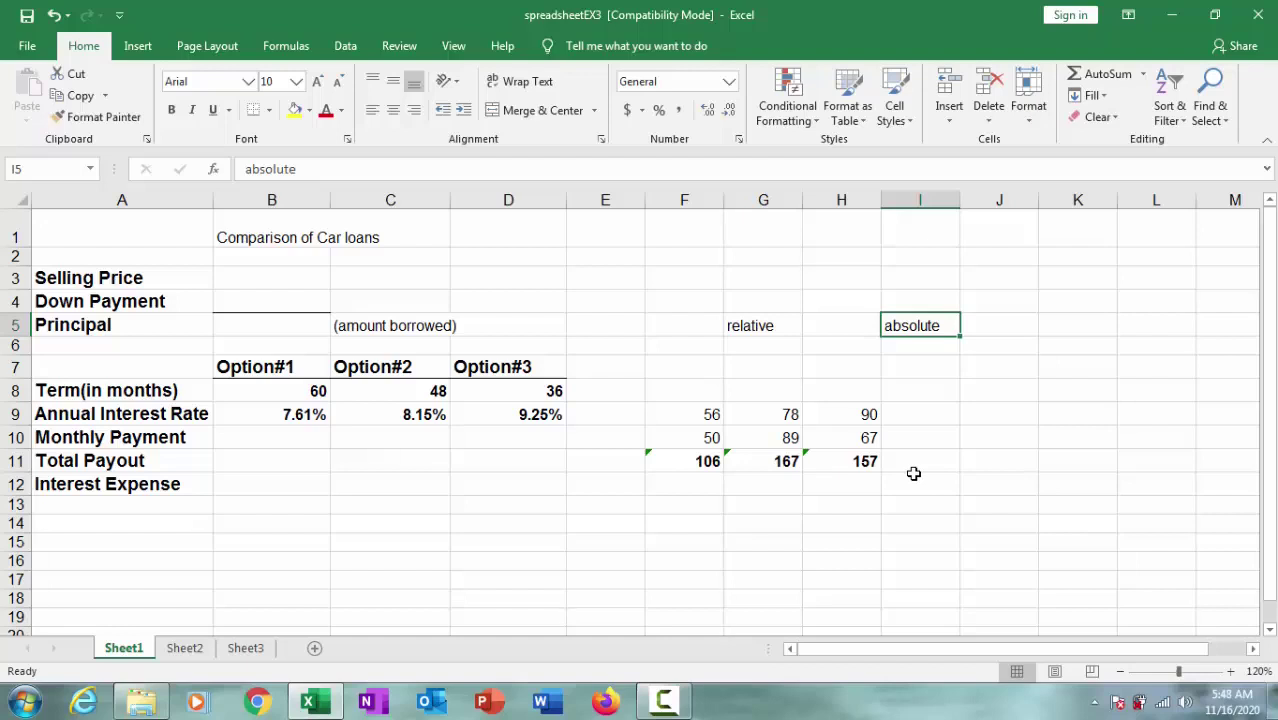
{"action": "left_click", "coordinate": [706, 463]}
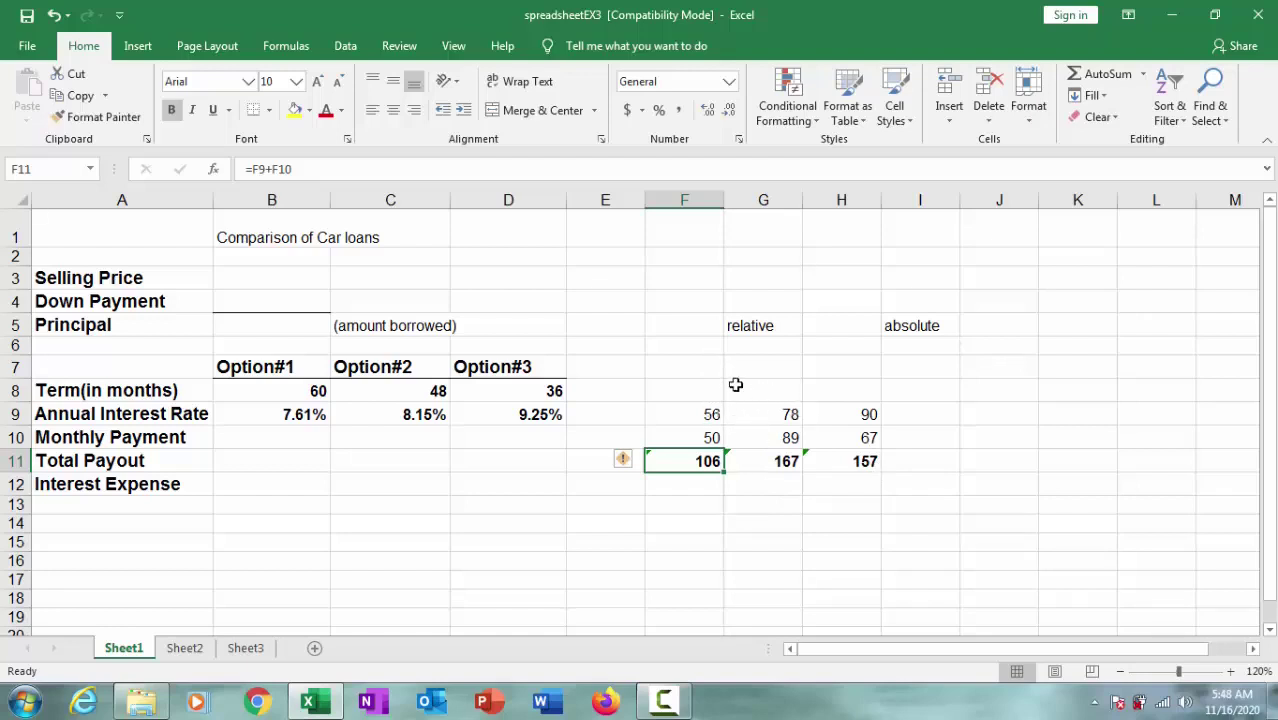
{"action": "left_click", "coordinate": [699, 366]}
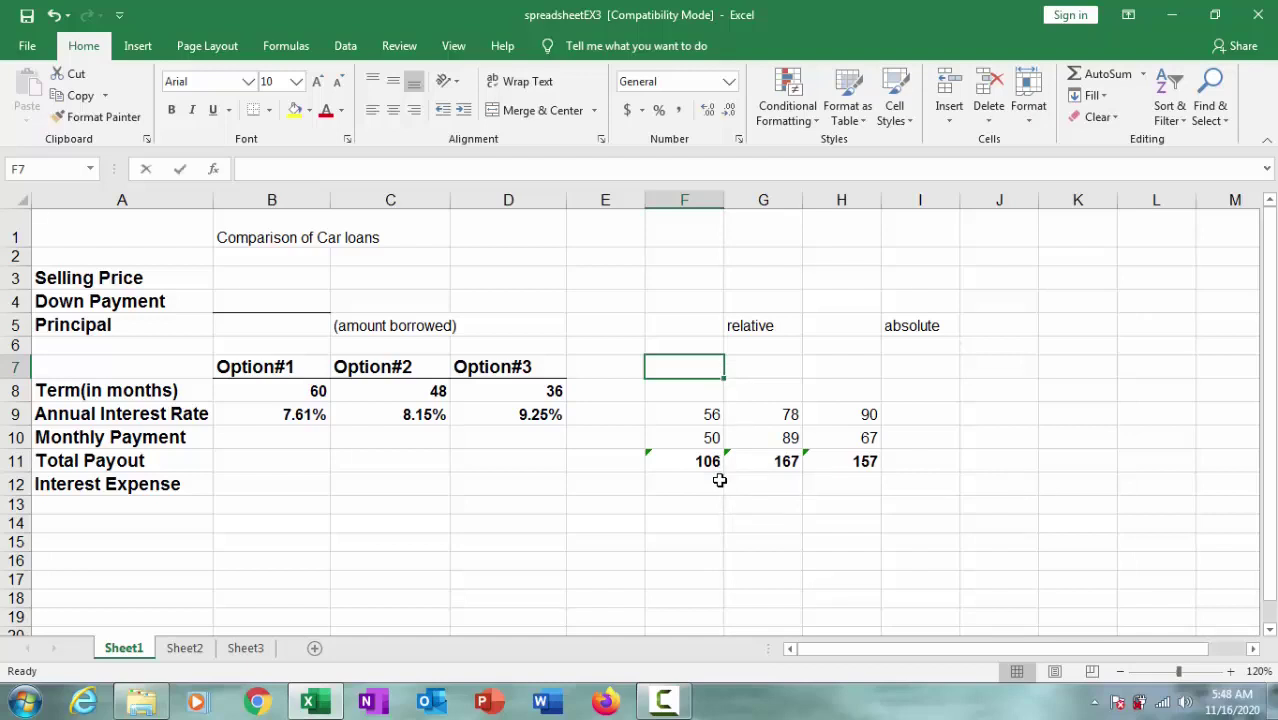
{"action": "type", "text": "90"}
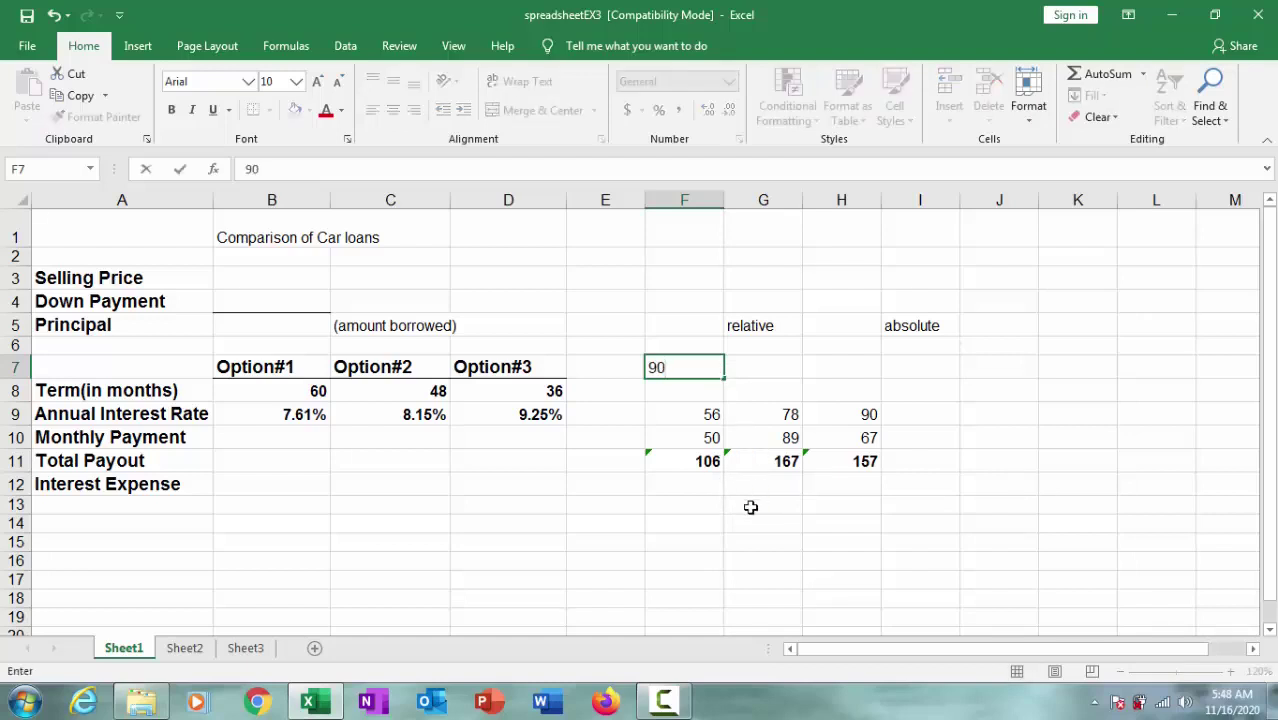
{"action": "left_click", "coordinate": [752, 505]}
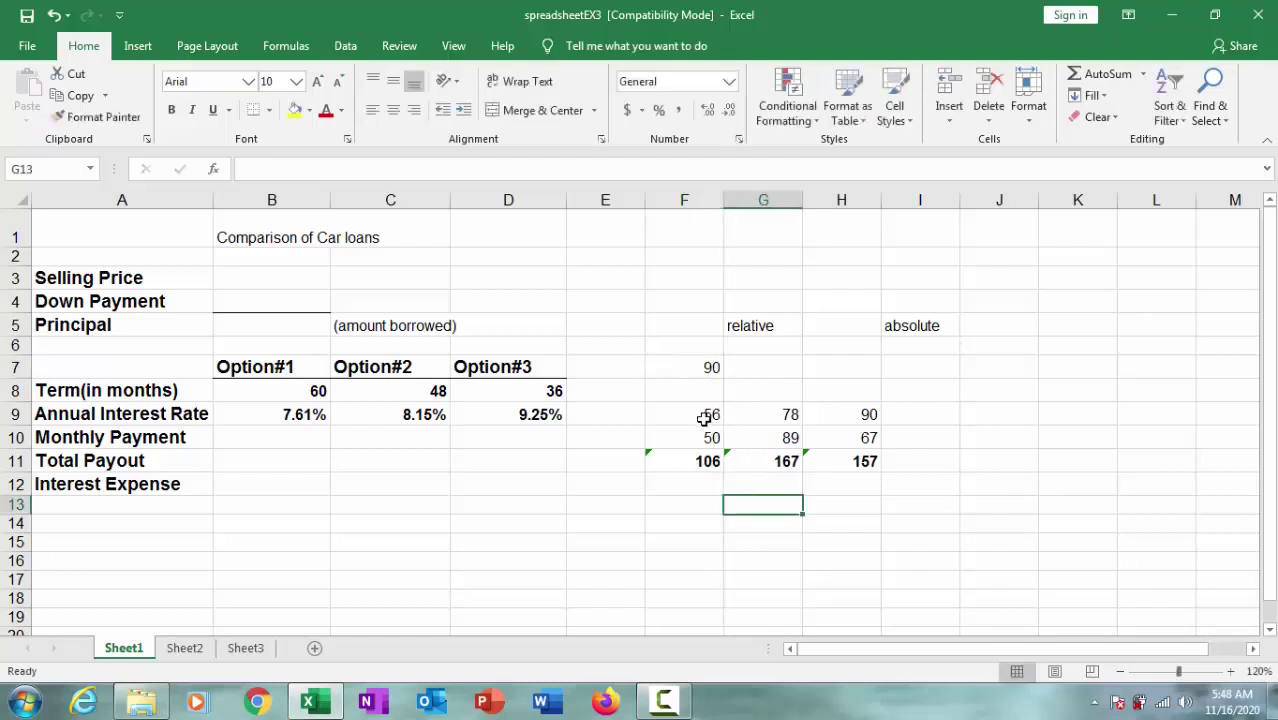
Examine the fixed value in F7 and the row 9 values F9:H9 it is combined with
{"action": "left_click", "coordinate": [705, 415]}
{"action": "left_click_drag", "start_coordinate": [860, 415], "coordinate": [712, 410]}
{"action": "left_click", "coordinate": [722, 368]}
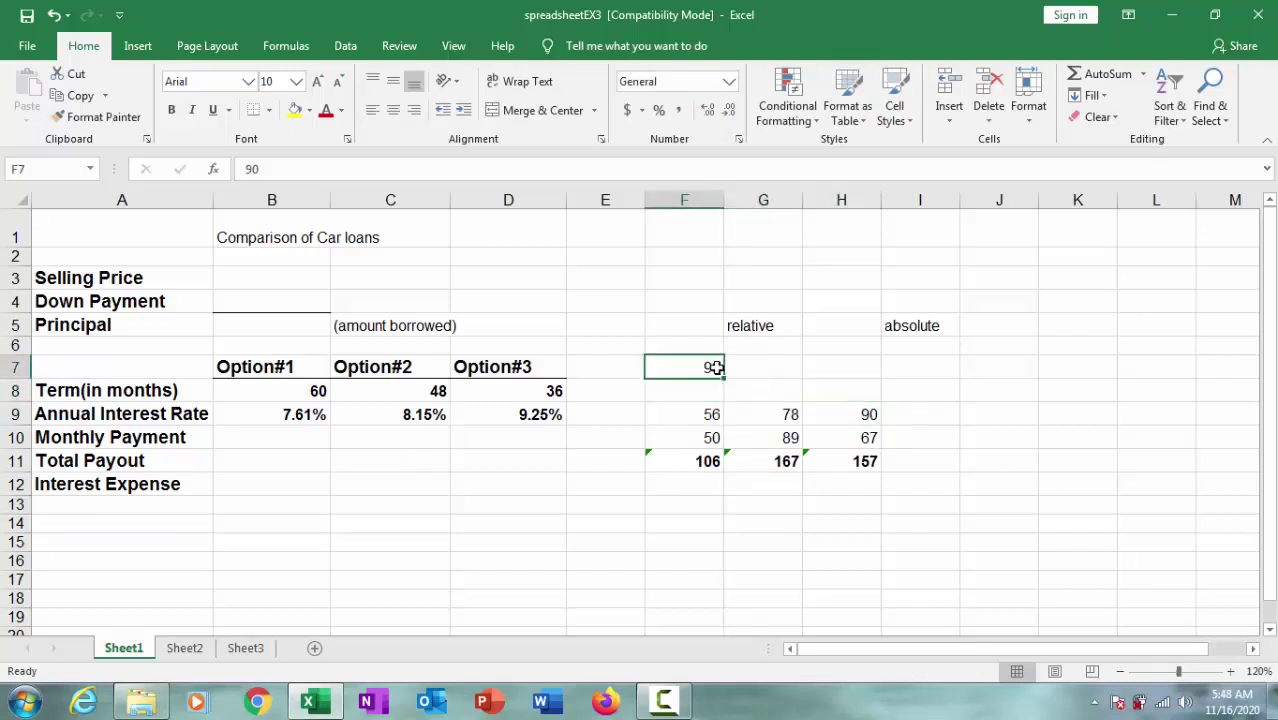
{"action": "left_click", "coordinate": [716, 414]}
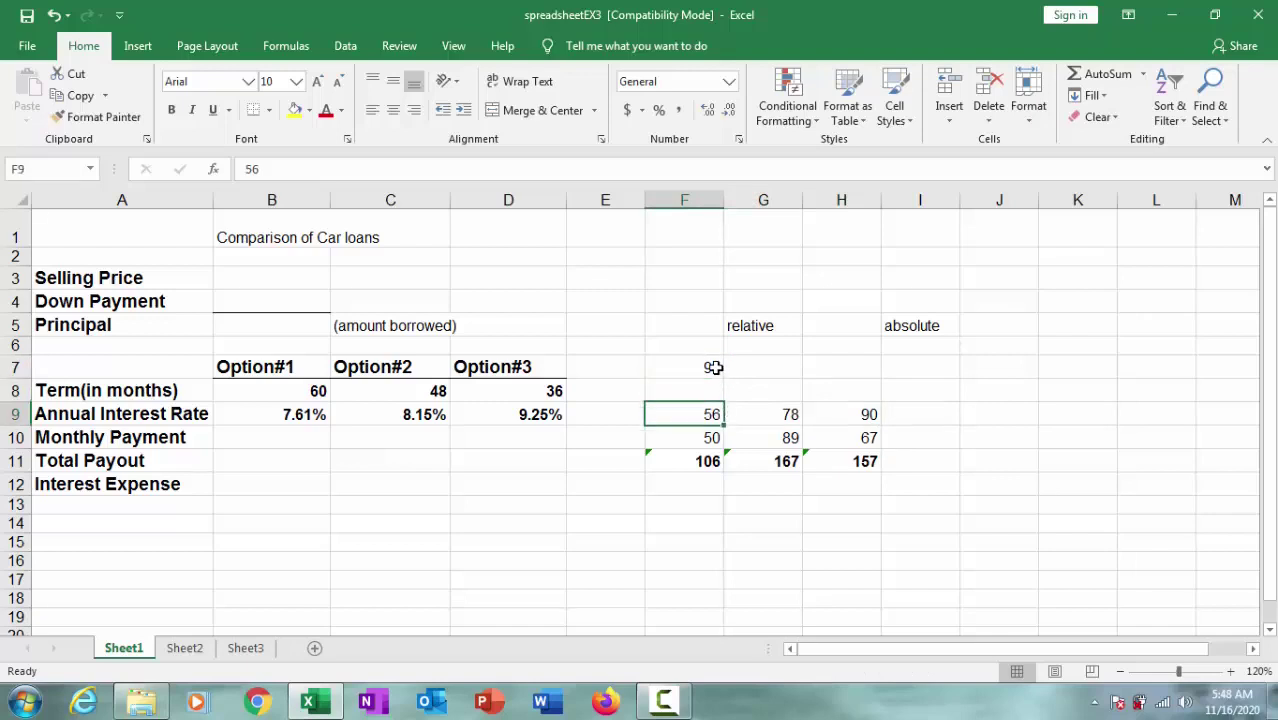
{"action": "left_click", "coordinate": [711, 369]}
{"action": "left_click", "coordinate": [716, 411]}
{"action": "left_click", "coordinate": [714, 503]}
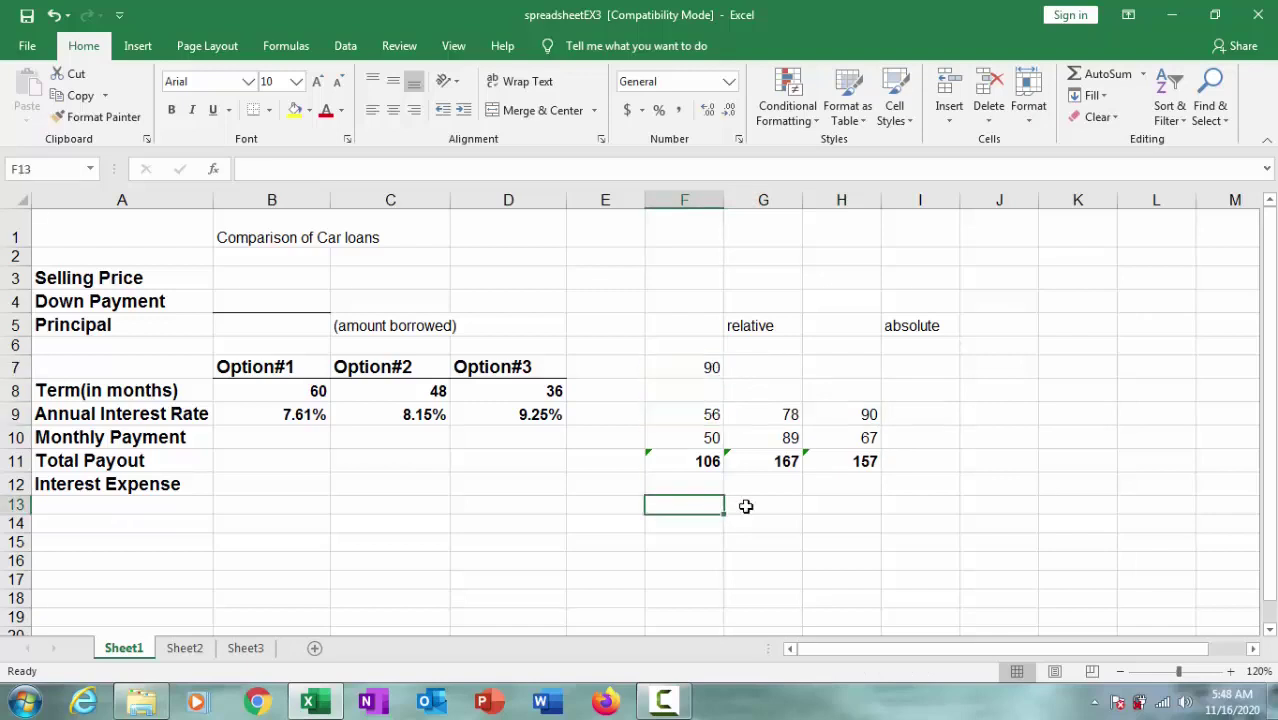
{"action": "type", "text": "="}
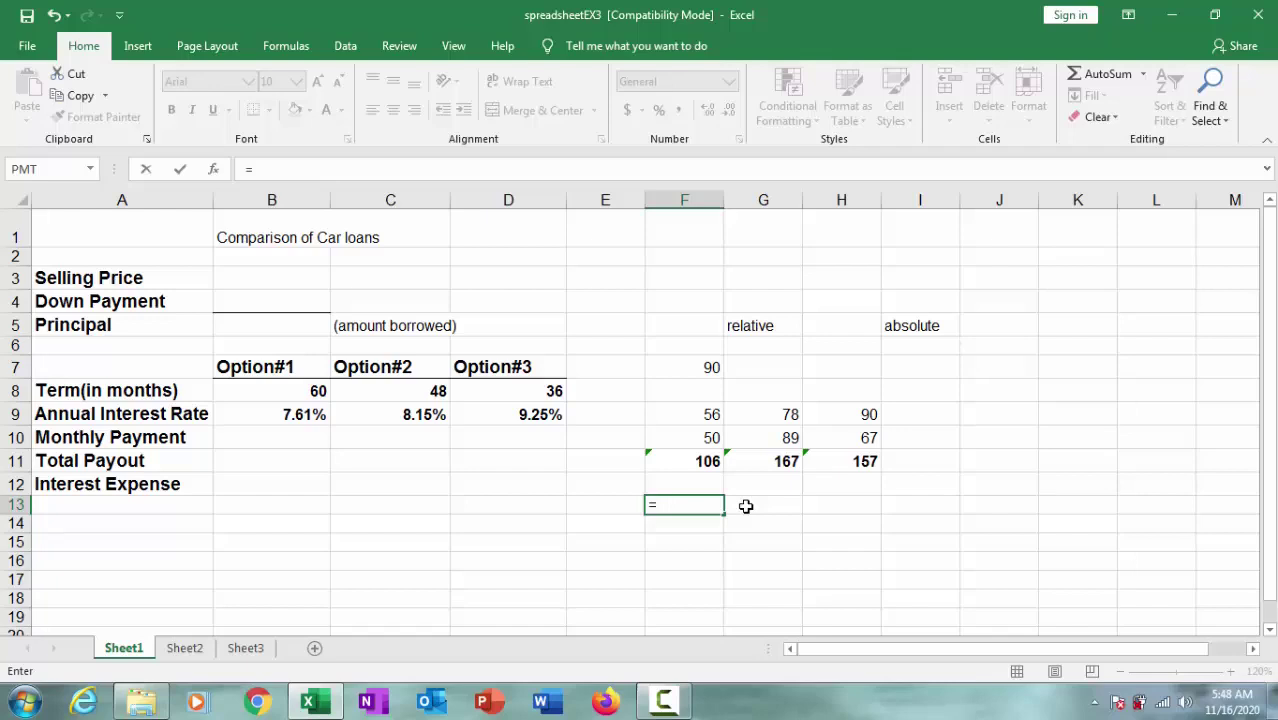
{"action": "left_click", "coordinate": [705, 414]}
{"action": "key", "text": "Escape"}
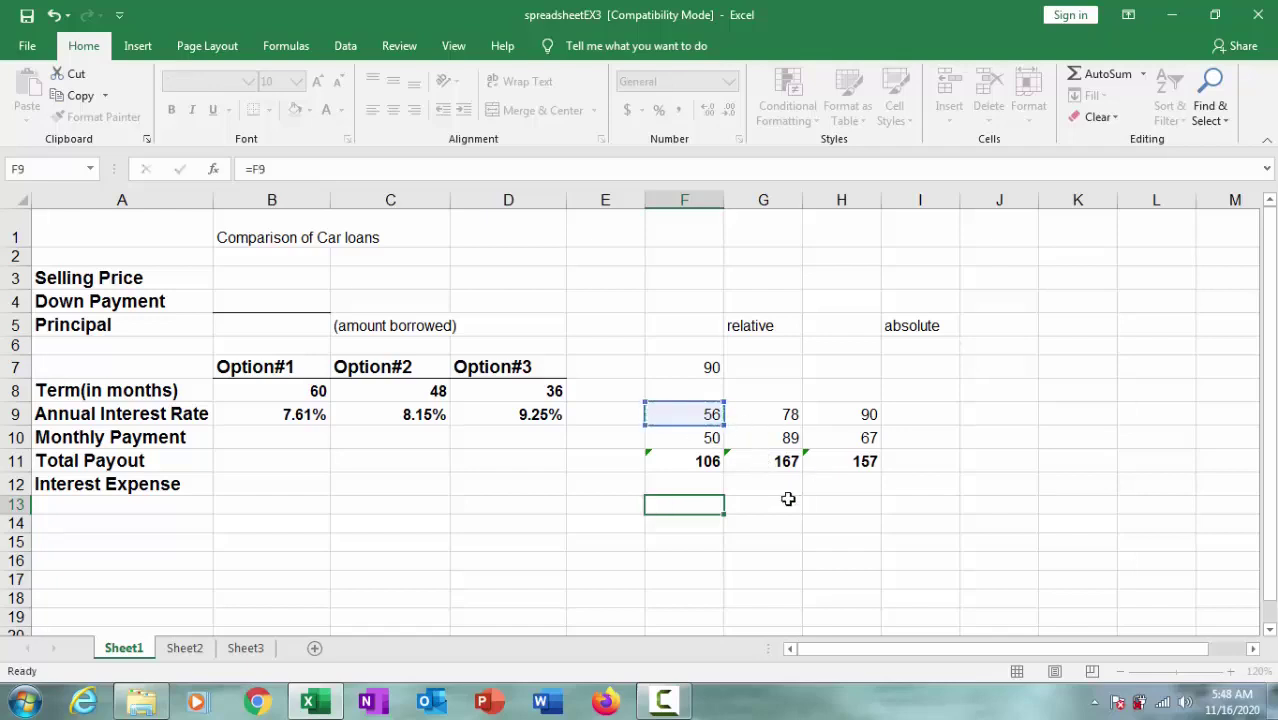
Highlight the range F9:H9 with a yellow fill
{"action": "left_click_drag", "start_coordinate": [705, 414], "coordinate": [860, 416]}
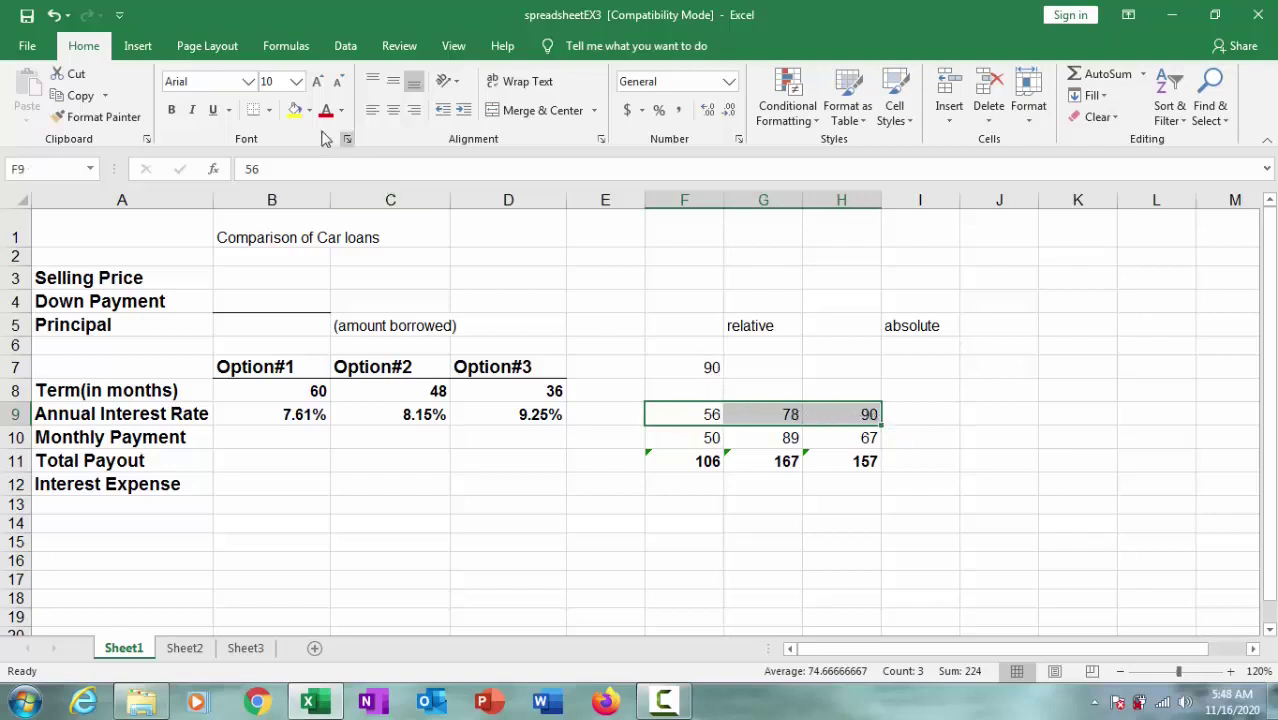
{"action": "left_click", "coordinate": [294, 110]}
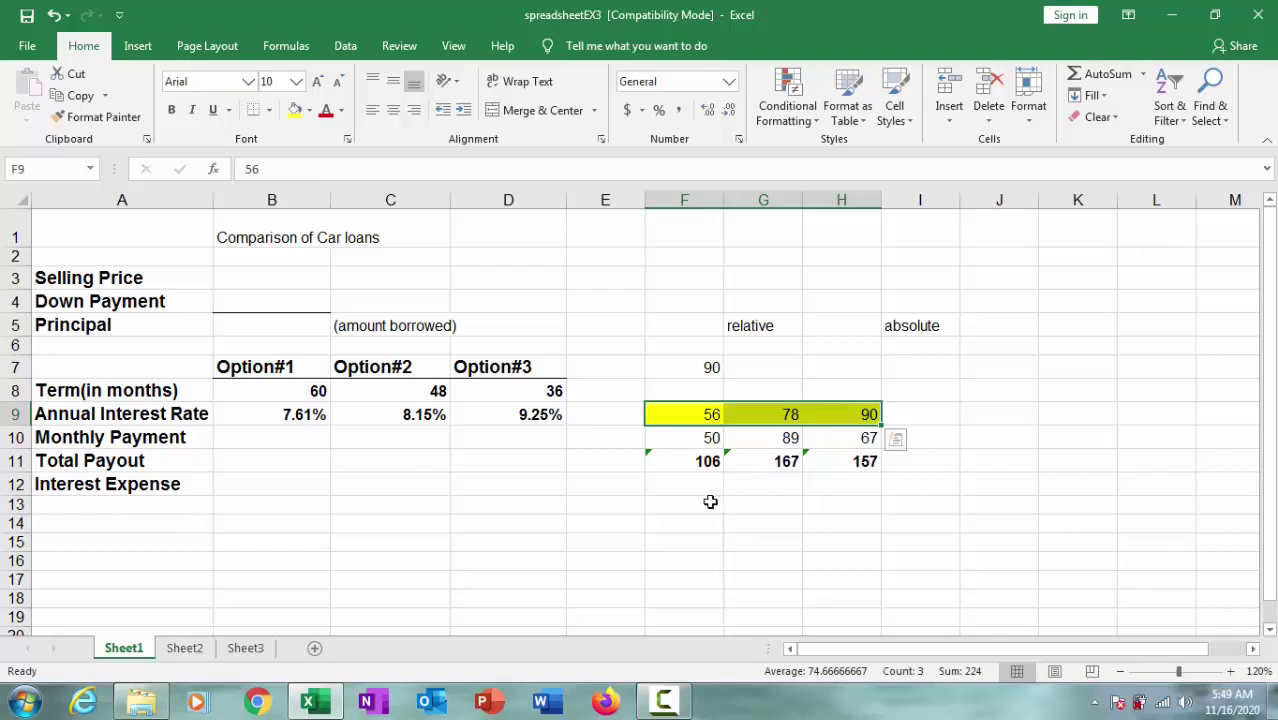
{"action": "left_click", "coordinate": [706, 504]}
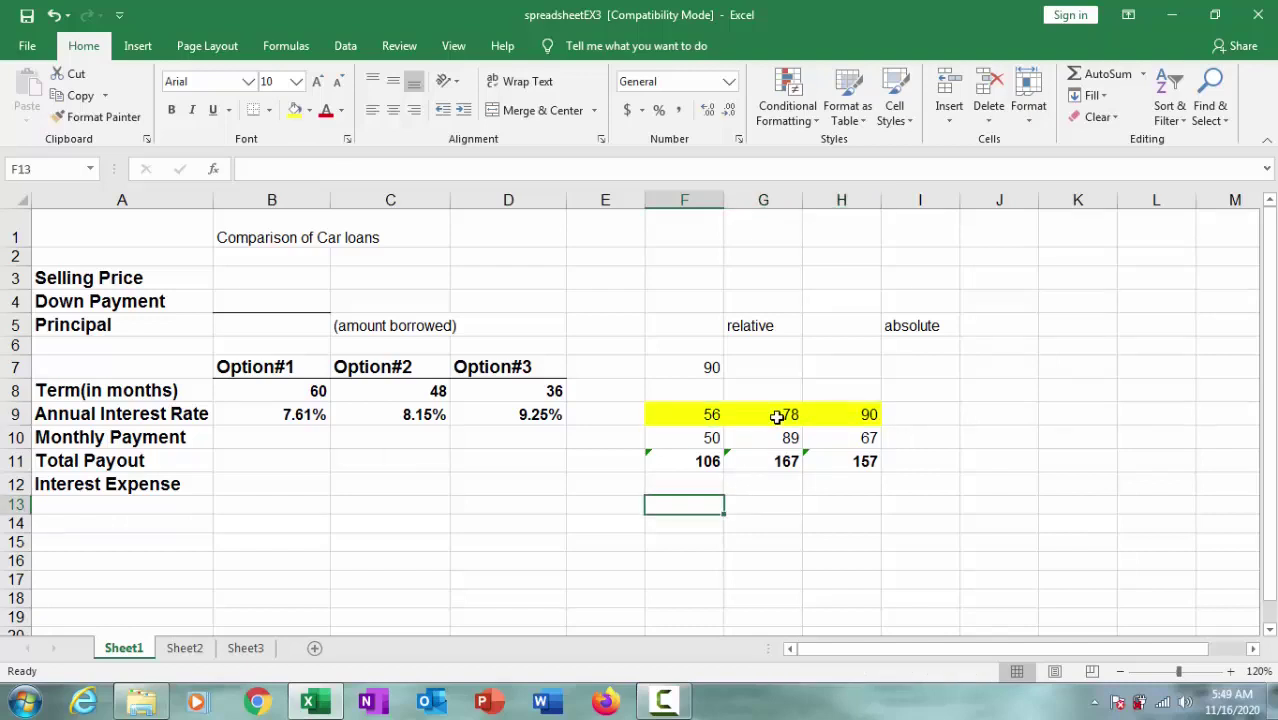
Enter the formula =F9+F7 in cell F13
{"action": "left_click", "coordinate": [714, 411]}
{"action": "left_click", "coordinate": [704, 508]}
{"action": "type", "text": "="}
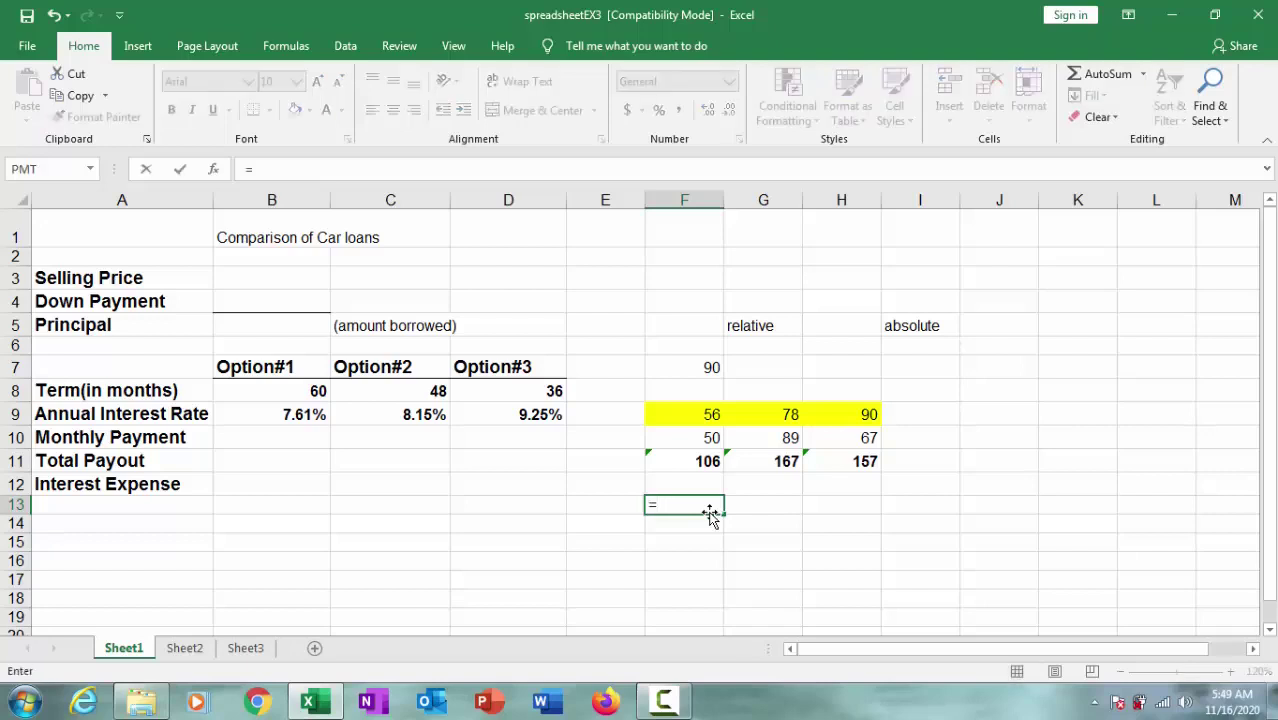
{"action": "left_click", "coordinate": [695, 422]}
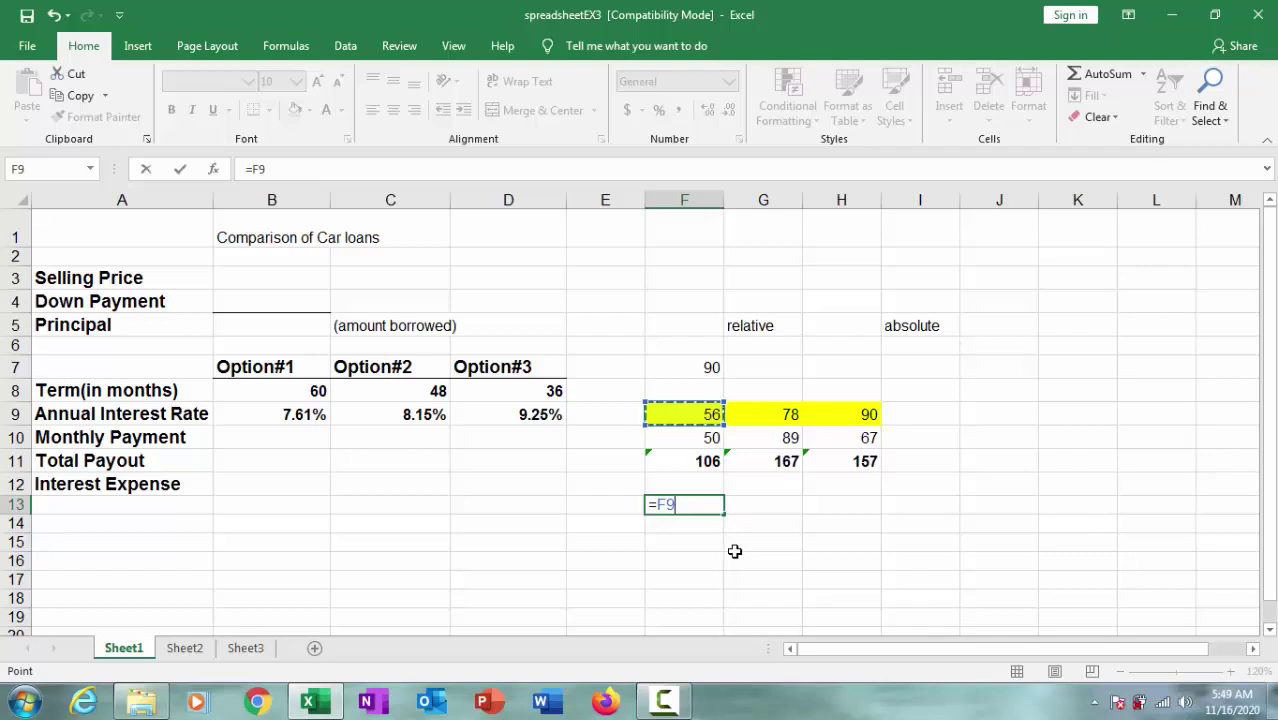
{"action": "type", "text": "+"}
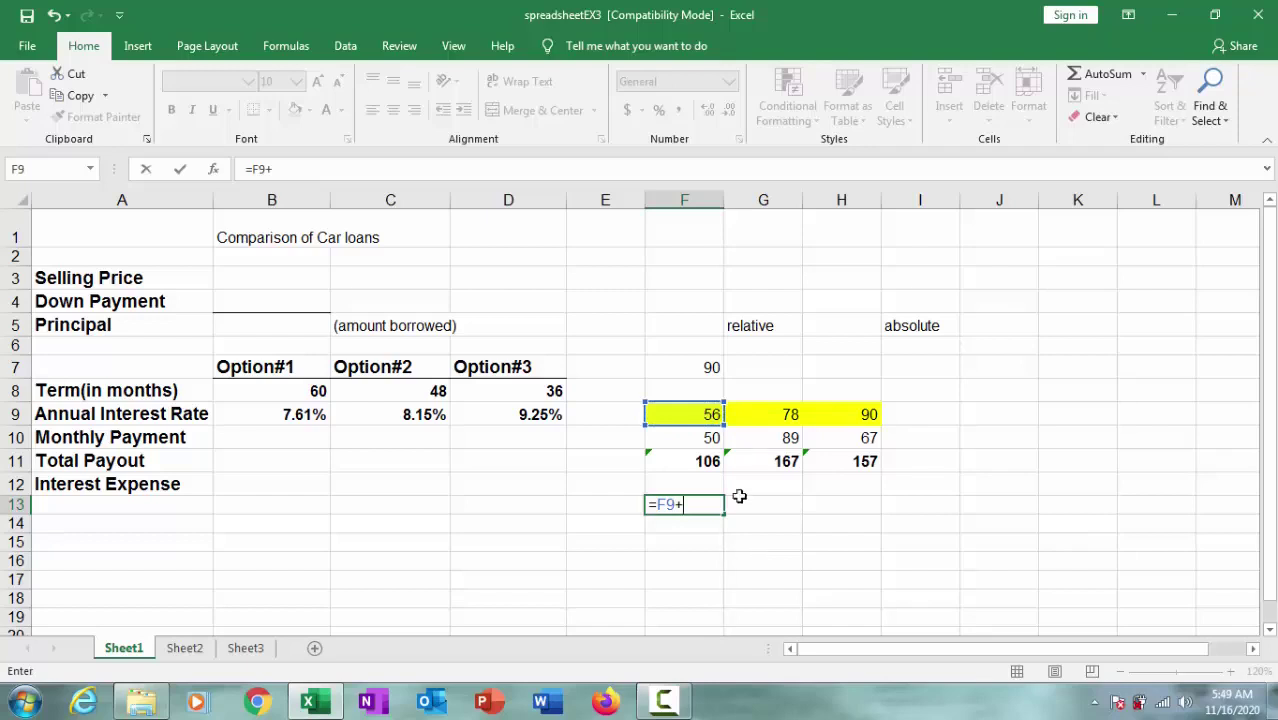
{"action": "left_click", "coordinate": [712, 368]}
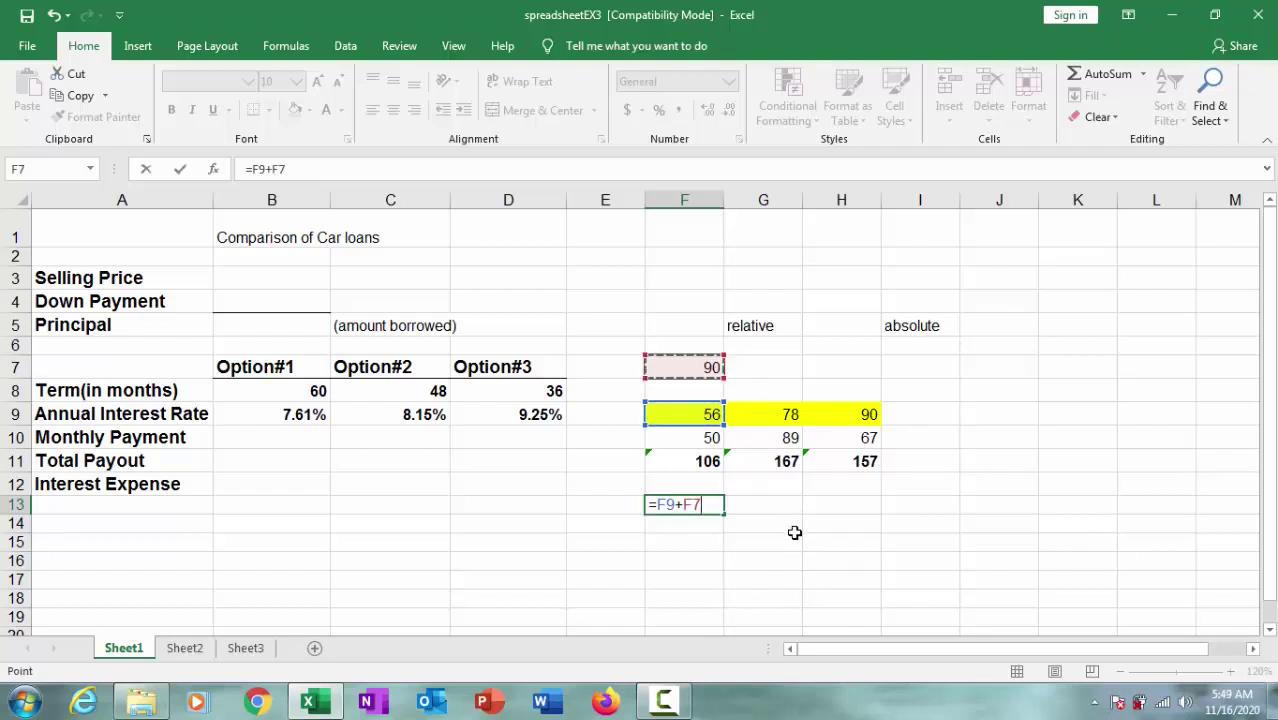
{"action": "key", "text": "Return"}
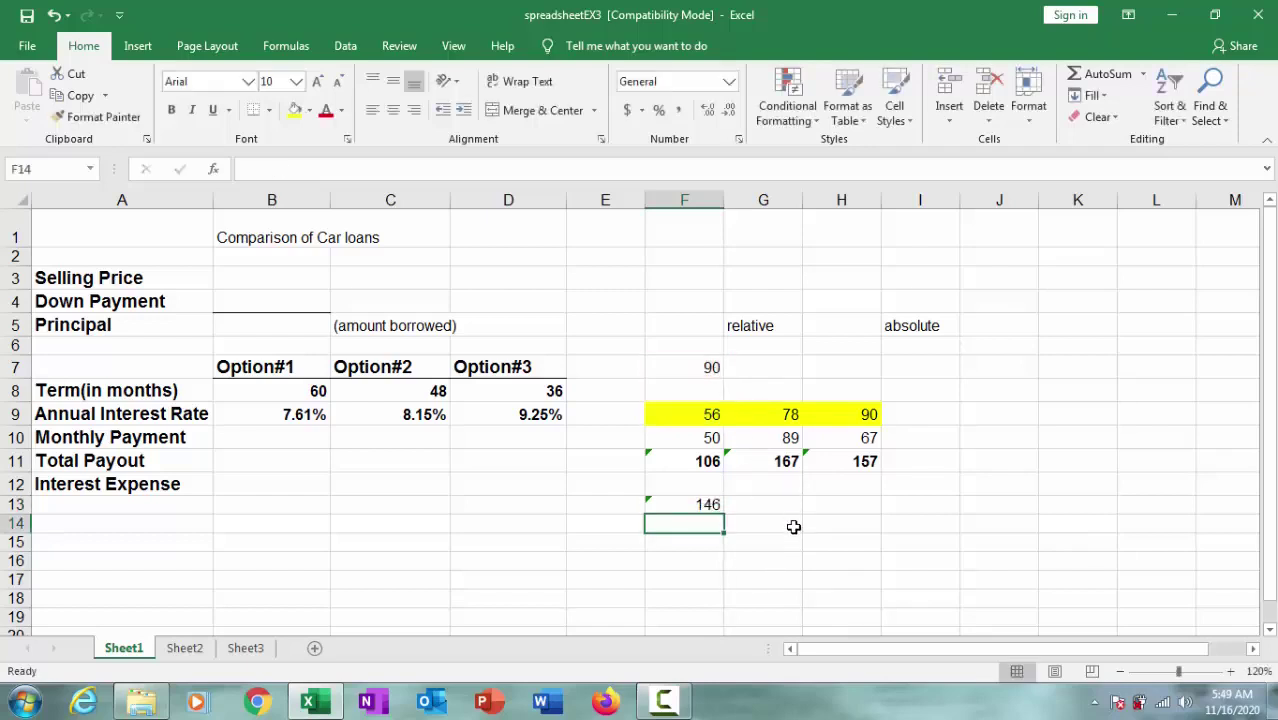
Review the cells used in the F13 formula, and refill the F11 formula across F11:H11 as a comparison
{"action": "left_click", "coordinate": [707, 504]}
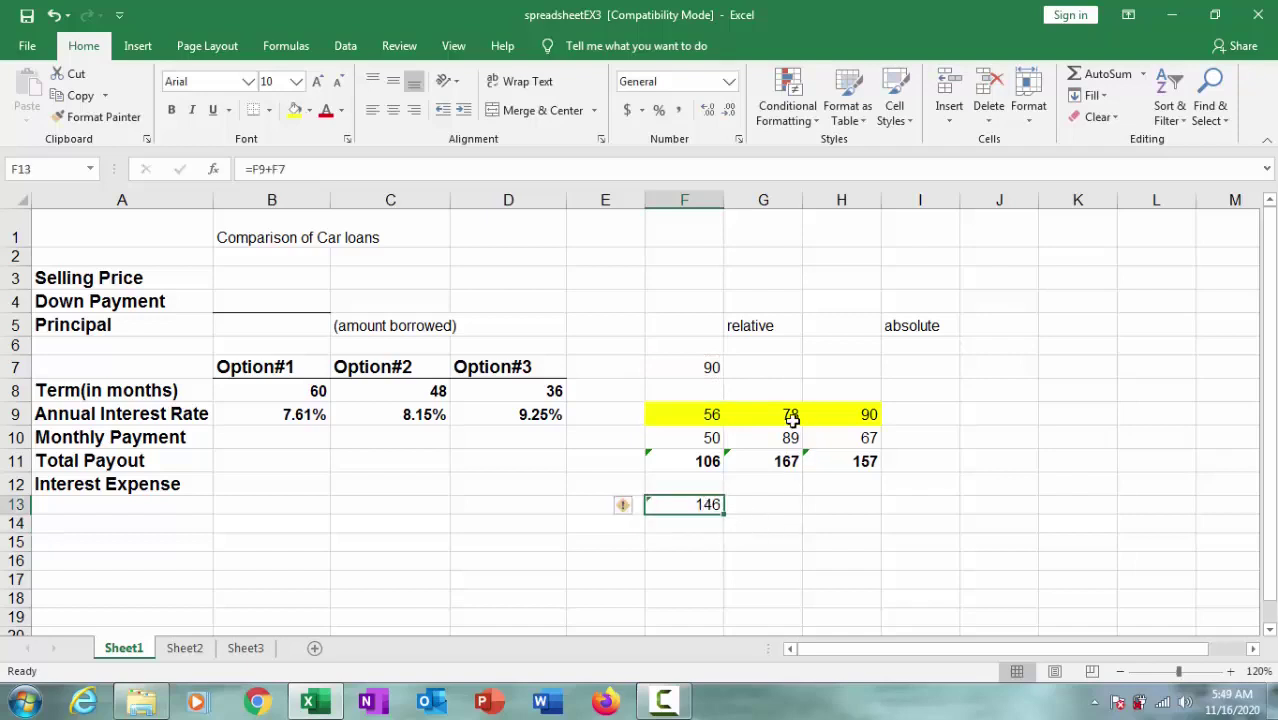
{"action": "left_click_drag", "start_coordinate": [700, 413], "coordinate": [846, 417]}
{"action": "left_click", "coordinate": [714, 366]}
{"action": "left_click", "coordinate": [720, 505]}
{"action": "left_click", "coordinate": [711, 469]}
{"action": "left_click_drag", "start_coordinate": [726, 472], "coordinate": [868, 472]}
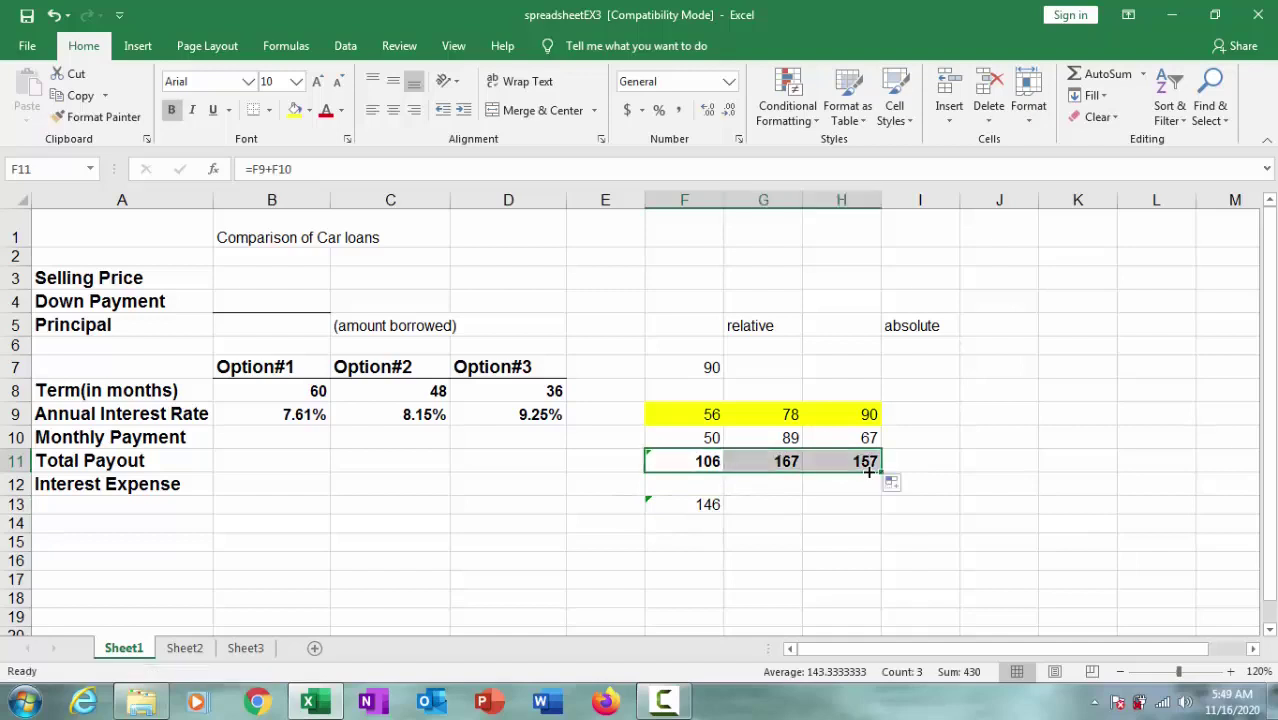
Fill the formula from F13 to the right across the range F13:H13
{"action": "left_click", "coordinate": [765, 505]}
{"action": "left_click", "coordinate": [722, 514]}
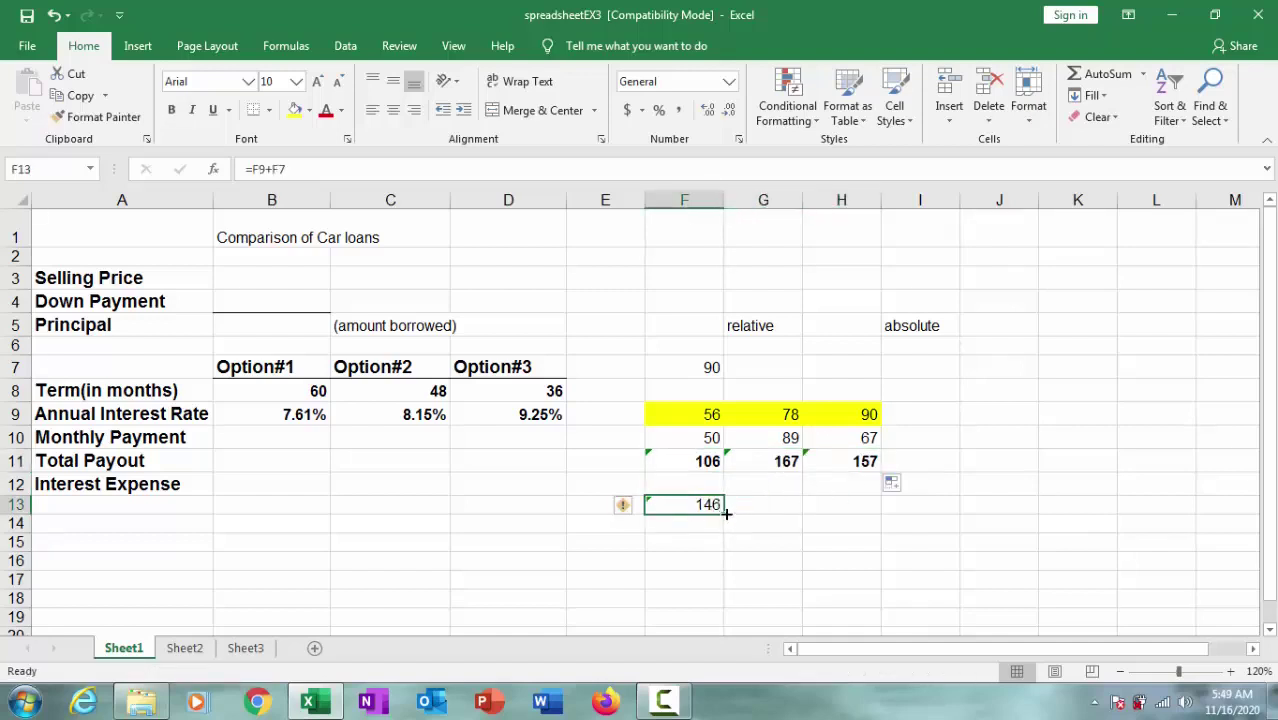
{"action": "left_click_drag", "start_coordinate": [726, 513], "coordinate": [848, 520]}
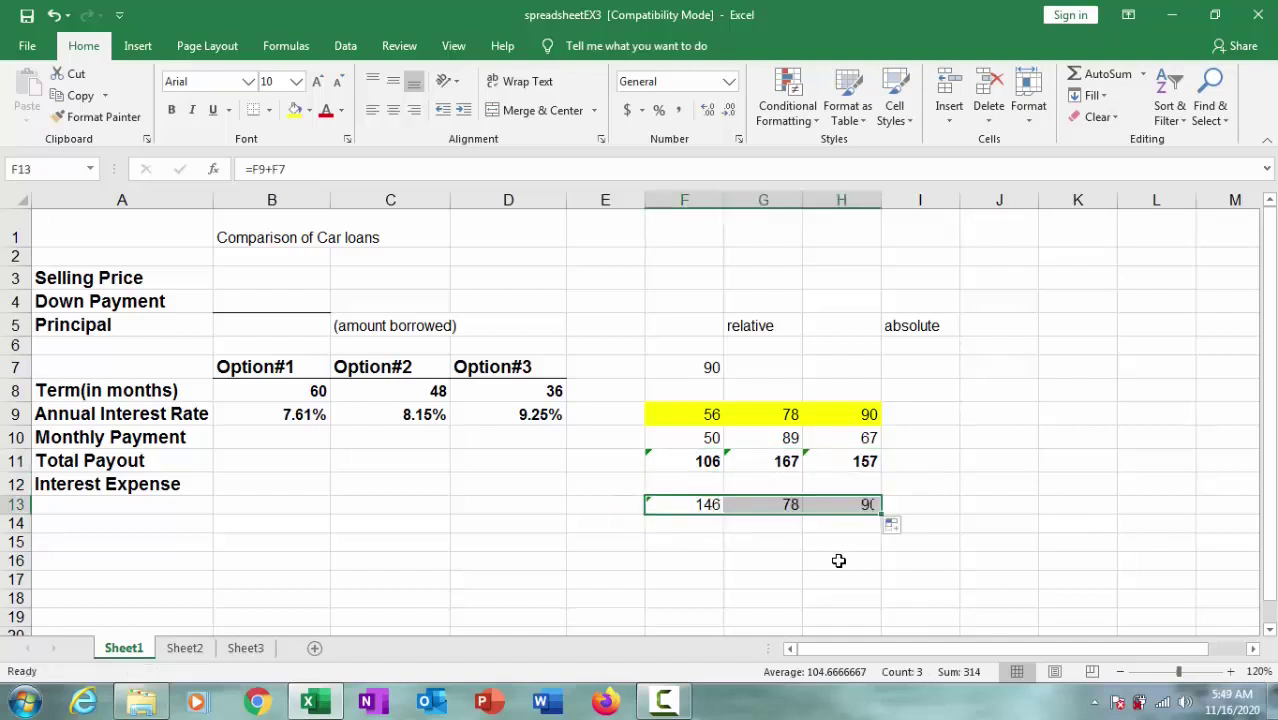
{"action": "left_click", "coordinate": [838, 561]}
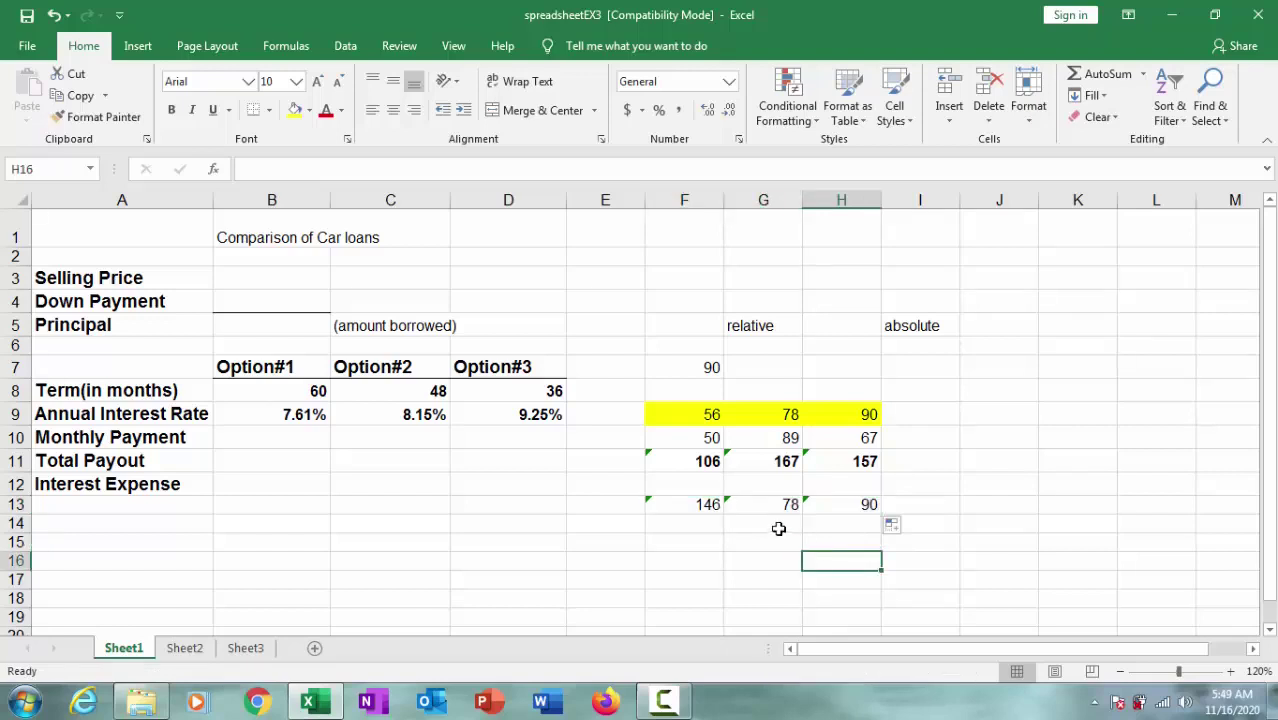
Examine the F13 formula with its source cells F9 and F7, and the intended pairing of G9 with F7
{"action": "left_click", "coordinate": [714, 504]}
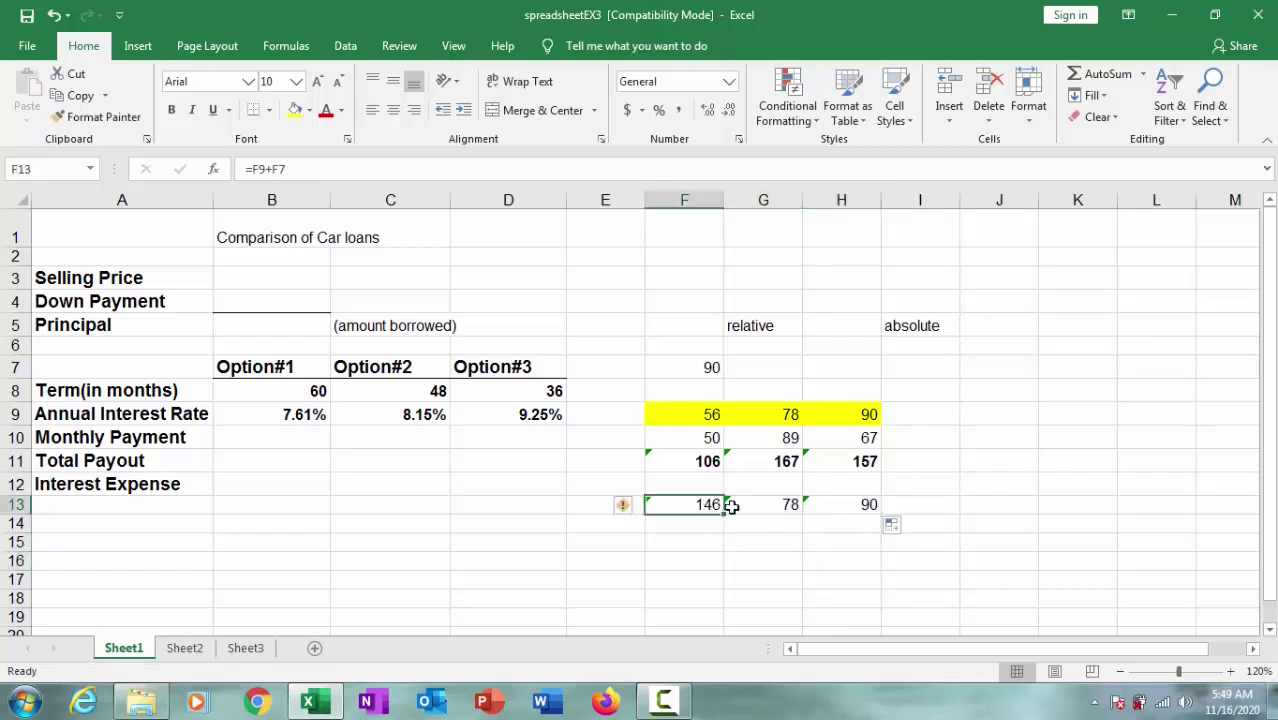
{"action": "left_click", "coordinate": [716, 420]}
{"action": "left_click", "coordinate": [710, 364]}
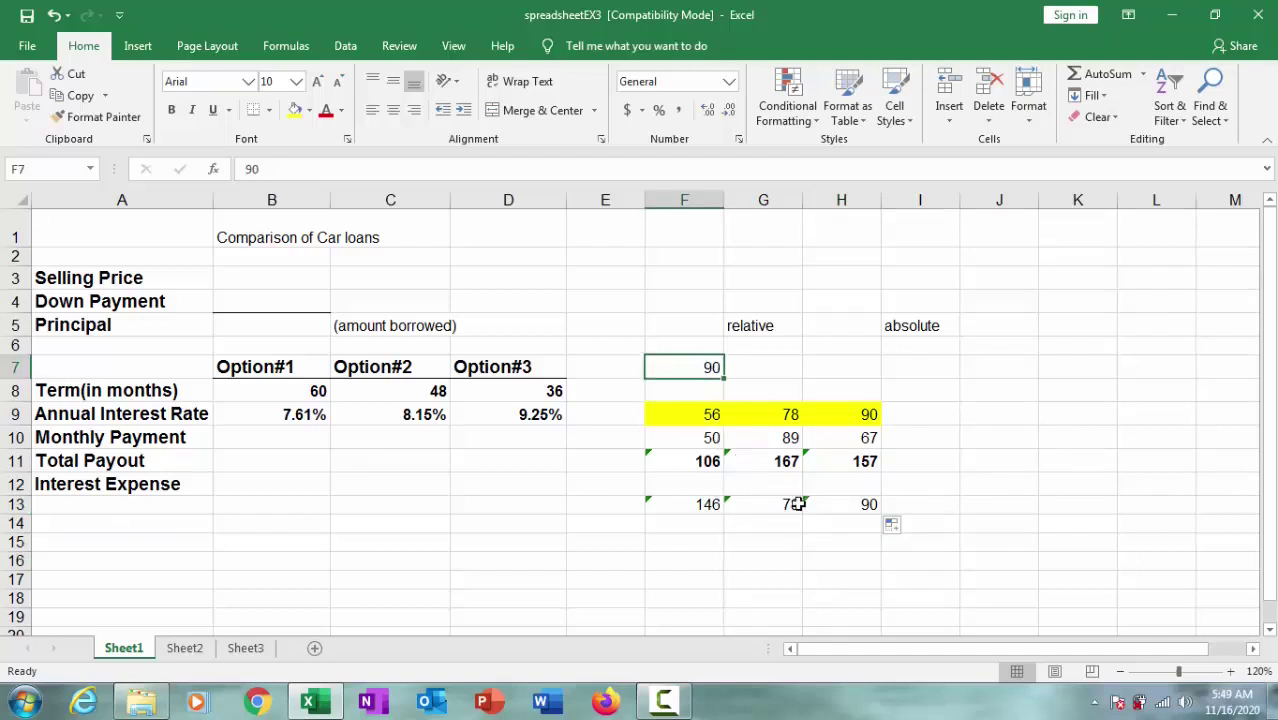
{"action": "left_click", "coordinate": [781, 415]}
{"action": "left_click", "coordinate": [713, 366]}
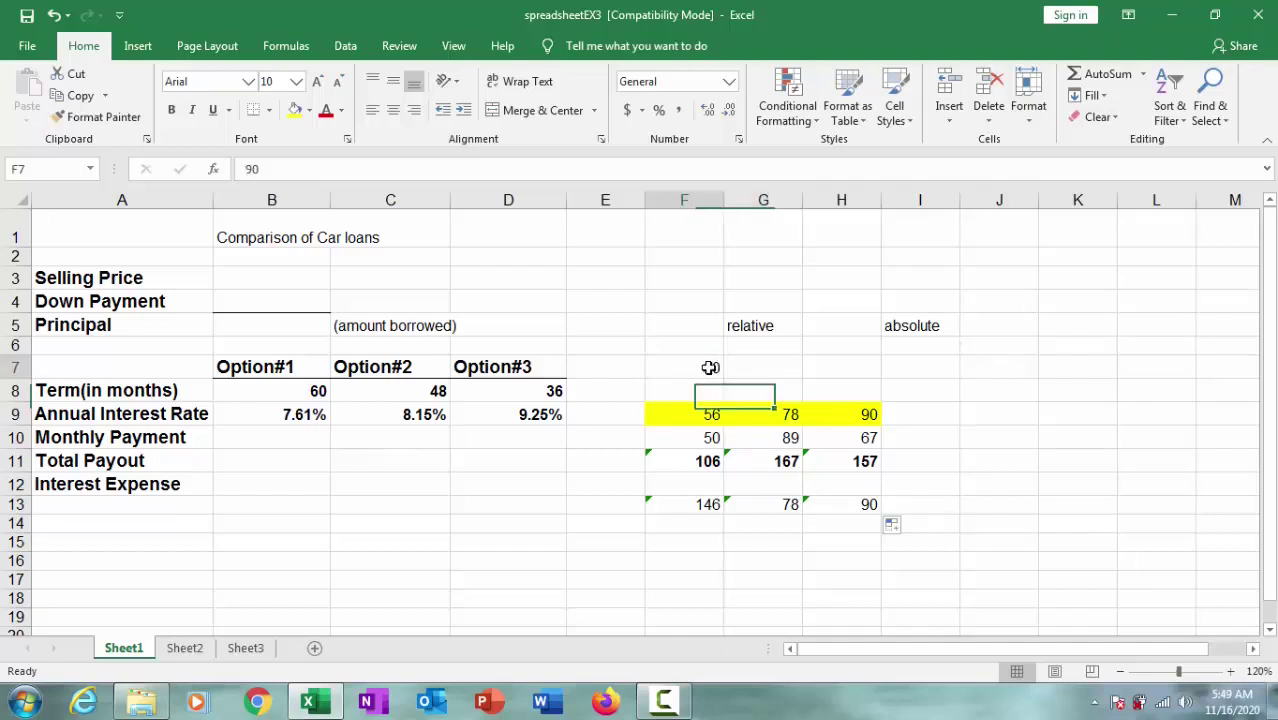
Examine the filled formulas in G13 and H13 and the row 9 and row 7 cells they refer to
{"action": "left_click", "coordinate": [788, 505]}
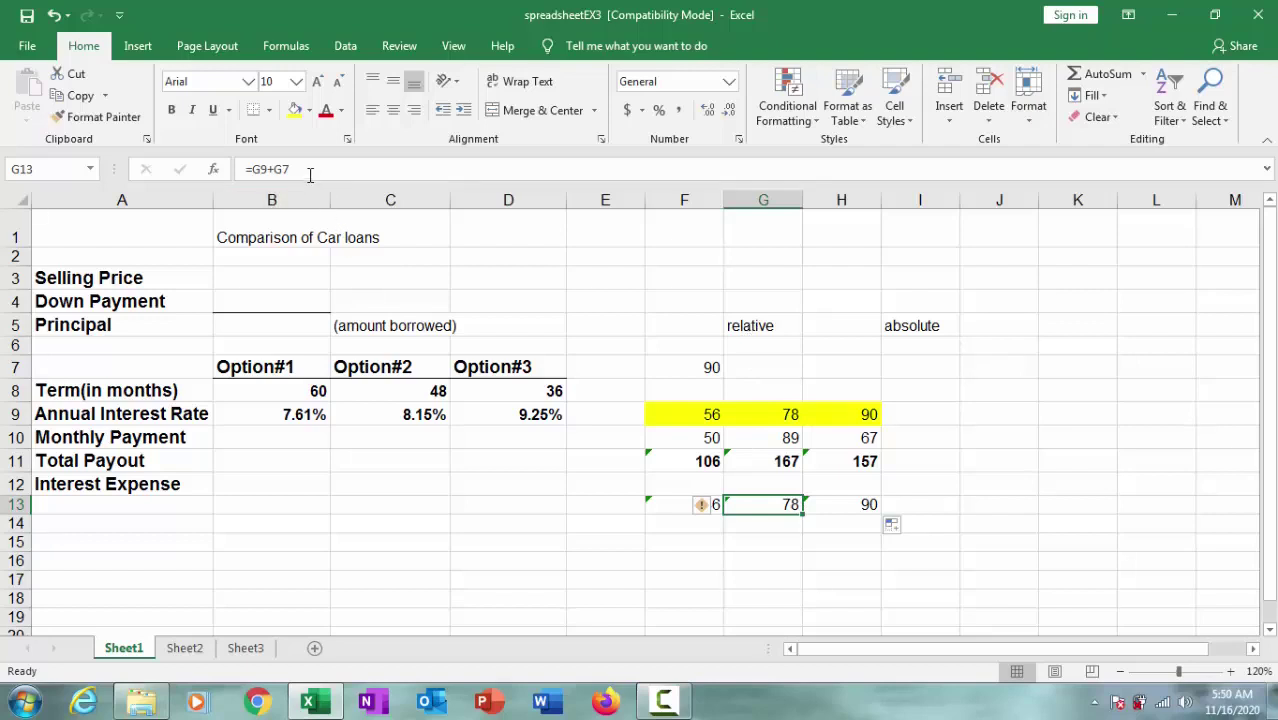
{"action": "left_click", "coordinate": [789, 414]}
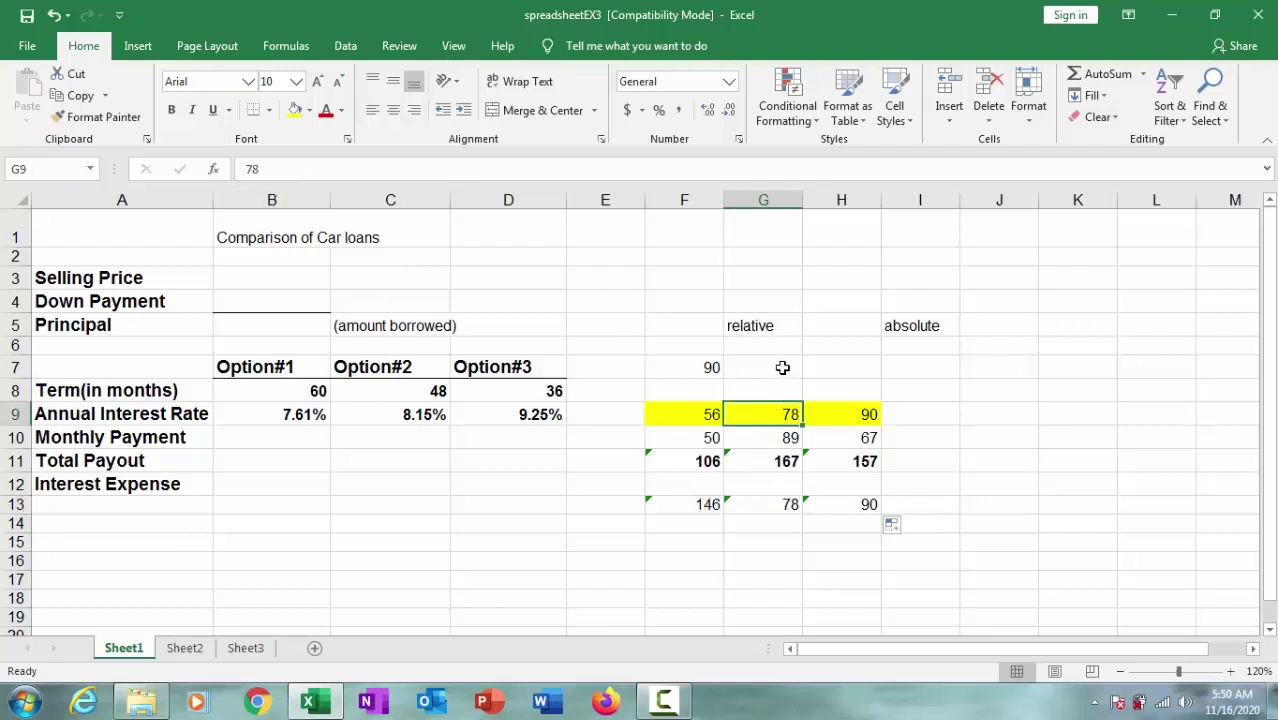
{"action": "left_click", "coordinate": [780, 368]}
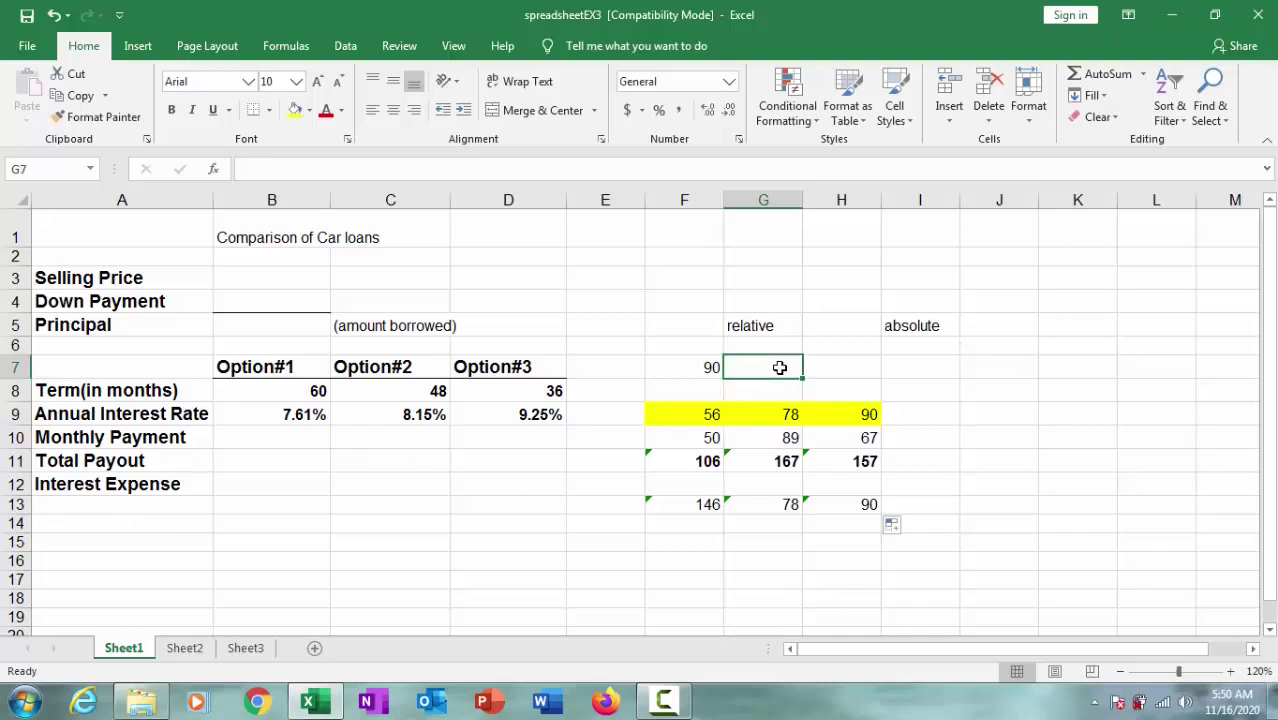
{"action": "left_click", "coordinate": [790, 414]}
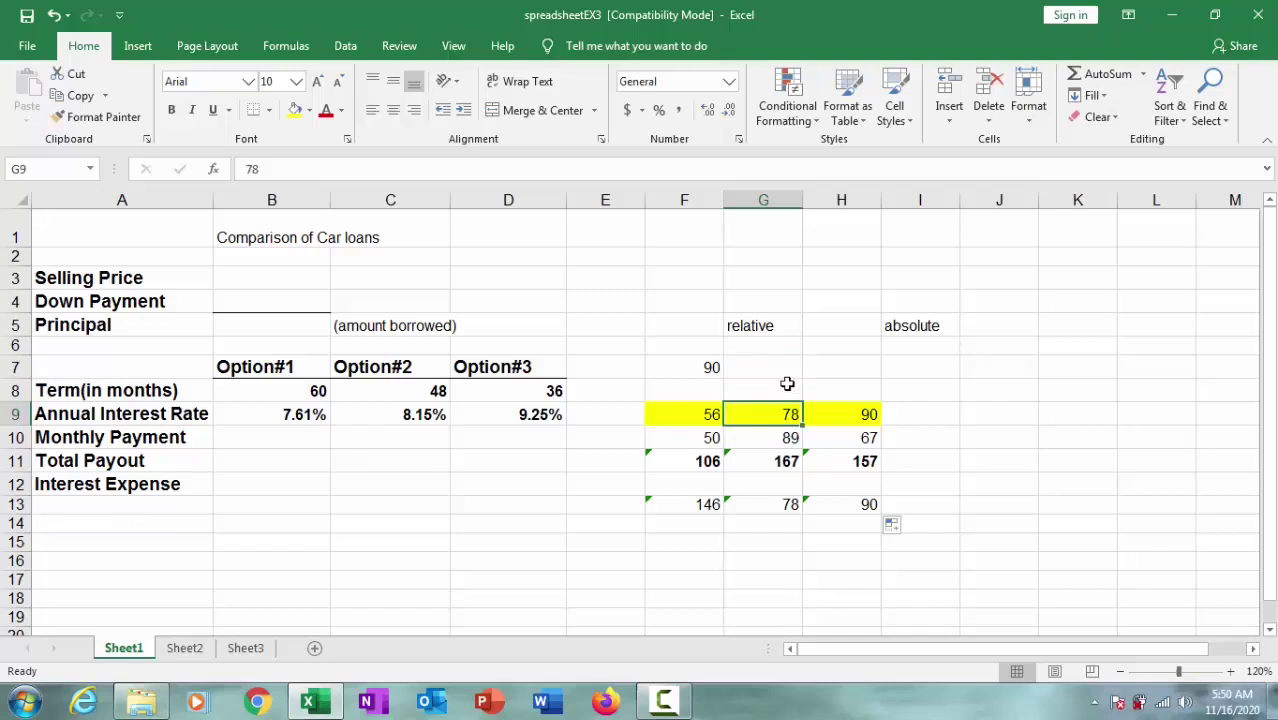
{"action": "left_click", "coordinate": [783, 372]}
{"action": "left_click", "coordinate": [776, 505]}
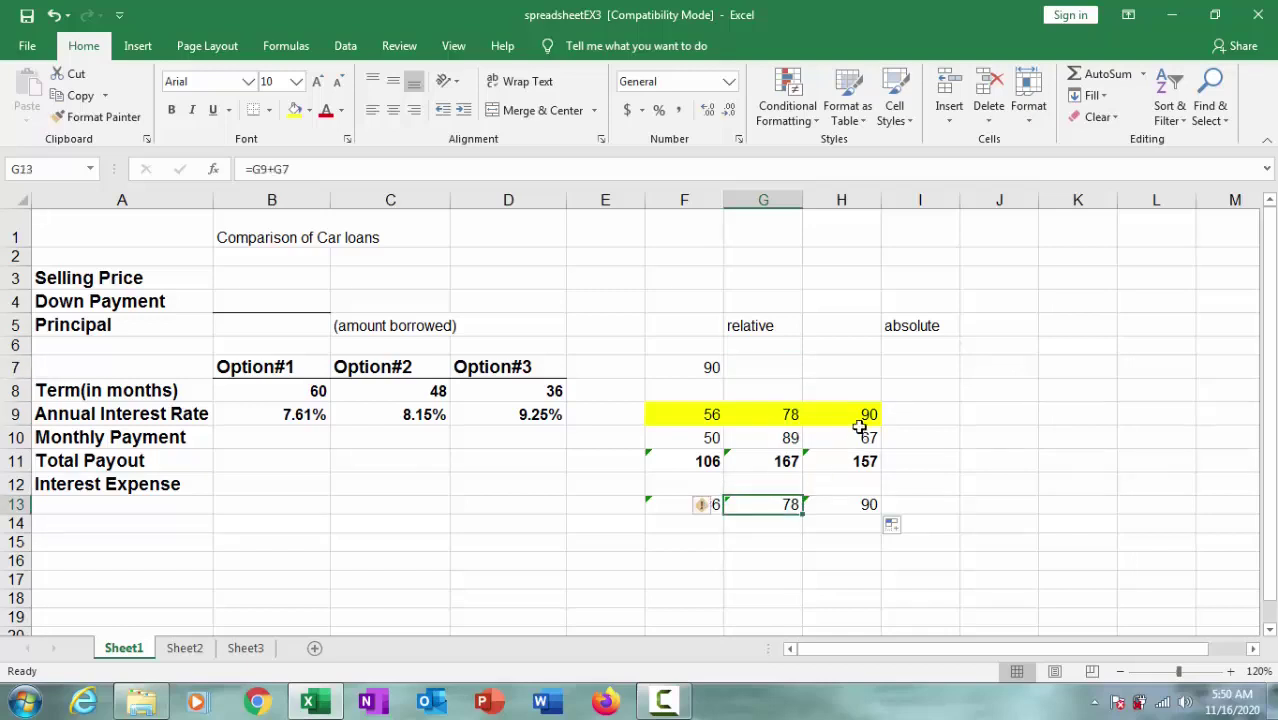
{"action": "left_click", "coordinate": [860, 416]}
{"action": "left_click", "coordinate": [856, 368]}
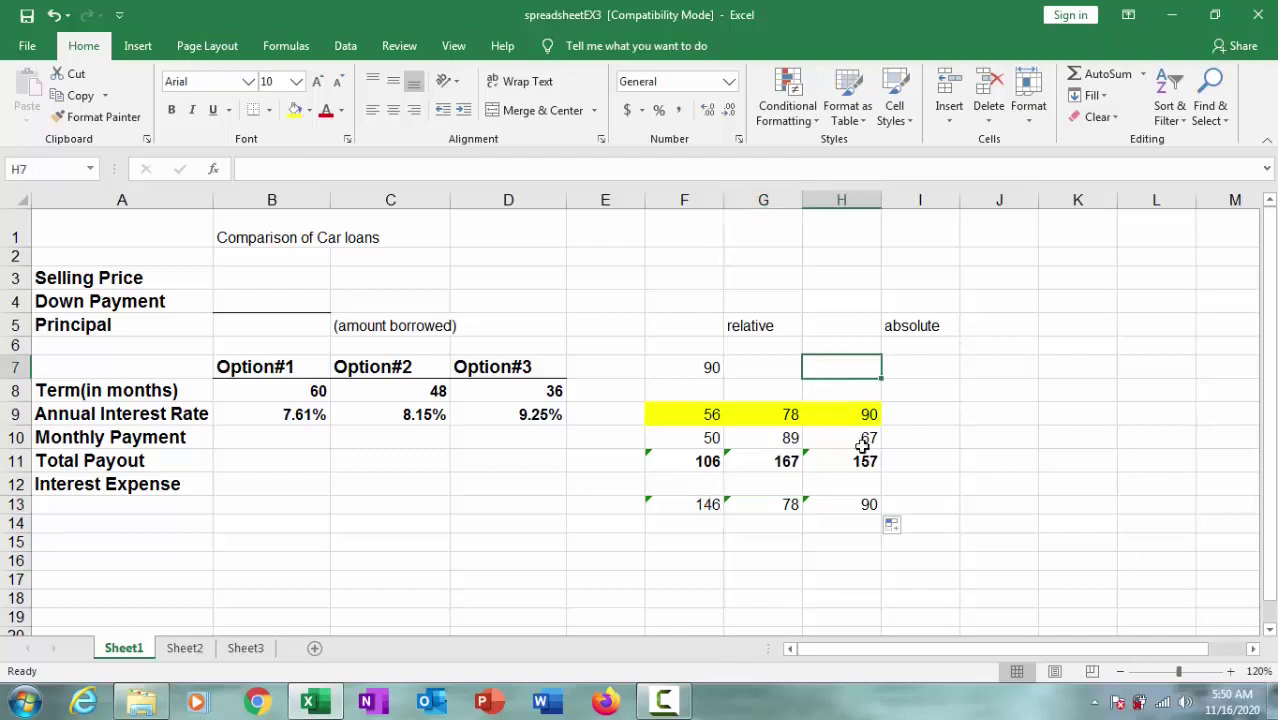
{"action": "left_click", "coordinate": [869, 505]}
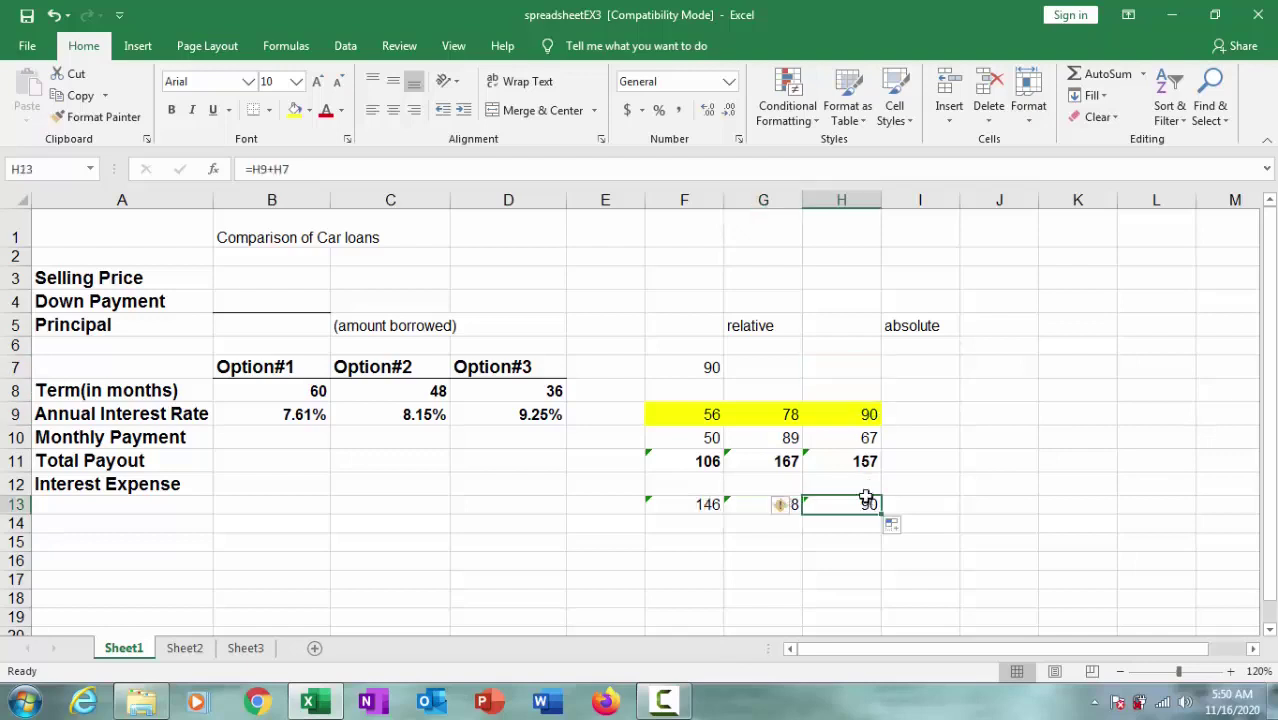
{"action": "left_click", "coordinate": [937, 484]}
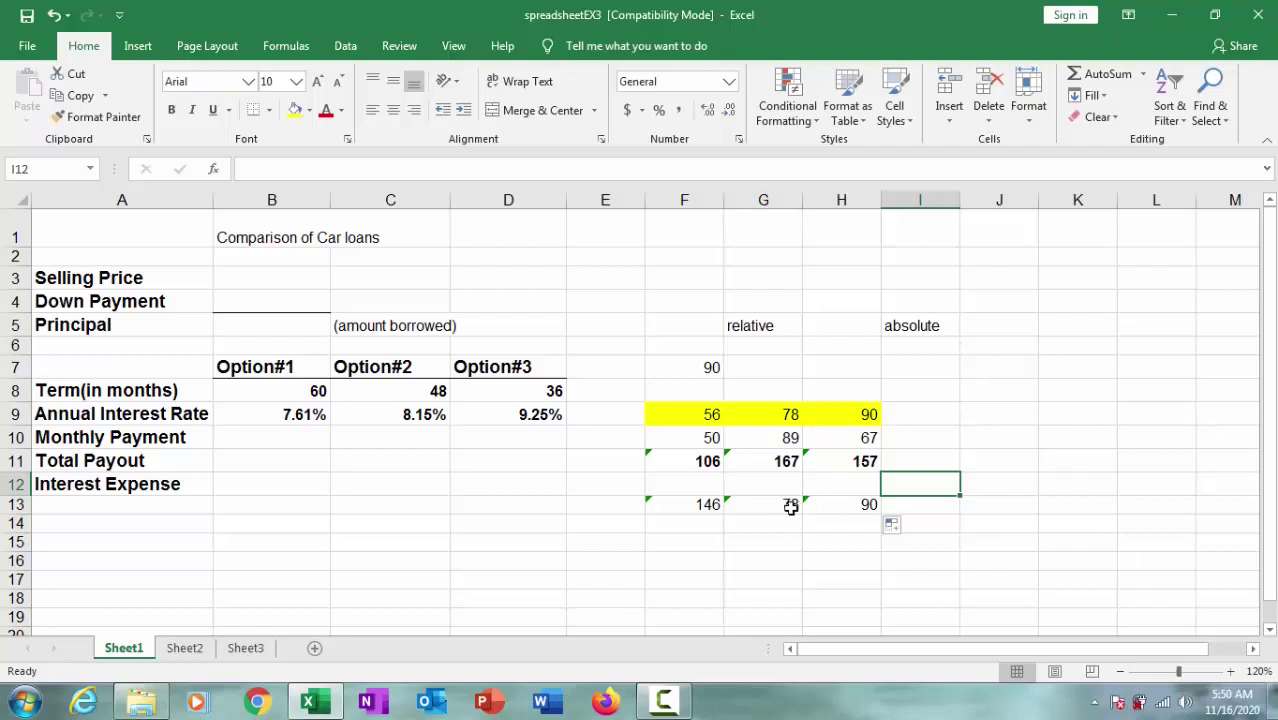
Review which row 9 cells should be added to the fixed cell F7, and check the references in F13's formula
{"action": "left_click", "coordinate": [788, 416]}
{"action": "left_click", "coordinate": [710, 368]}
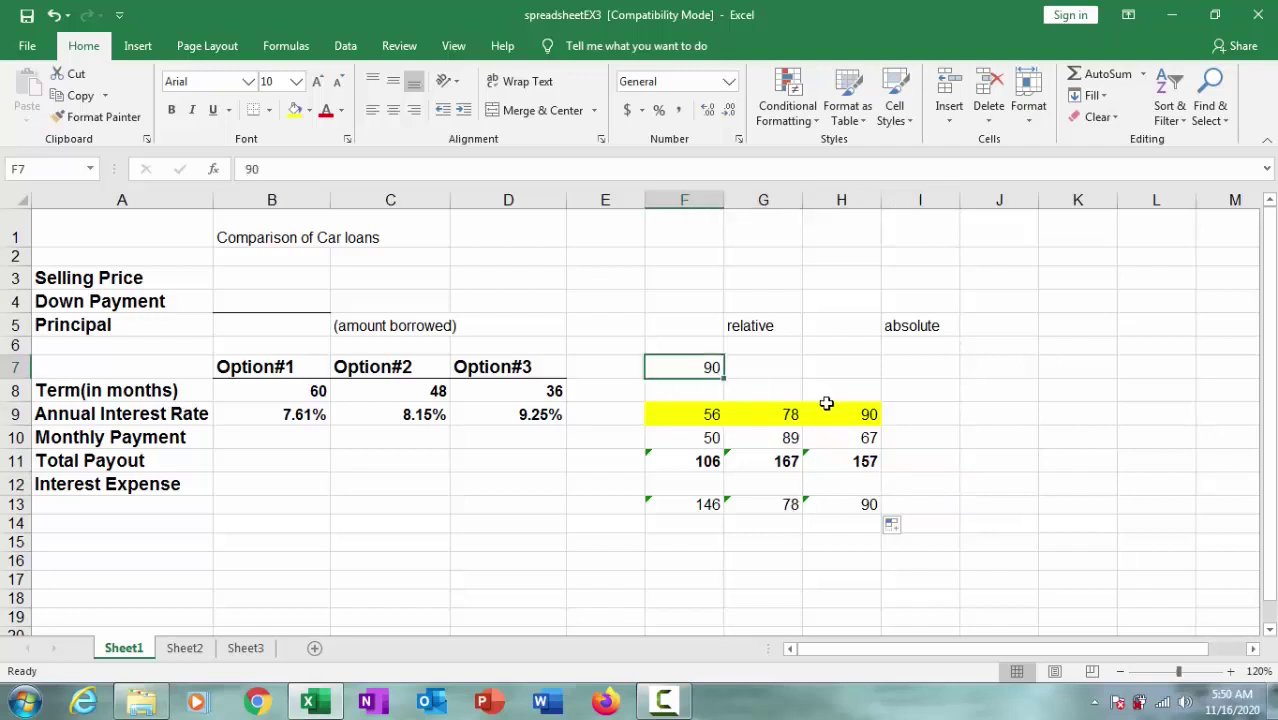
{"action": "left_click", "coordinate": [860, 414]}
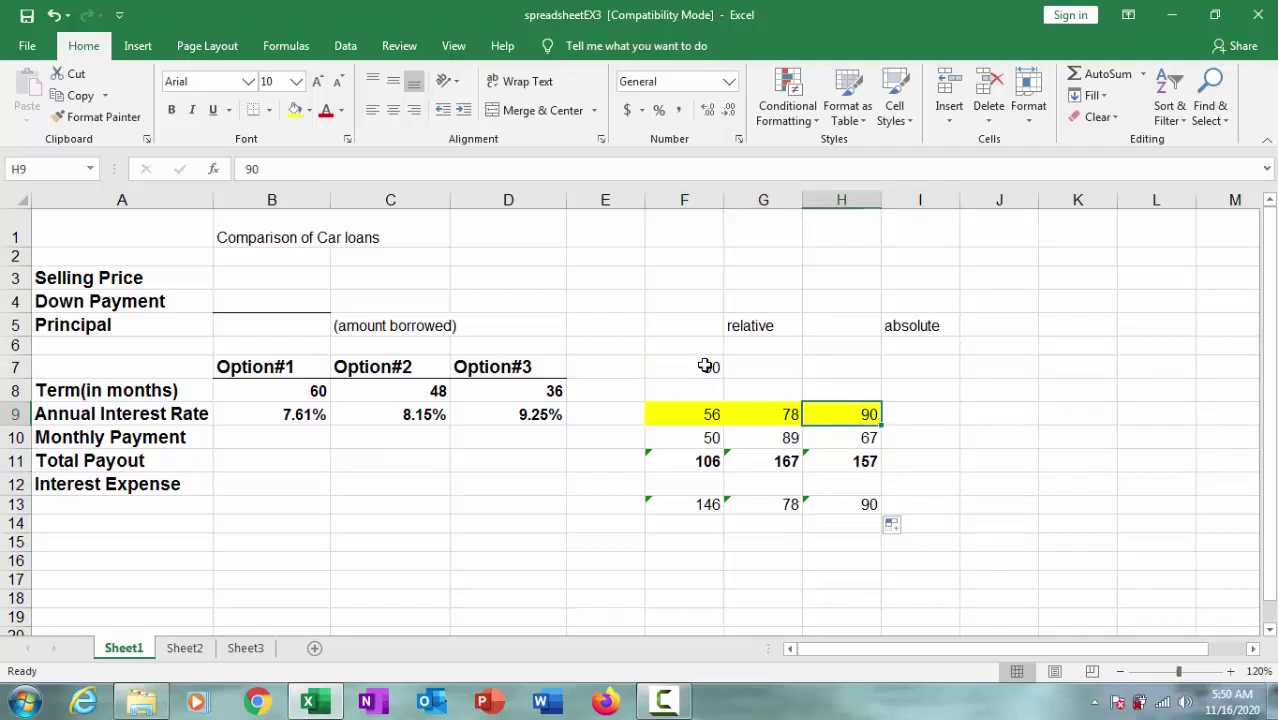
{"action": "left_click", "coordinate": [713, 370]}
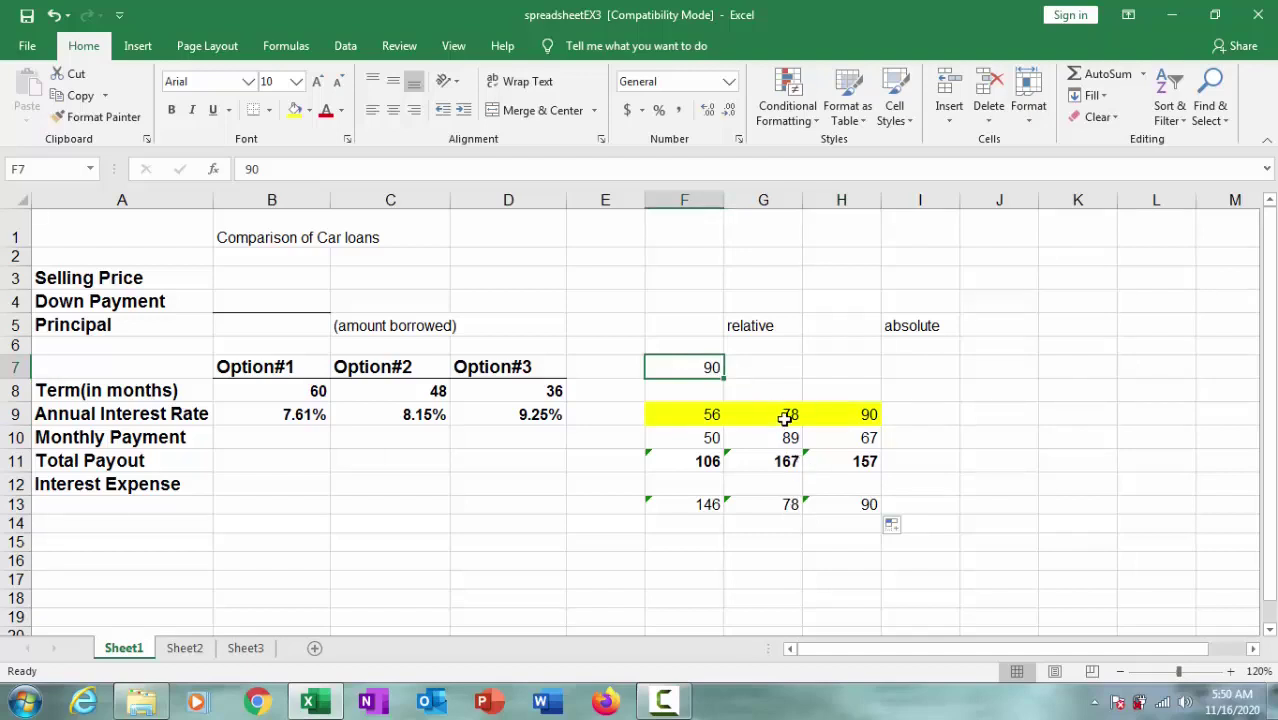
{"action": "left_click", "coordinate": [907, 329]}
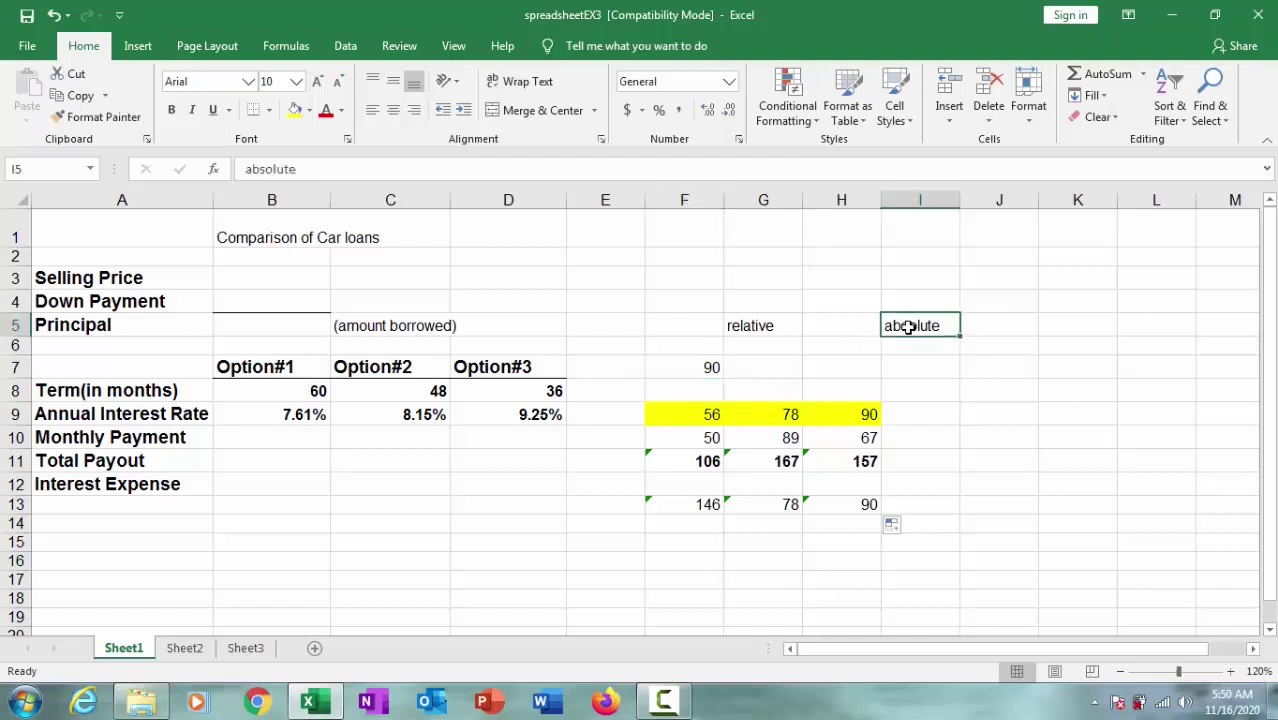
{"action": "left_click", "coordinate": [707, 504]}
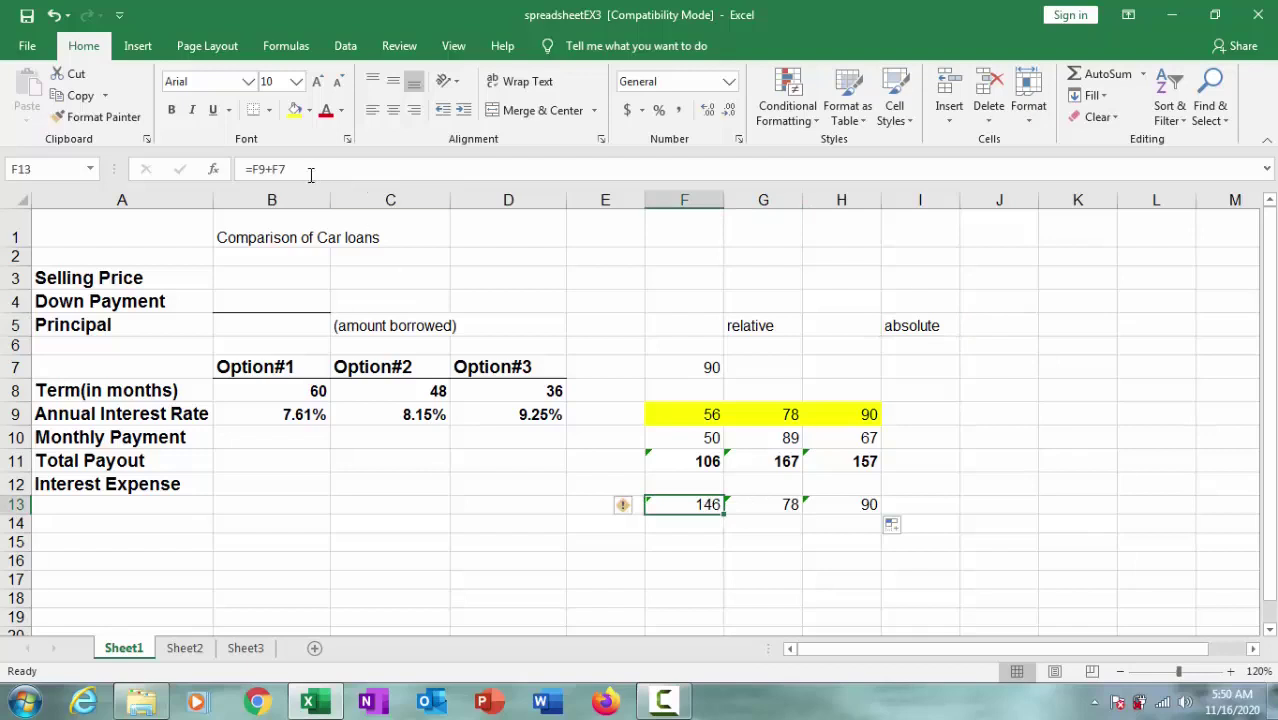
{"action": "left_click", "coordinate": [704, 410]}
{"action": "left_click", "coordinate": [700, 502]}
{"action": "left_click", "coordinate": [704, 362]}
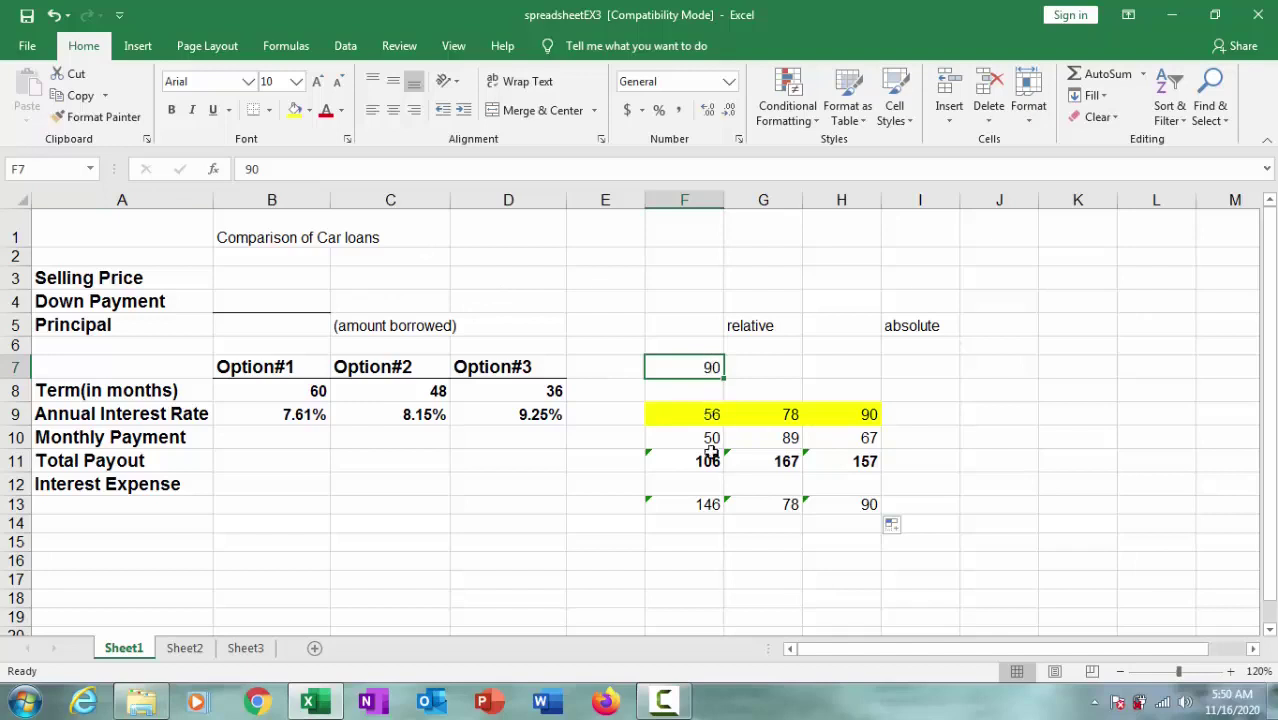
Fill cell F7, the fixed value used by the row 13 sums, with green
{"action": "left_click", "coordinate": [711, 504]}
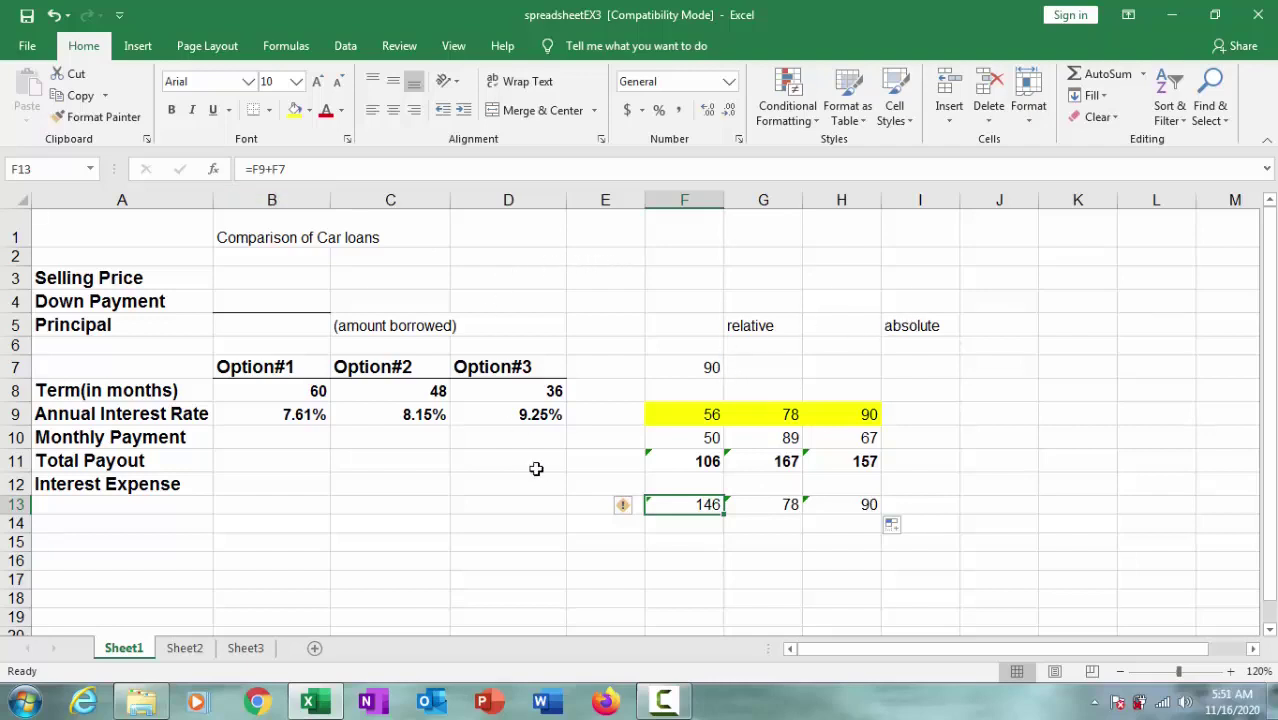
{"action": "left_click", "coordinate": [707, 369]}
{"action": "left_click", "coordinate": [309, 112]}
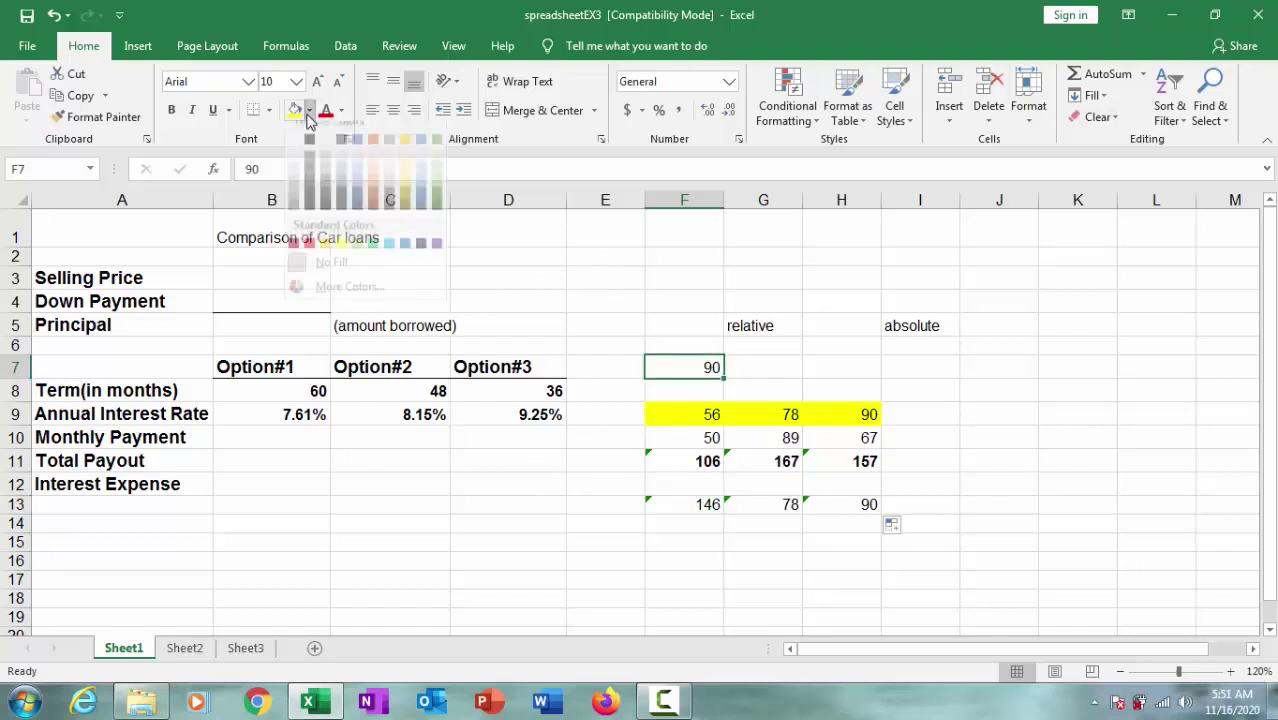
{"action": "left_click", "coordinate": [438, 165]}
{"action": "left_click", "coordinate": [766, 371]}
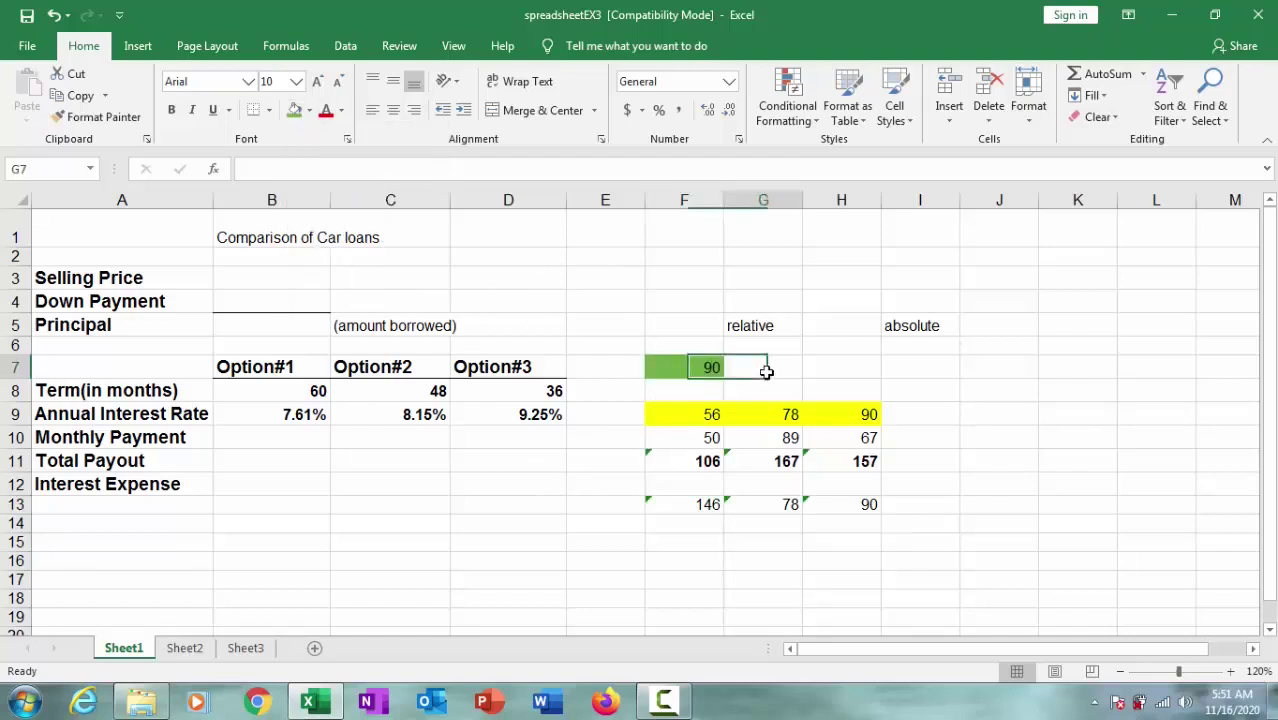
{"action": "left_click", "coordinate": [707, 367]}
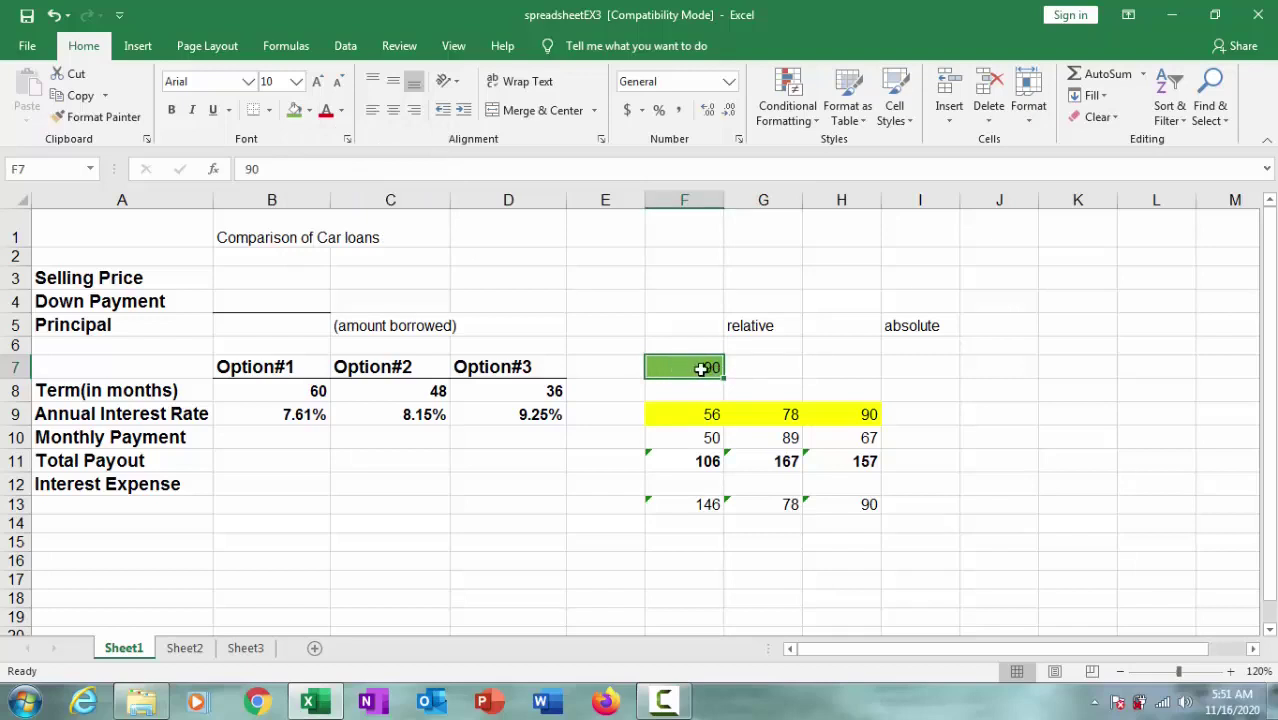
Make the F7 reference in F13's formula absolute so that it reads =F9+$F$7
{"action": "left_click", "coordinate": [707, 504]}
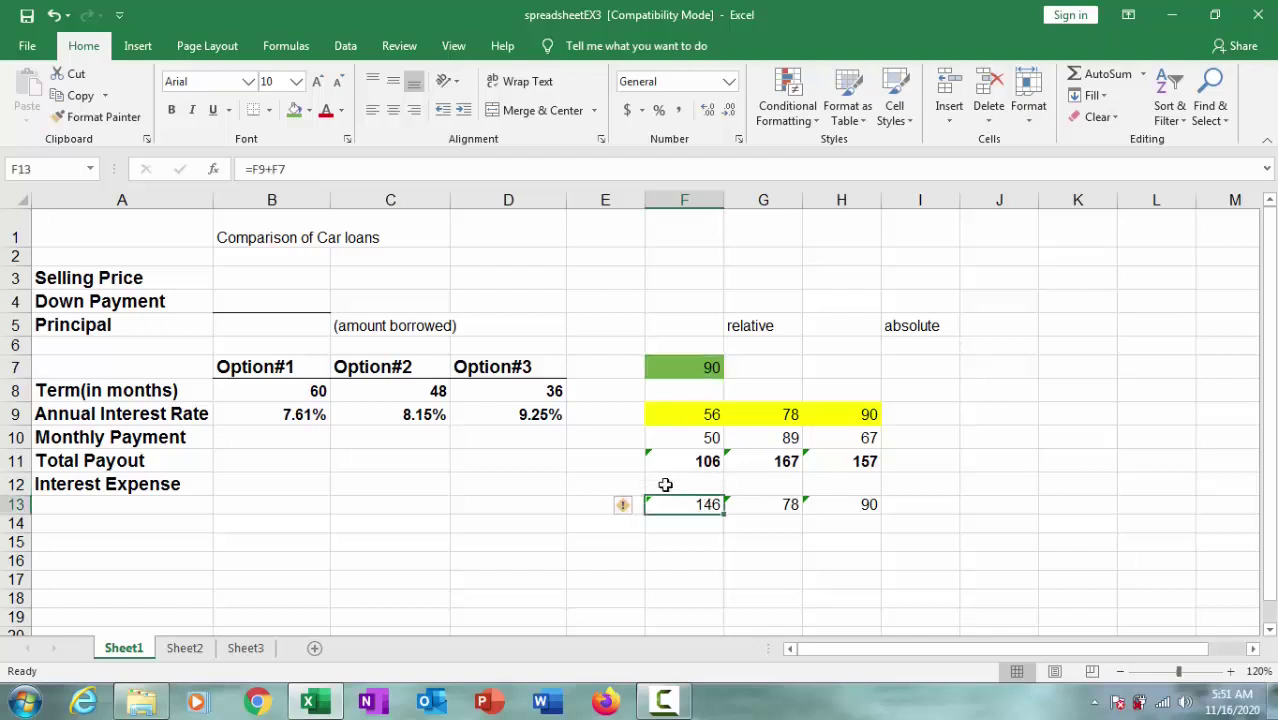
{"action": "left_click", "coordinate": [270, 168]}
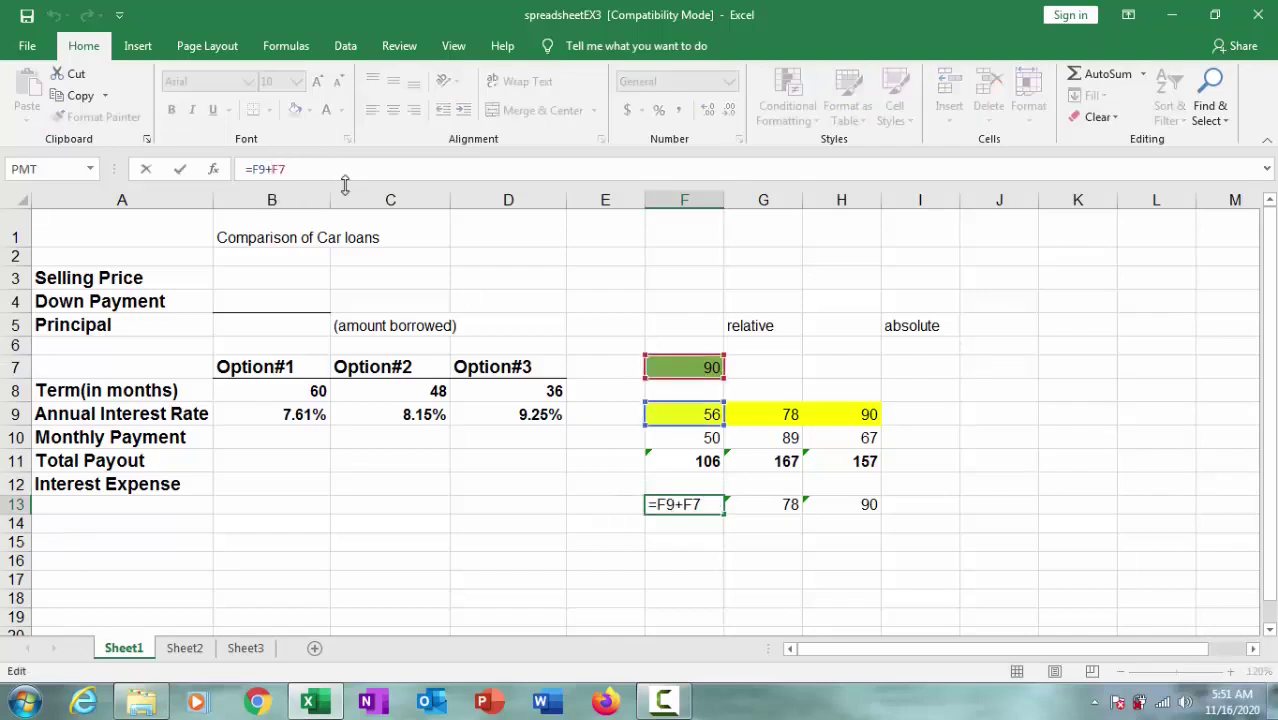
{"action": "type", "text": "$F$"}
{"action": "key", "text": "Return"}
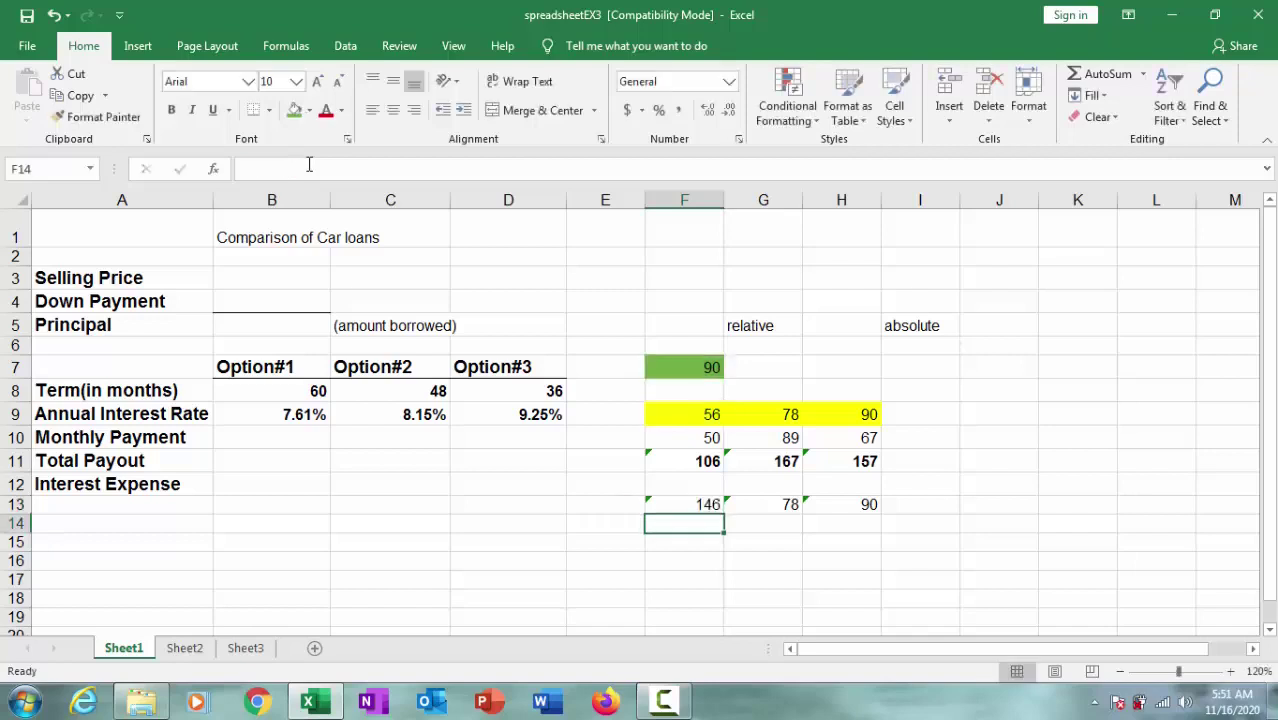
Fill the corrected formula from F13 to the right across G13 and H13
{"action": "left_click", "coordinate": [706, 507]}
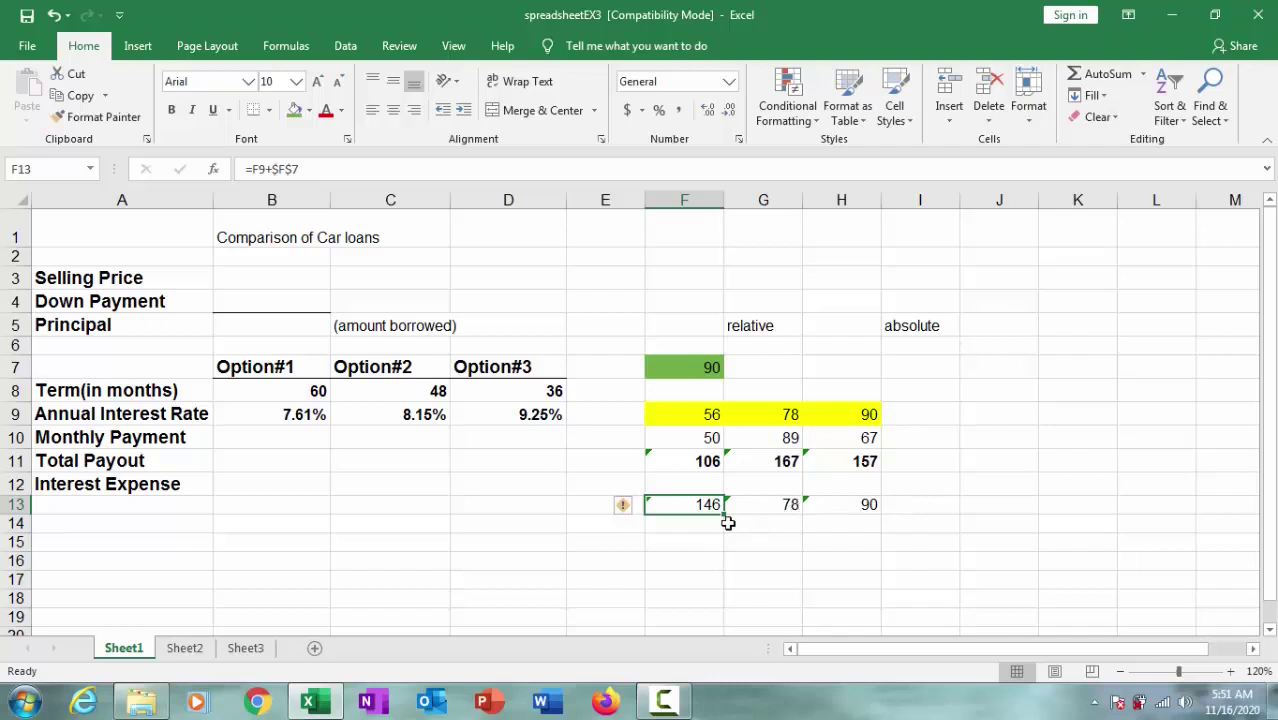
{"action": "left_click_drag", "start_coordinate": [724, 514], "coordinate": [879, 521]}
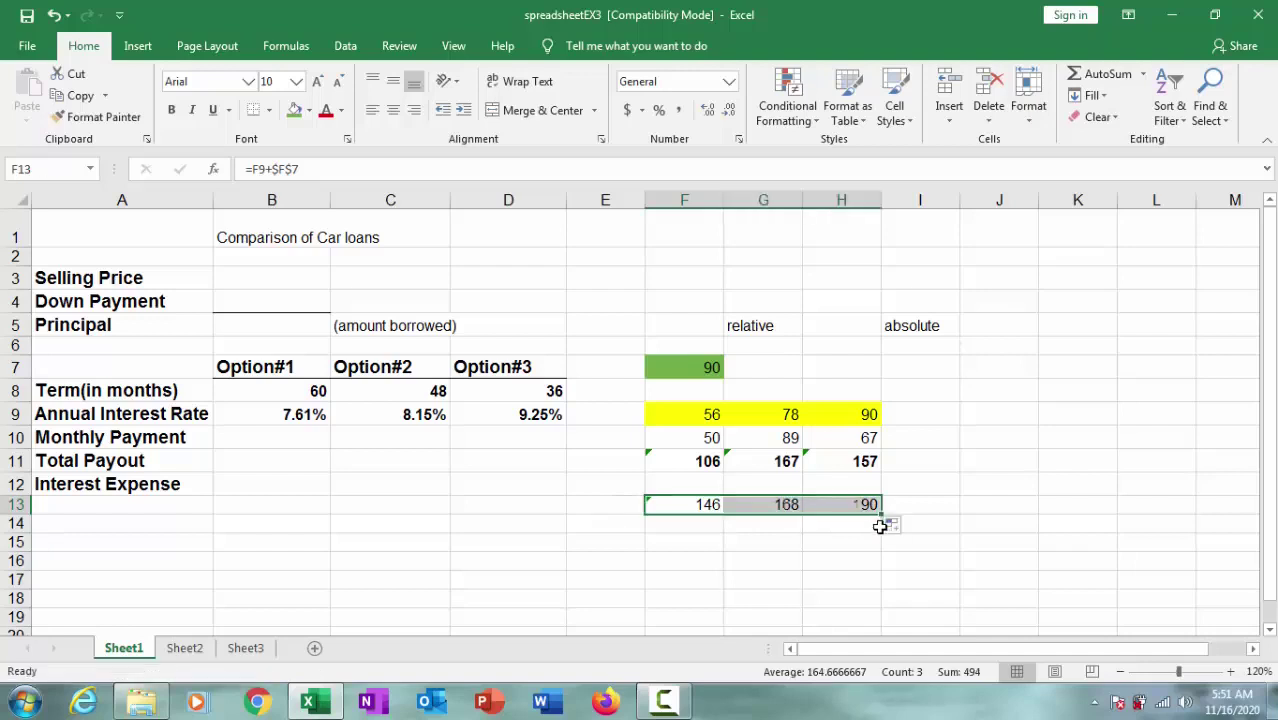
{"action": "left_click", "coordinate": [786, 566]}
Check the filled formulas in F13, G13 and H13 for their row 9 and $F$7 references
{"action": "left_click", "coordinate": [702, 505]}
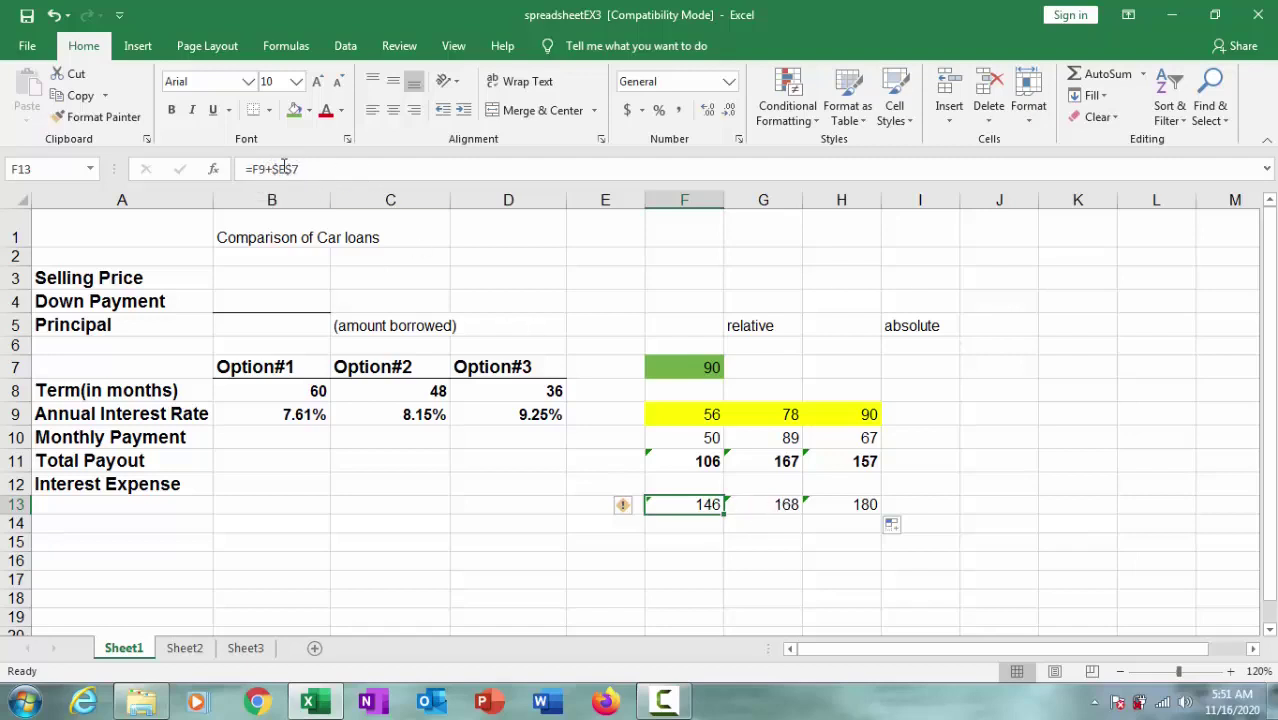
{"action": "left_click", "coordinate": [785, 505]}
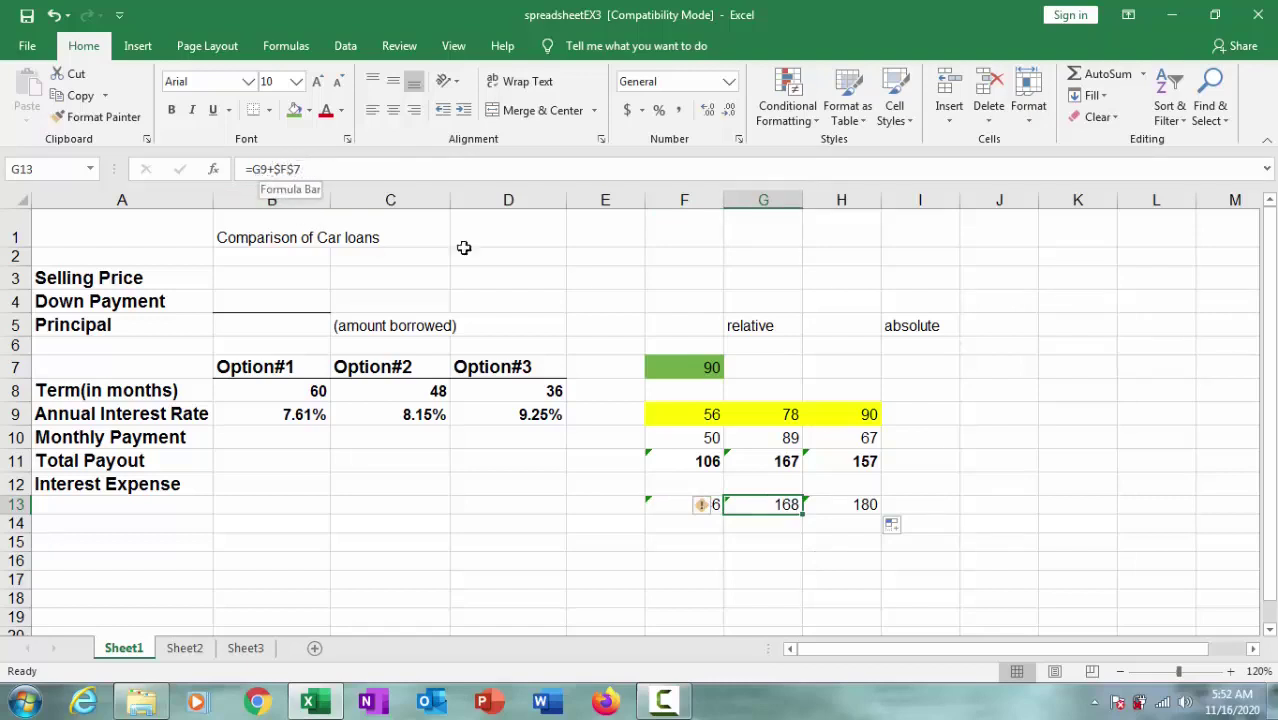
{"action": "left_click", "coordinate": [850, 504]}
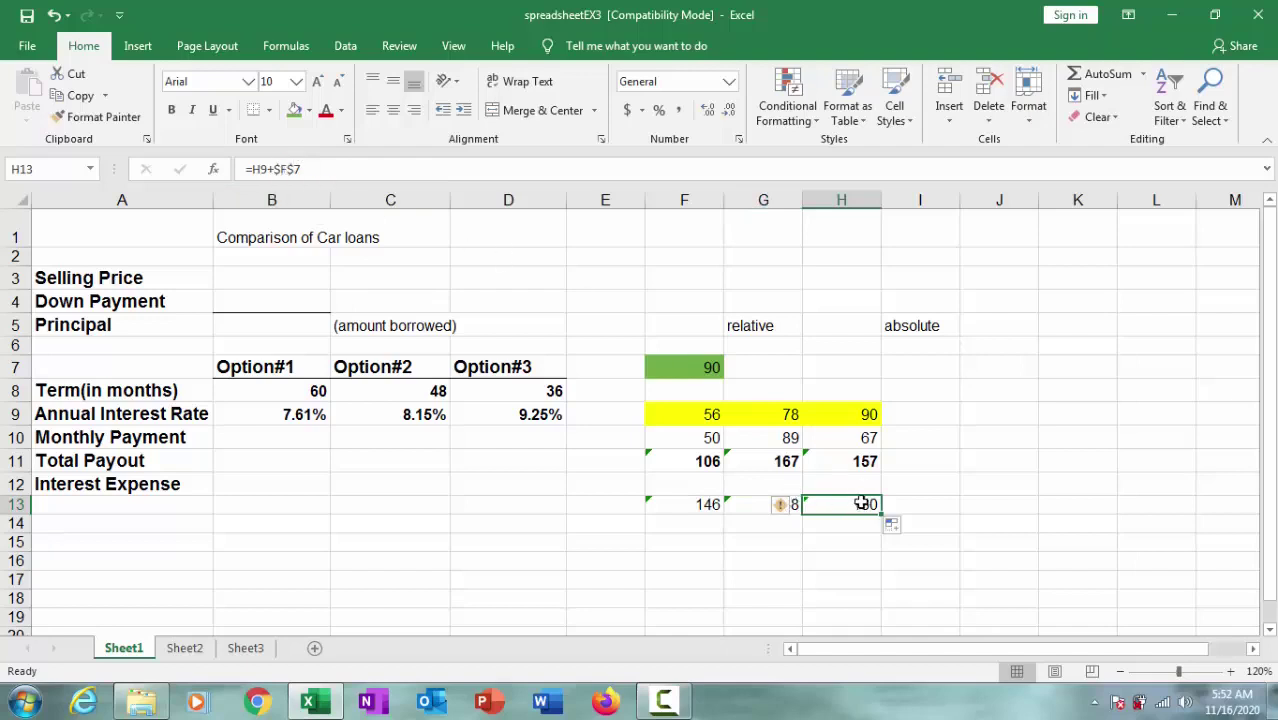
{"action": "left_click", "coordinate": [929, 493]}
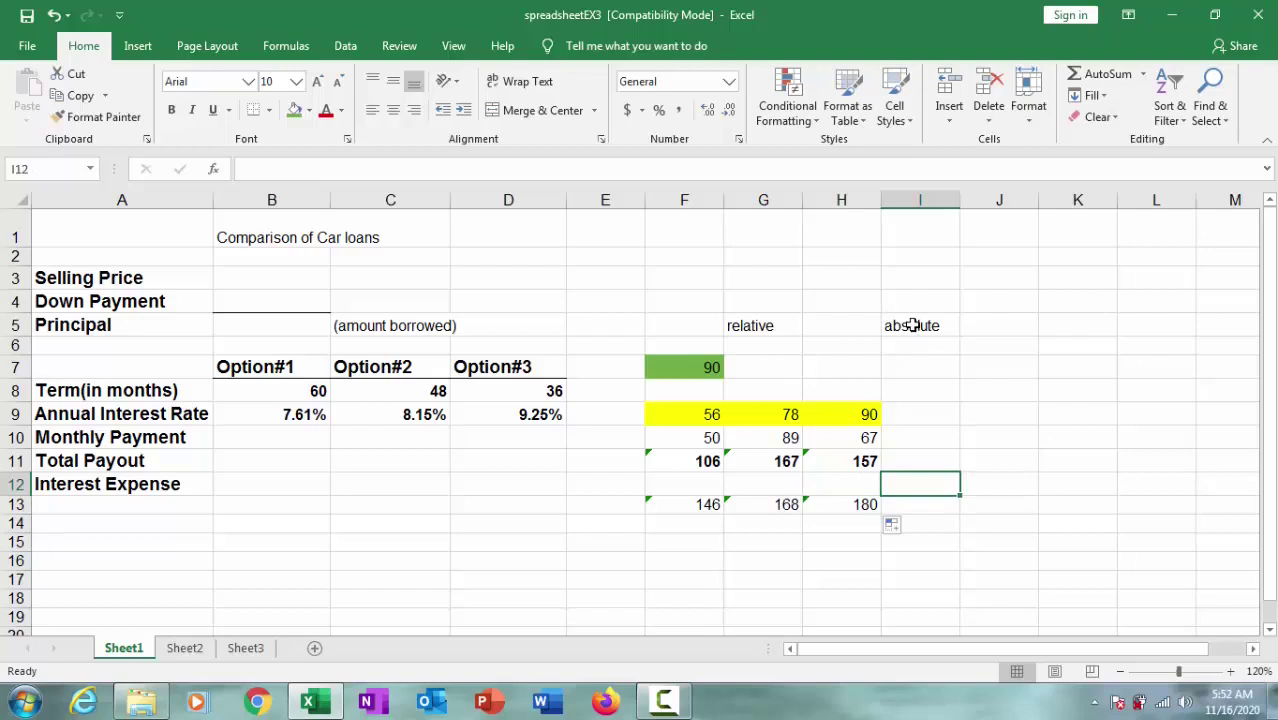
Trace the source cells of each row 13 formula and compare the example with the car loan table and the absolute label
{"action": "left_click", "coordinate": [707, 505]}
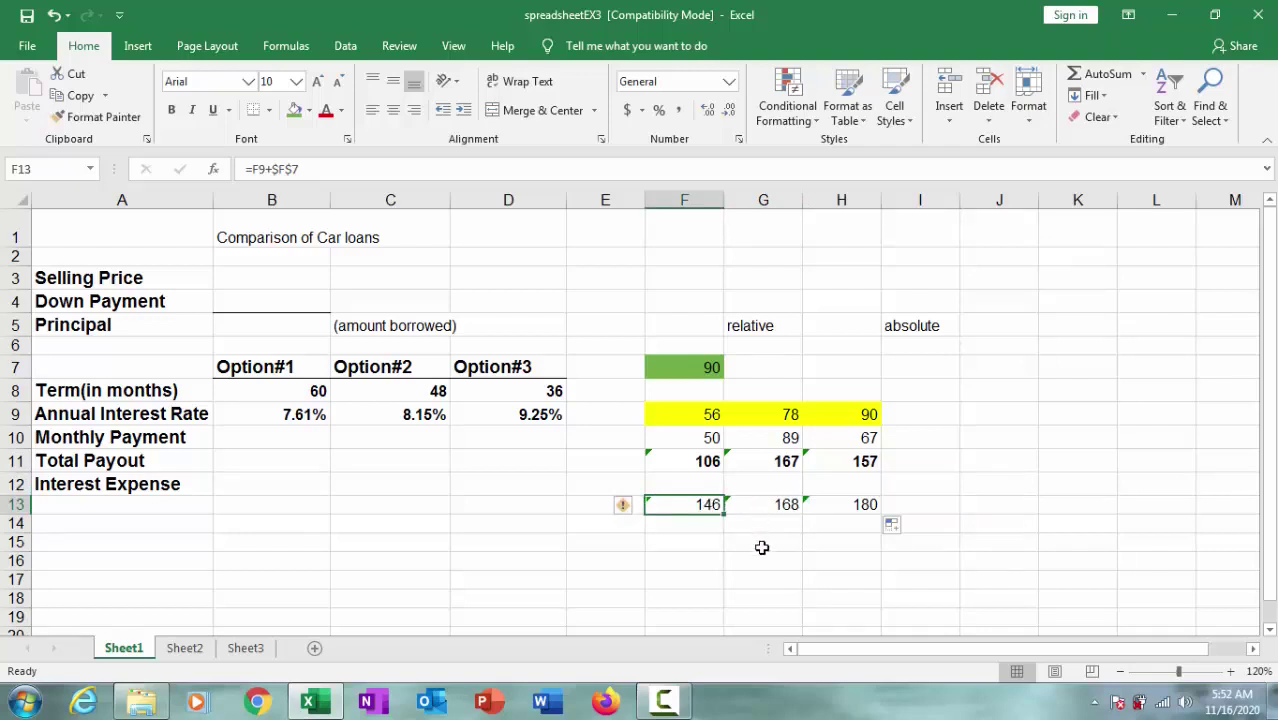
{"action": "double_click", "coordinate": [708, 505]}
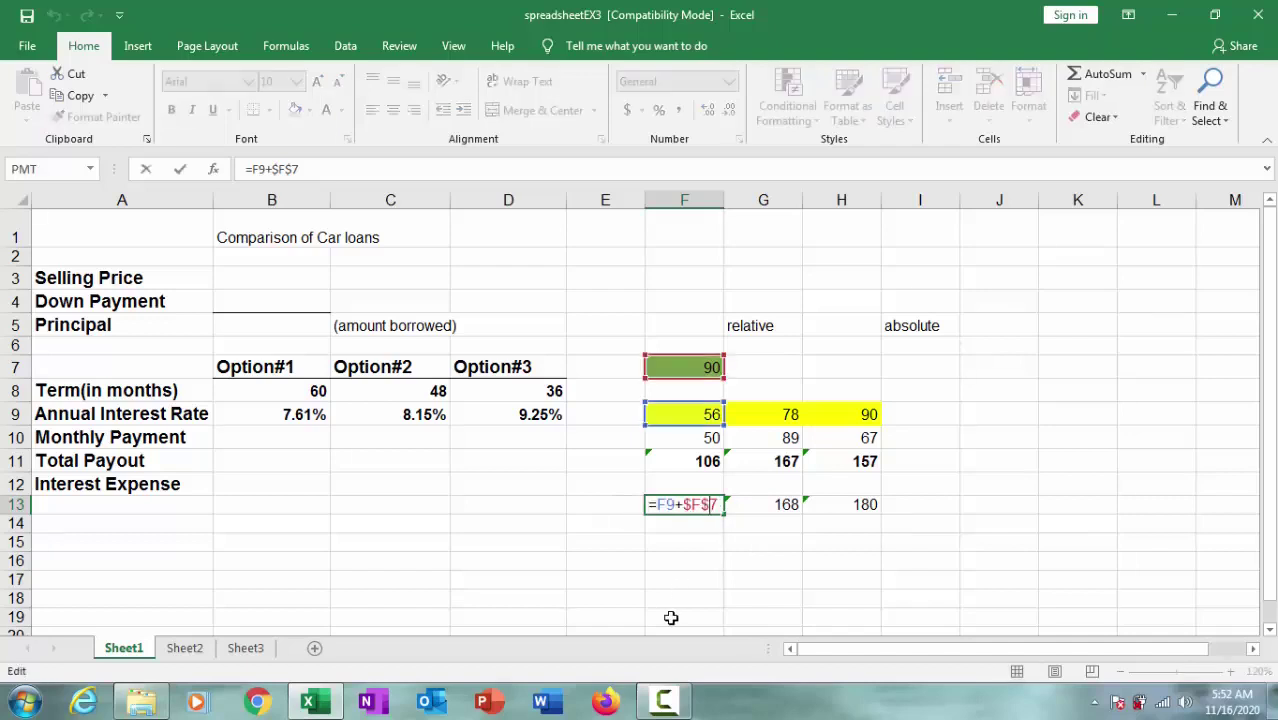
{"action": "double_click", "coordinate": [786, 504]}
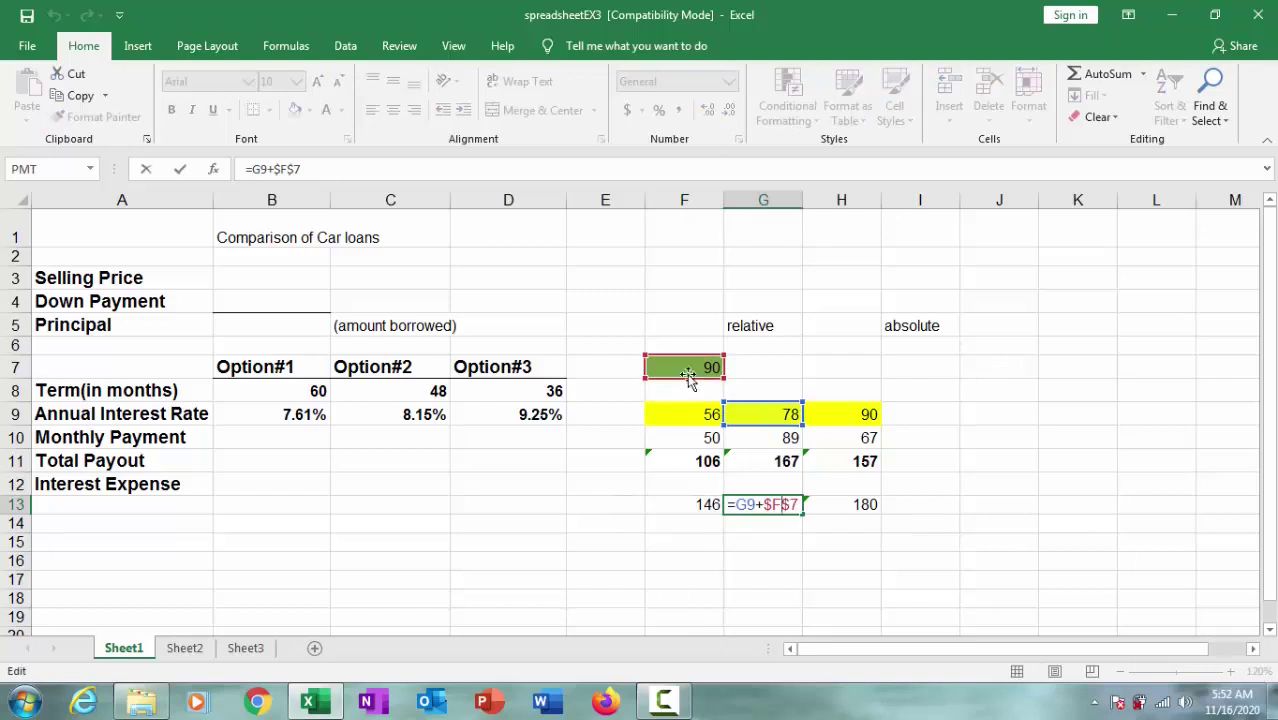
{"action": "double_click", "coordinate": [850, 504]}
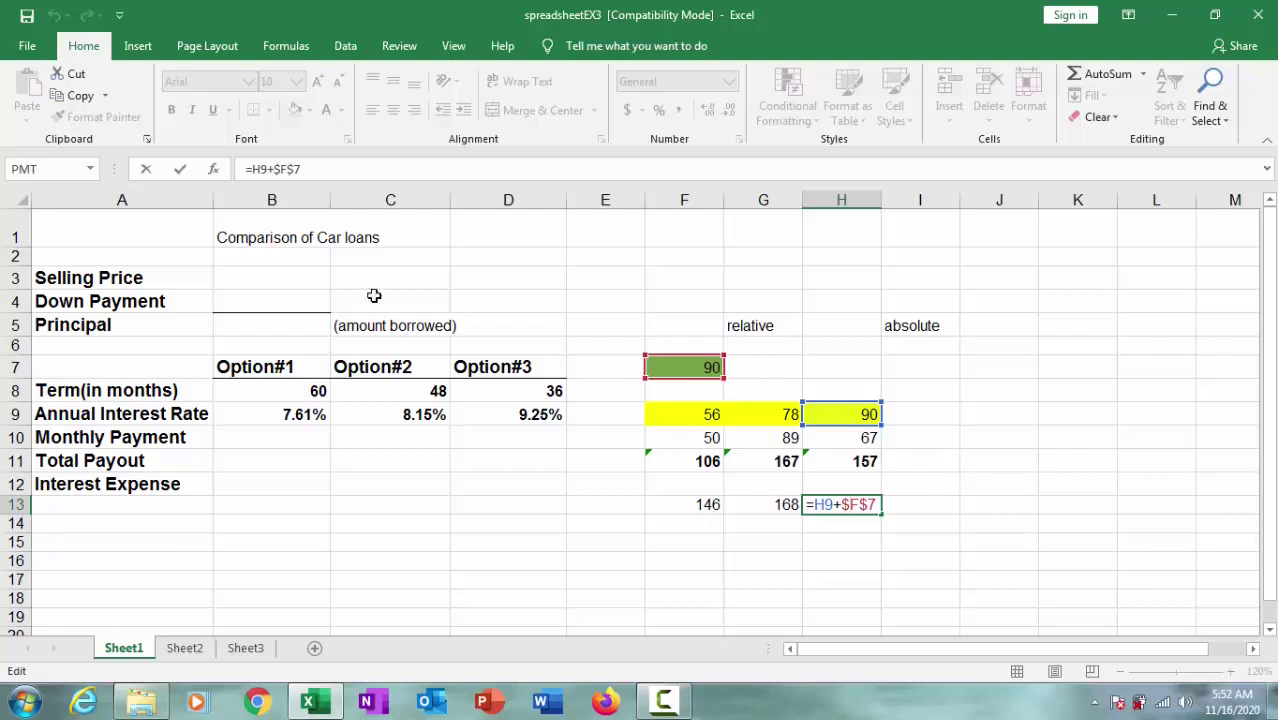
{"action": "mouse_move", "coordinate": [92, 216]}
{"action": "left_mouse_down"}
{"action": "mouse_move", "coordinate": [365, 294]}
{"action": "mouse_move", "coordinate": [523, 489]}
{"action": "mouse_move", "coordinate": [522, 522]}
{"action": "left_mouse_up"}
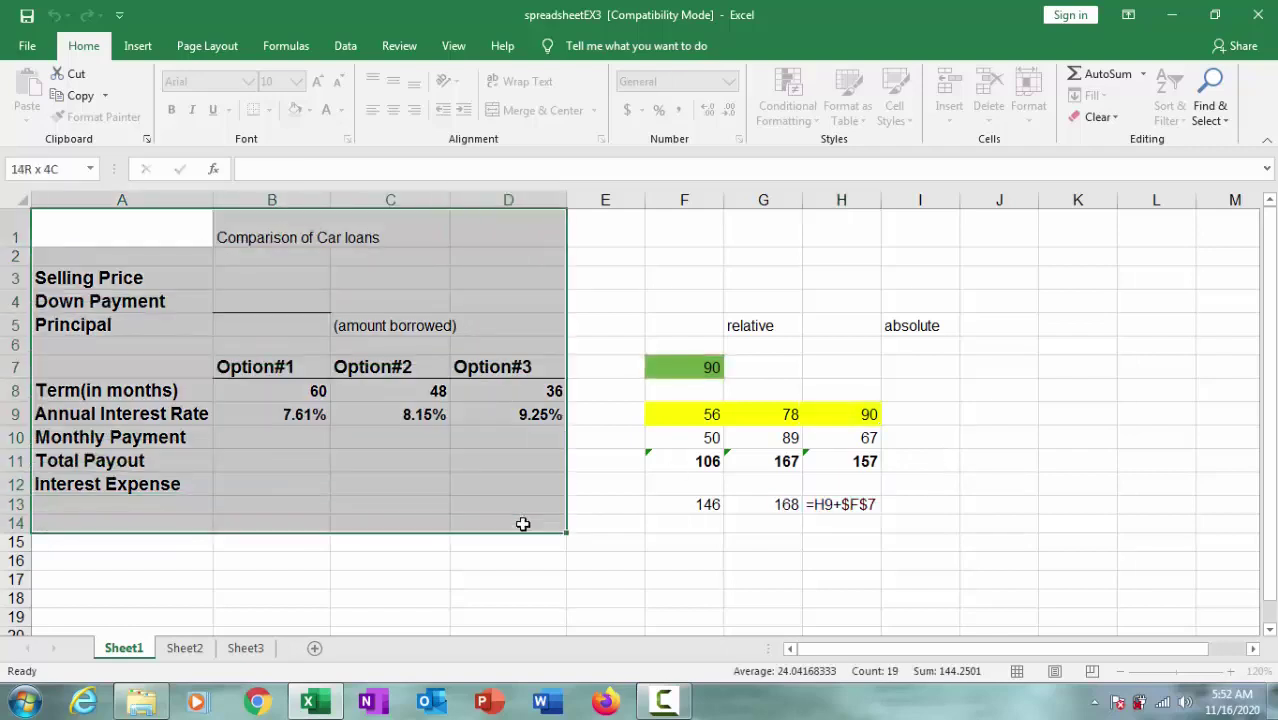
{"action": "left_click", "coordinate": [928, 327]}
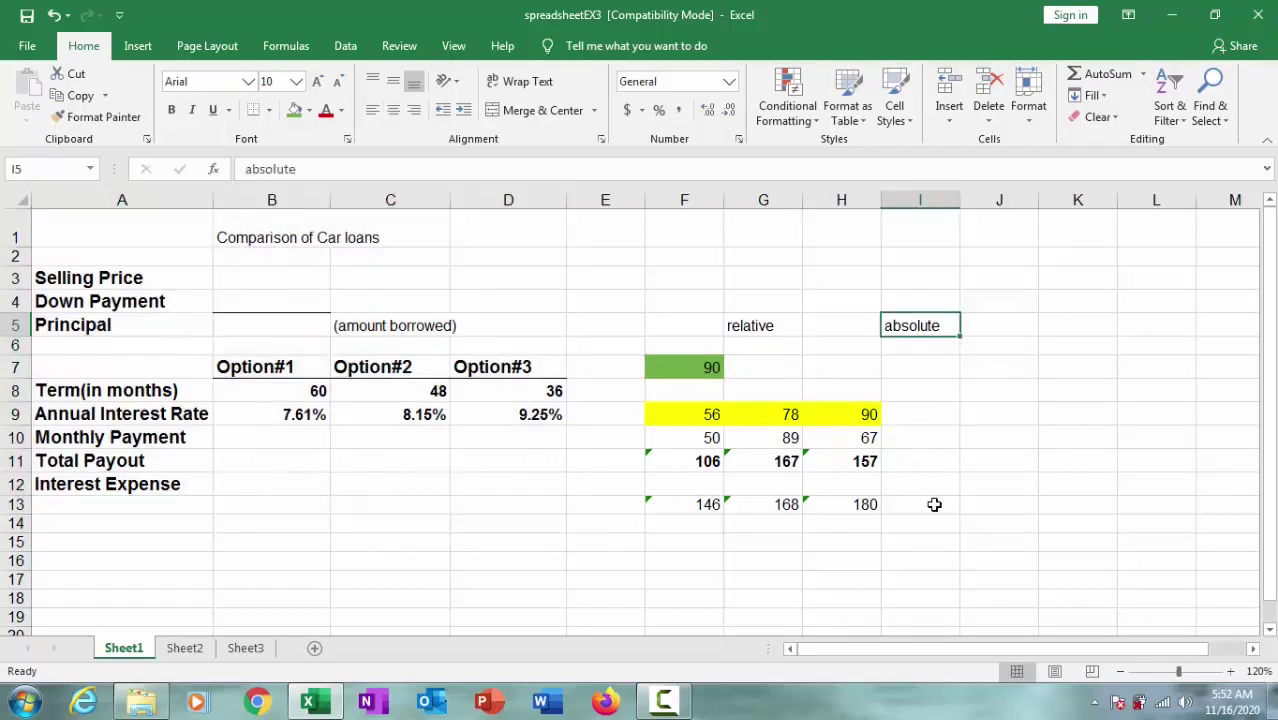
{"action": "left_click", "coordinate": [836, 504]}
{"action": "left_click", "coordinate": [708, 504]}
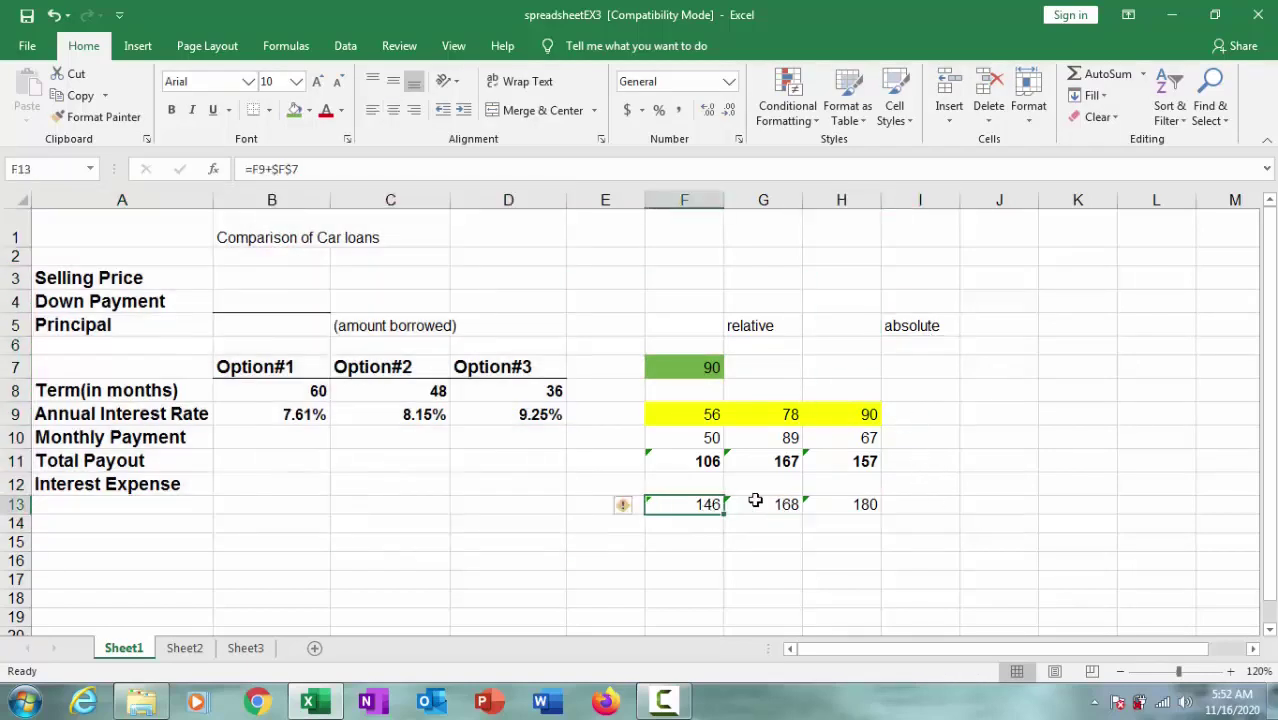
{"action": "key", "text": "Right"}
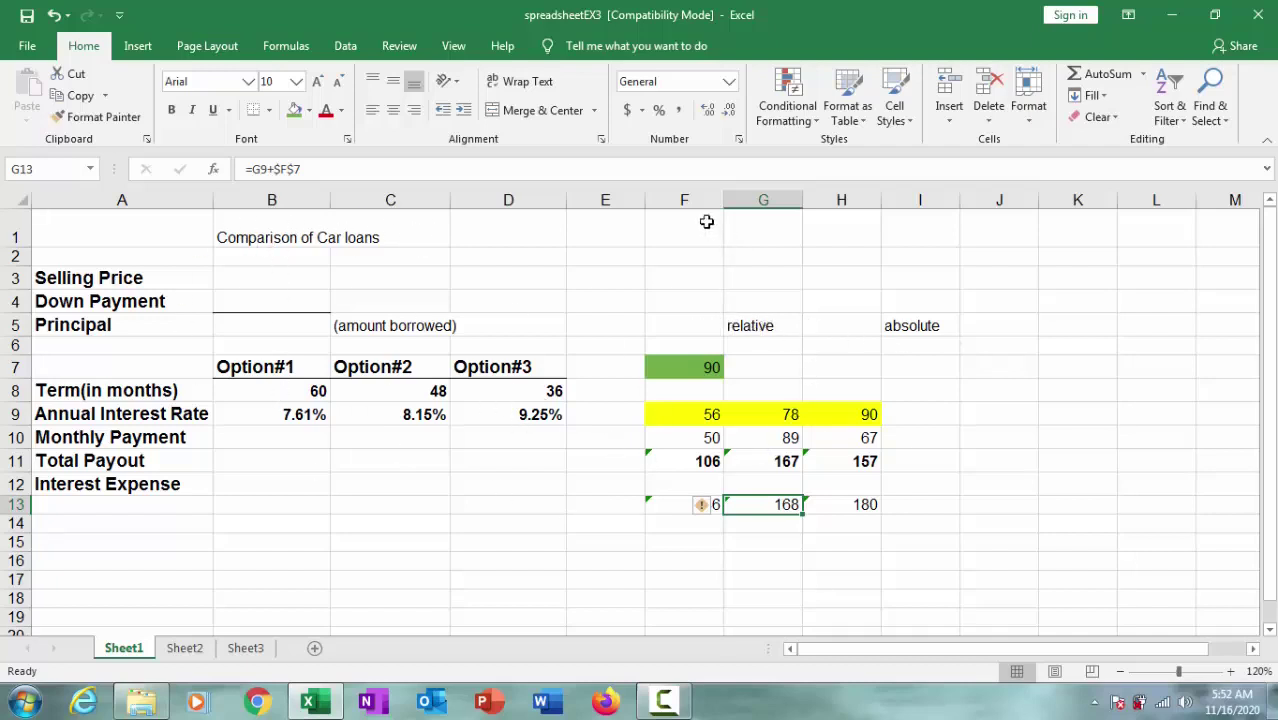
Hide columns F through I, which hold the relative and absolute reference example
{"action": "left_click", "coordinate": [683, 320]}
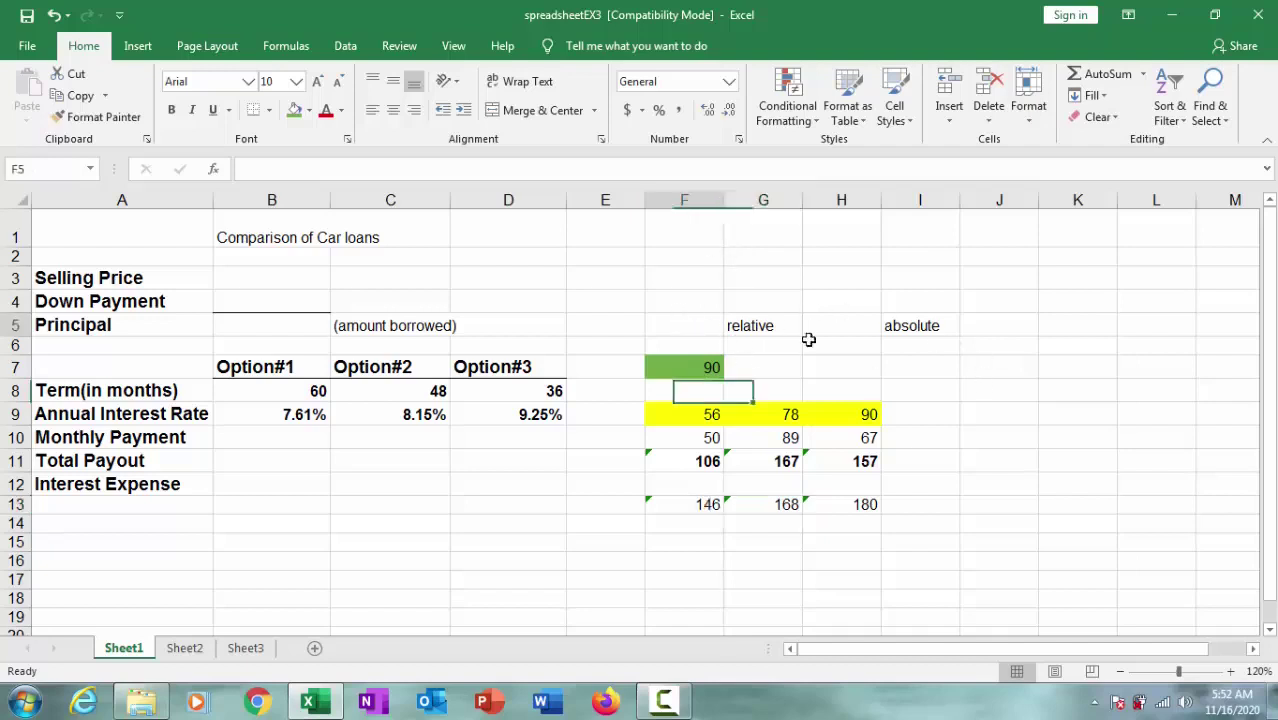
{"action": "left_click_drag", "start_coordinate": [808, 340], "coordinate": [918, 524]}
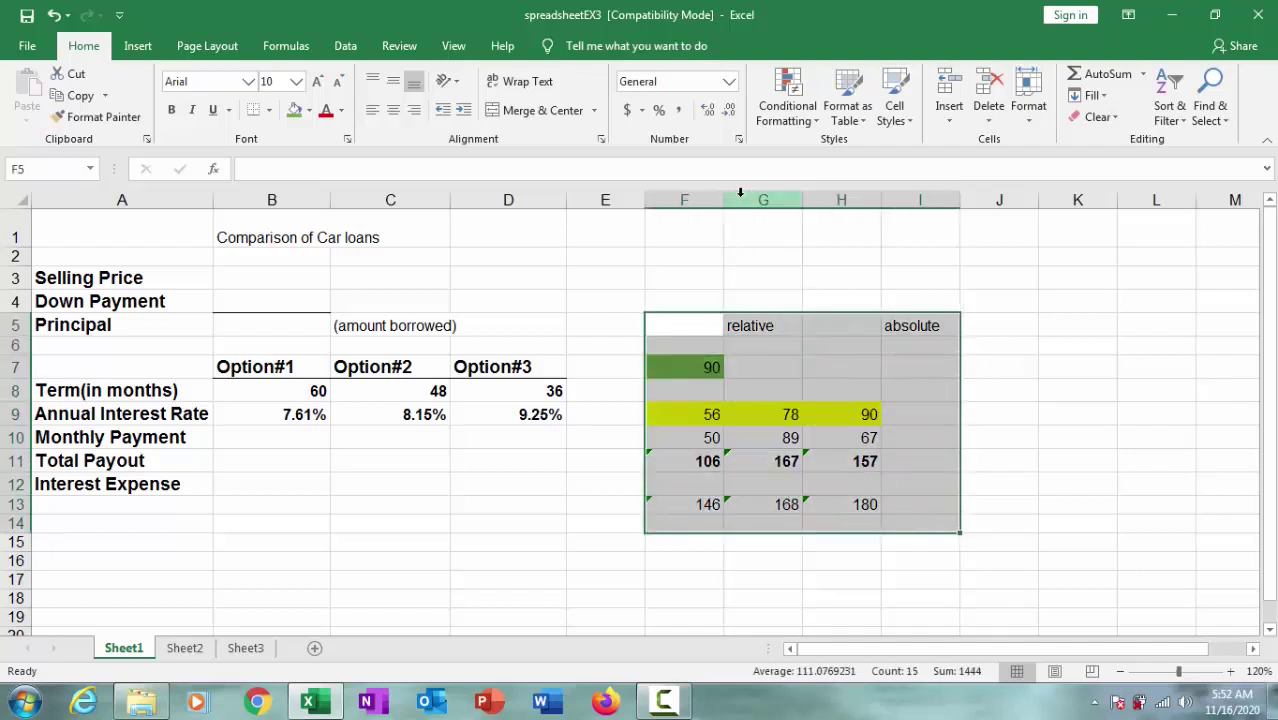
{"action": "left_click", "coordinate": [927, 220]}
{"action": "left_click_drag", "start_coordinate": [684, 200], "coordinate": [915, 195]}
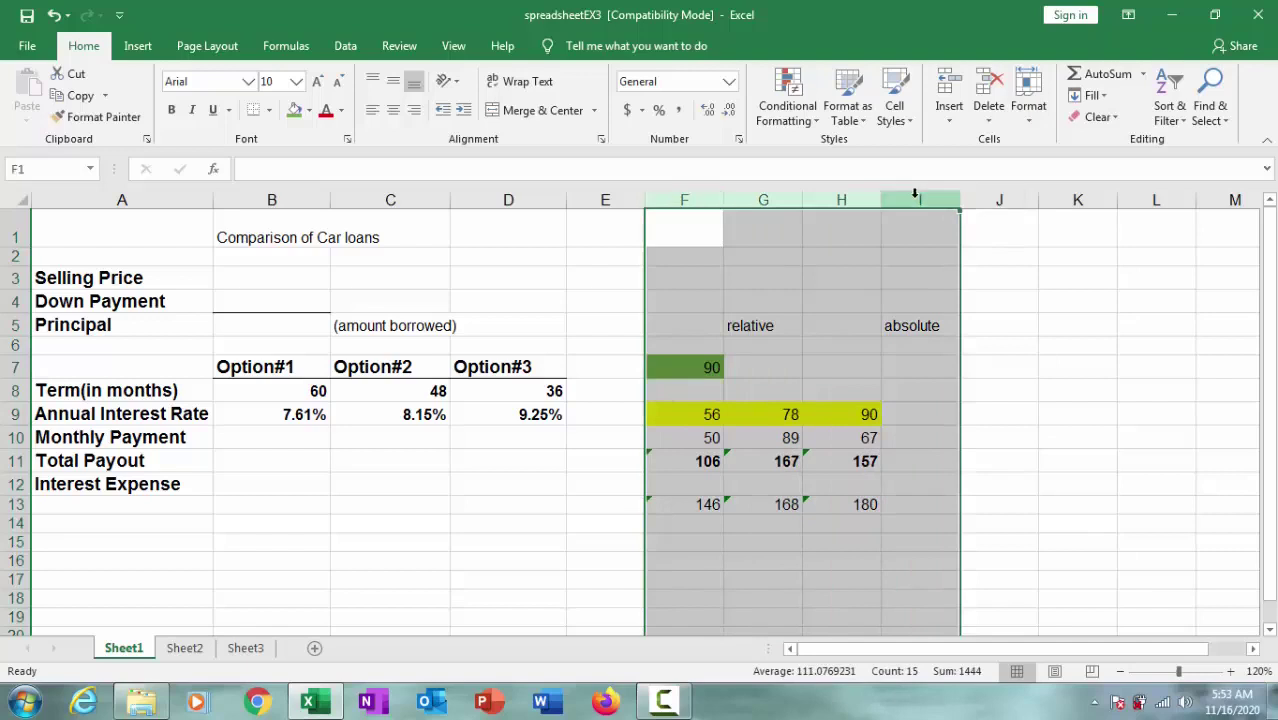
{"action": "right_click", "coordinate": [915, 195]}
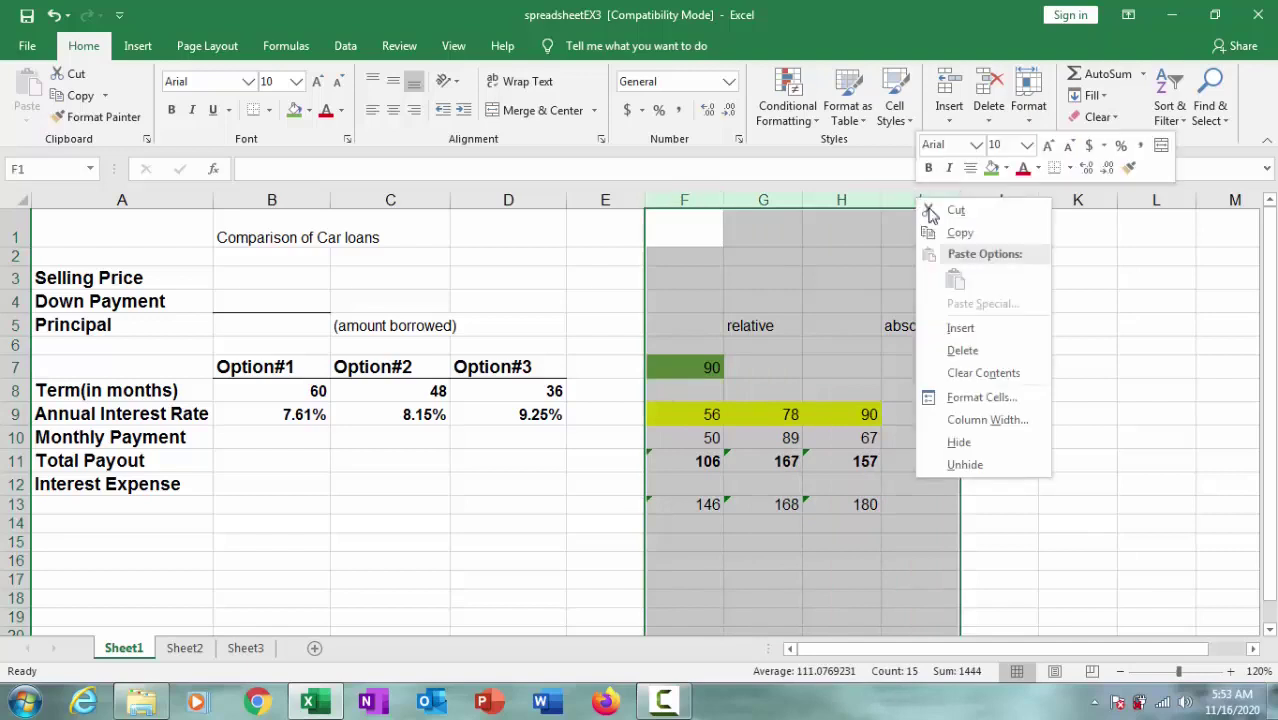
{"action": "left_click", "coordinate": [979, 446]}
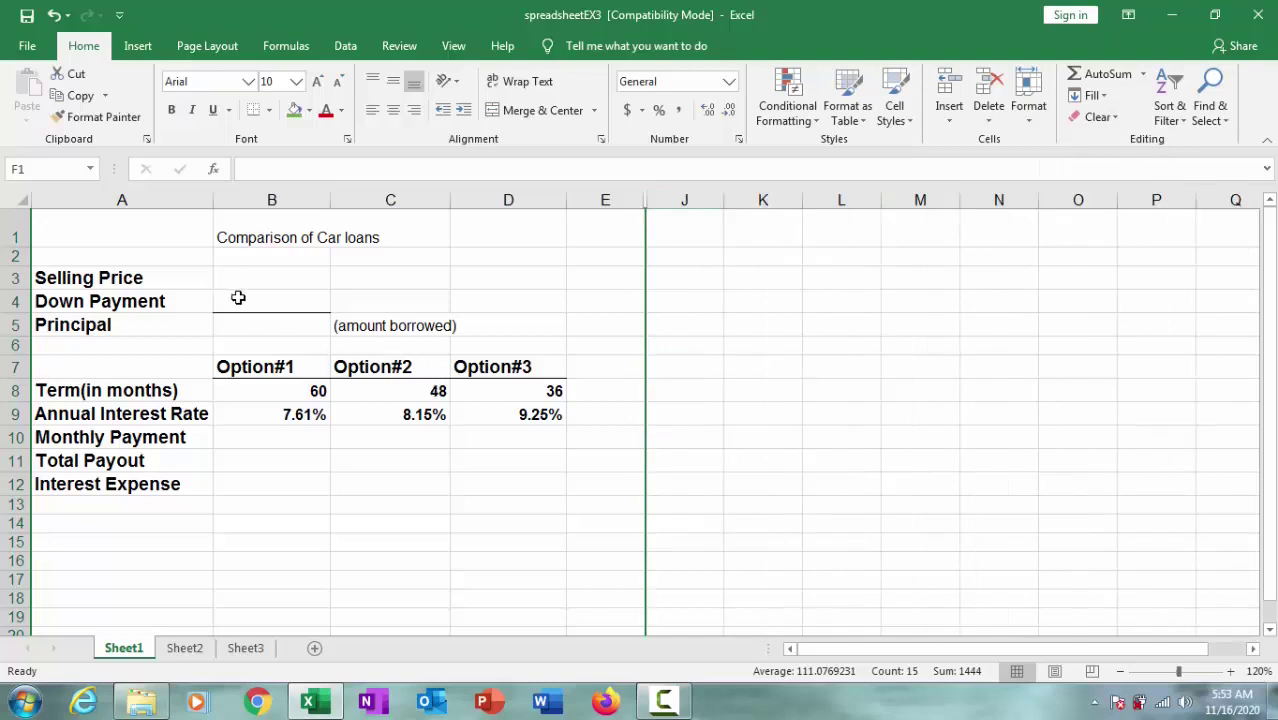
{"action": "left_click_drag", "start_coordinate": [116, 250], "coordinate": [471, 507]}
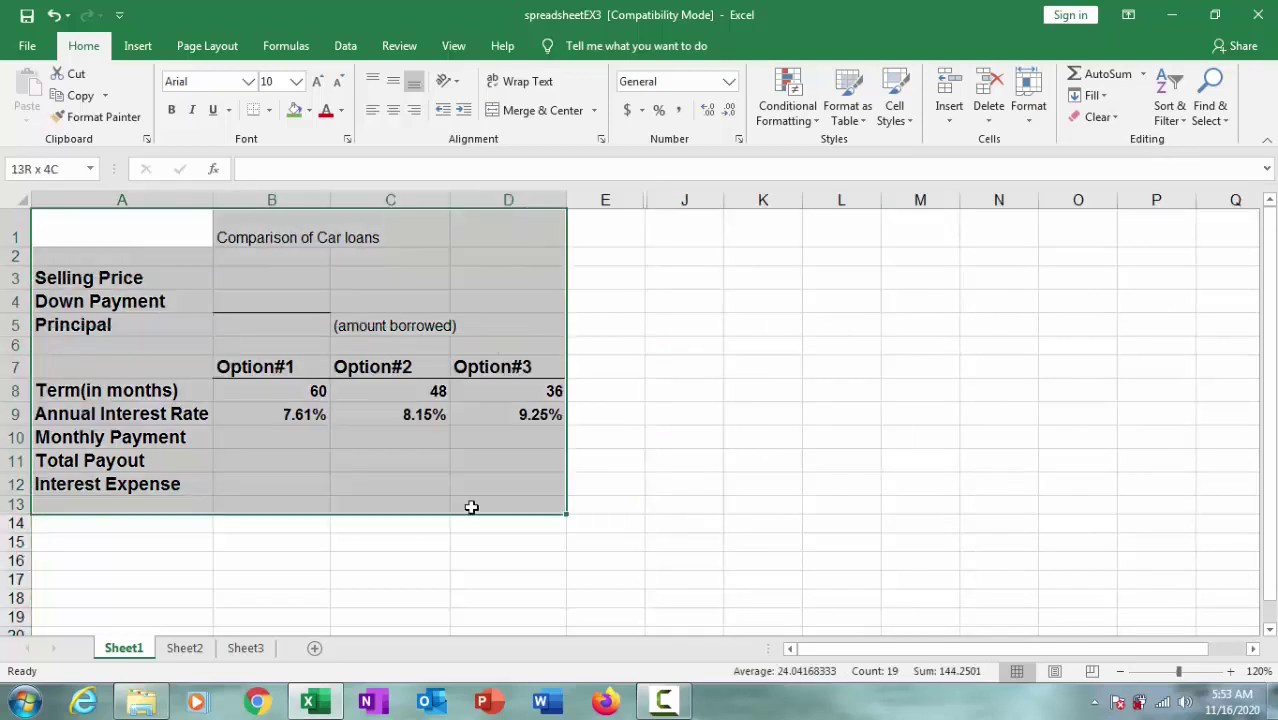
{"action": "left_click", "coordinate": [337, 277]}
{"action": "left_click_drag", "start_coordinate": [265, 225], "coordinate": [368, 238]}
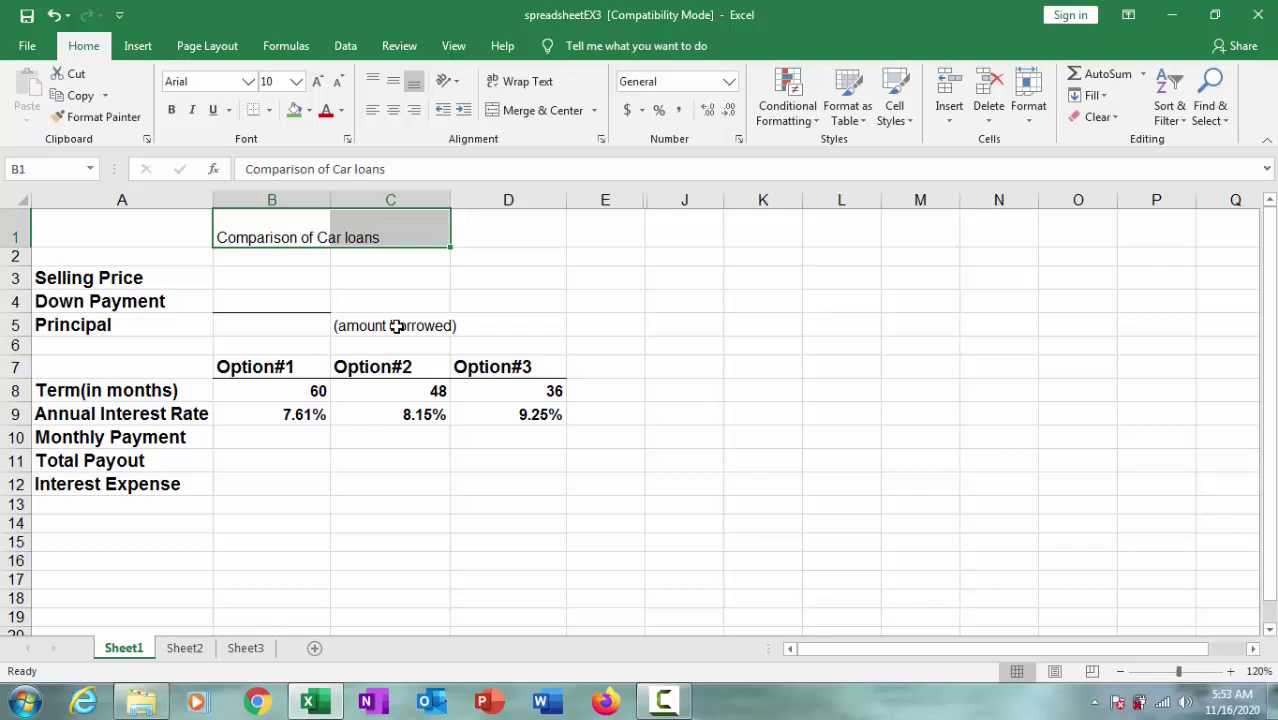
{"action": "left_click", "coordinate": [373, 280]}
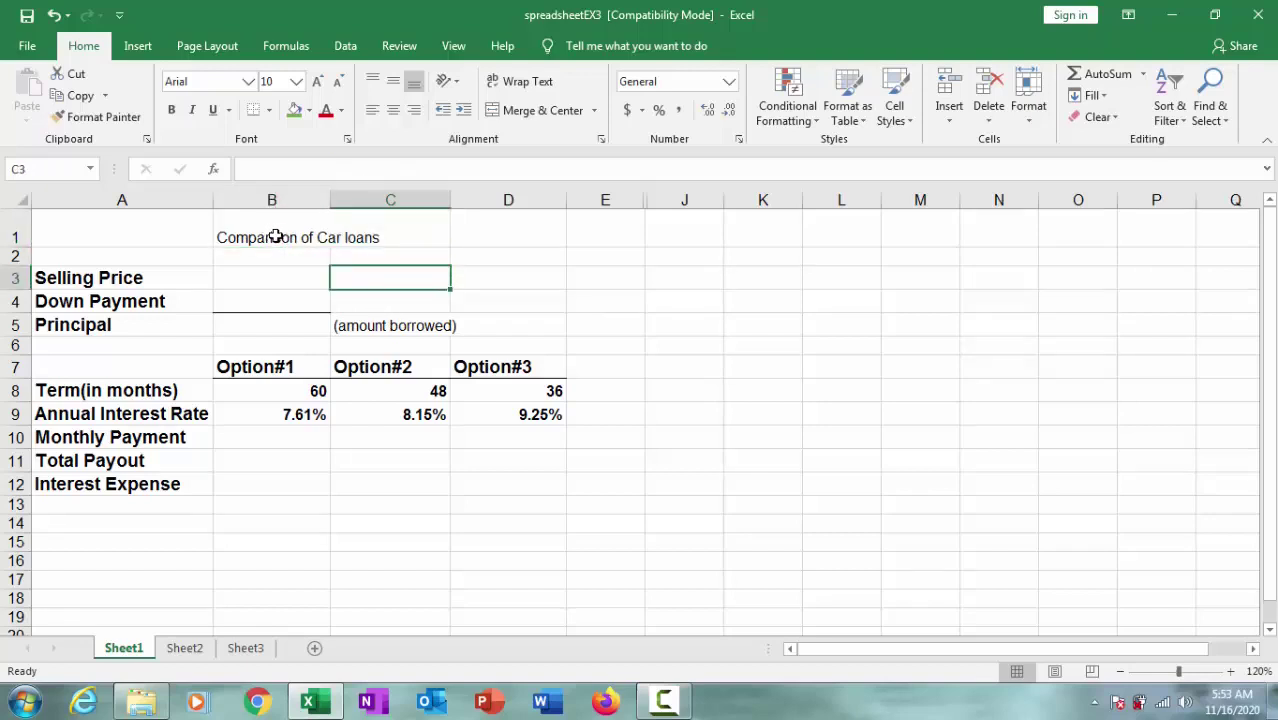
{"action": "left_click_drag", "start_coordinate": [270, 237], "coordinate": [382, 237]}
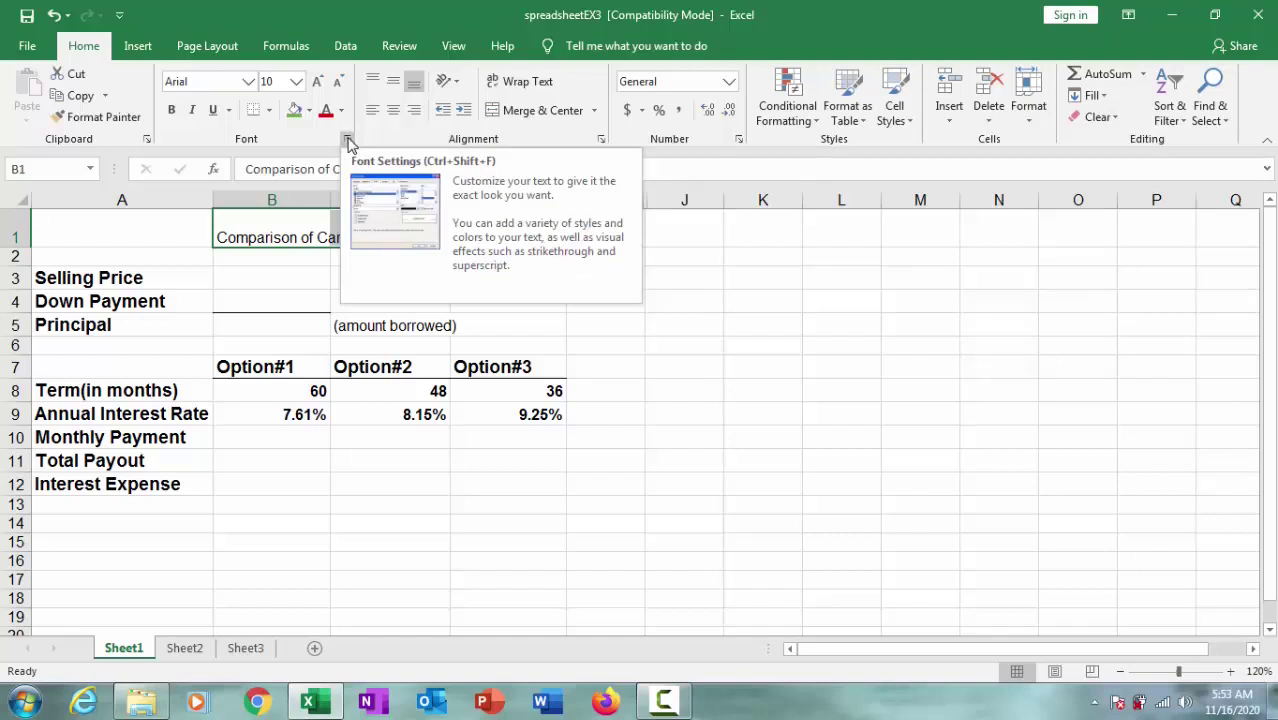
{"action": "right_click", "coordinate": [299, 234]}
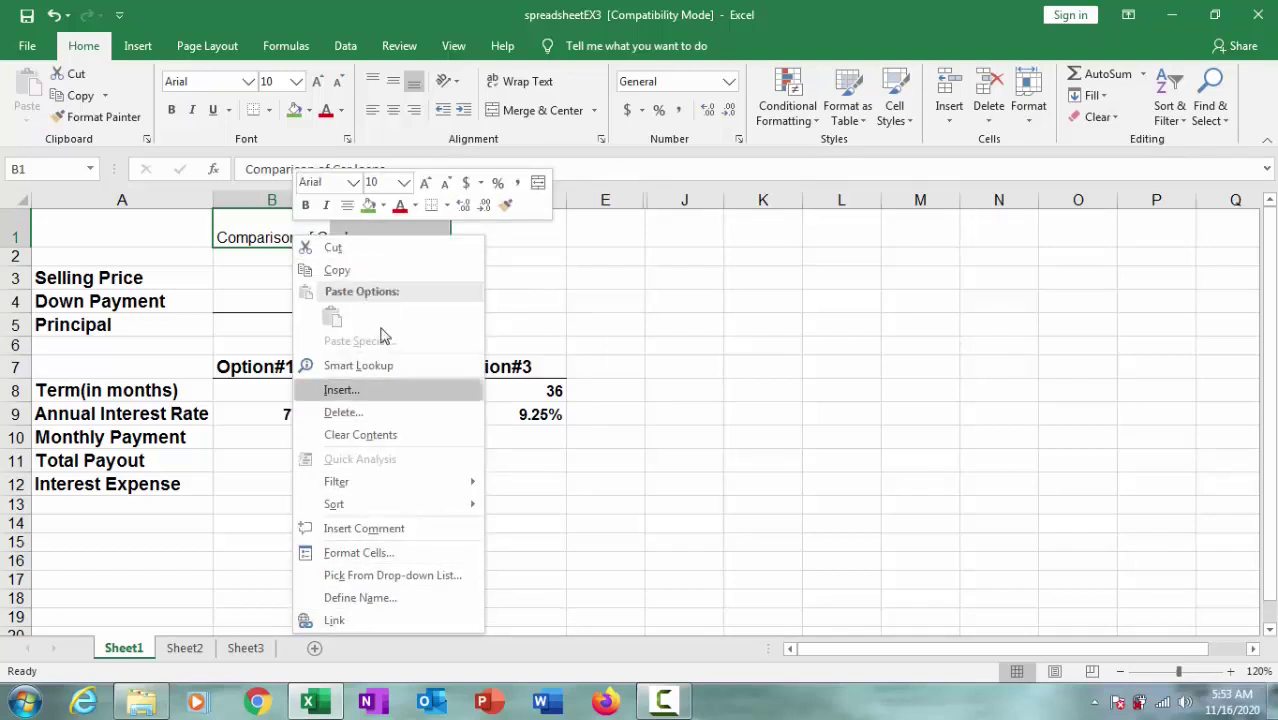
{"action": "key", "text": "Escape"}
{"action": "left_click", "coordinate": [365, 228]}
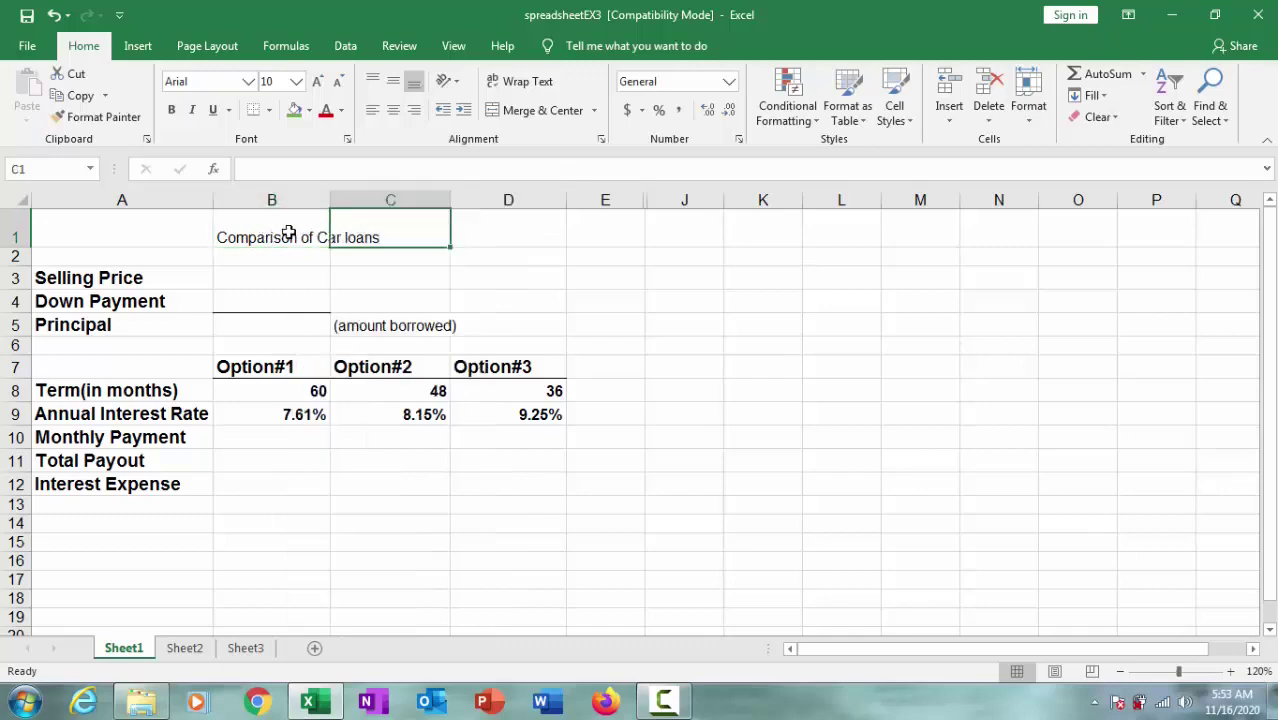
Format the title in B1:C1 as bold Arial, size 14, with a single underline
{"action": "left_click_drag", "start_coordinate": [285, 228], "coordinate": [376, 228]}
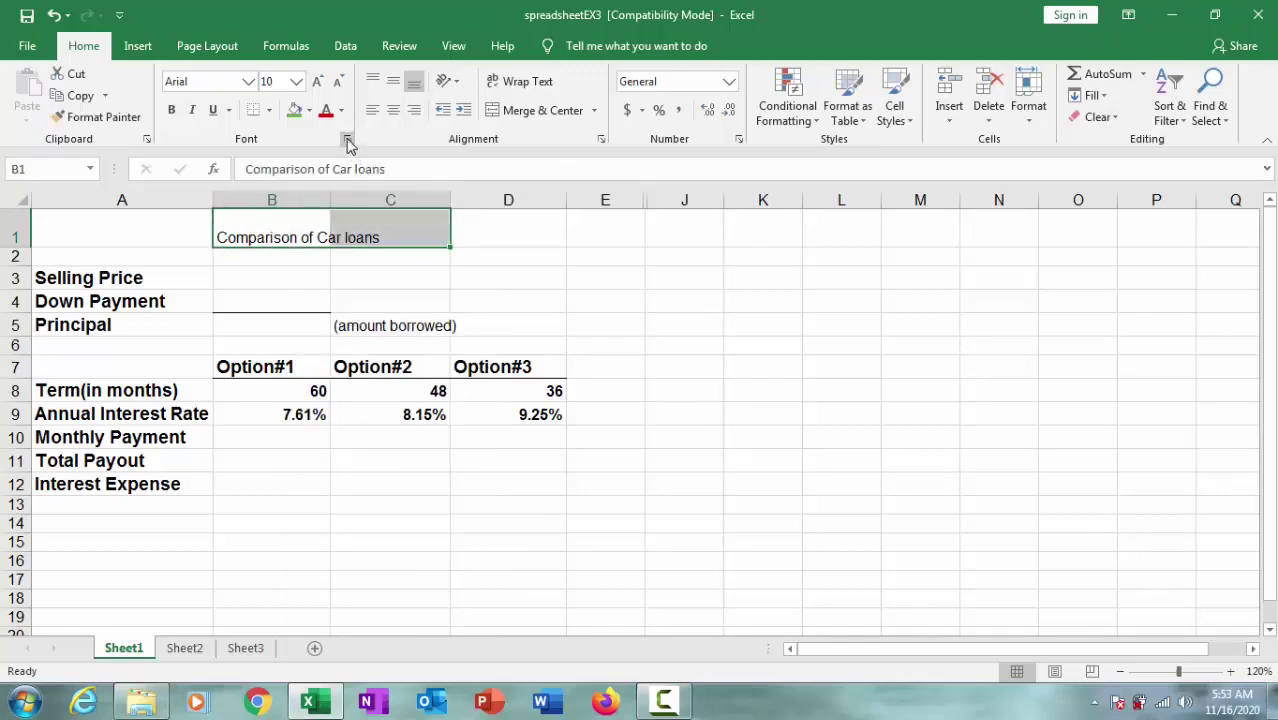
{"action": "left_click", "coordinate": [348, 145]}
{"action": "mouse_move", "coordinate": [658, 125]}
{"action": "left_mouse_down"}
{"action": "mouse_move", "coordinate": [678, 88]}
{"action": "mouse_move", "coordinate": [642, 131]}
{"action": "left_mouse_up"}
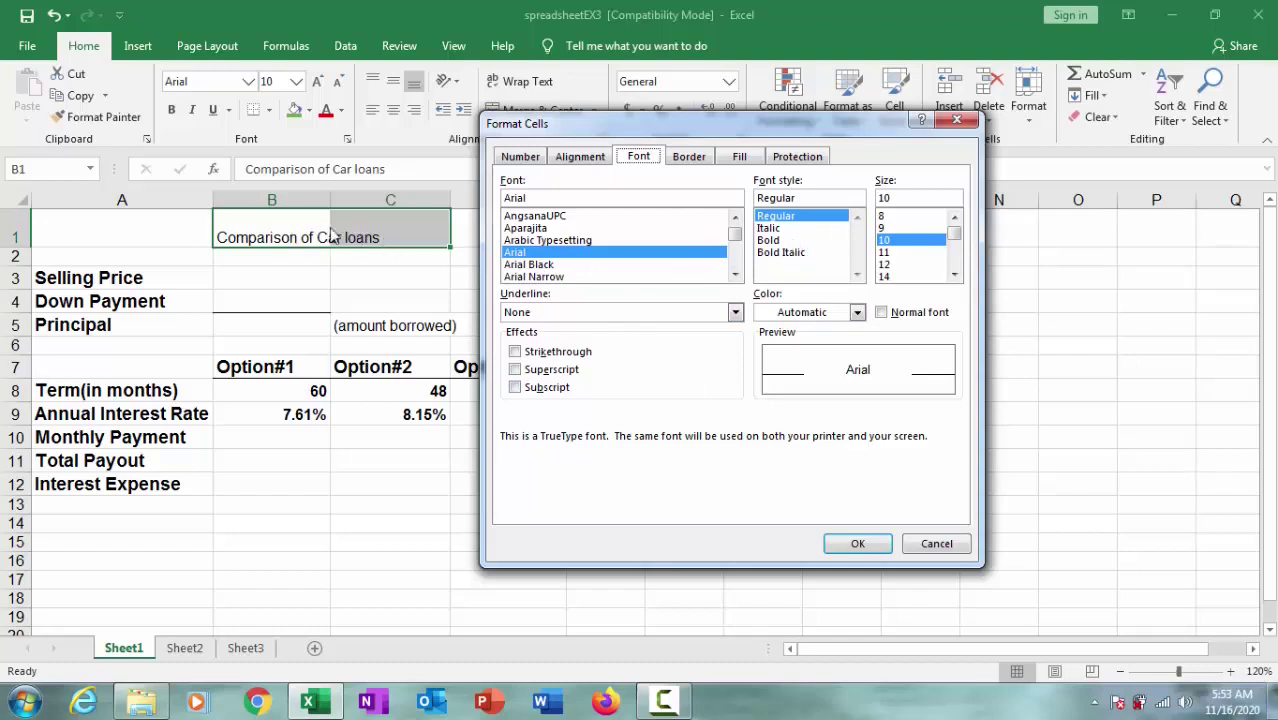
{"action": "left_click", "coordinate": [779, 241]}
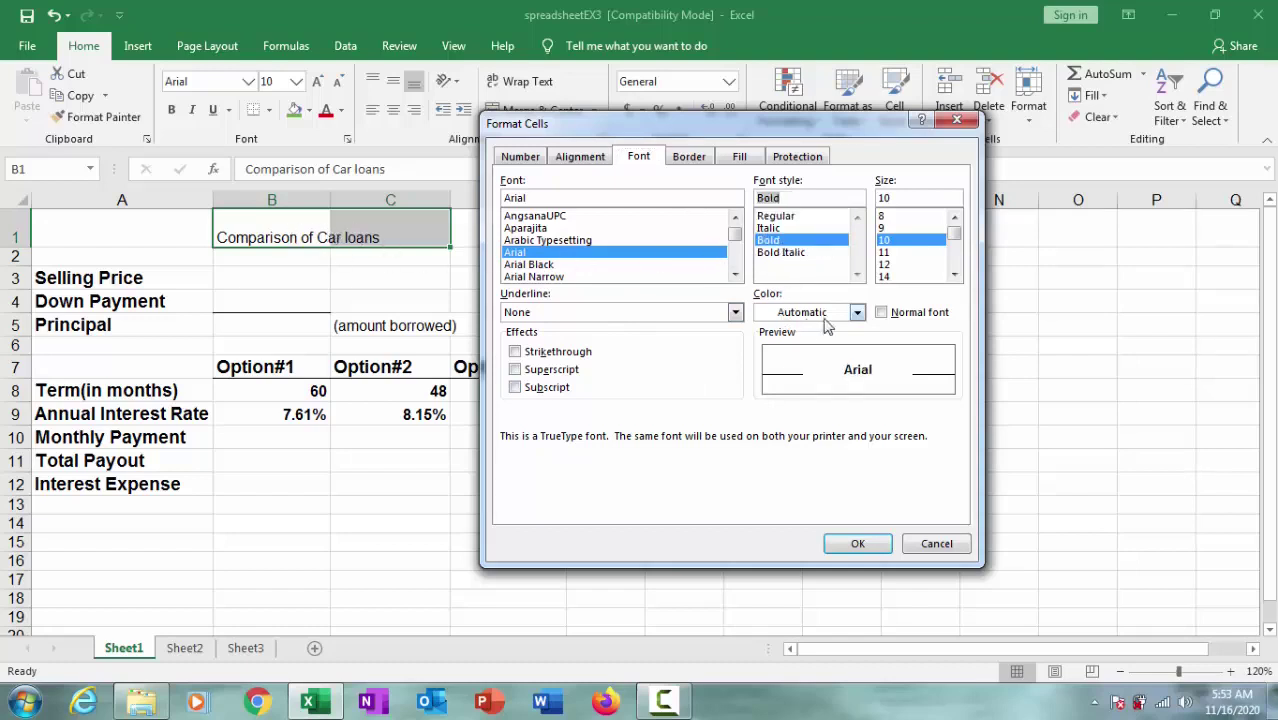
{"action": "left_click", "coordinate": [886, 277]}
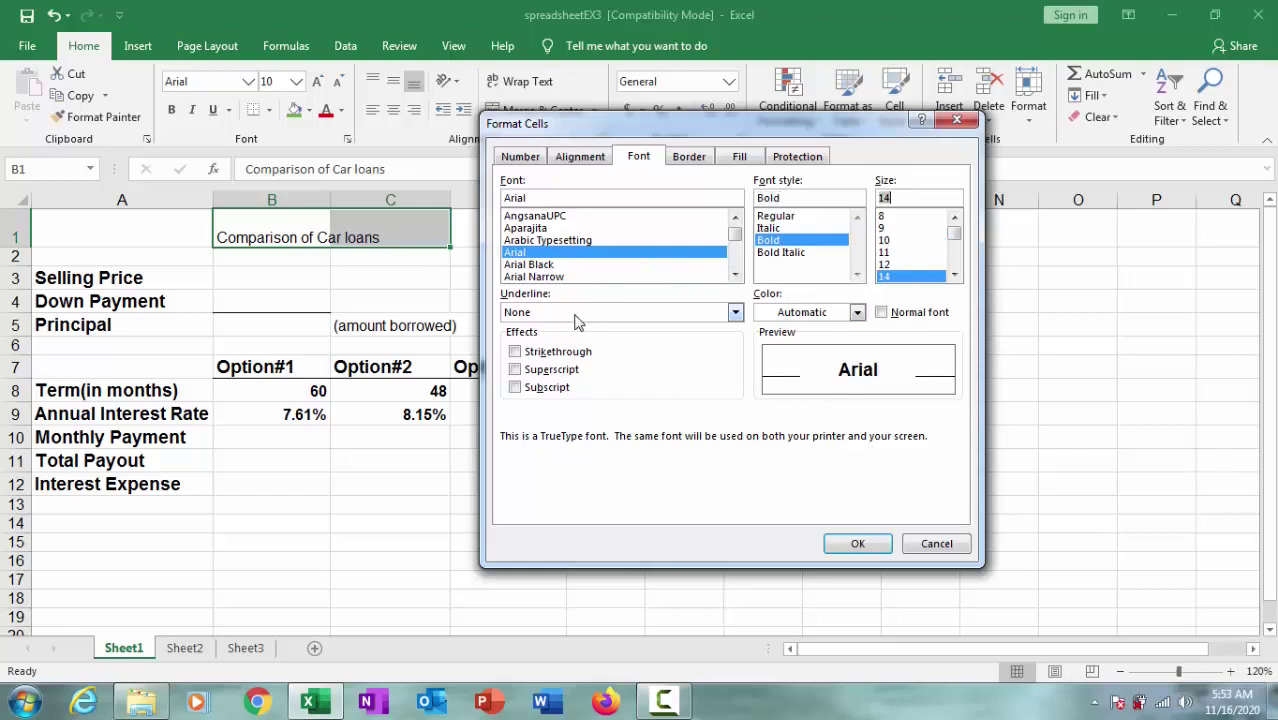
{"action": "left_click", "coordinate": [734, 312]}
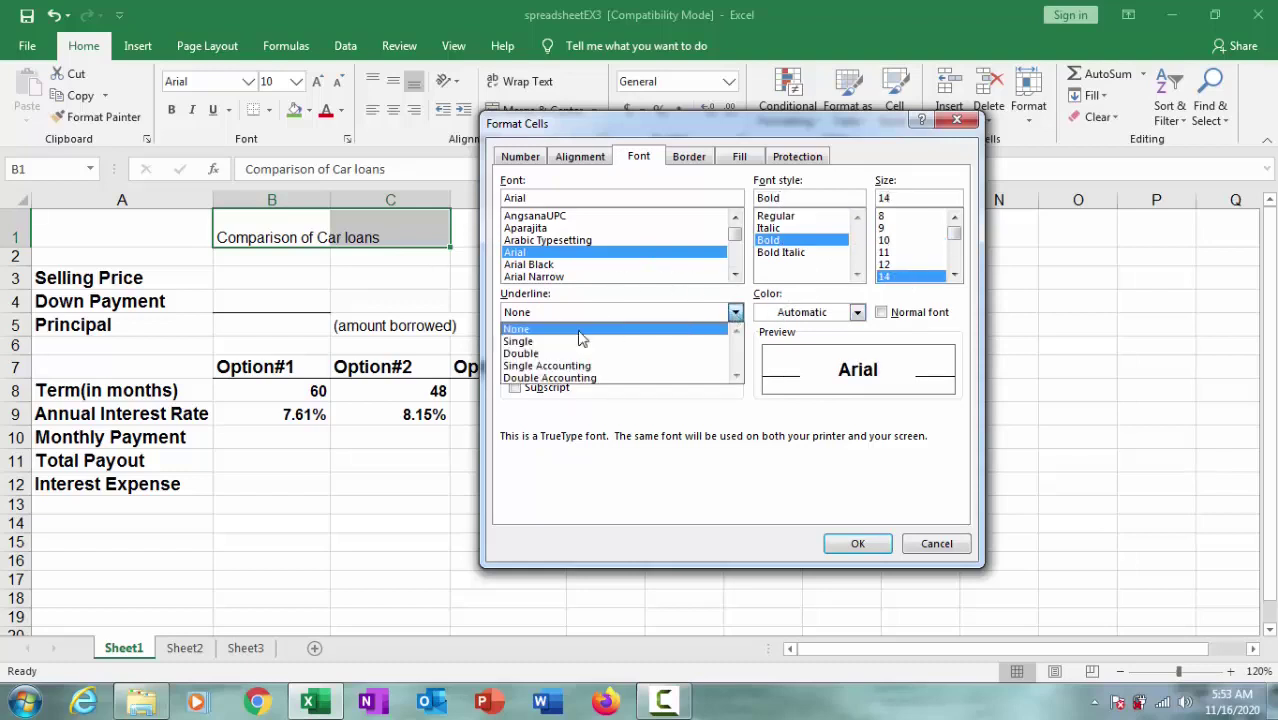
{"action": "left_click", "coordinate": [532, 344]}
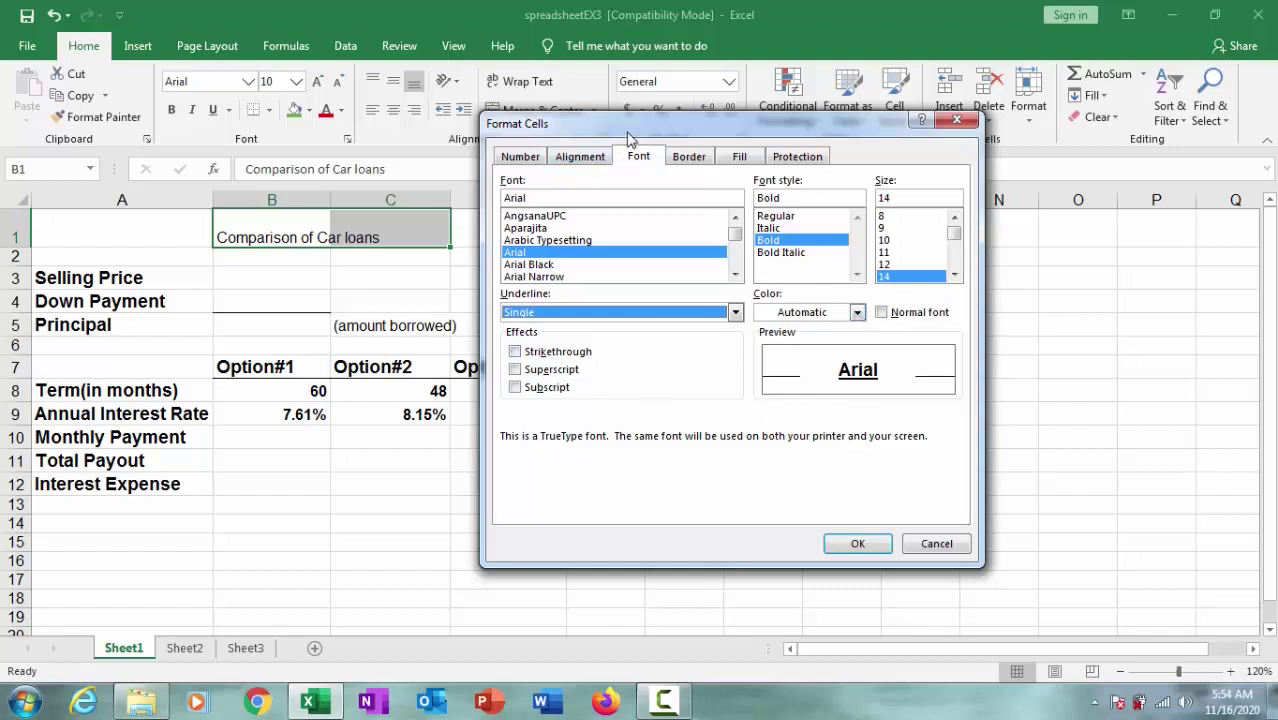
Fill the title cells B1:C1 with light blue and a sparse dotted pattern, and apply the formatting
{"action": "left_click", "coordinate": [745, 160]}
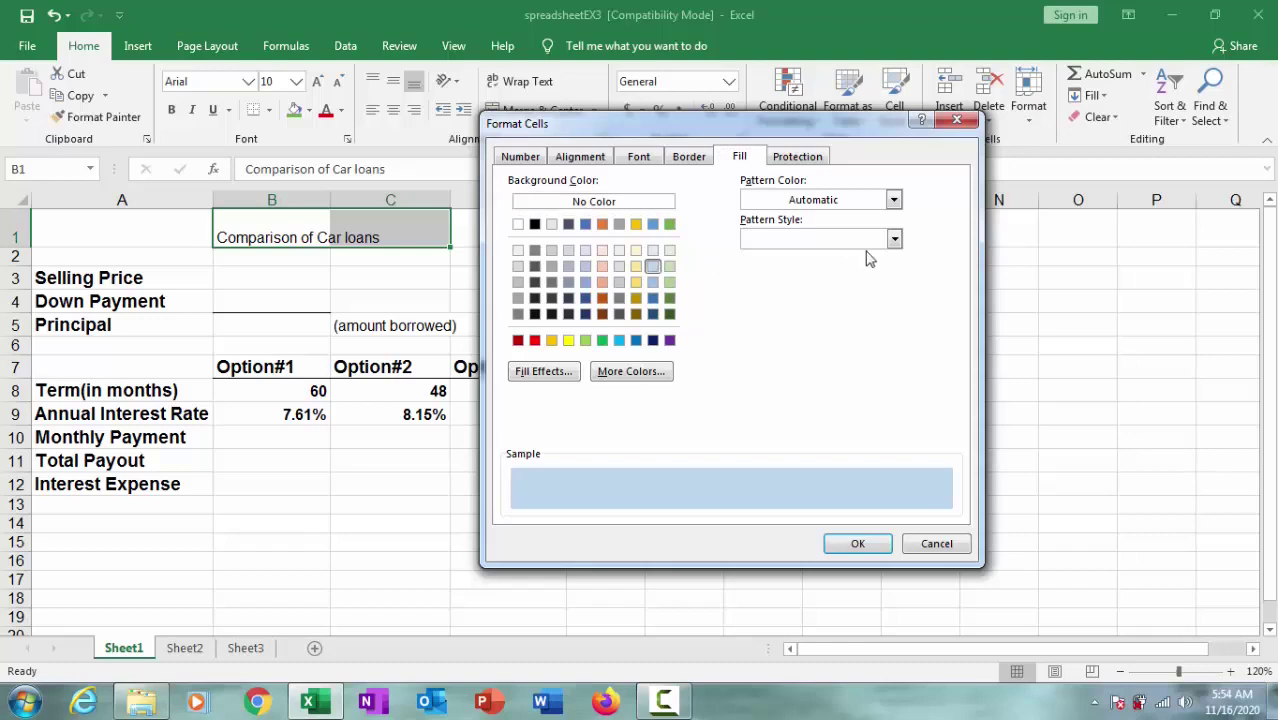
{"action": "left_click", "coordinate": [894, 239]}
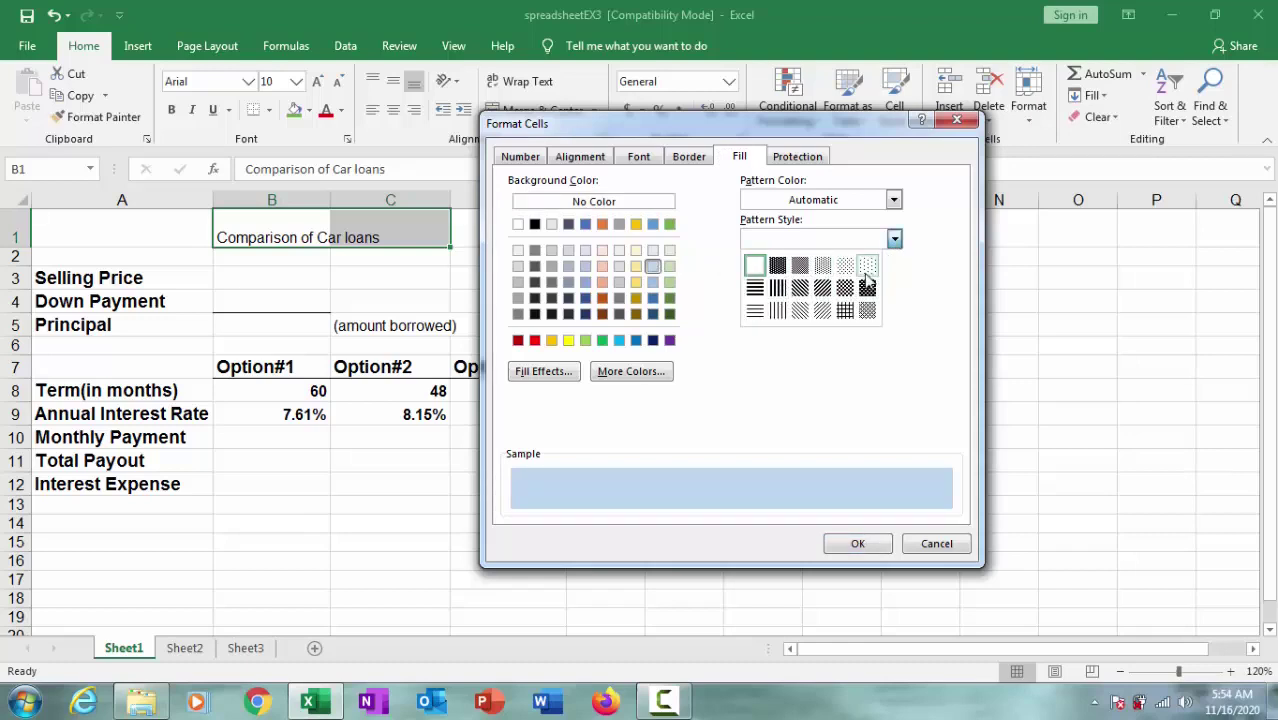
{"action": "left_click", "coordinate": [868, 266]}
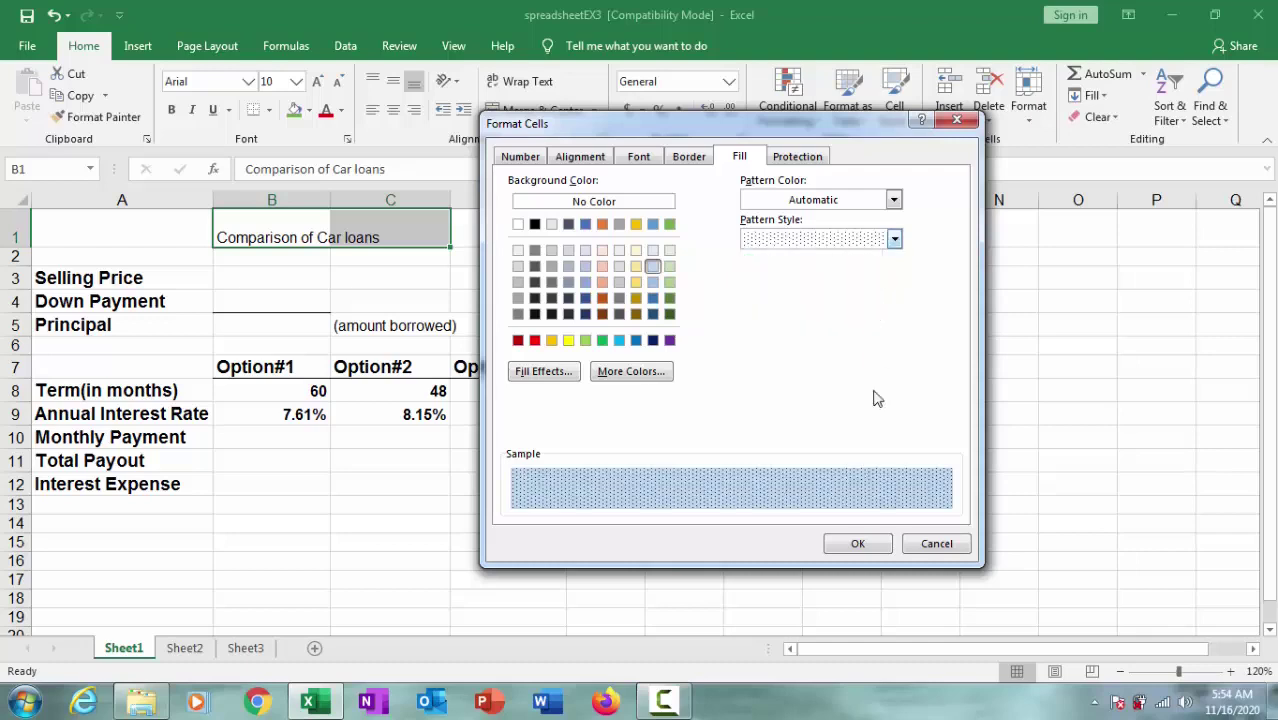
{"action": "left_click_drag", "start_coordinate": [869, 136], "coordinate": [972, 136]}
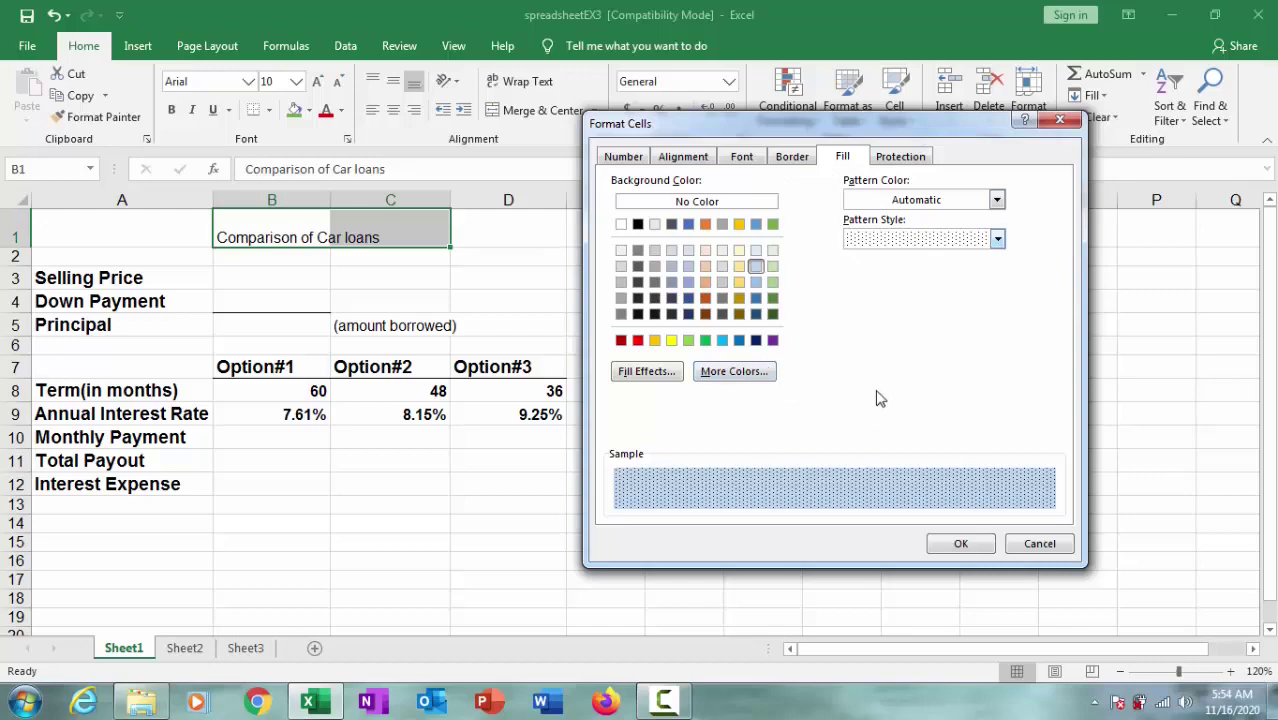
{"action": "left_click", "coordinate": [958, 545]}
{"action": "left_click", "coordinate": [670, 325]}
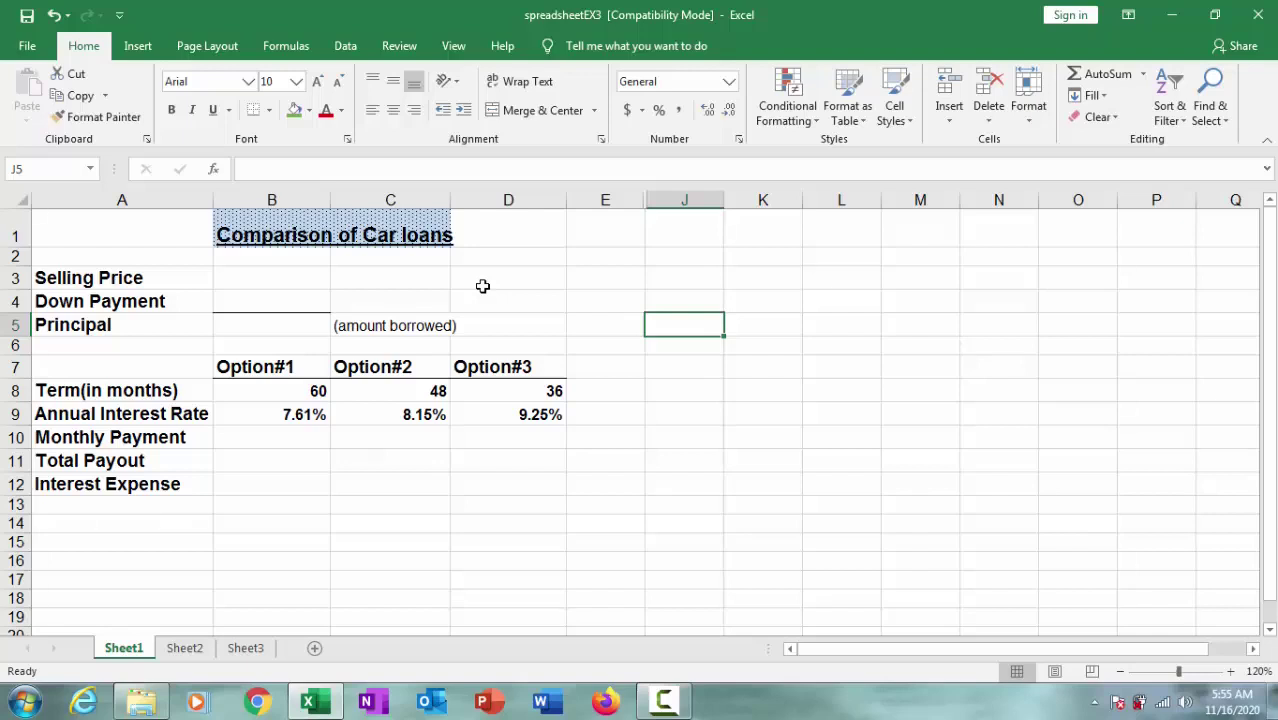
Enter a selling price of 22400 in B3
{"action": "left_click", "coordinate": [285, 273]}
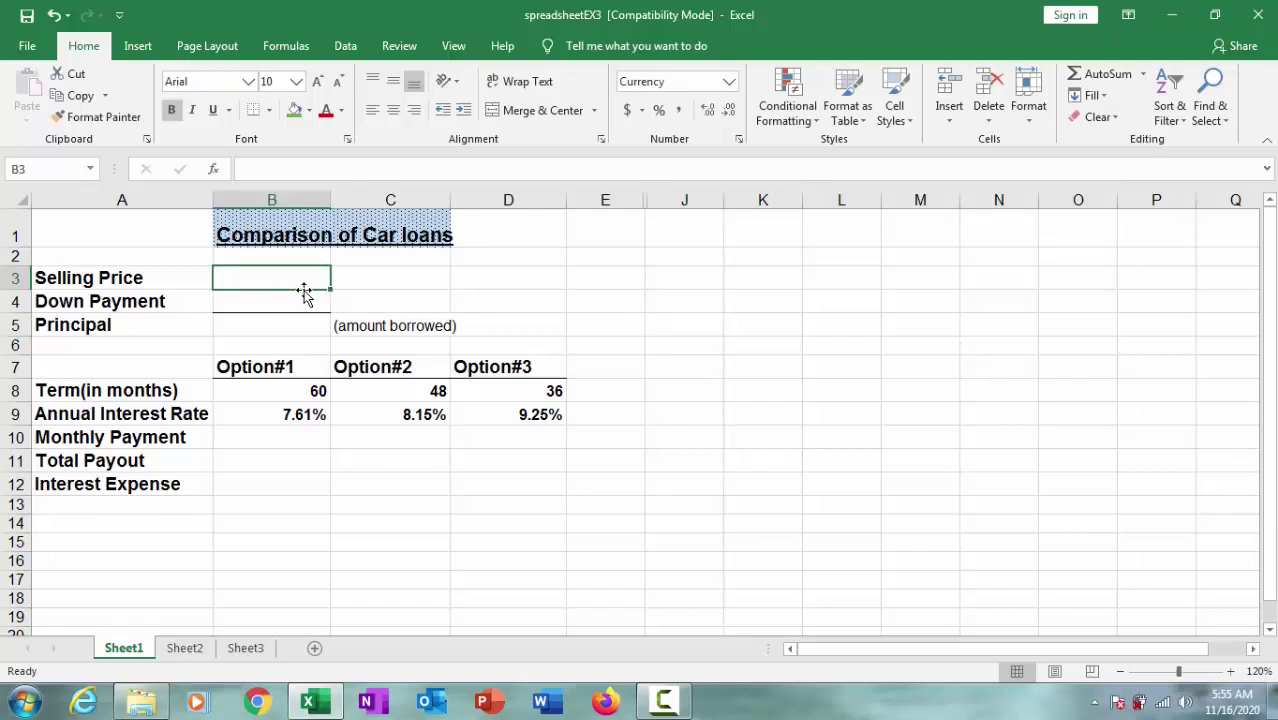
{"action": "type", "text": "22400"}
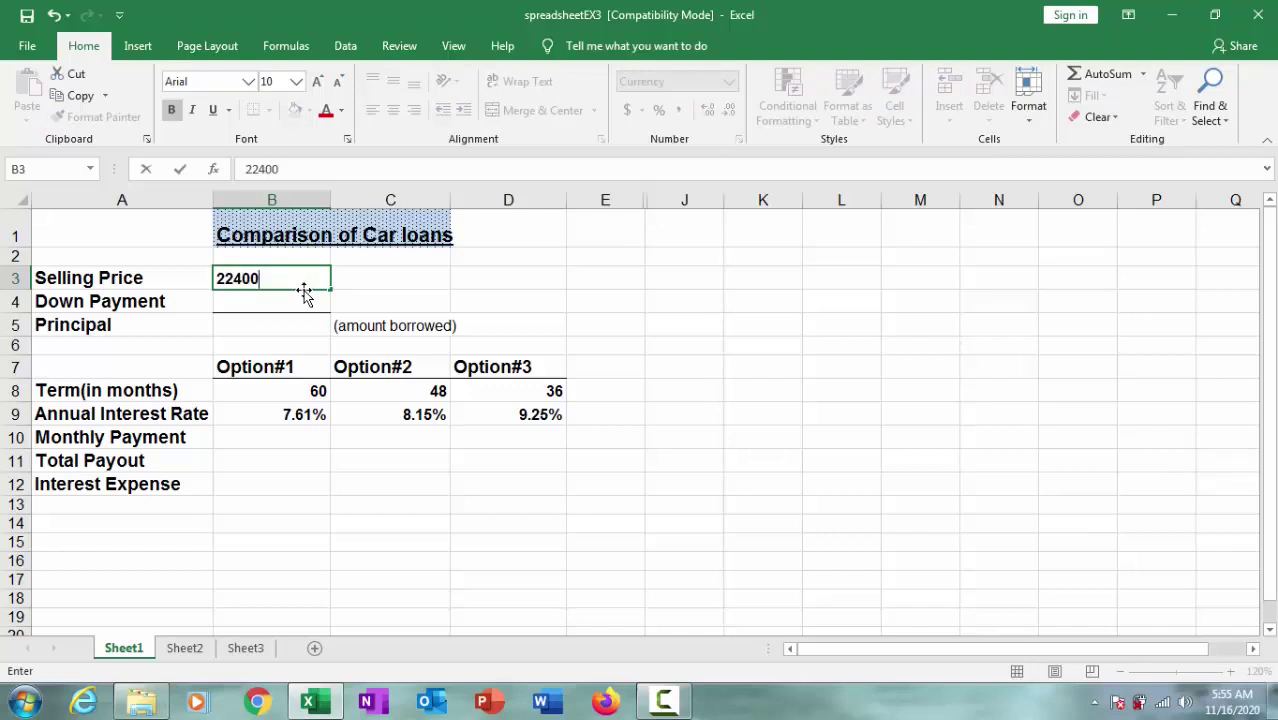
{"action": "key", "text": "Return"}
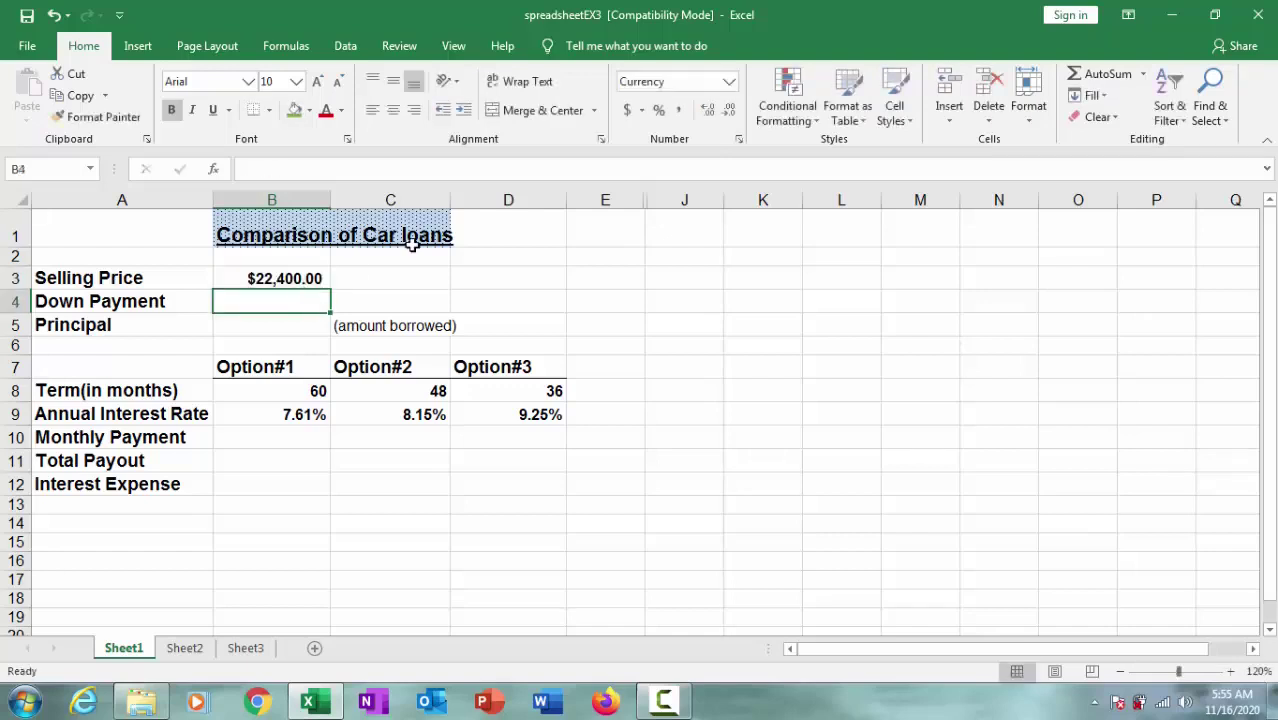
Set the currency symbol of the selling price in B3 to PHP
{"action": "left_click", "coordinate": [283, 278]}
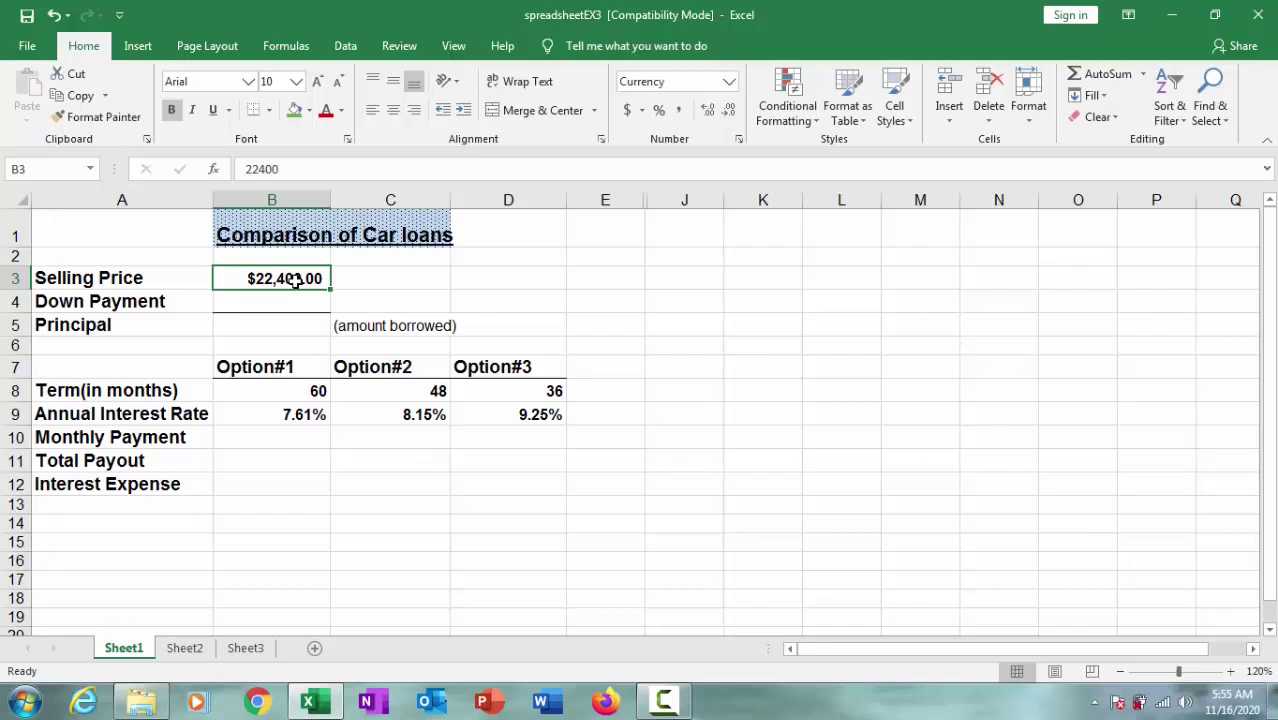
{"action": "right_click", "coordinate": [294, 280]}
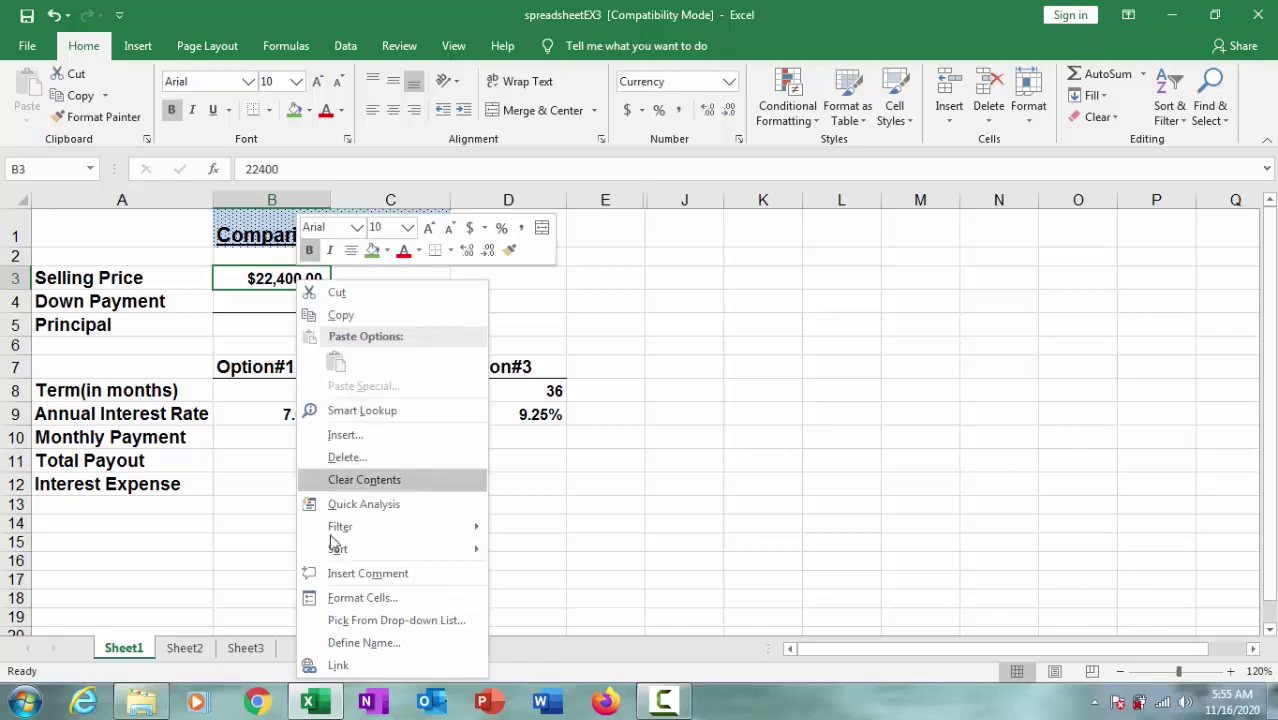
{"action": "left_click", "coordinate": [347, 142]}
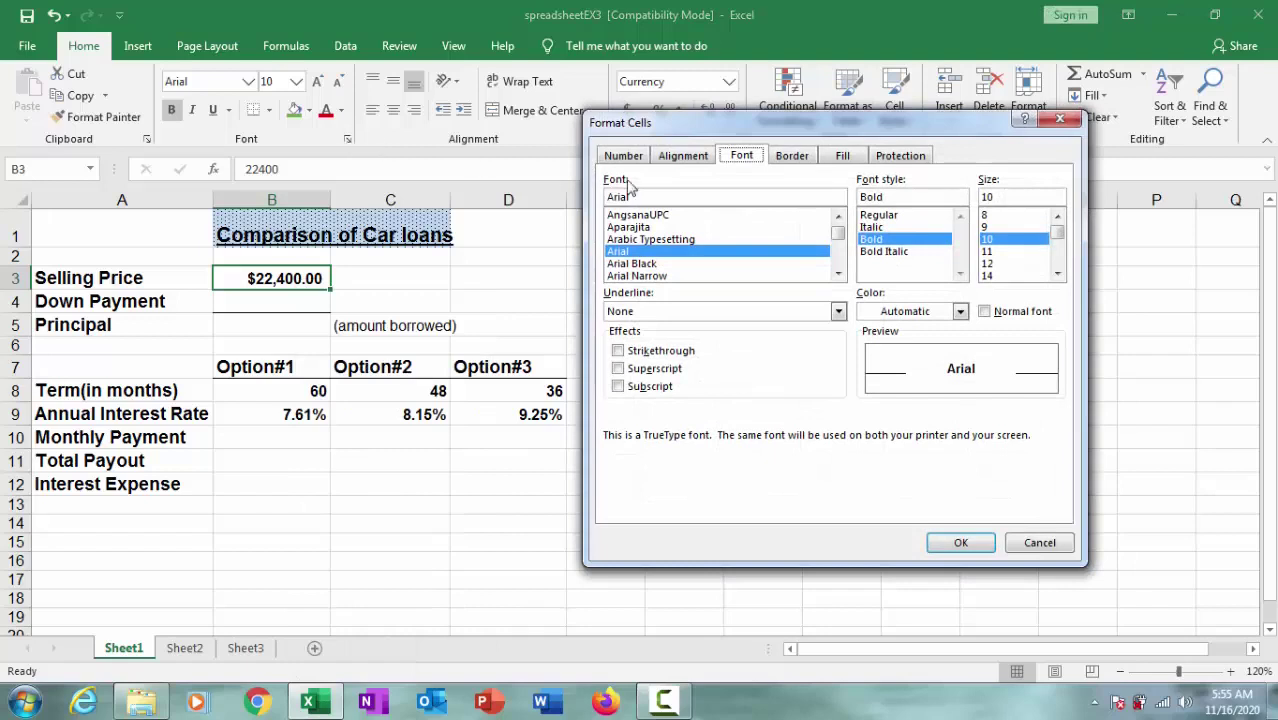
{"action": "left_click", "coordinate": [624, 156]}
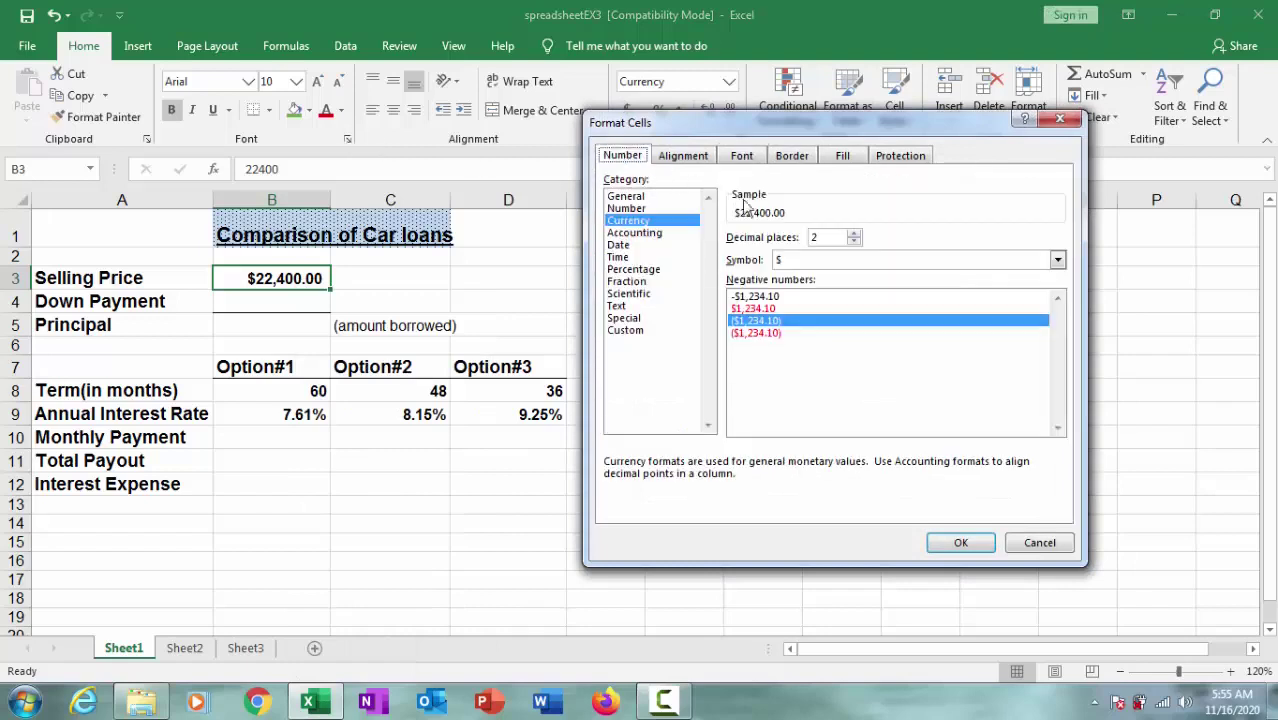
{"action": "left_click", "coordinate": [803, 264]}
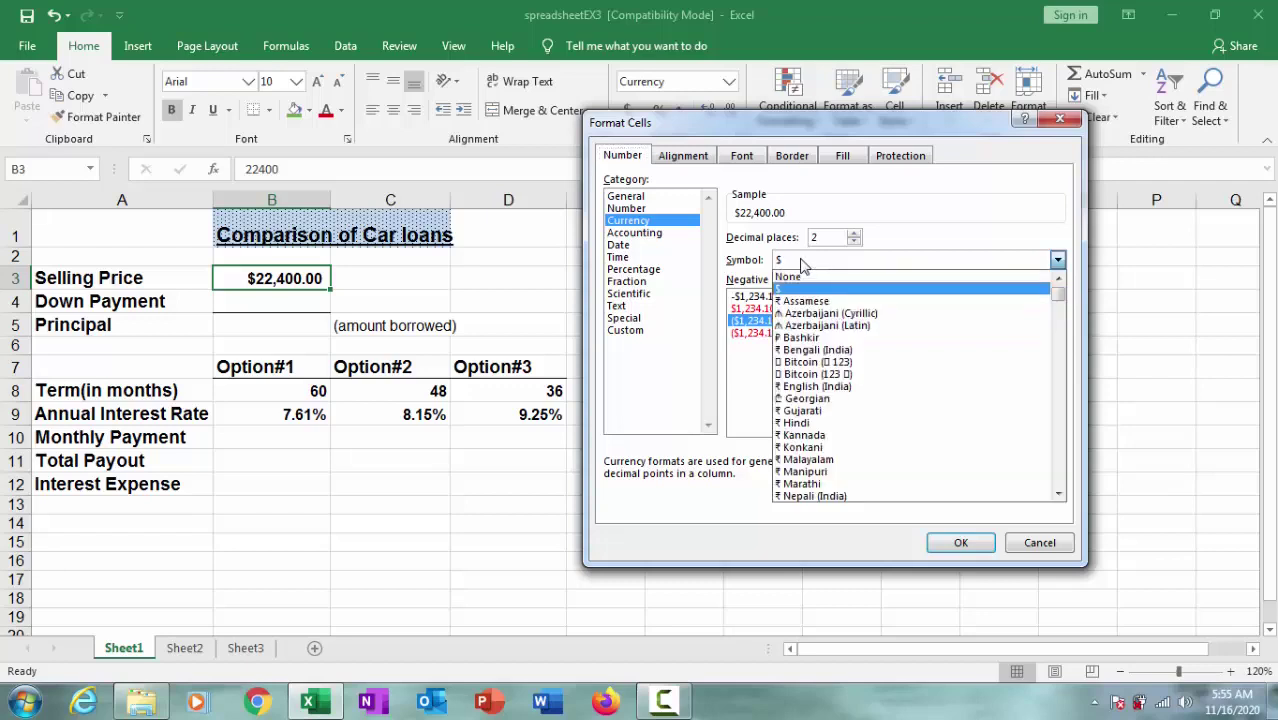
{"action": "type", "text": "php"}
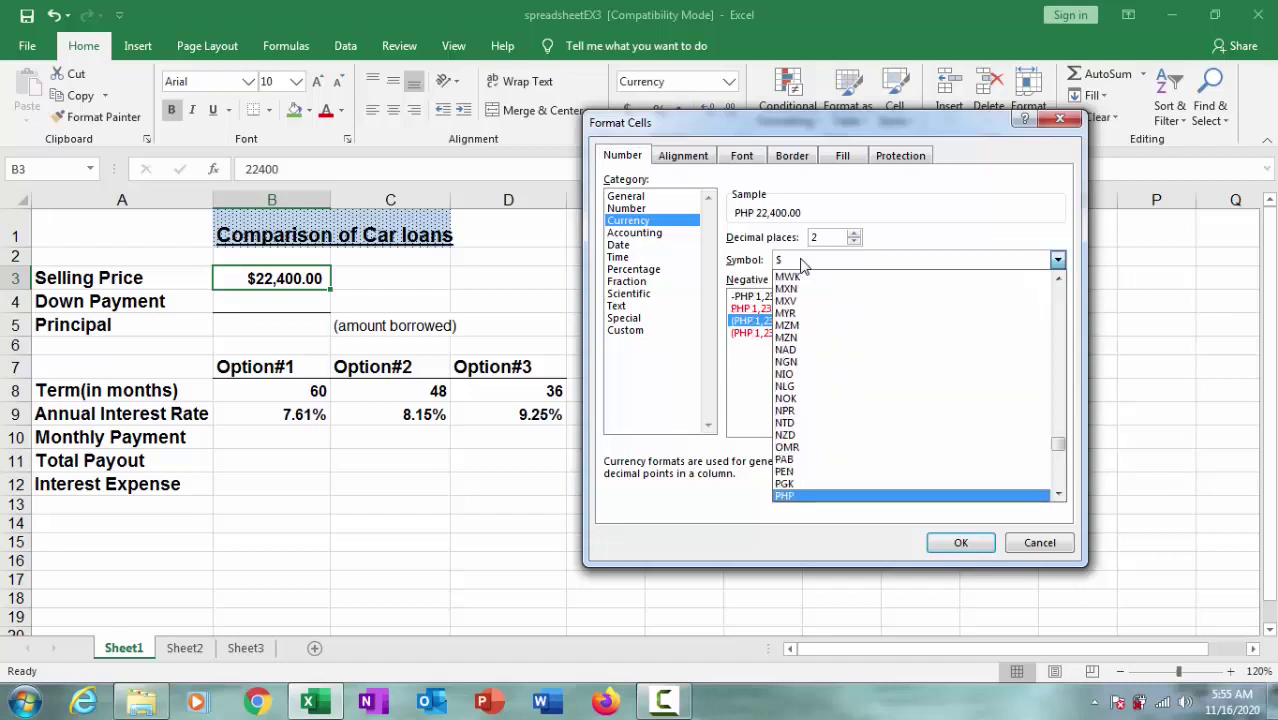
{"action": "left_click", "coordinate": [813, 496]}
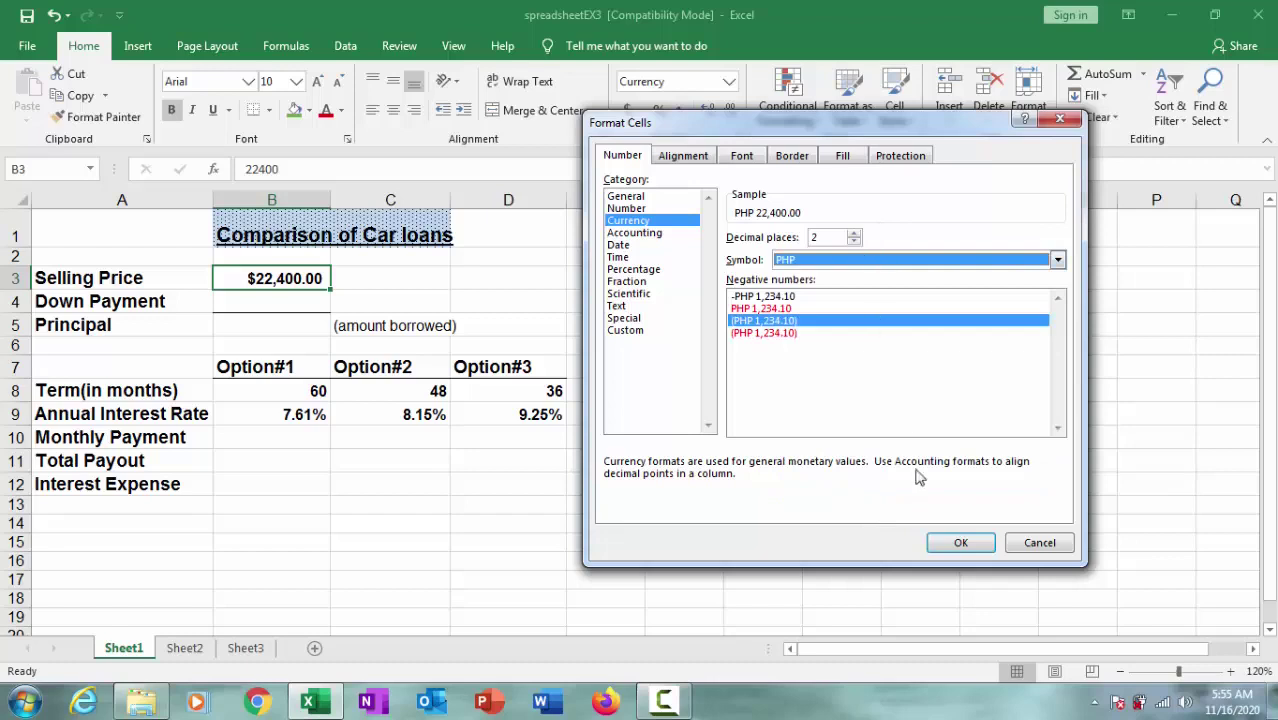
{"action": "left_click", "coordinate": [958, 542]}
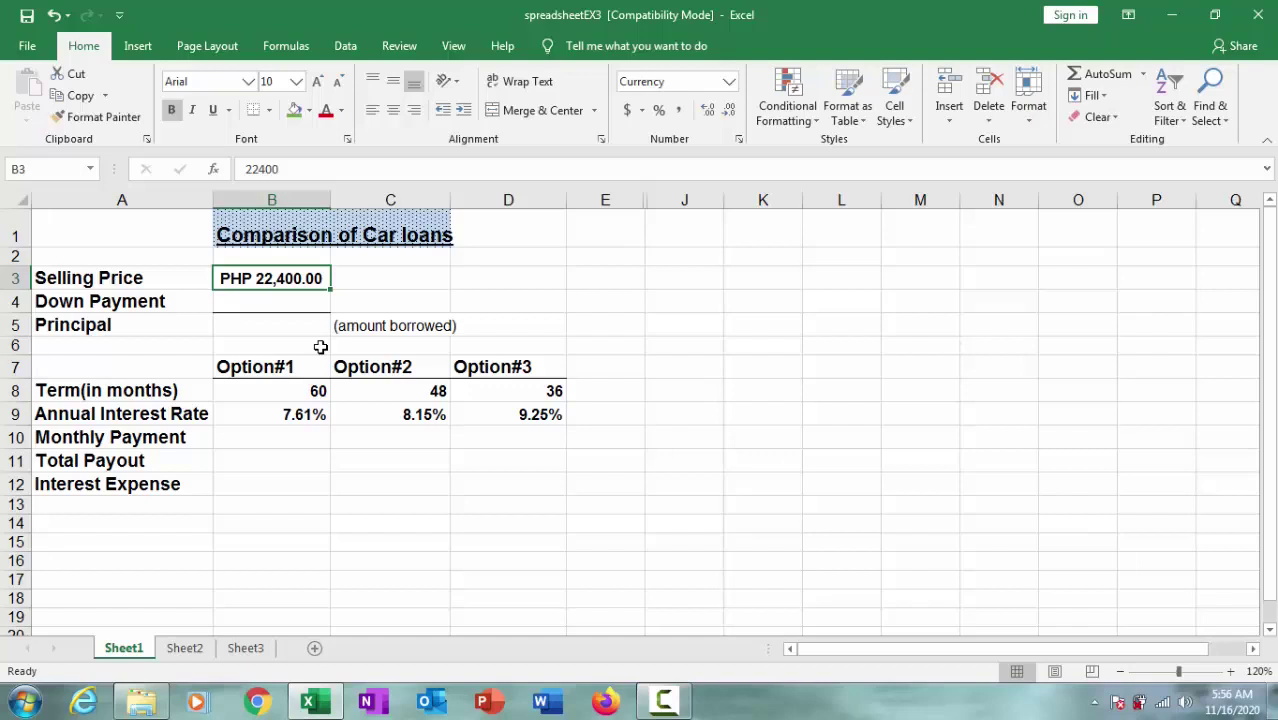
Examine the number format categories for the selling price cell, including Date, Fraction, Time, Accounting, General and Currency
{"action": "right_click", "coordinate": [281, 280]}
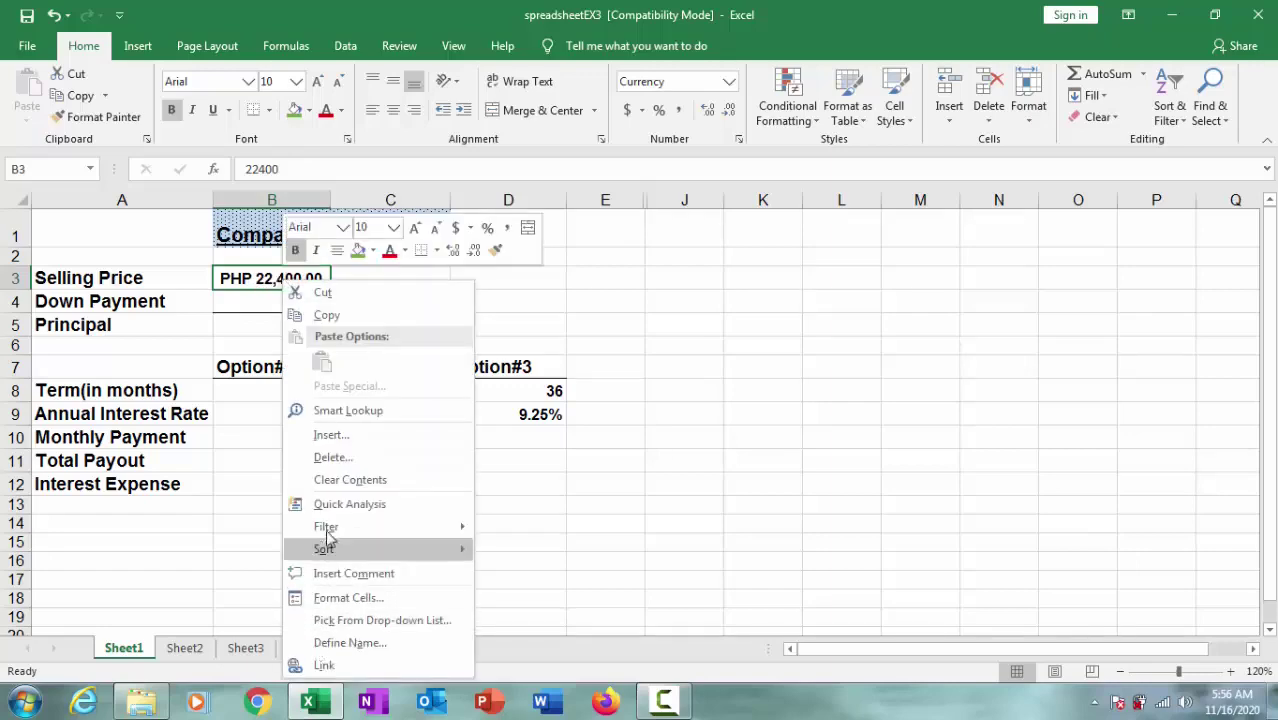
{"action": "left_click", "coordinate": [345, 597]}
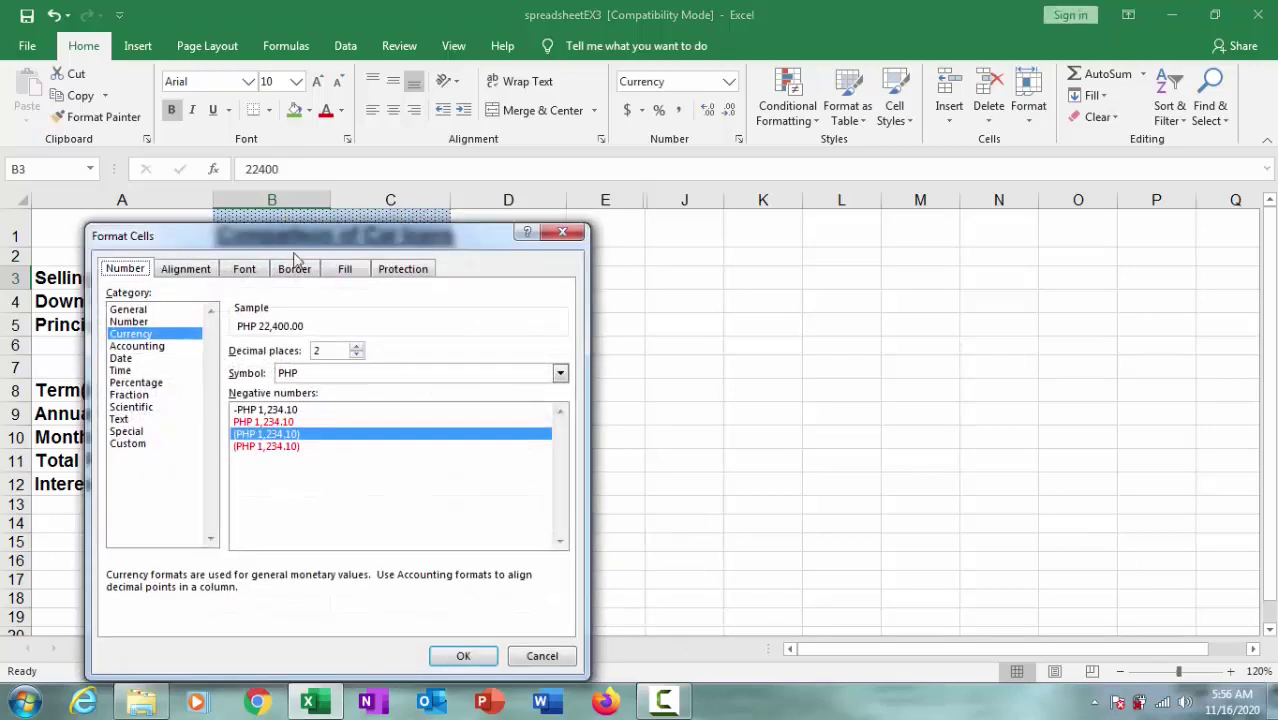
{"action": "left_click_drag", "start_coordinate": [250, 238], "coordinate": [574, 148]}
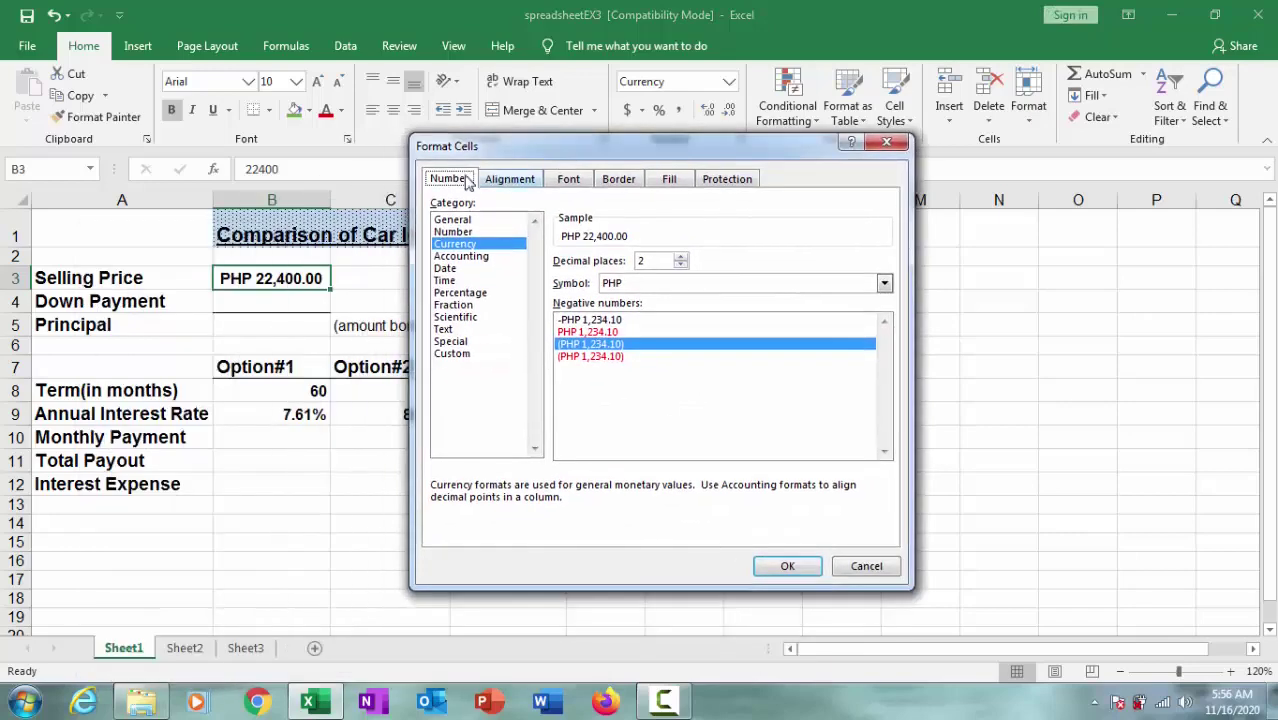
{"action": "left_click", "coordinate": [476, 270]}
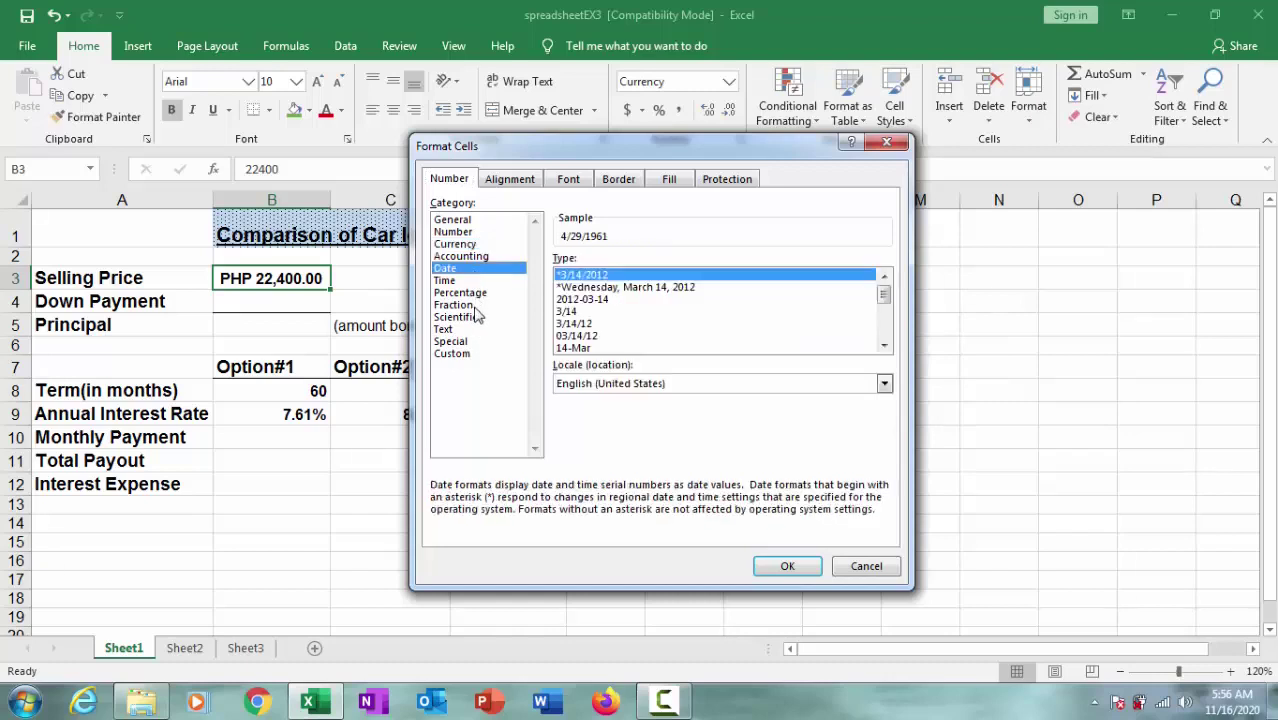
{"action": "left_click", "coordinate": [472, 304]}
{"action": "left_click", "coordinate": [470, 280]}
{"action": "left_click", "coordinate": [468, 256]}
{"action": "left_click", "coordinate": [467, 244]}
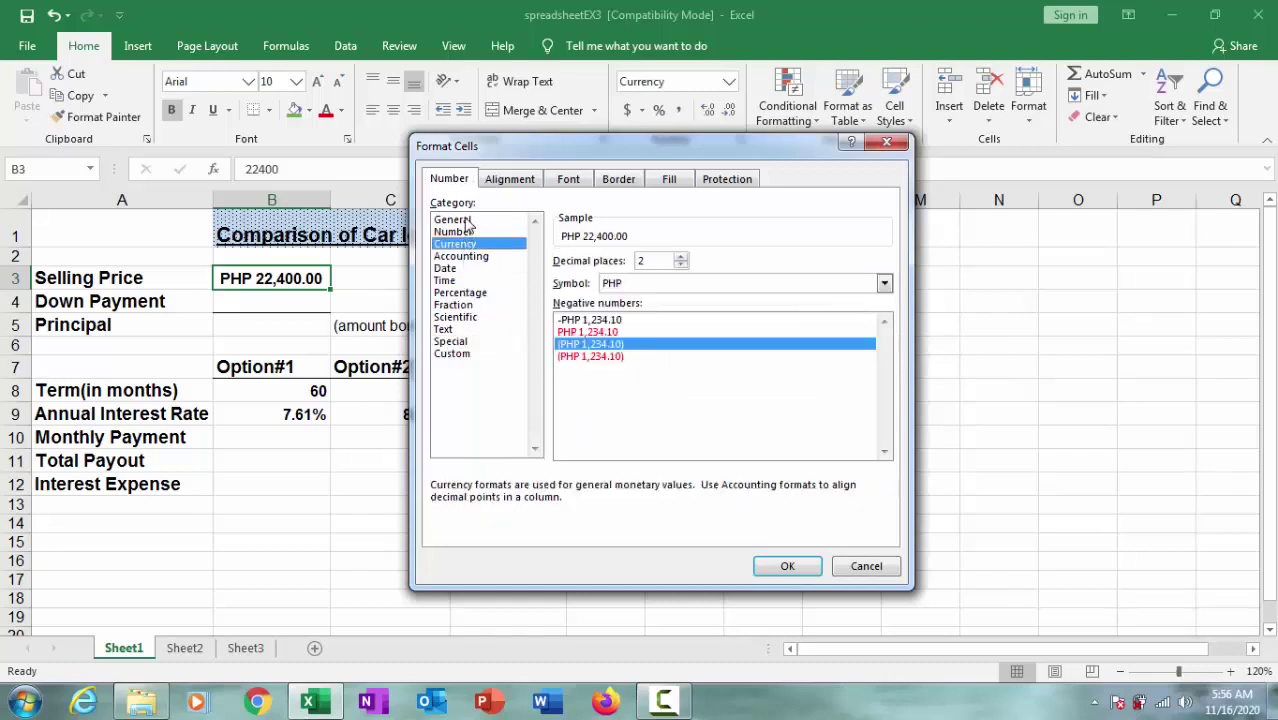
{"action": "left_click", "coordinate": [484, 221]}
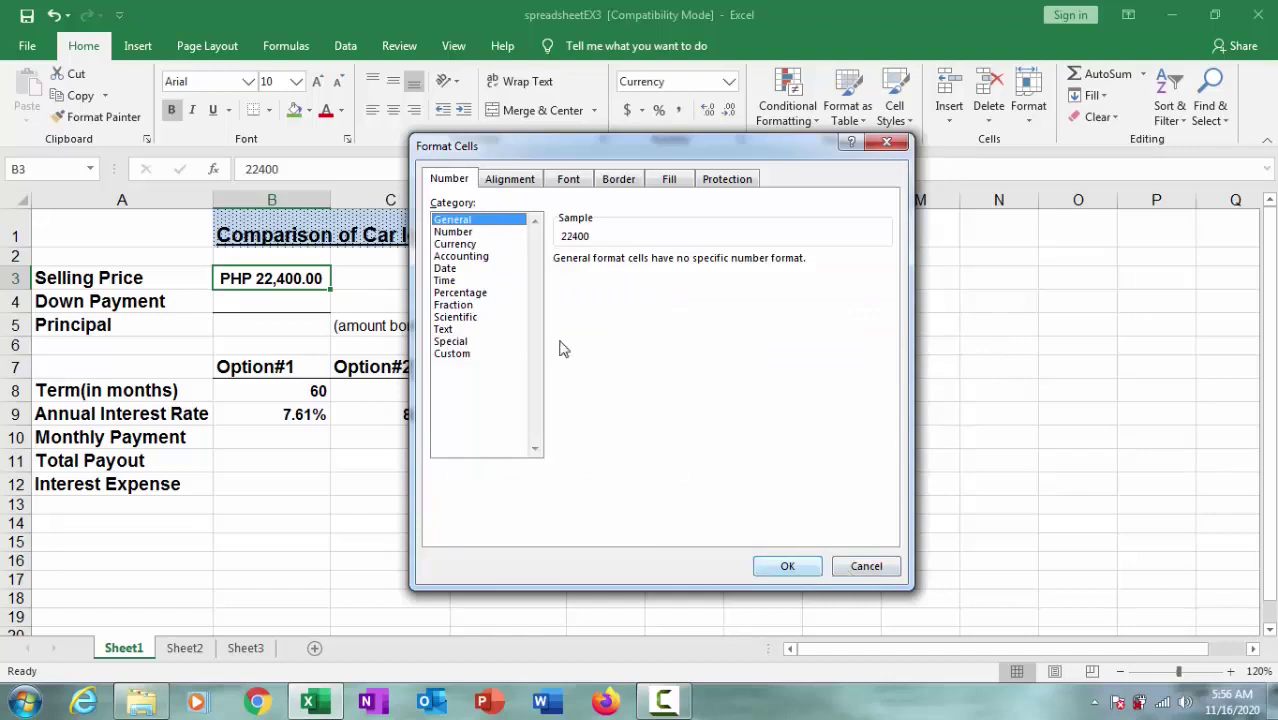
{"action": "left_click", "coordinate": [474, 245]}
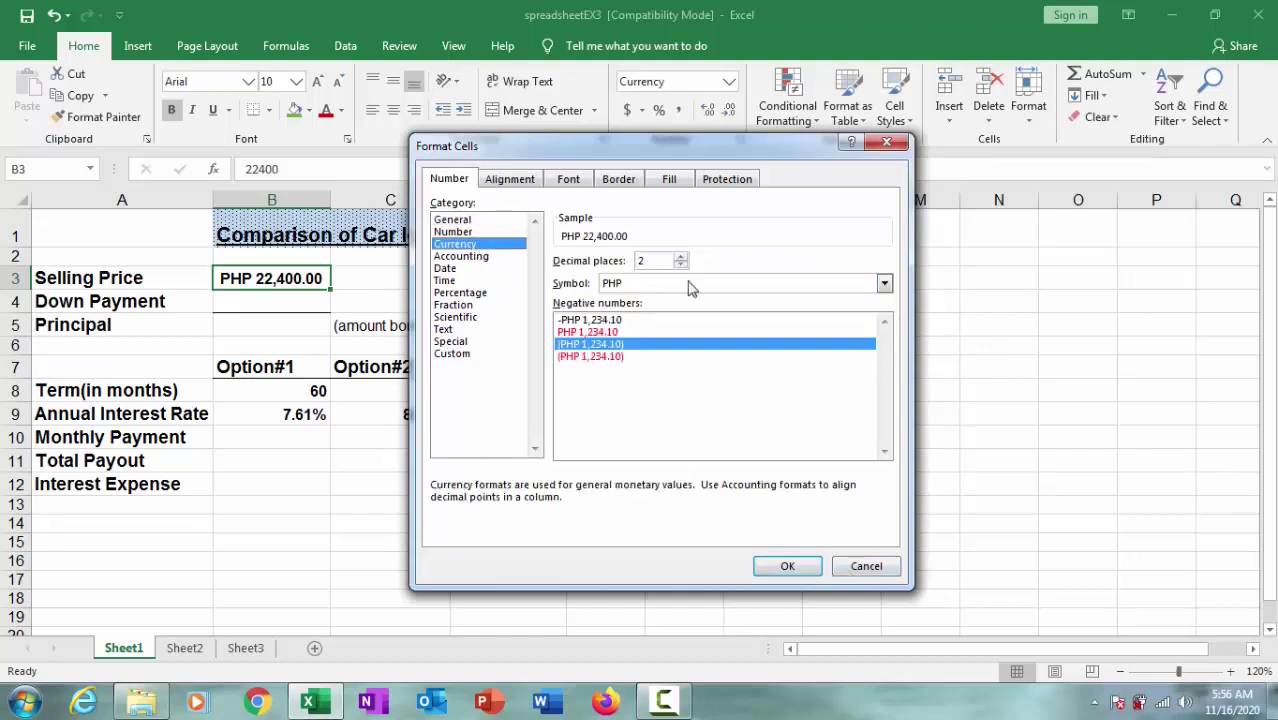
Change the currency symbol of the selling price in B3 back to $
{"action": "left_click", "coordinate": [687, 284]}
{"action": "left_click_drag", "start_coordinate": [886, 478], "coordinate": [883, 300]}
{"action": "left_click", "coordinate": [614, 312]}
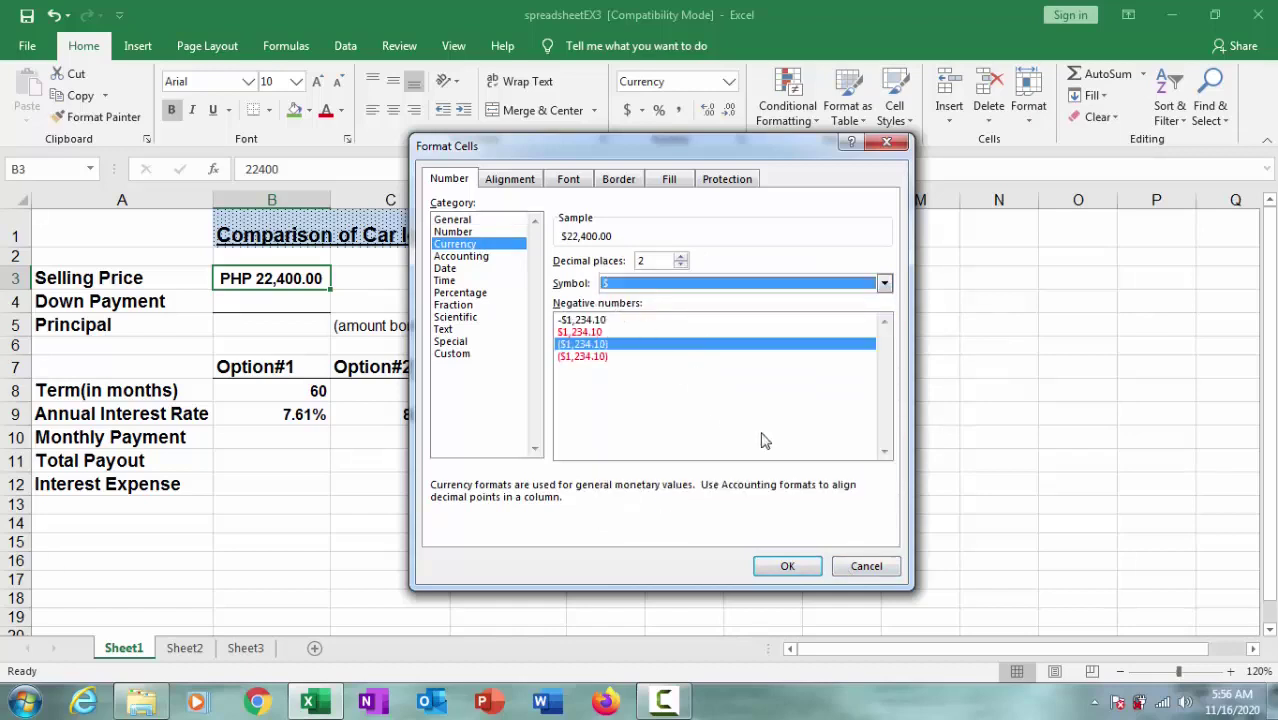
{"action": "left_click", "coordinate": [787, 565]}
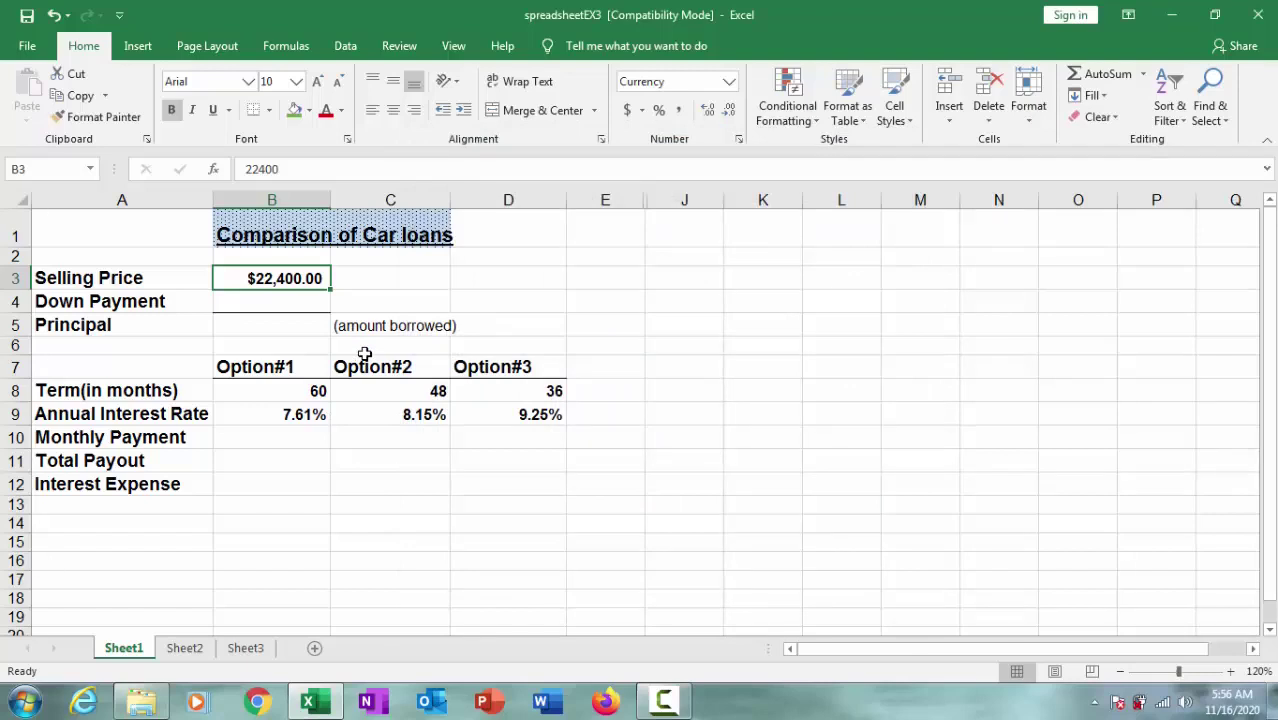
Enter a down payment of 5000 in B4
{"action": "left_click", "coordinate": [278, 302]}
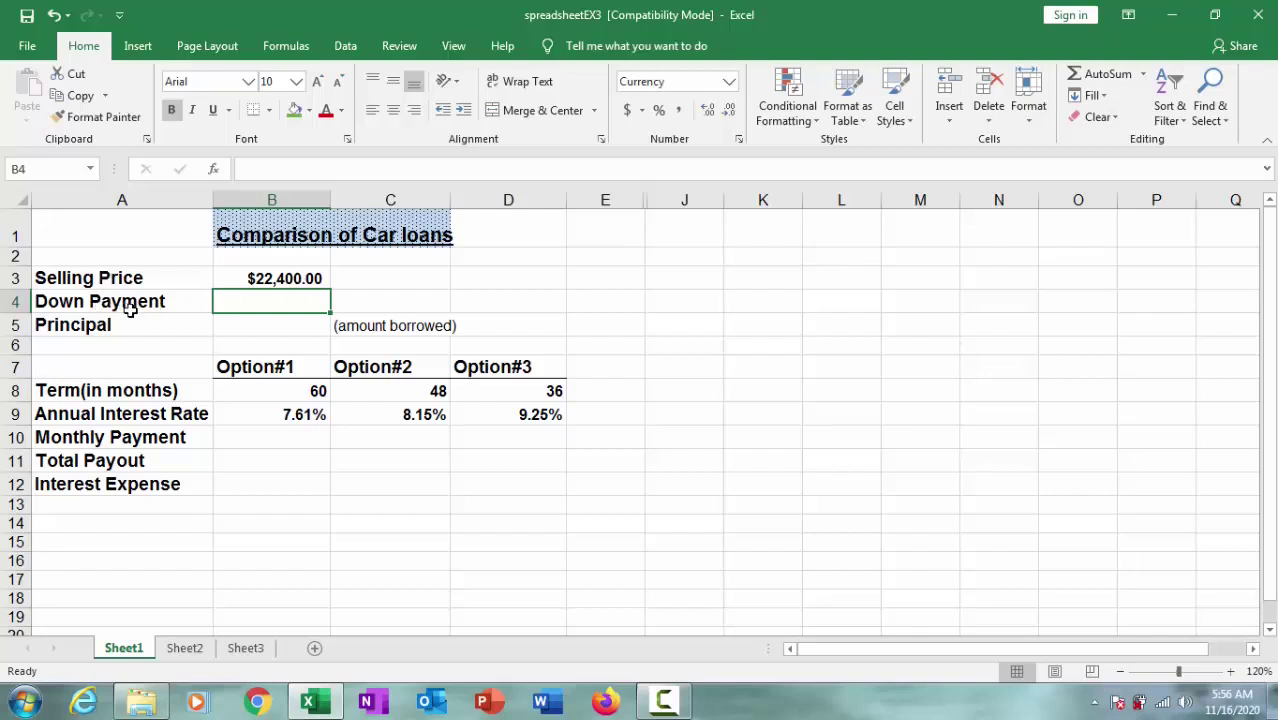
{"action": "type", "text": "500"}
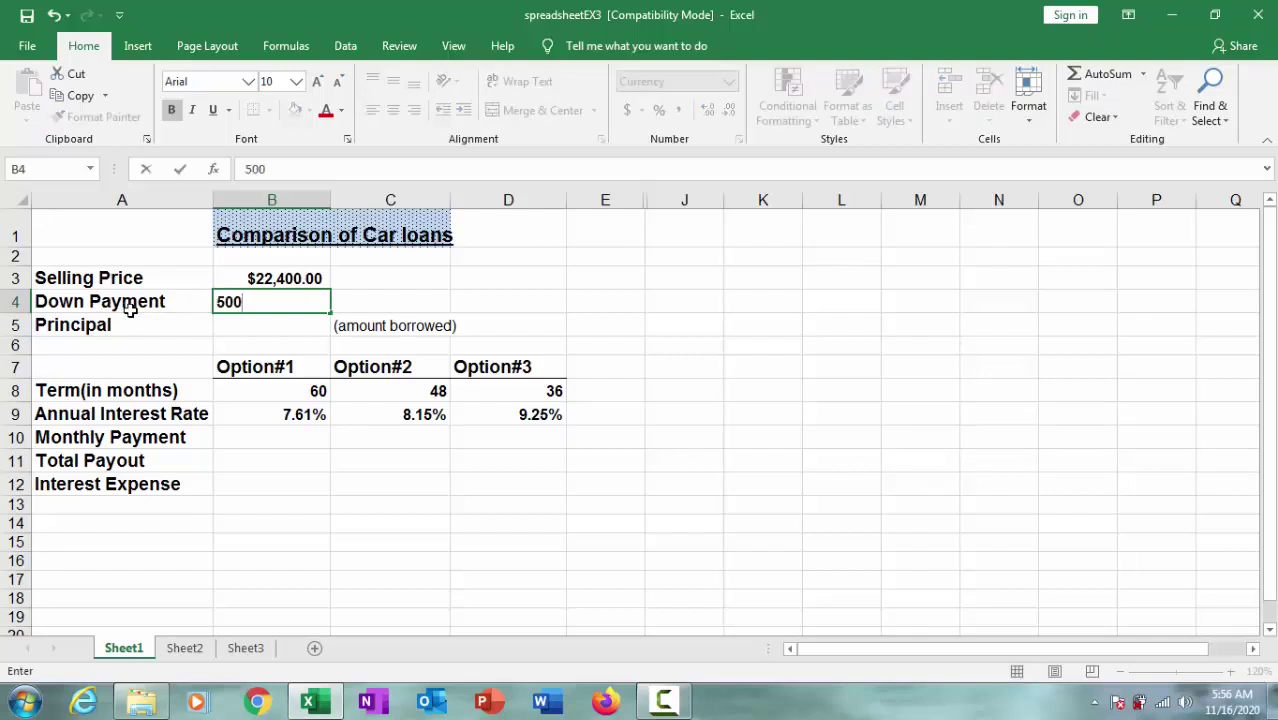
{"action": "type", "text": "0"}
{"action": "key", "text": "Return"}
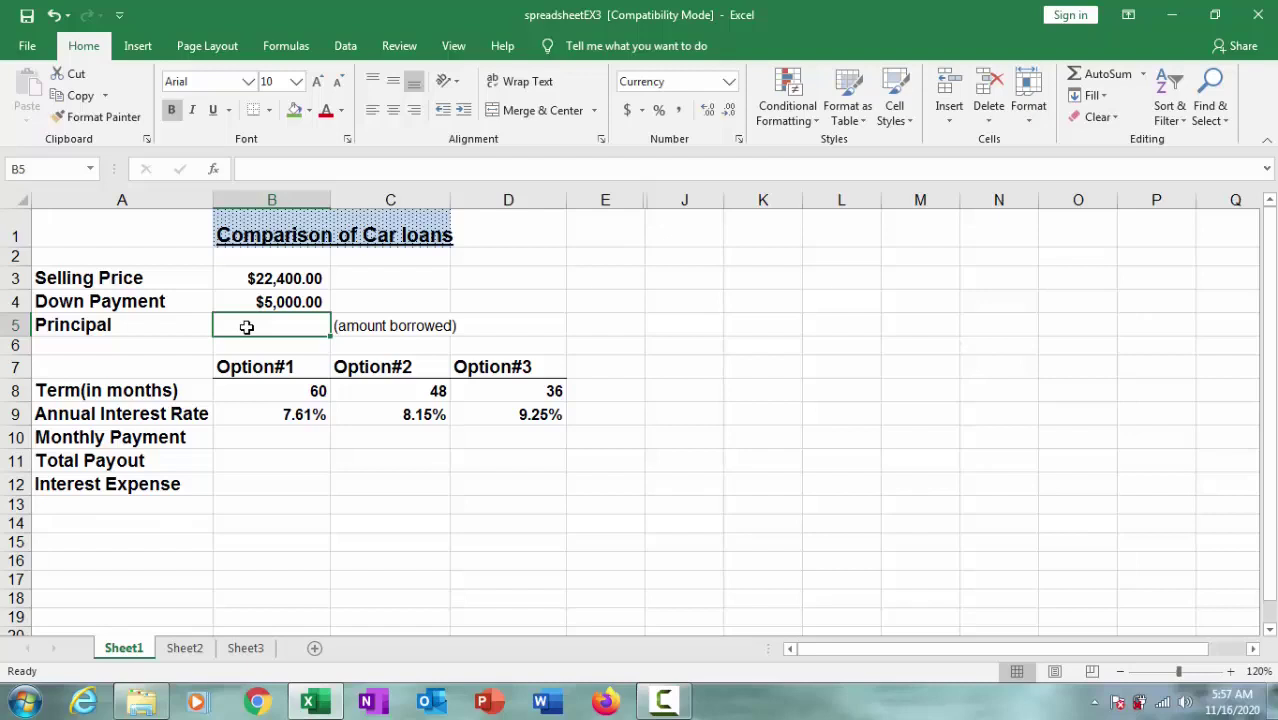
Calculate the principal in B5 by subtracting the down payment from the selling price with the formula =B3-B4
{"action": "type", "text": "="}
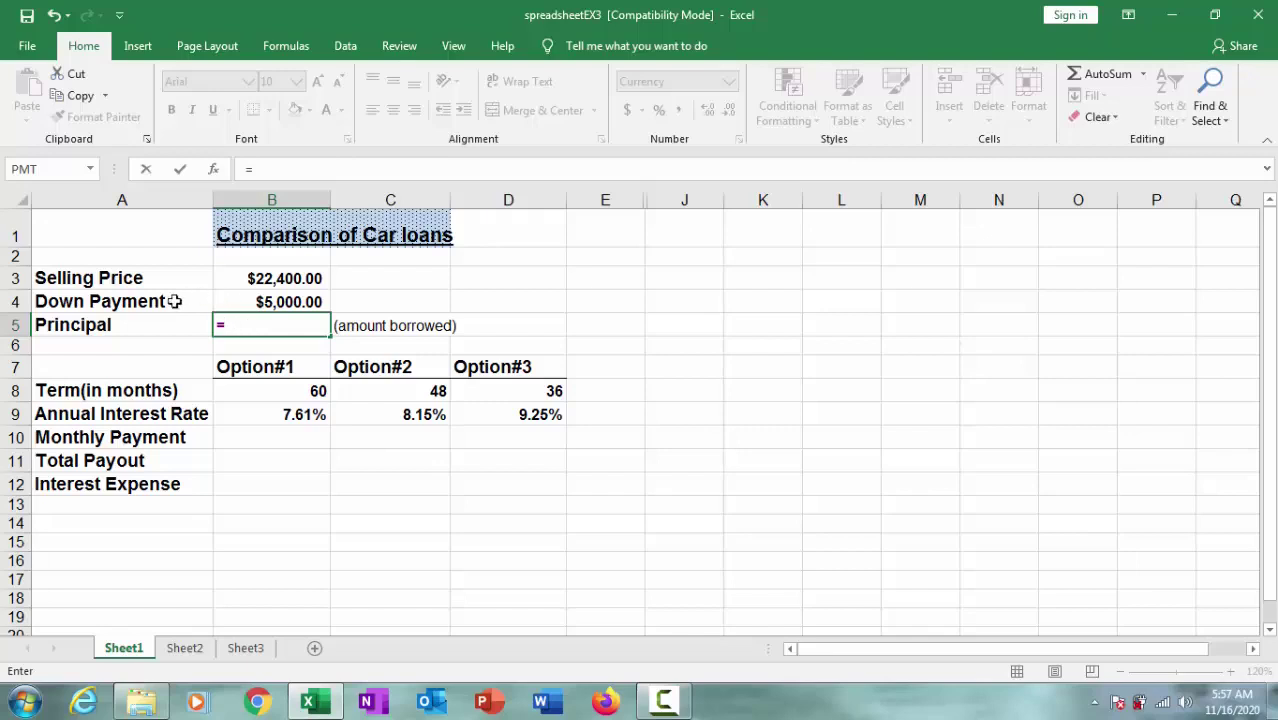
{"action": "left_click", "coordinate": [253, 278]}
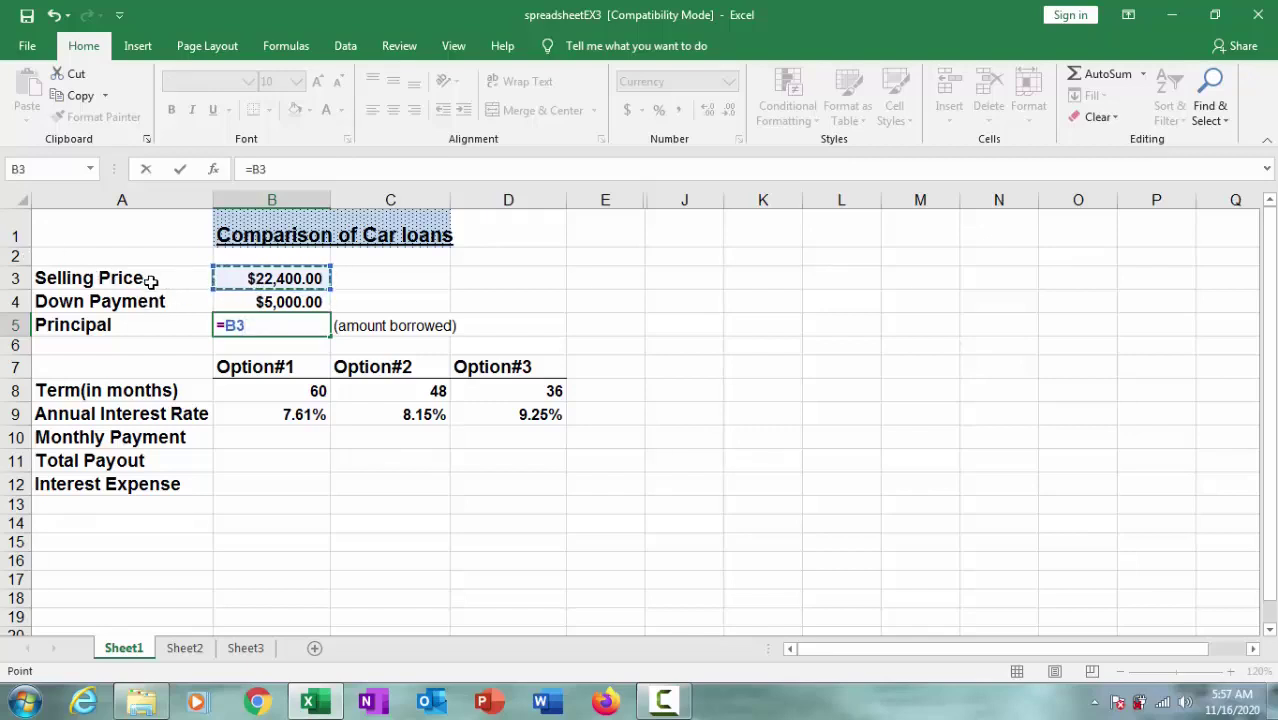
{"action": "type", "text": "-"}
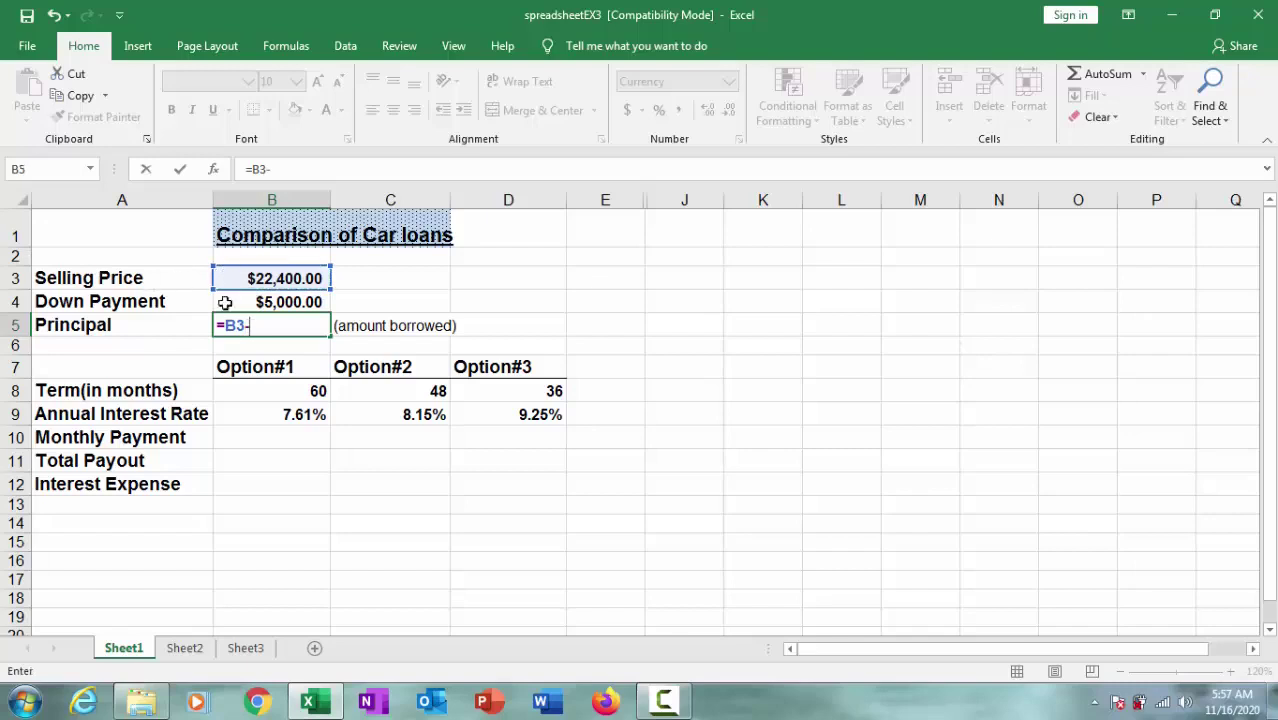
{"action": "left_click", "coordinate": [302, 302]}
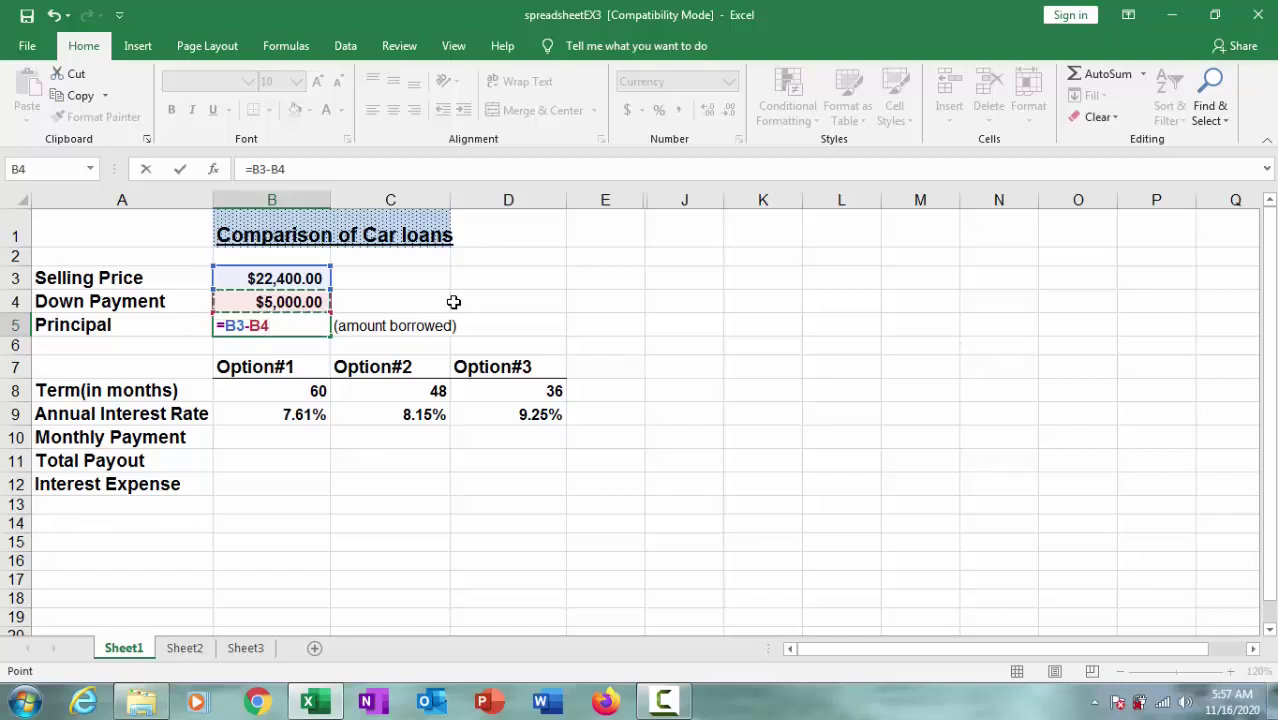
{"action": "key", "text": "Return"}
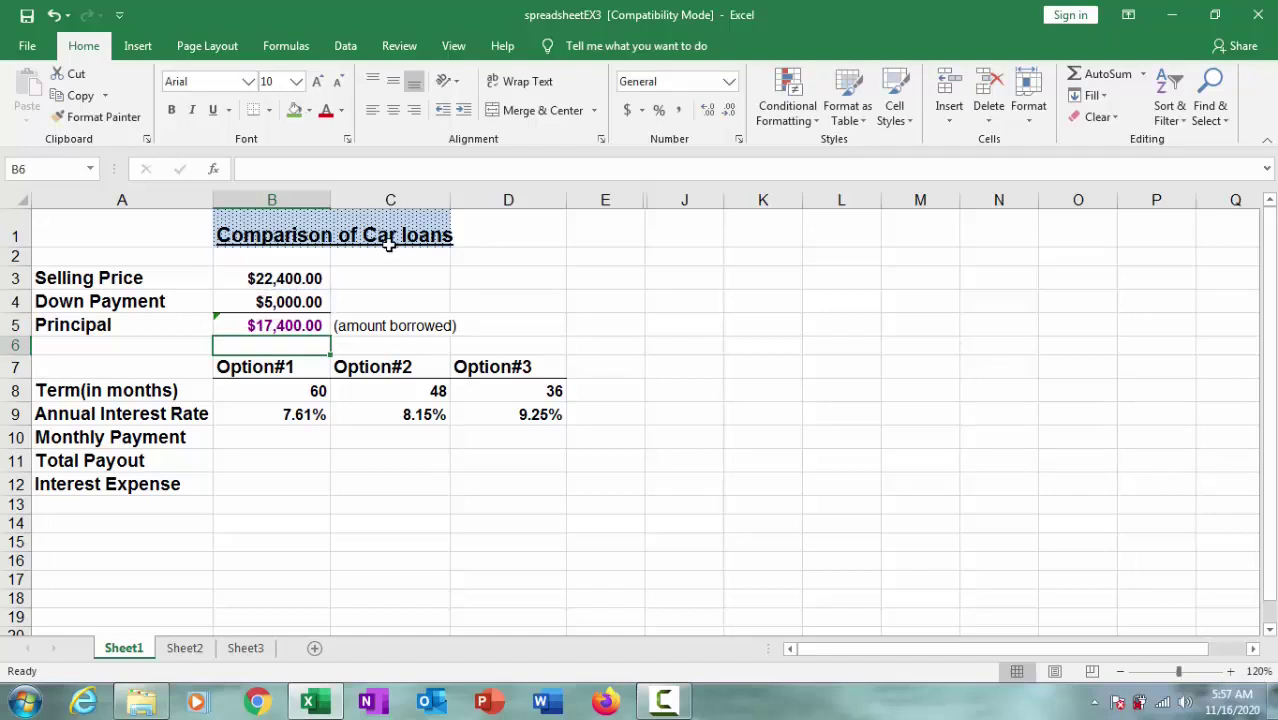
{"action": "left_click", "coordinate": [310, 330]}
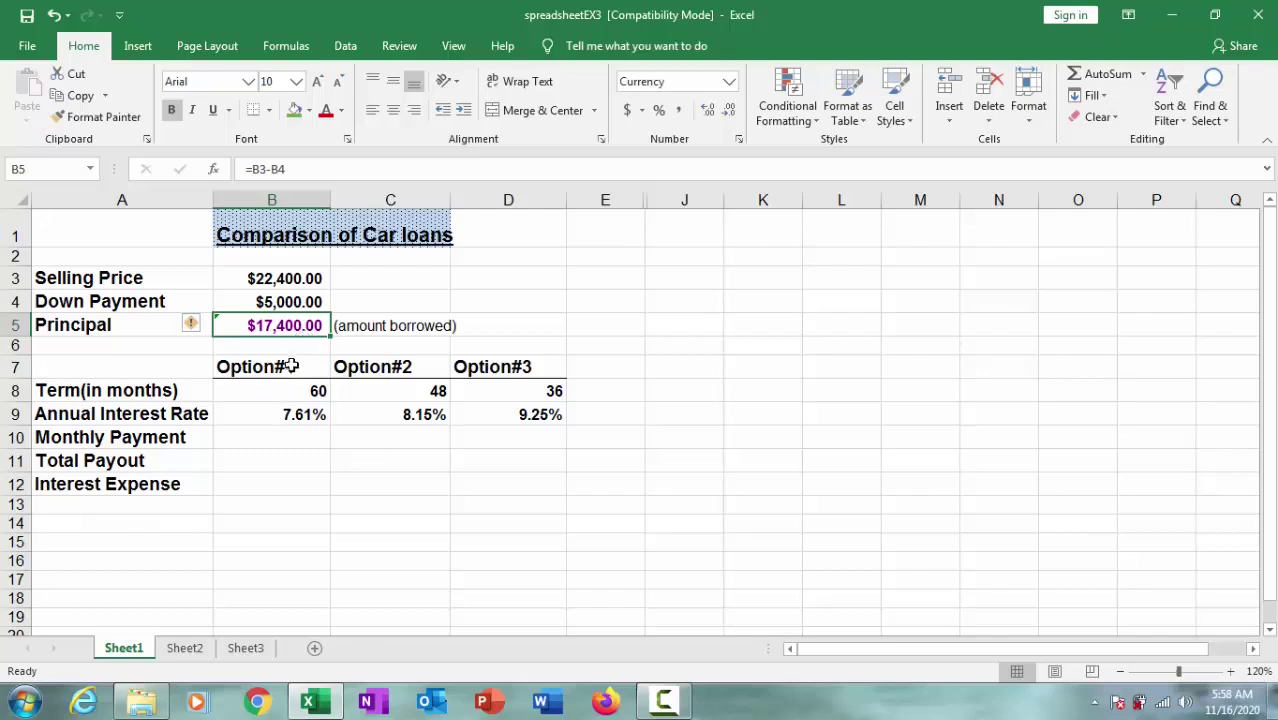
Enter the formula =B11+$B$5 for Option#1's interest expense in B12, with an absolute reference to the principal
{"action": "left_click", "coordinate": [280, 492]}
{"action": "left_click", "coordinate": [360, 487]}
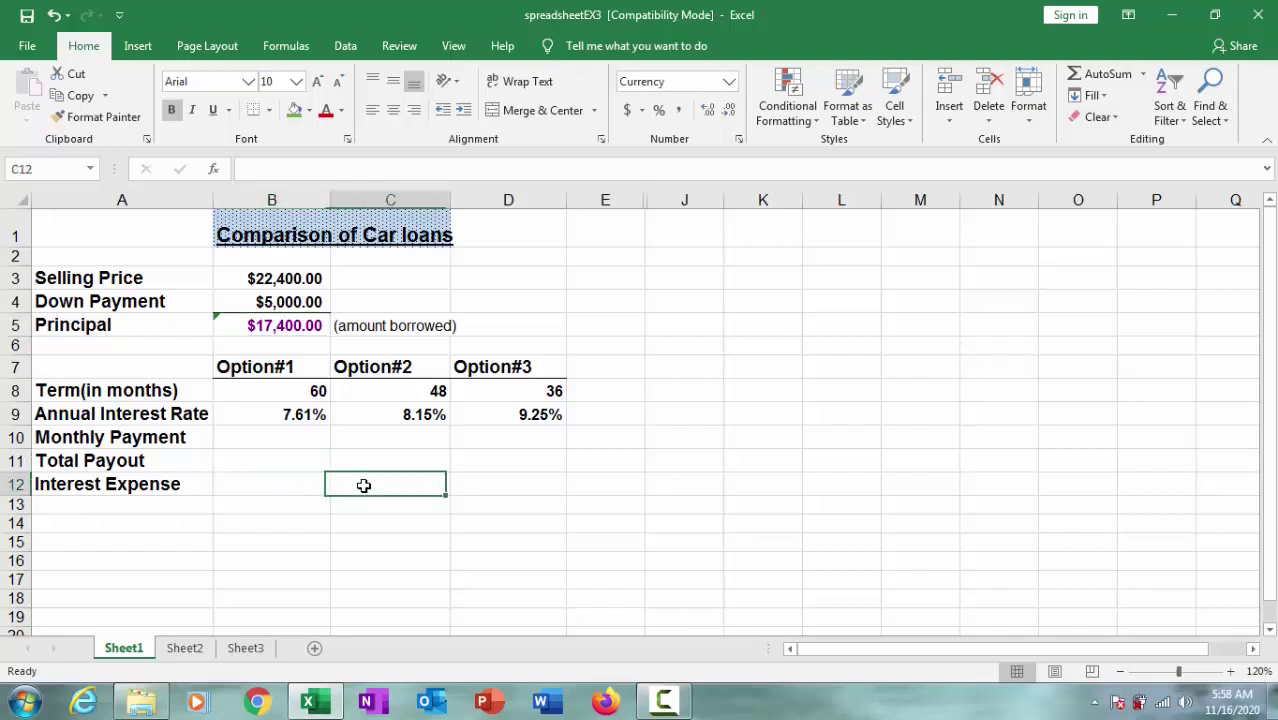
{"action": "left_click", "coordinate": [488, 487]}
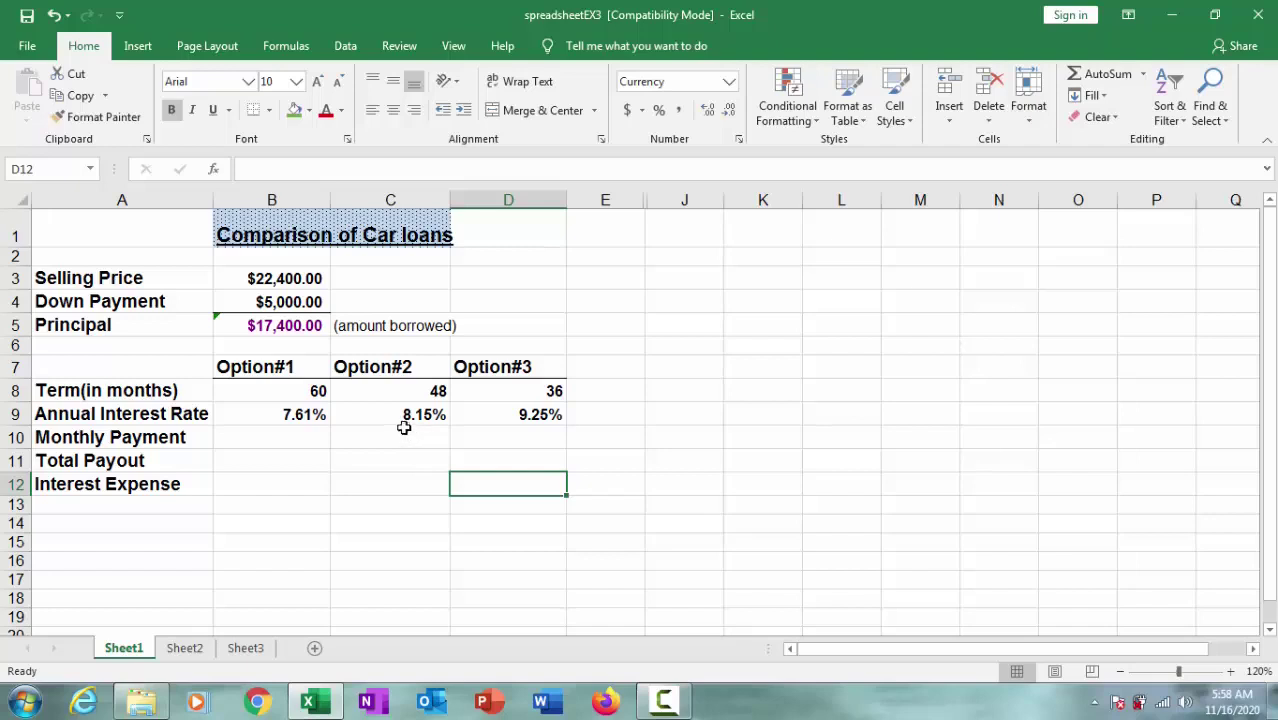
{"action": "left_click", "coordinate": [253, 481]}
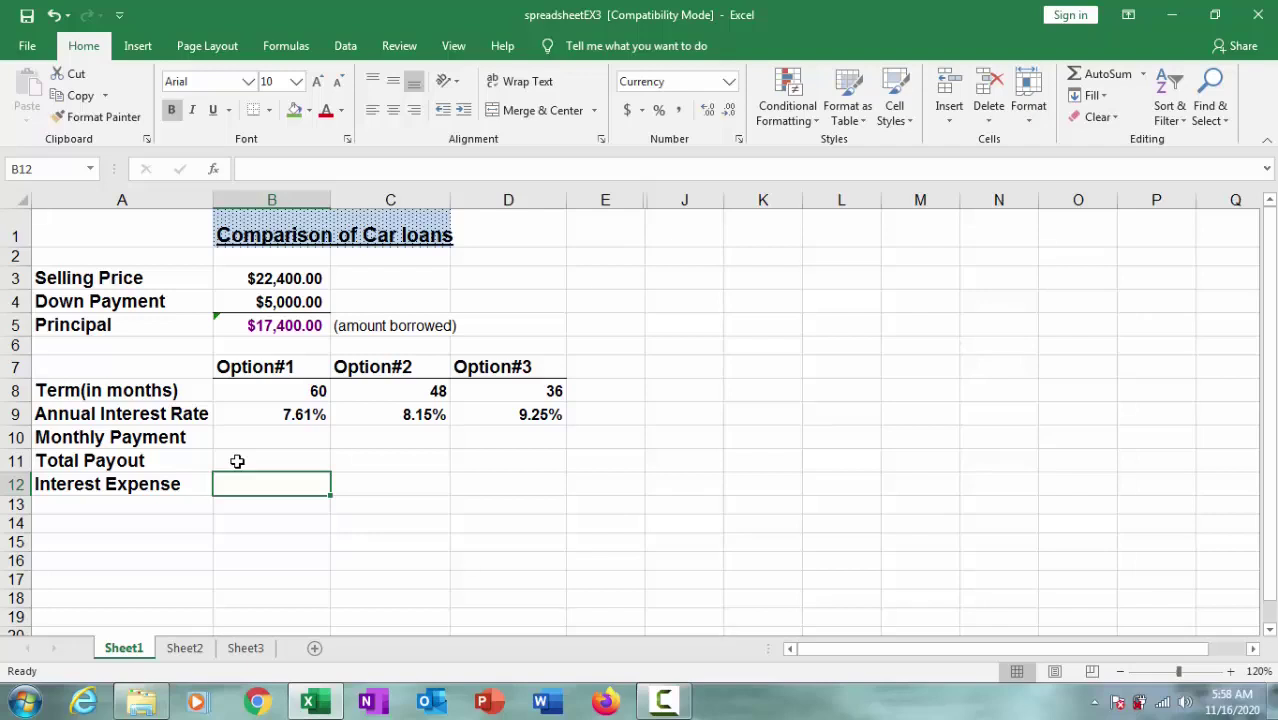
{"action": "type", "text": "="}
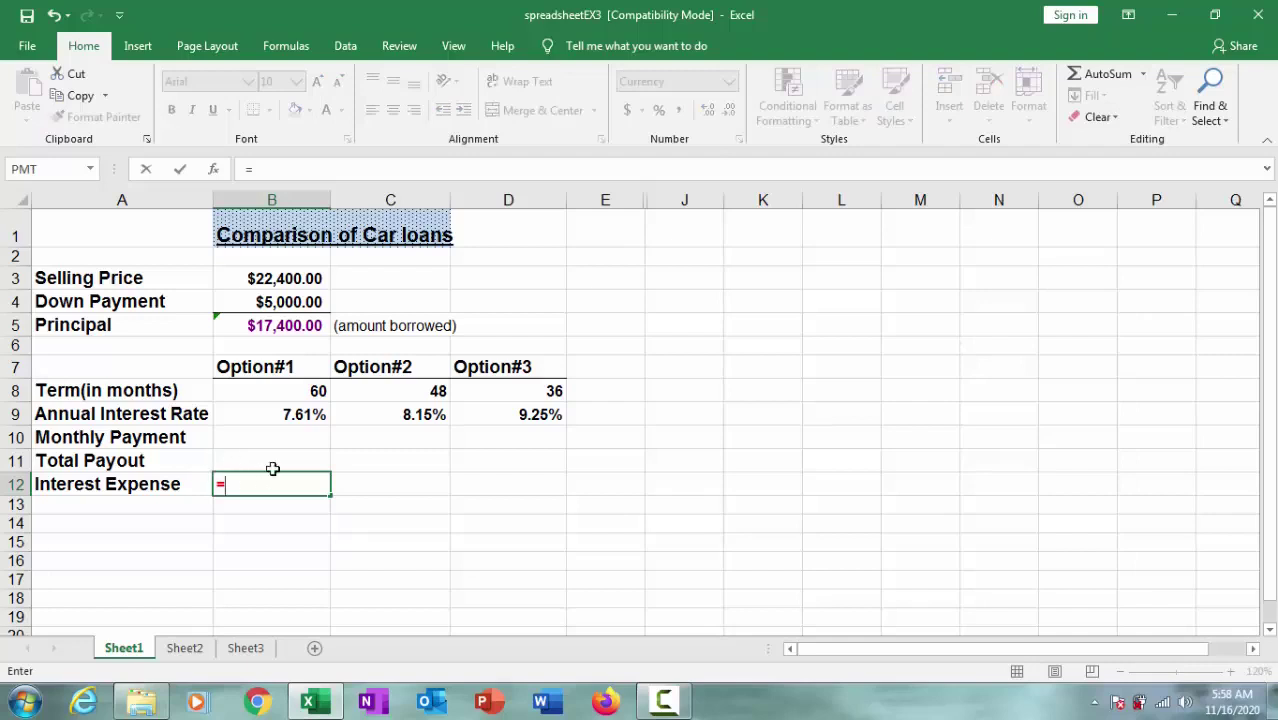
{"action": "left_click", "coordinate": [287, 460]}
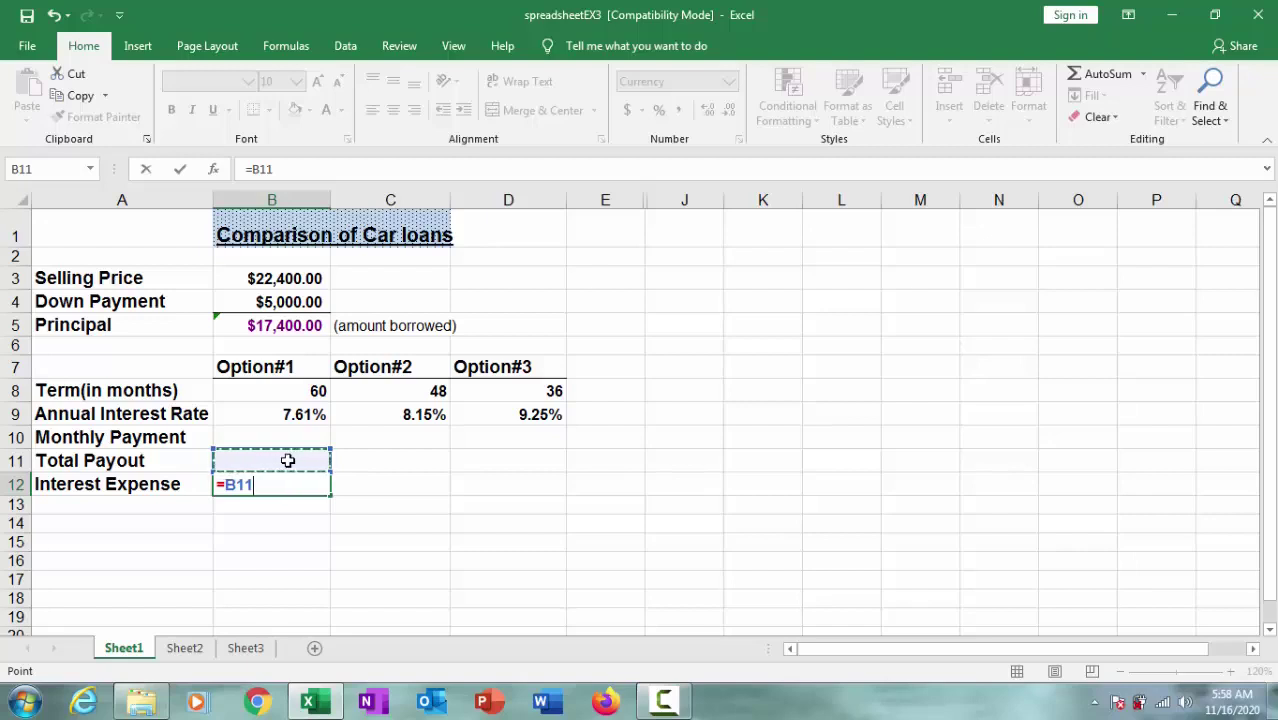
{"action": "type", "text": "+"}
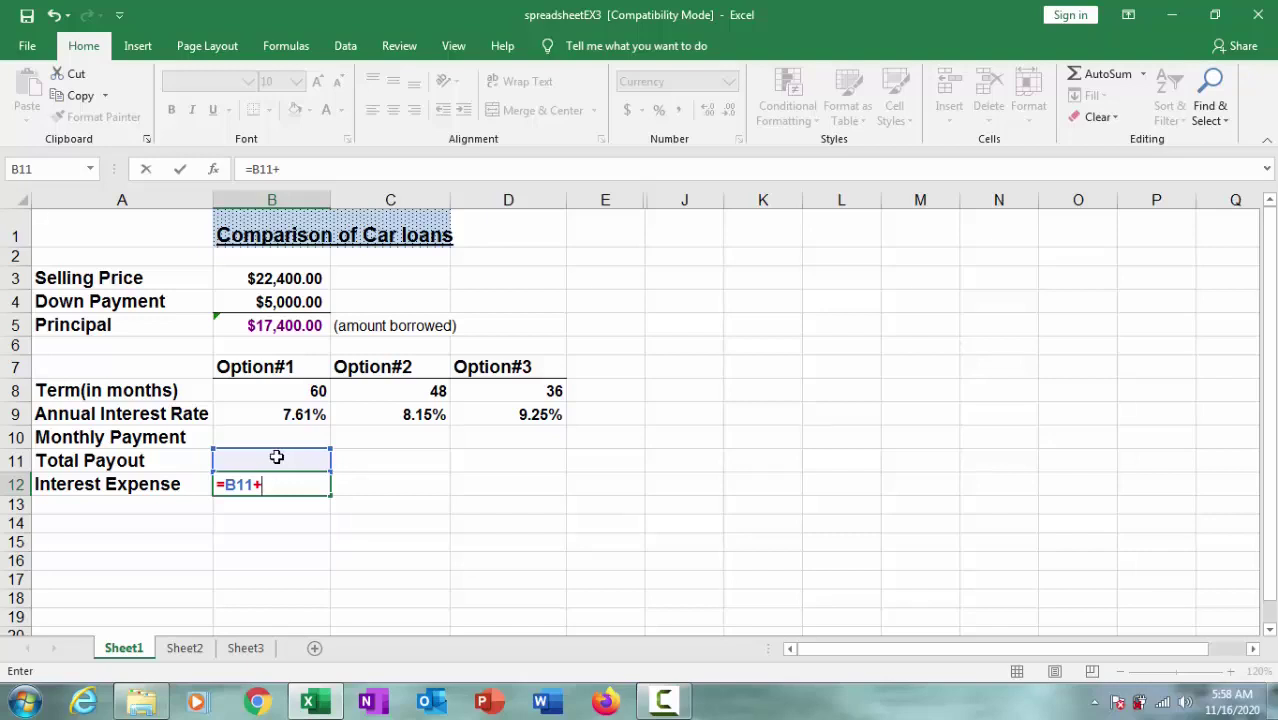
{"action": "left_click", "coordinate": [303, 329]}
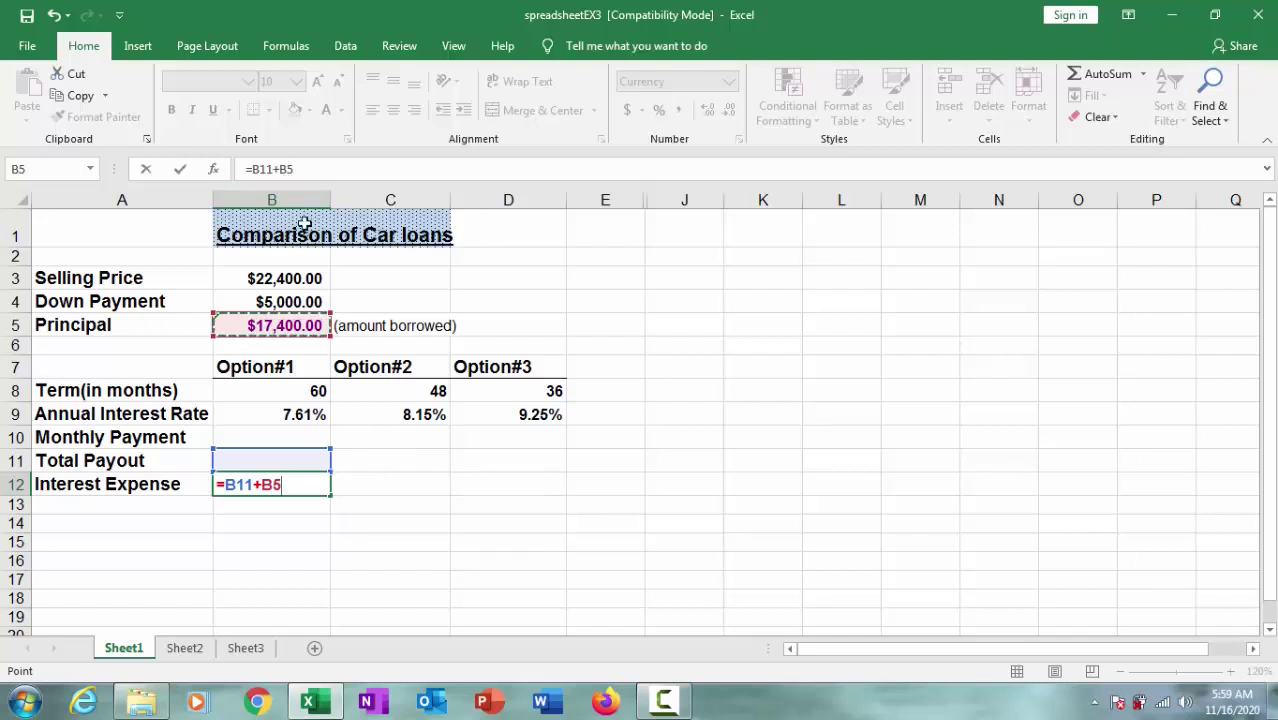
{"action": "left_click", "coordinate": [282, 169]}
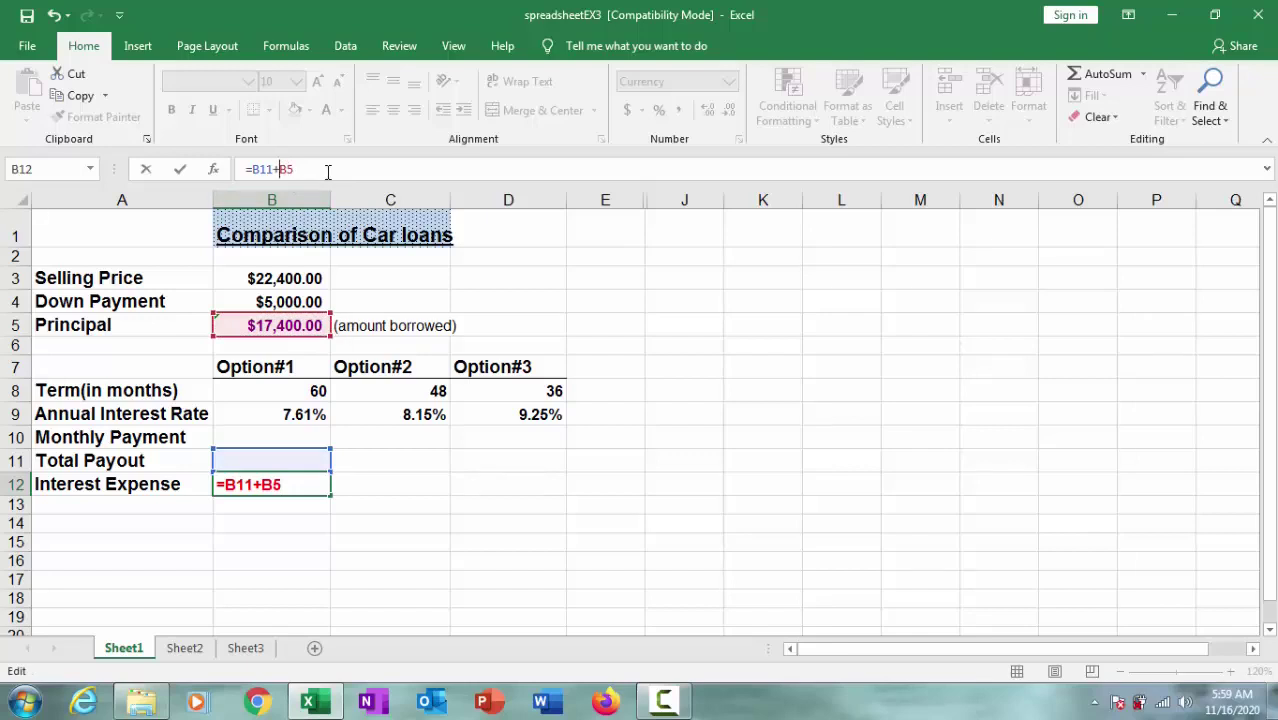
{"action": "type", "text": "$B$"}
{"action": "key", "text": "Return"}
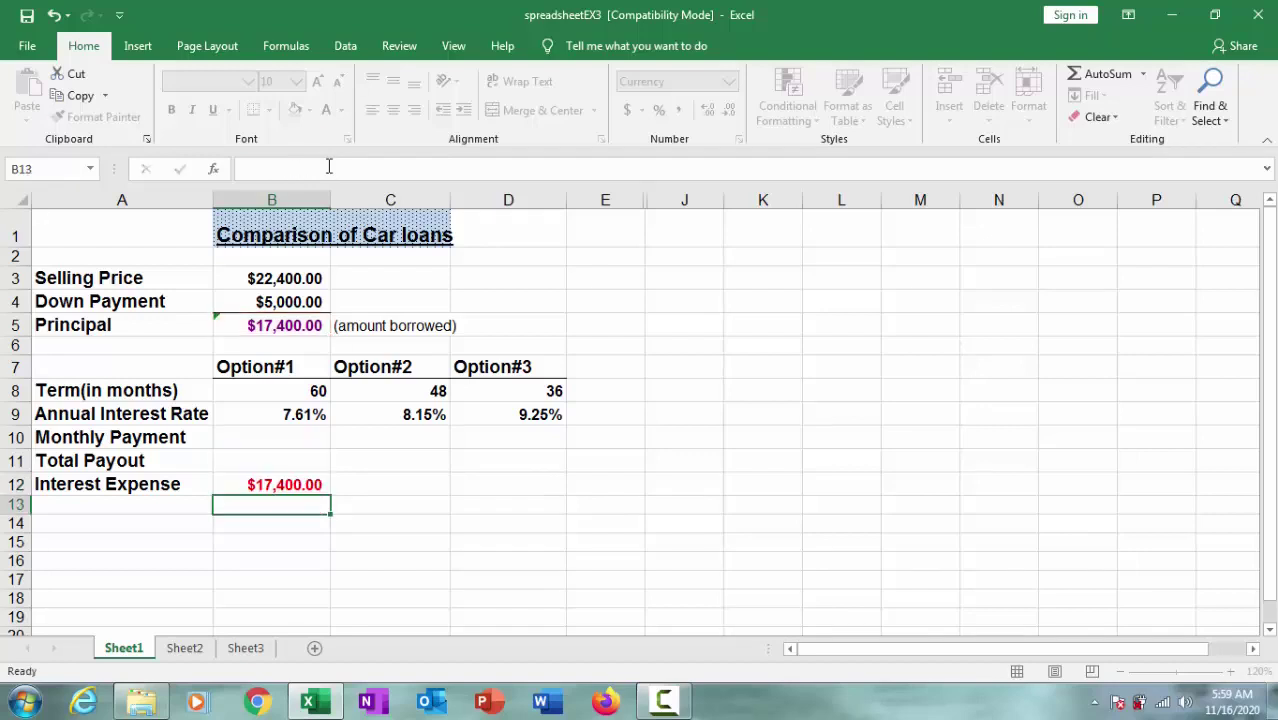
Examine the cell references in Option#1's interest expense formula in B12
{"action": "left_click", "coordinate": [293, 478]}
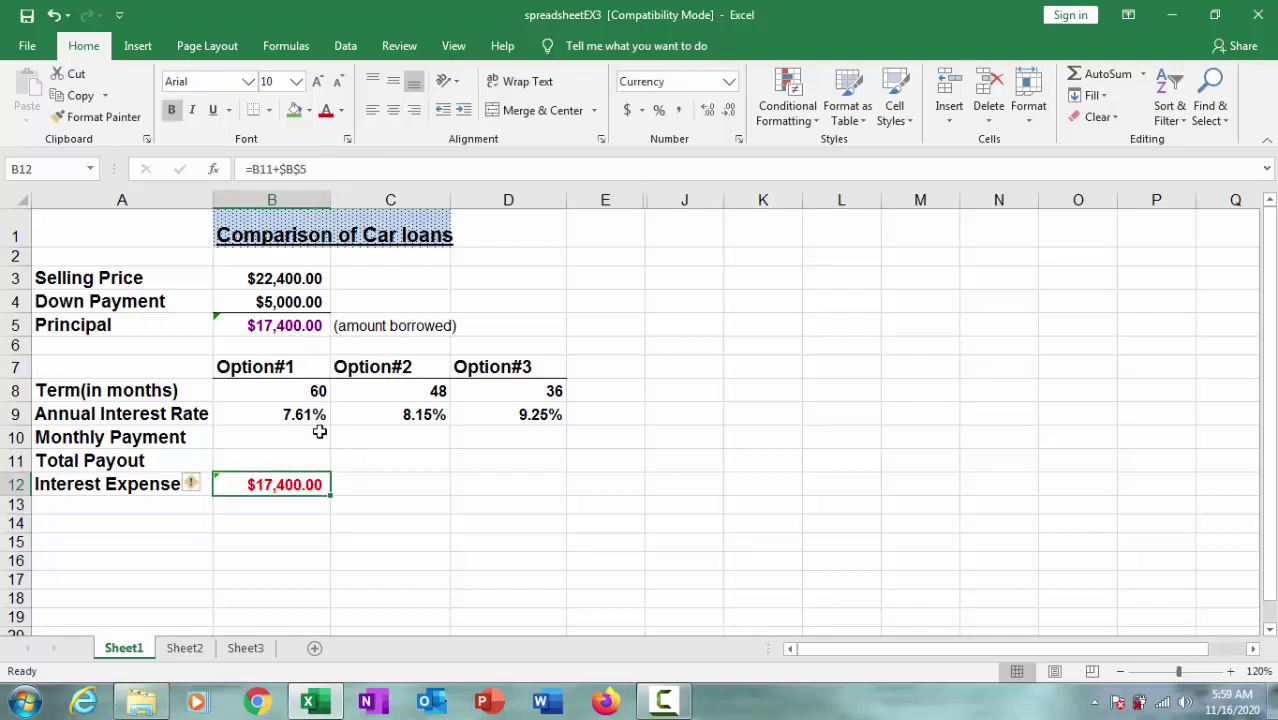
{"action": "left_click", "coordinate": [300, 461]}
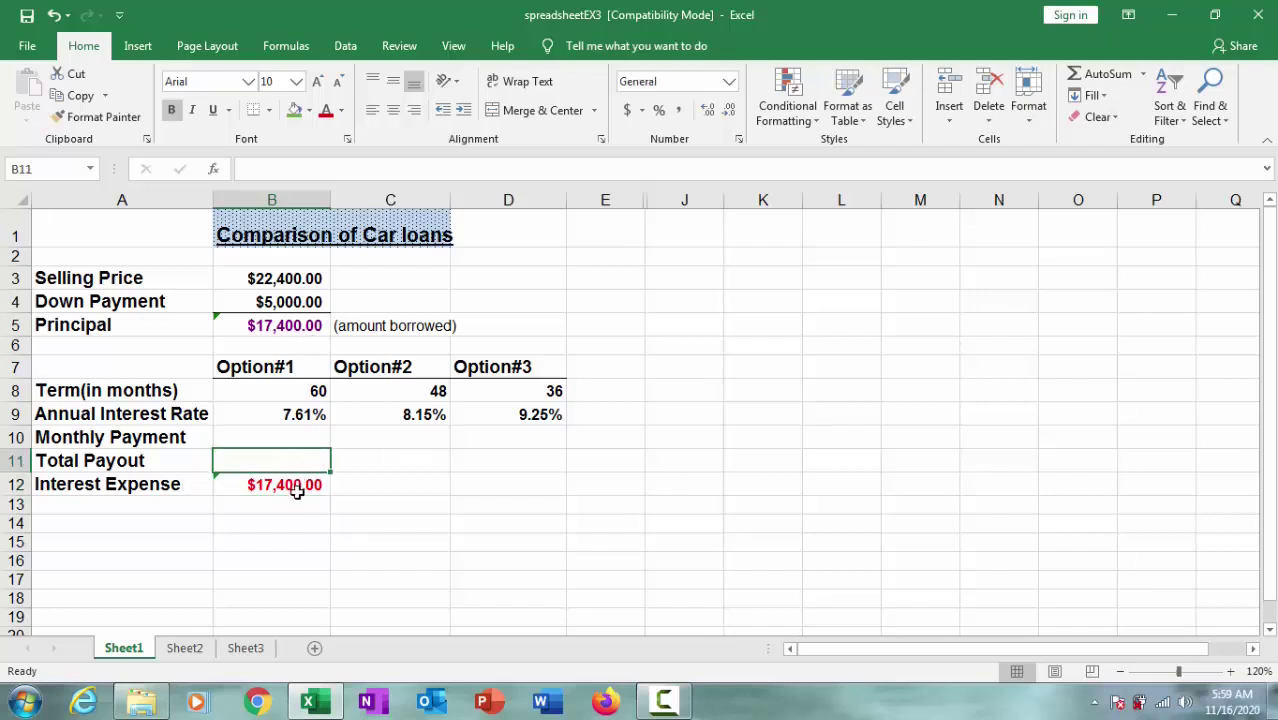
{"action": "double_click", "coordinate": [300, 486]}
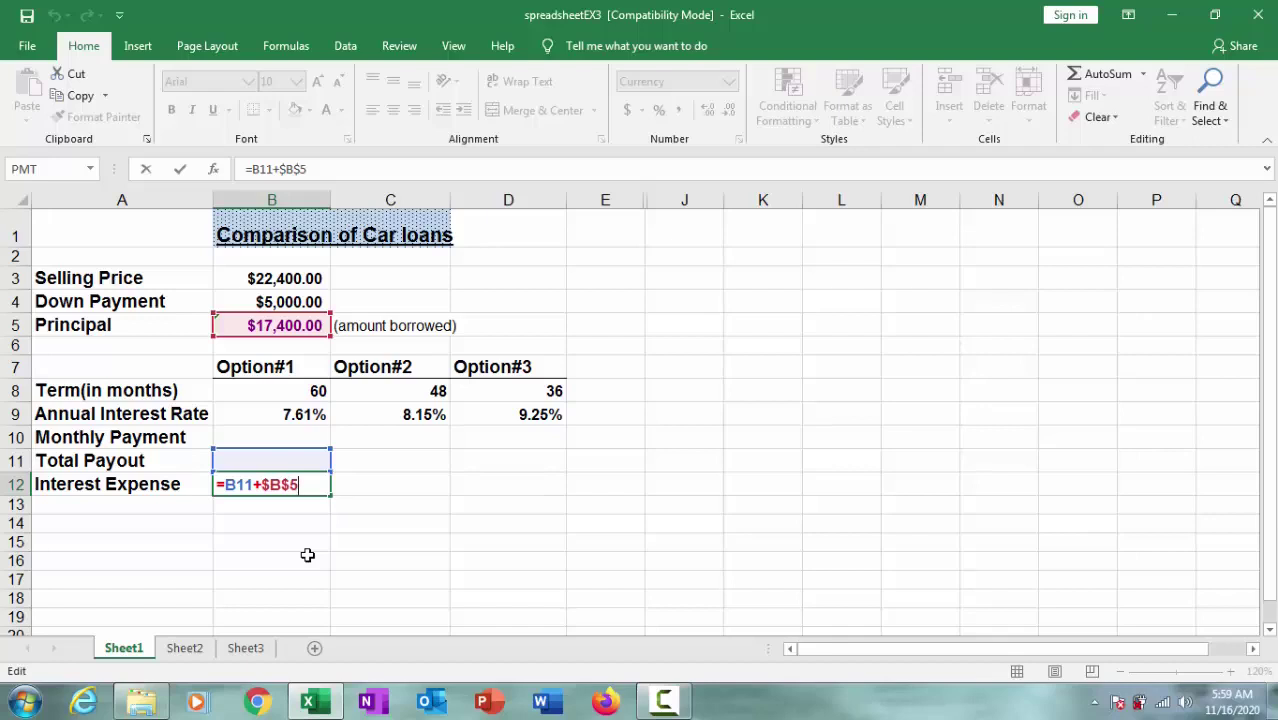
{"action": "key", "text": "ctrl+Return"}
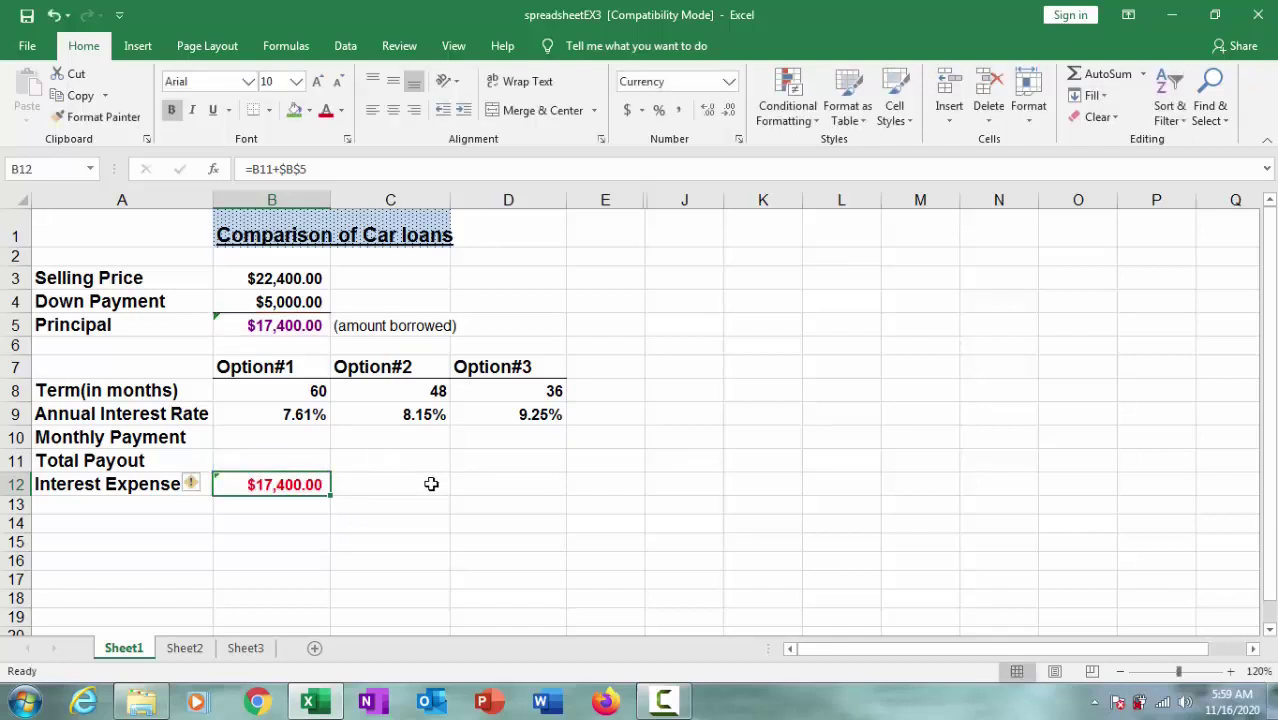
Try extending the interest expense formula from B12 across to D12 with AutoFill and undo it
{"action": "left_click", "coordinate": [433, 485]}
{"action": "left_click", "coordinate": [506, 488]}
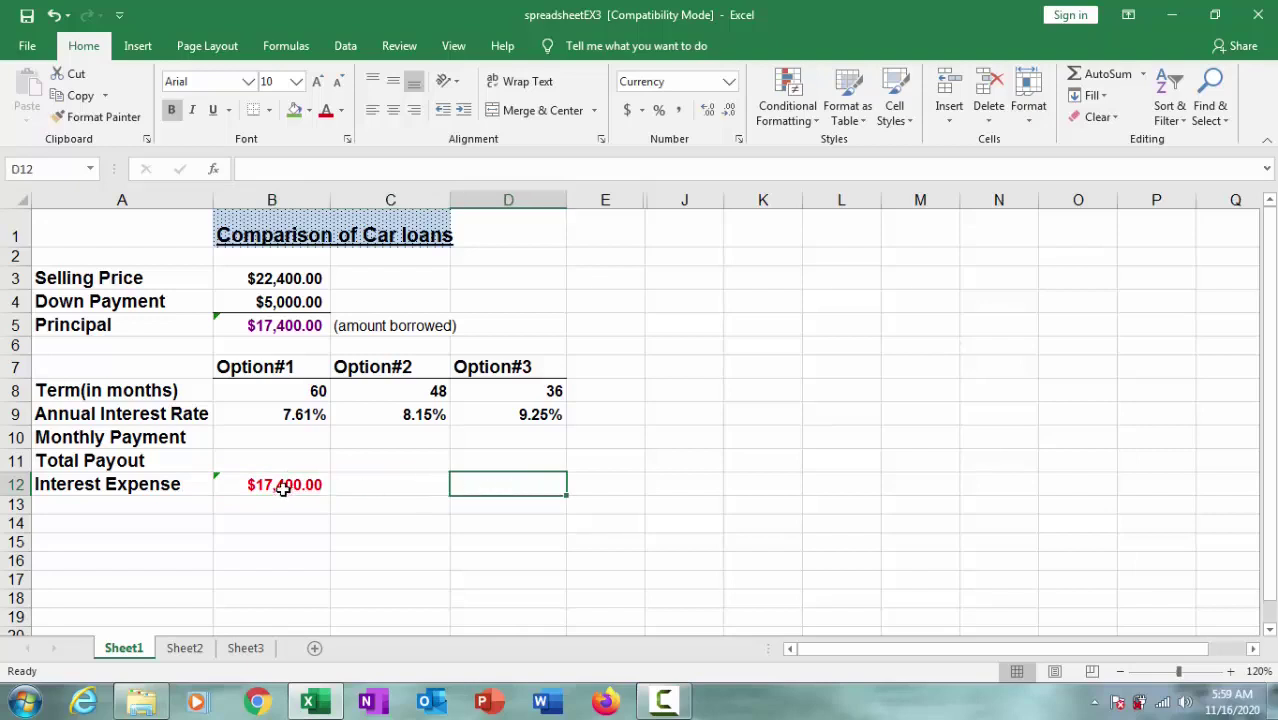
{"action": "left_click_drag", "start_coordinate": [283, 488], "coordinate": [494, 484]}
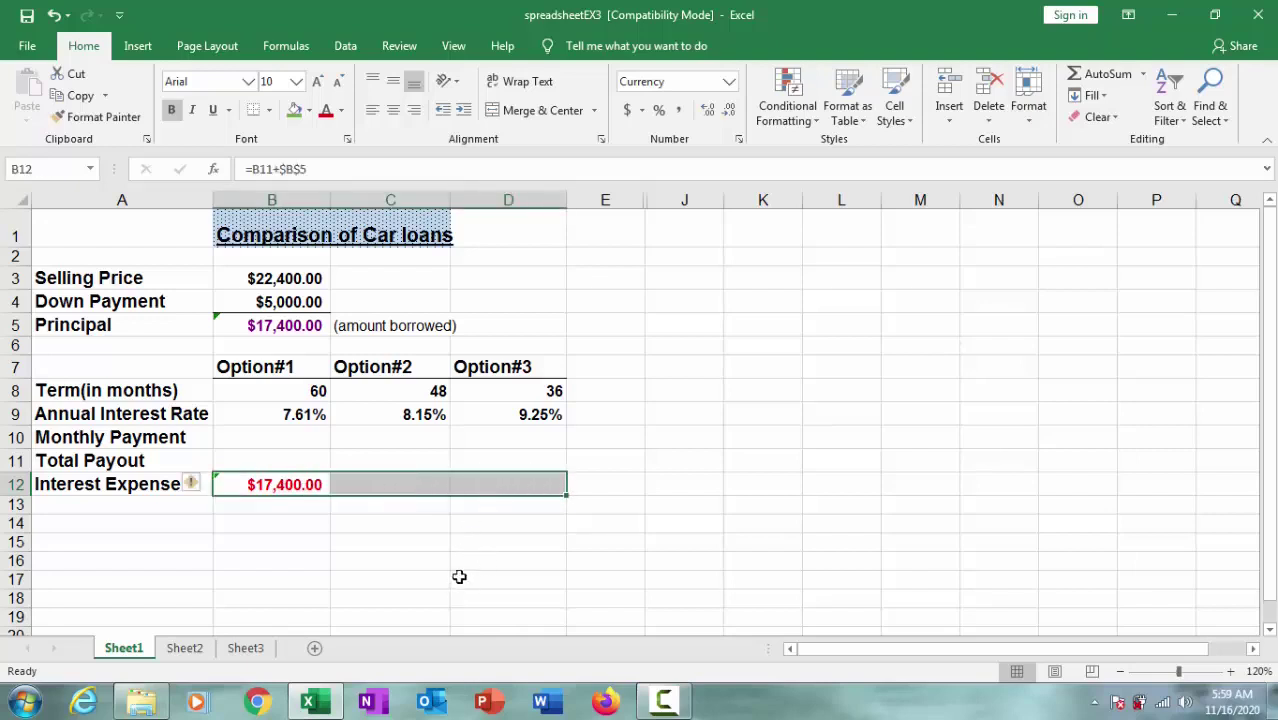
{"action": "left_click", "coordinate": [528, 543]}
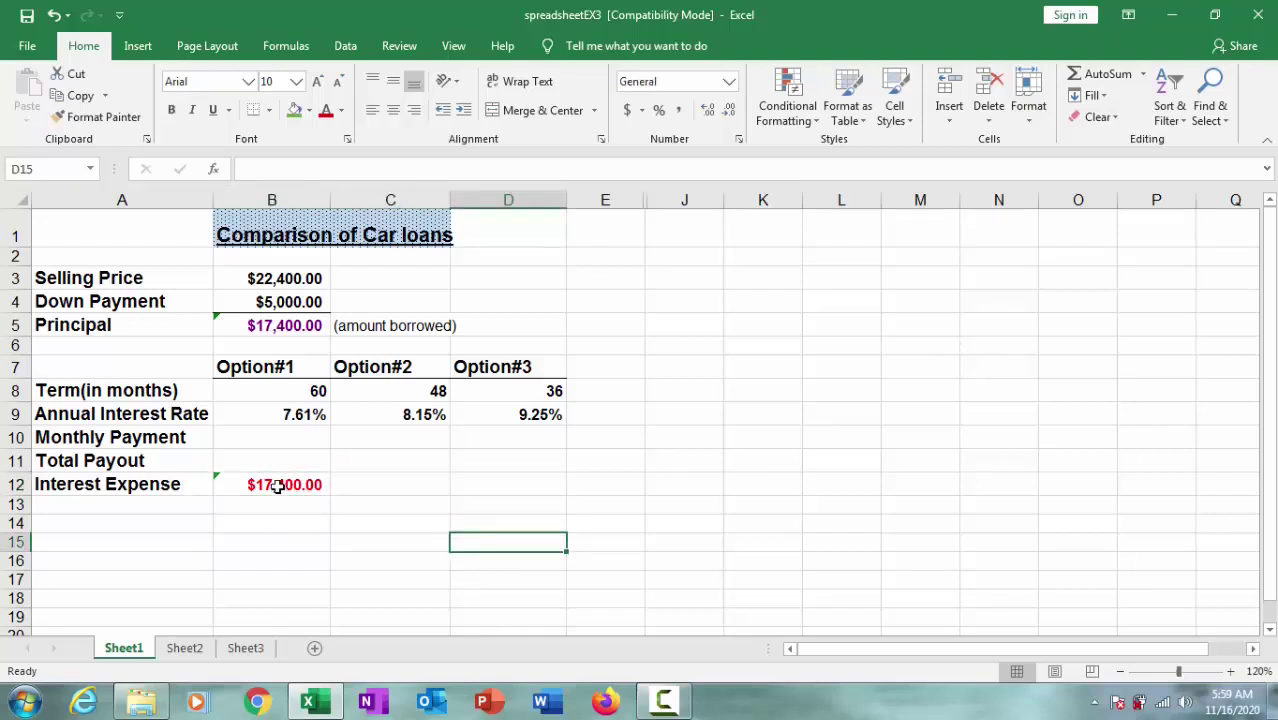
{"action": "left_click", "coordinate": [278, 487]}
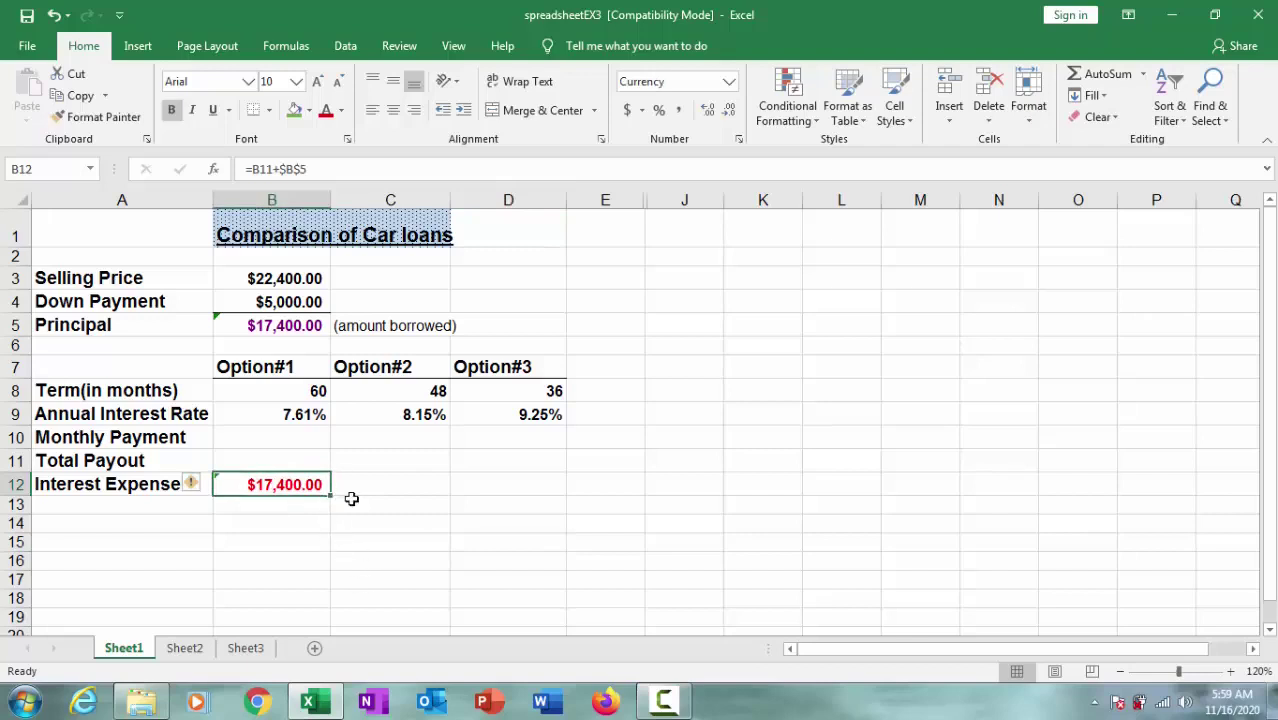
{"action": "left_click_drag", "start_coordinate": [331, 494], "coordinate": [520, 490]}
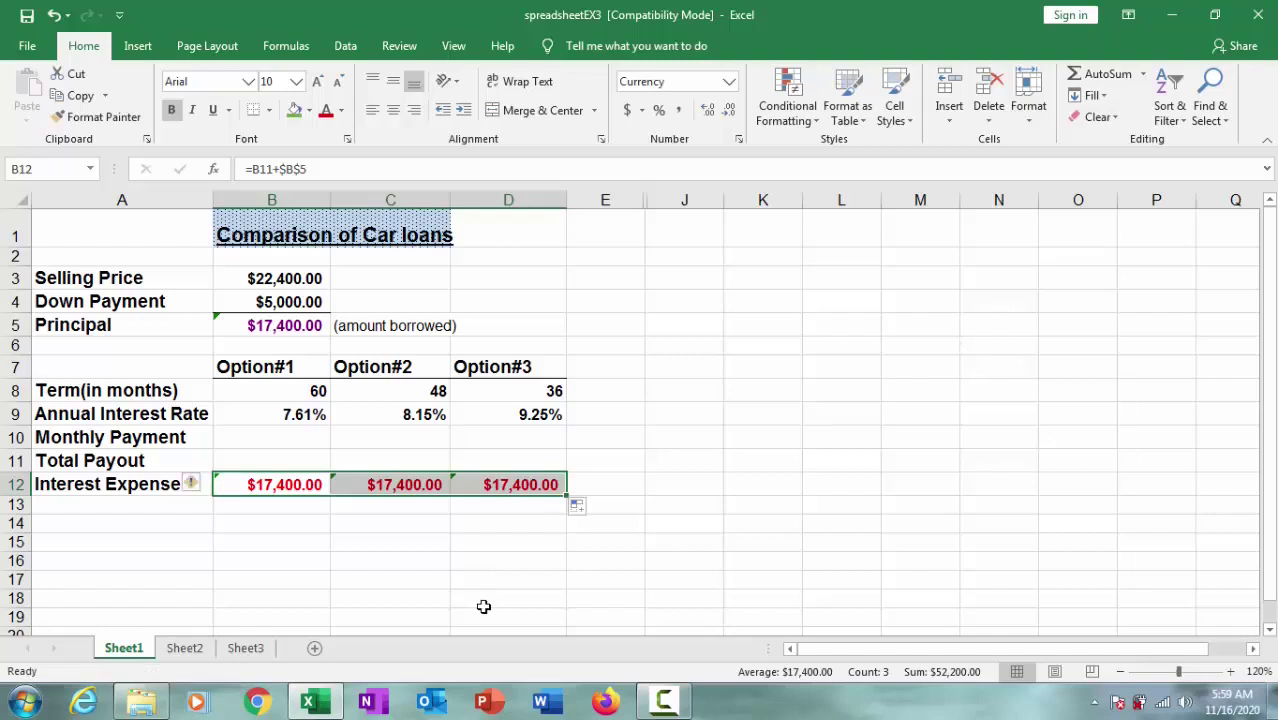
{"action": "key", "text": "ctrl+z"}
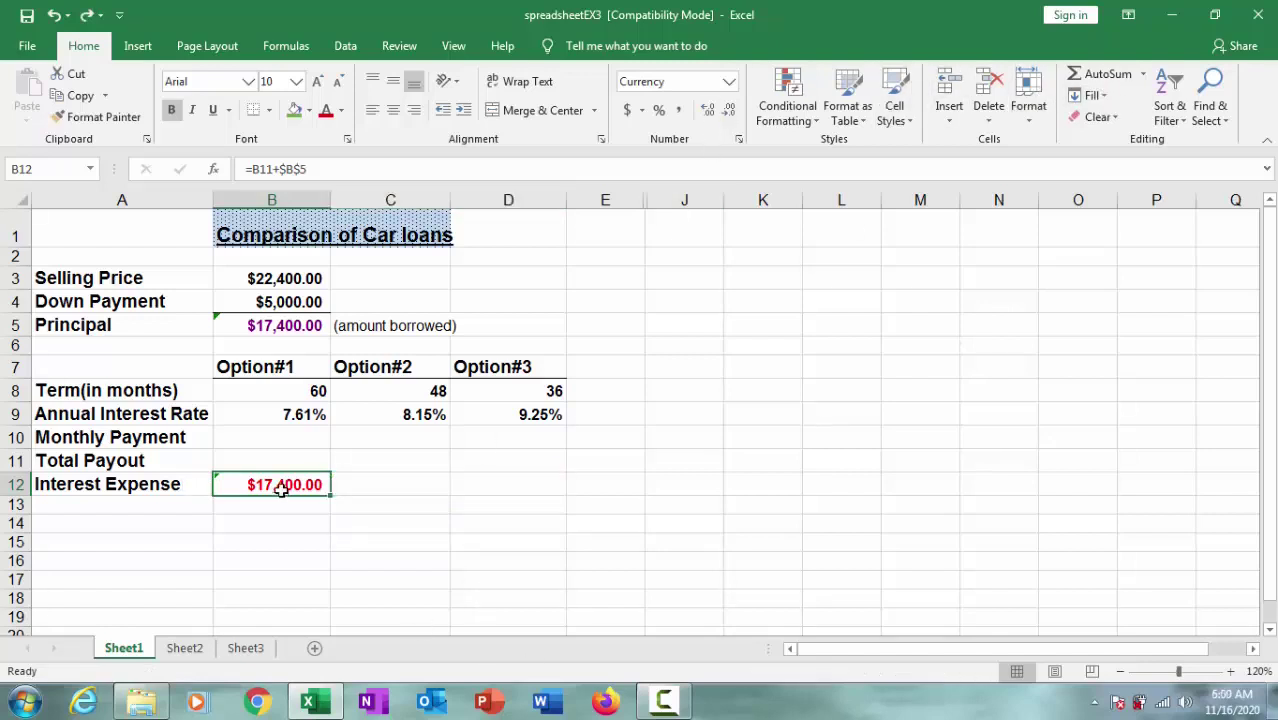
Try filling the interest expense formula across B12:D12 with the Fill command and undo the fill
{"action": "left_click", "coordinate": [394, 485]}
{"action": "left_click_drag", "start_coordinate": [314, 483], "coordinate": [492, 485]}
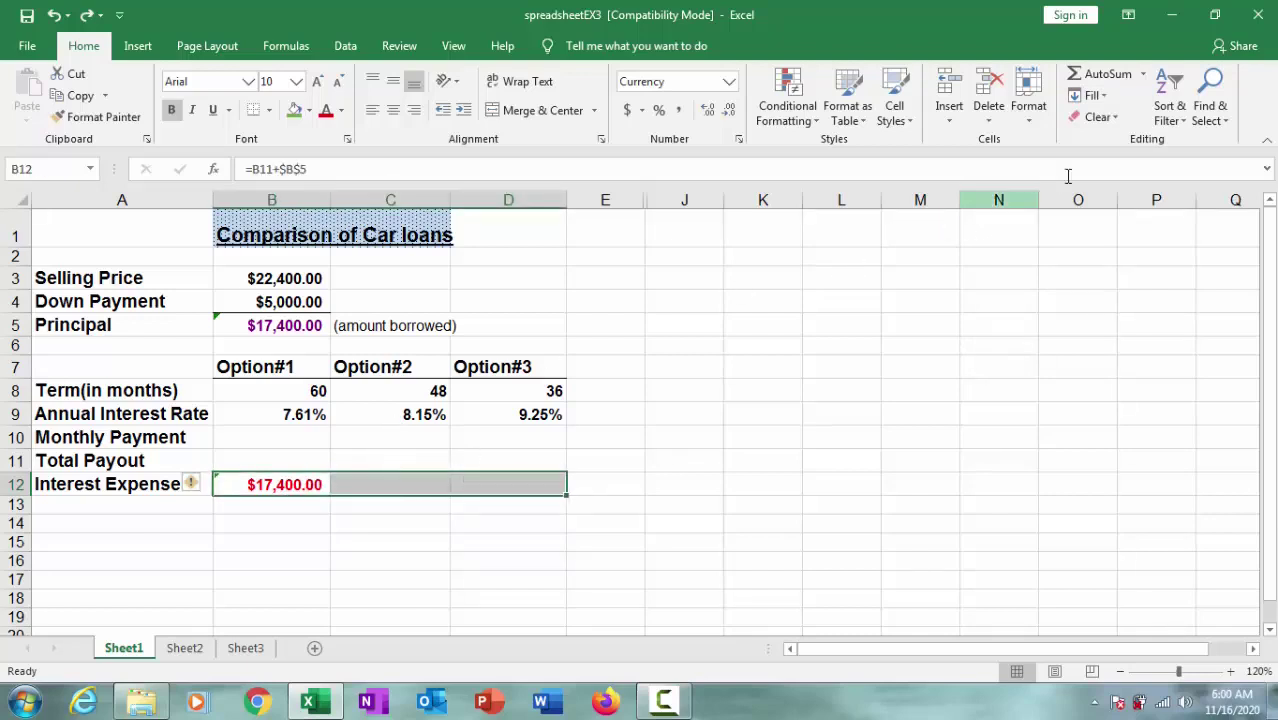
{"action": "left_click", "coordinate": [1090, 95]}
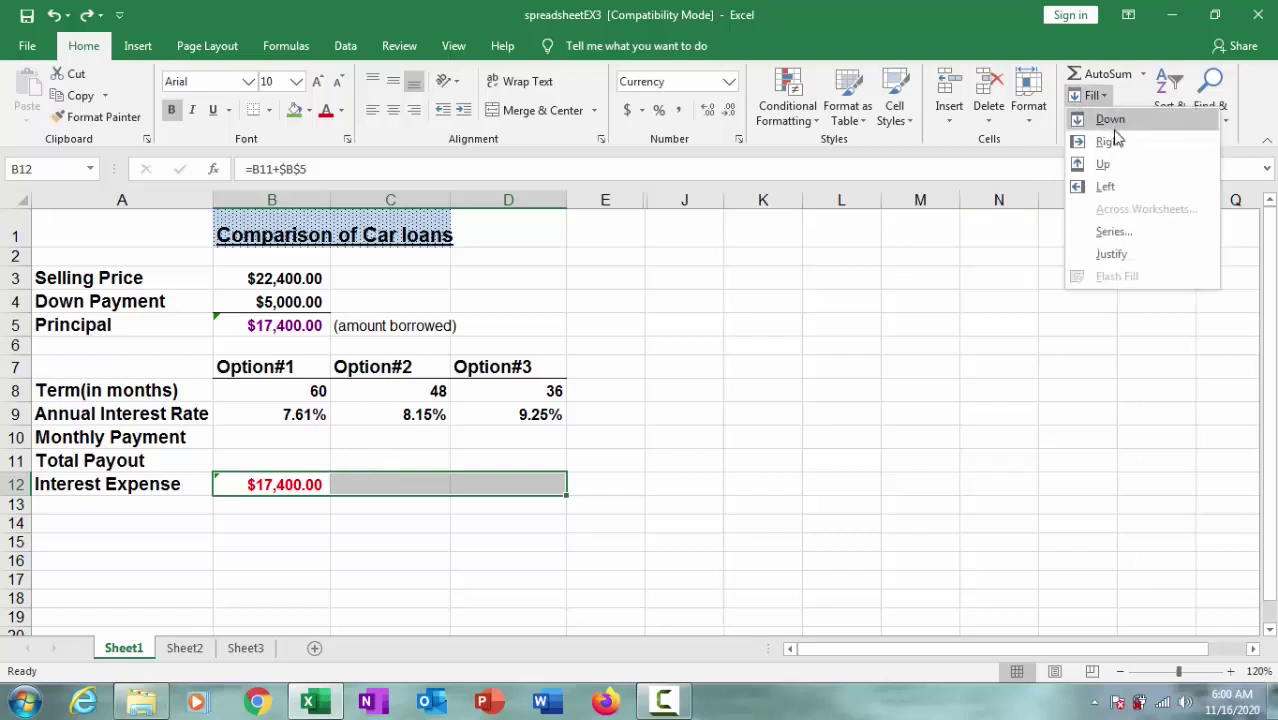
{"action": "left_click", "coordinate": [731, 424]}
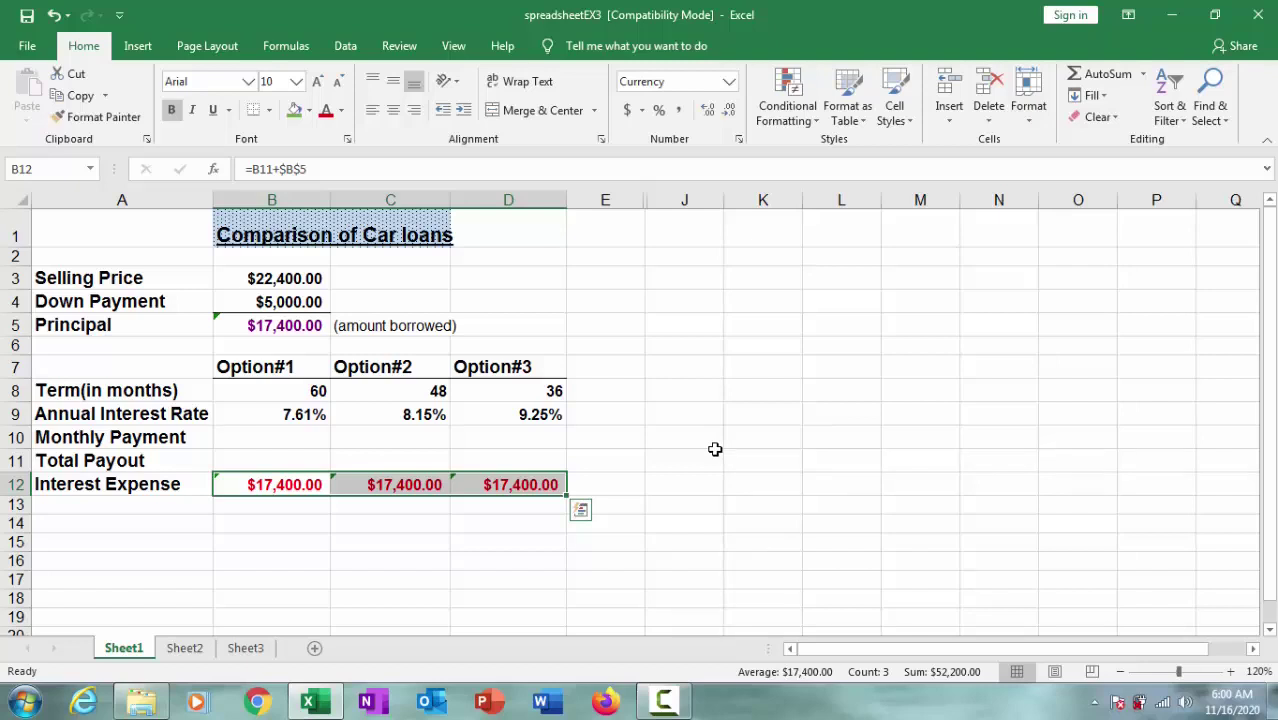
{"action": "key", "text": "ctrl+z"}
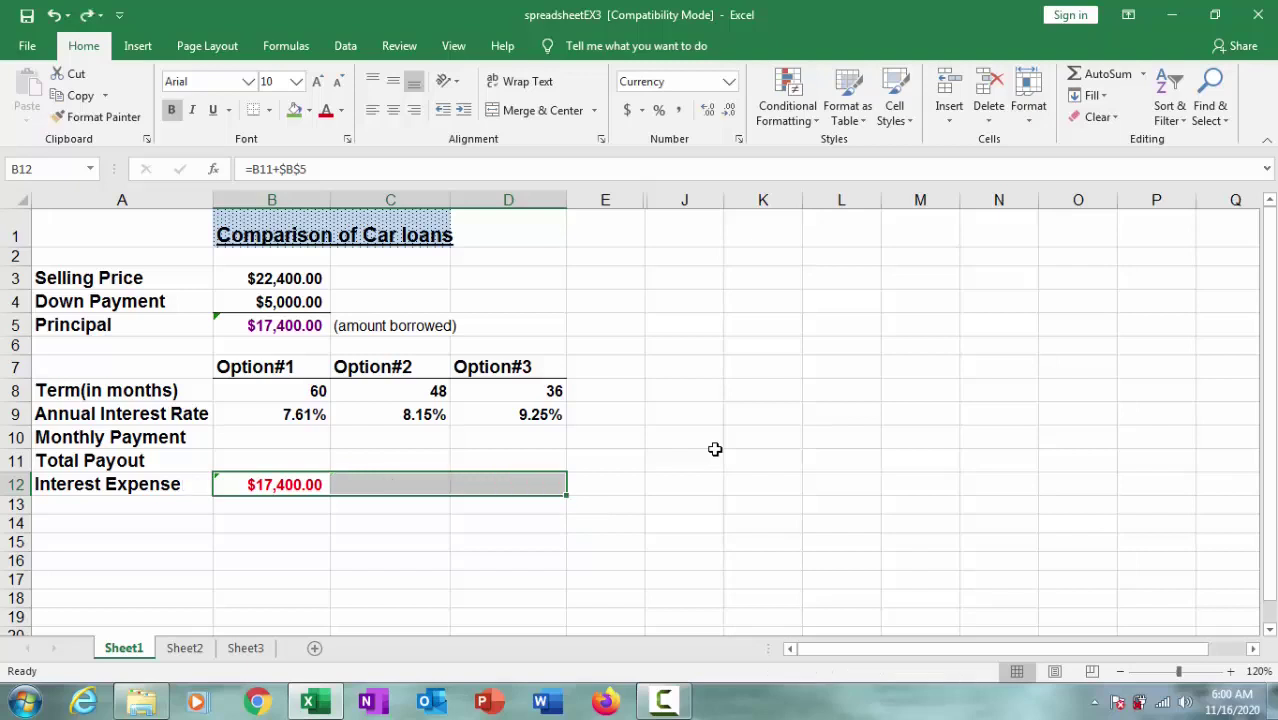
Copy the interest expense formula from B12 to C12 and D12 with AutoFill and open C12's formula to check its references
{"action": "left_click", "coordinate": [382, 545]}
{"action": "left_click", "coordinate": [303, 485]}
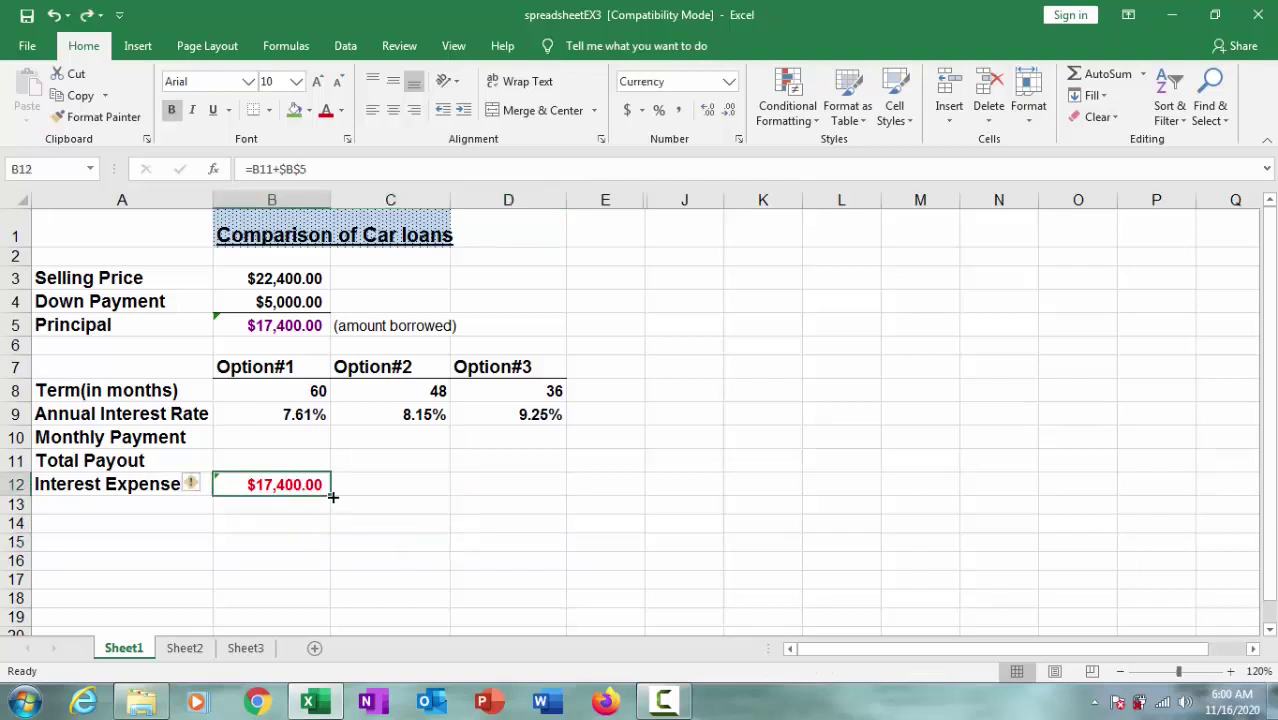
{"action": "left_click_drag", "start_coordinate": [333, 497], "coordinate": [530, 515]}
{"action": "left_click", "coordinate": [522, 540]}
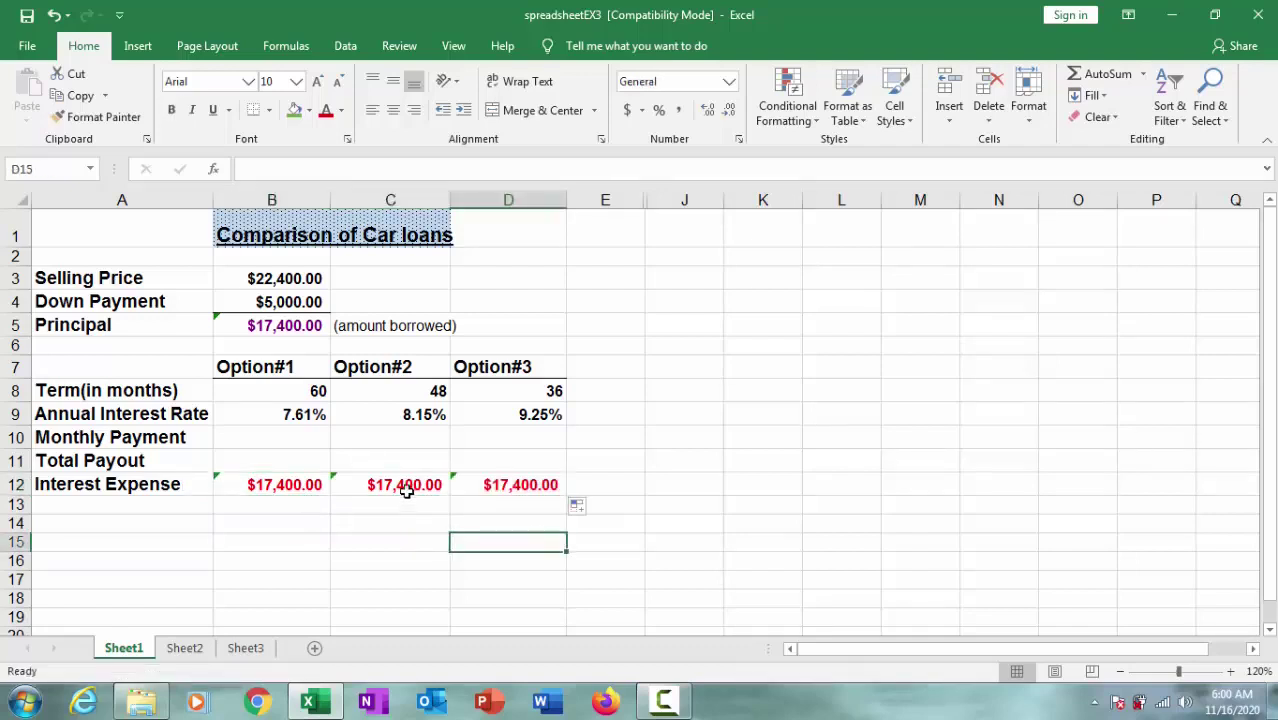
{"action": "double_click", "coordinate": [410, 484]}
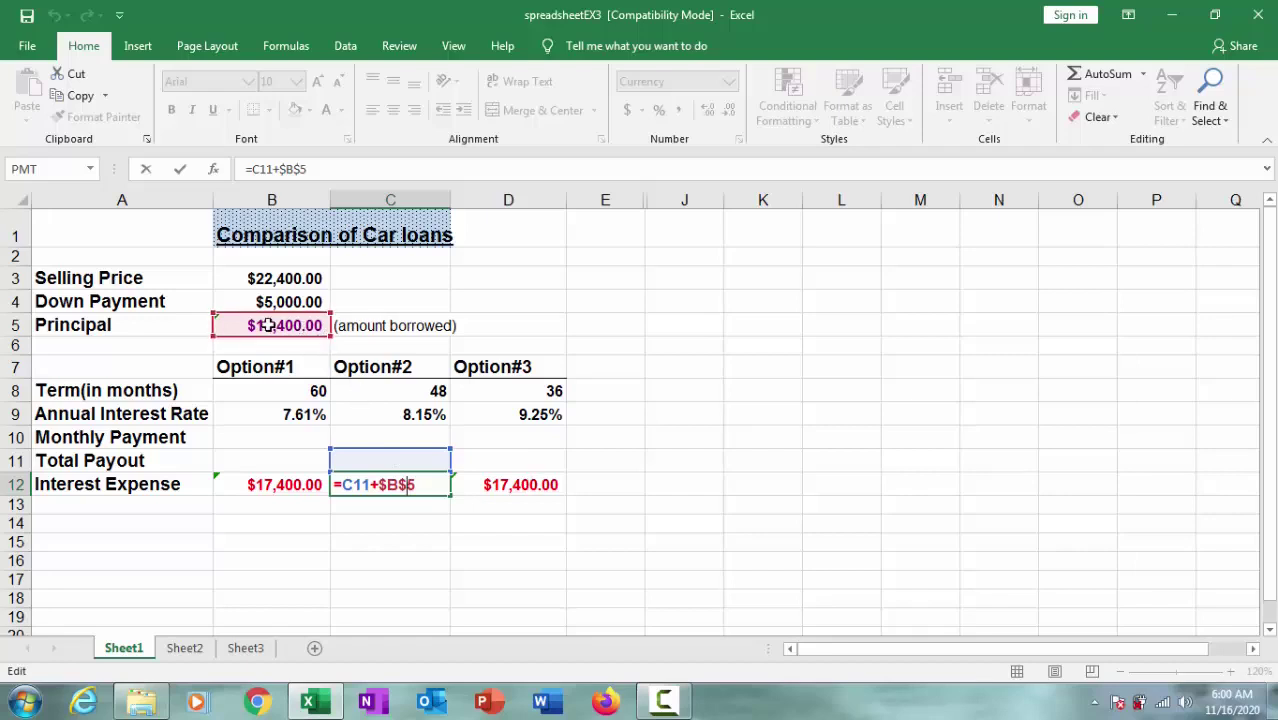
Examine the cell references in Option#3's interest expense formula in D12
{"action": "left_click", "coordinate": [535, 486]}
{"action": "double_click", "coordinate": [535, 486]}
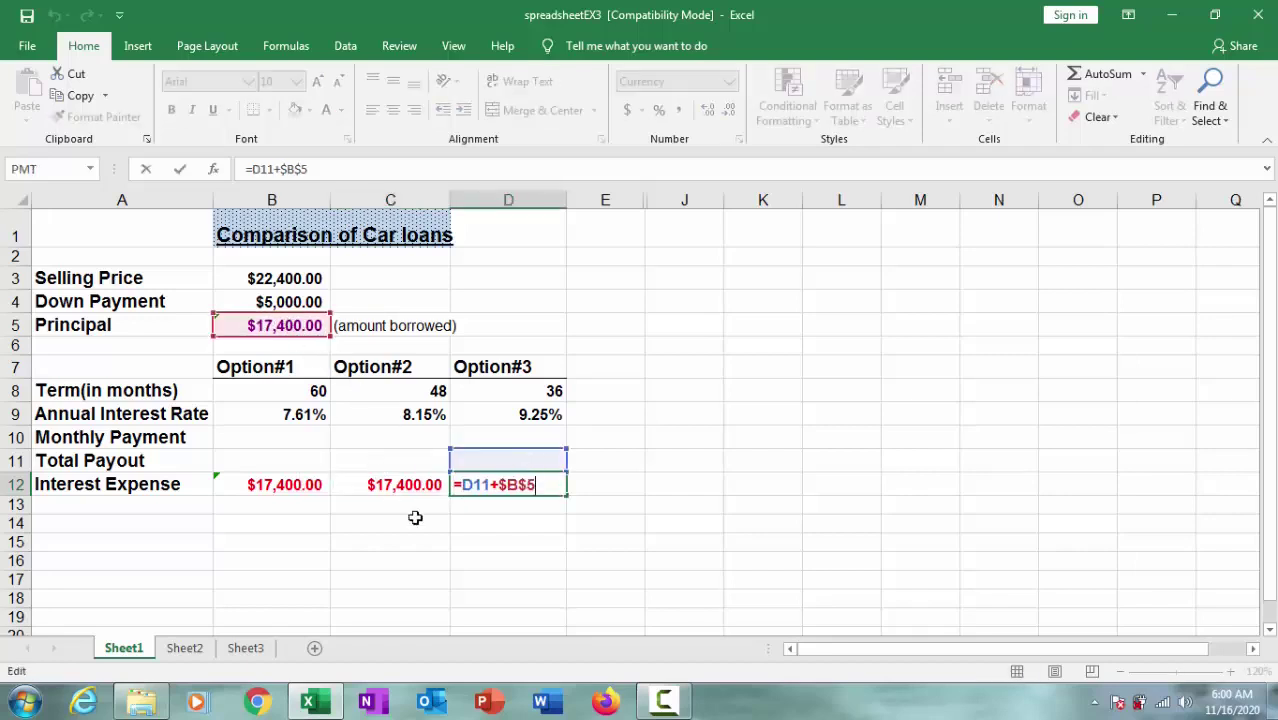
{"action": "key", "text": "Escape"}
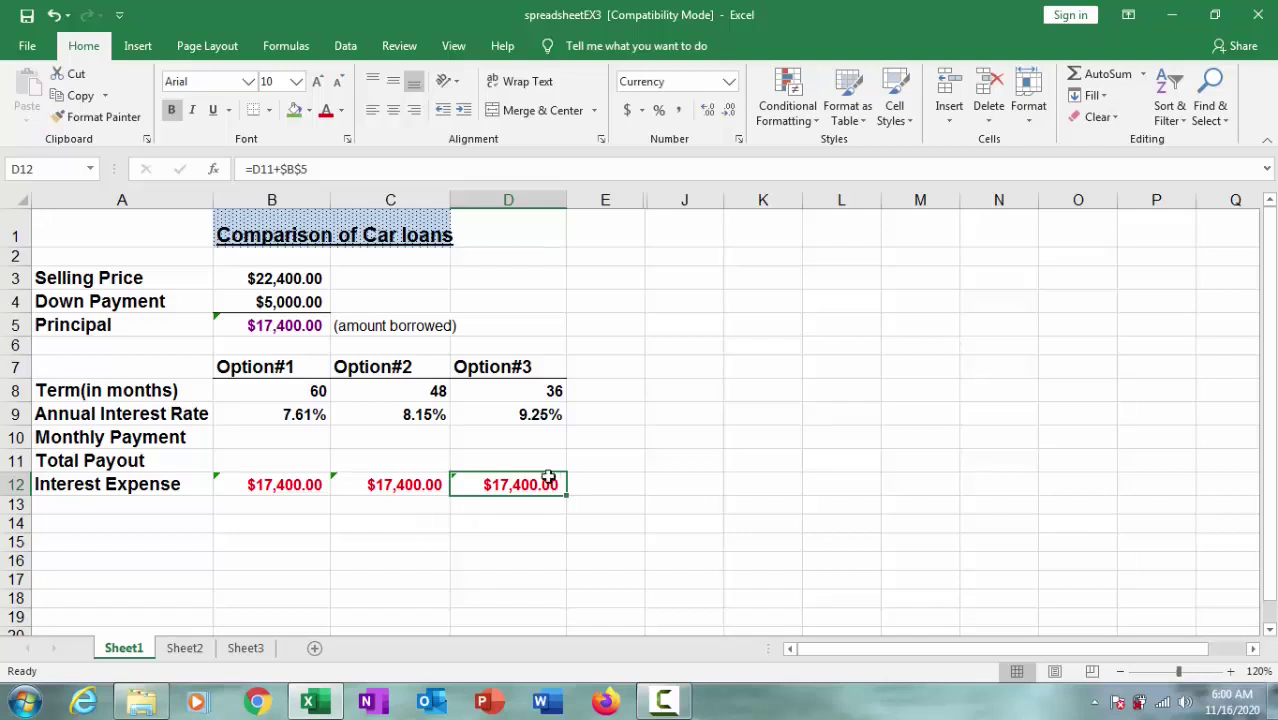
{"action": "left_click", "coordinate": [254, 169]}
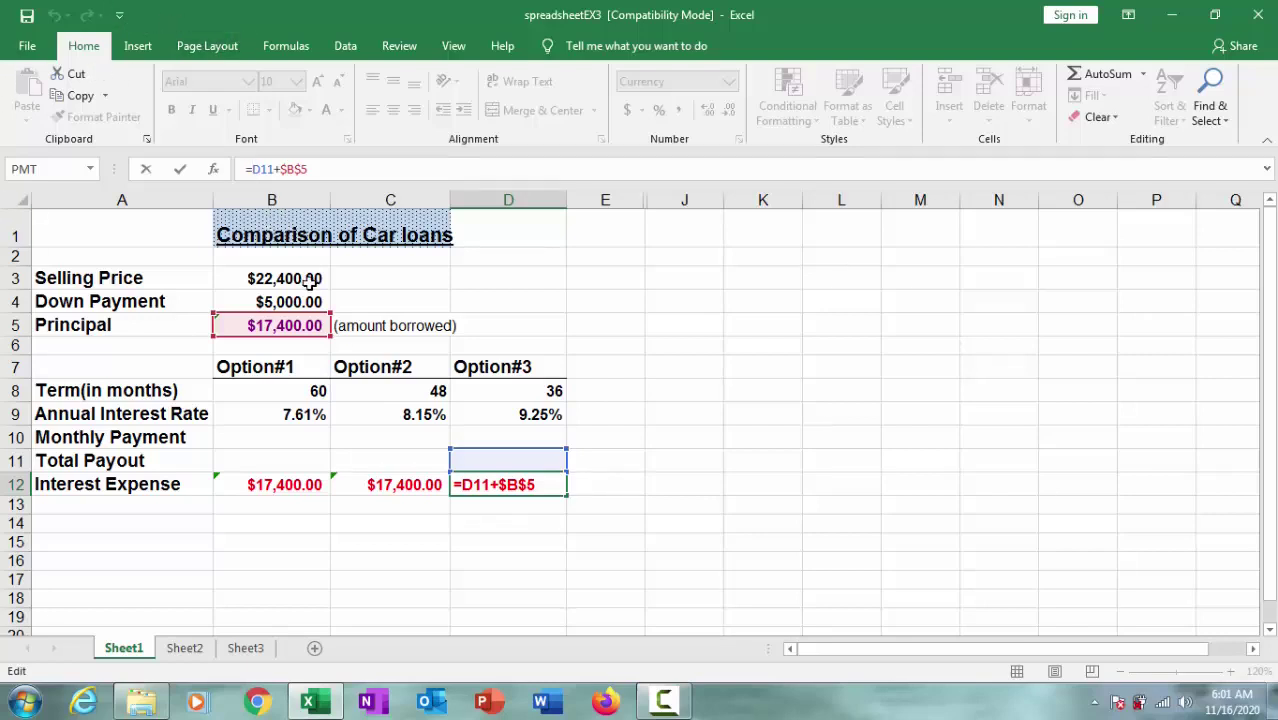
{"action": "left_click", "coordinate": [258, 437]}
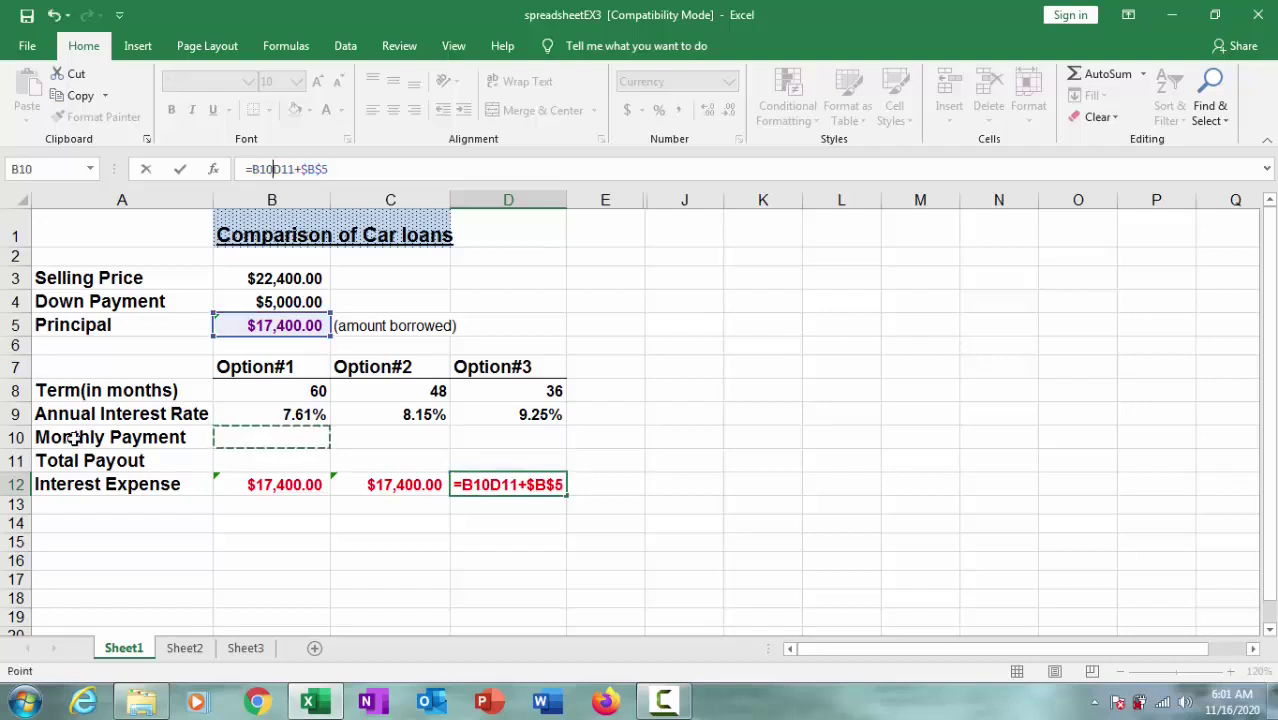
{"action": "key", "text": "Escape"}
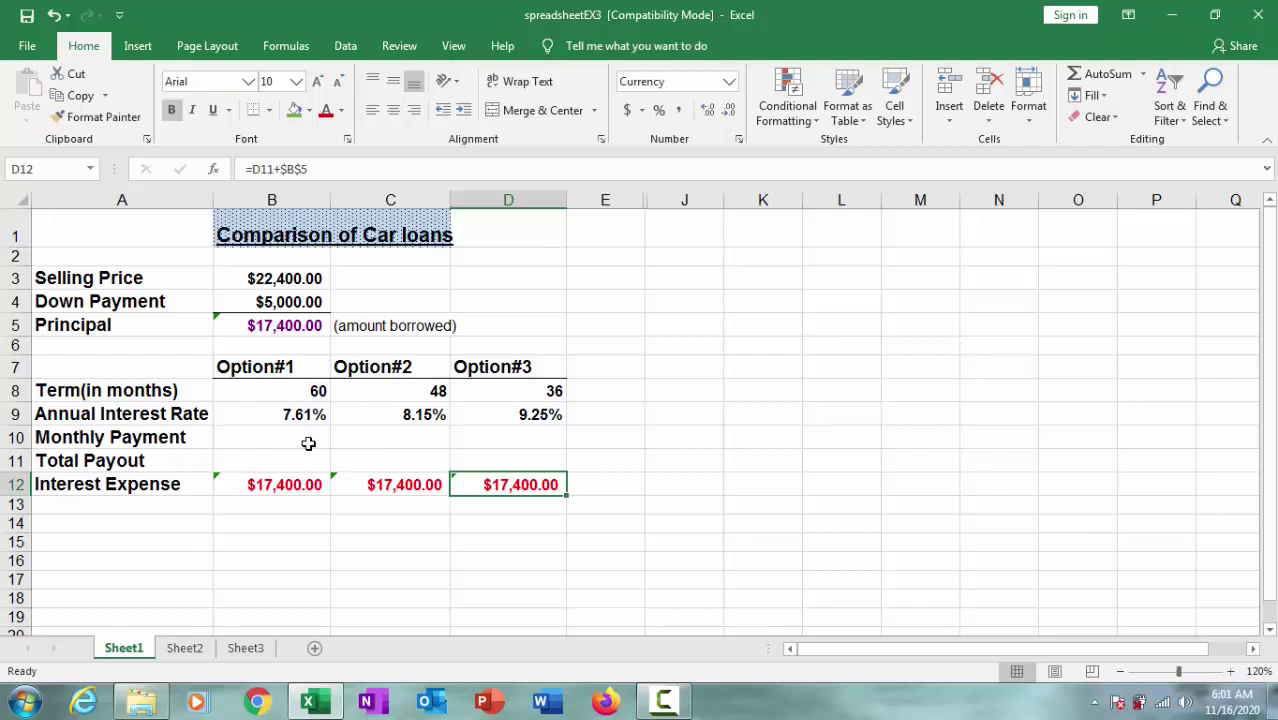
{"action": "double_click", "coordinate": [538, 485]}
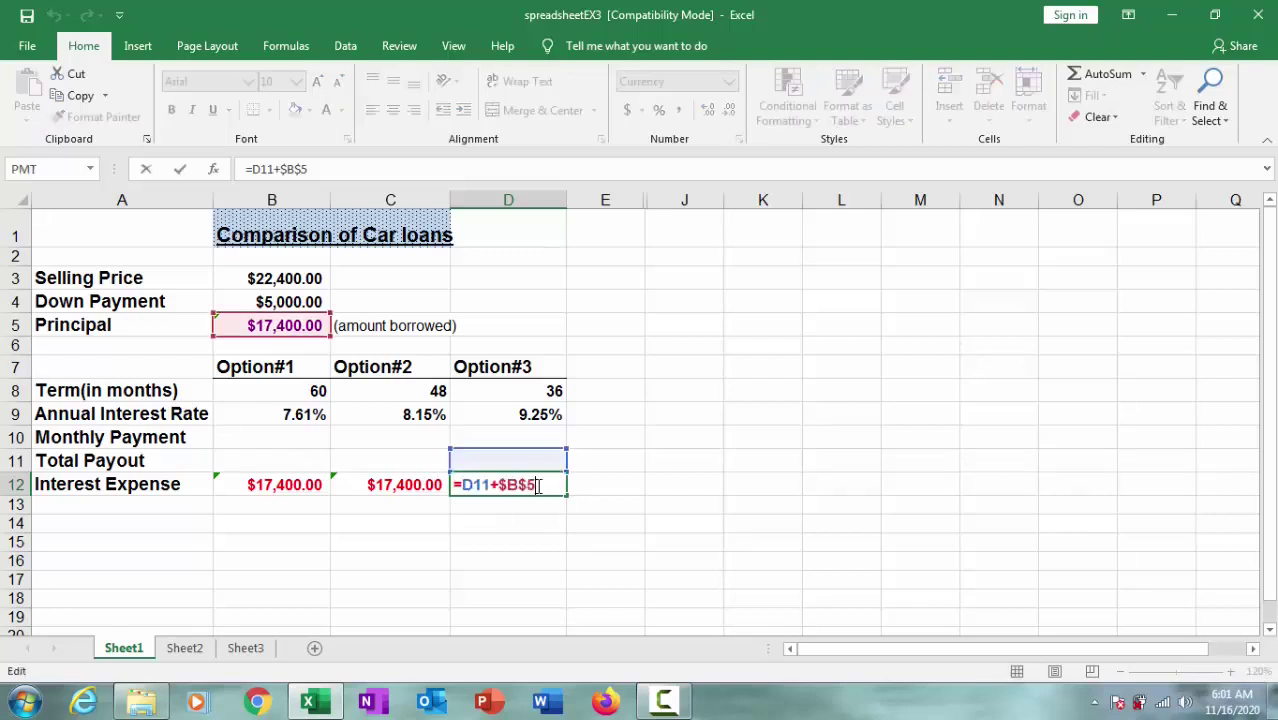
{"action": "left_click", "coordinate": [292, 438]}
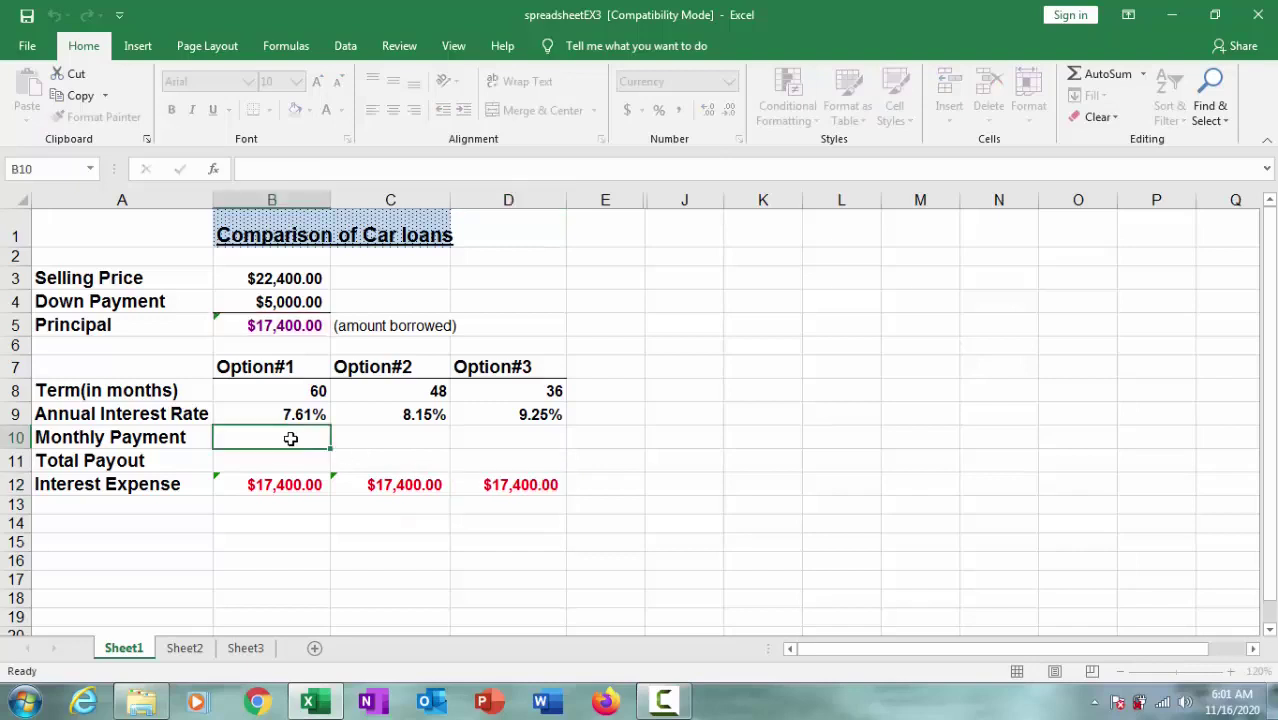
{"action": "left_click", "coordinate": [521, 485]}
{"action": "double_click", "coordinate": [520, 487]}
{"action": "left_click", "coordinate": [292, 438]}
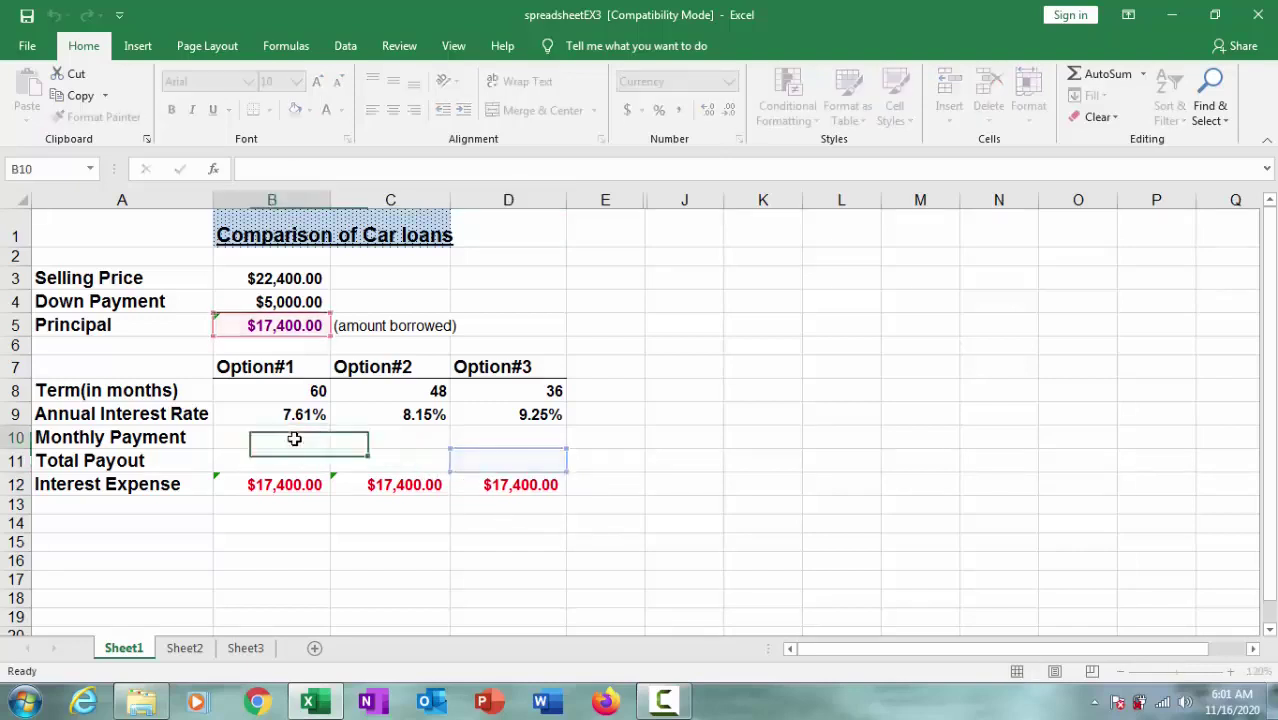
{"action": "left_click", "coordinate": [410, 484]}
{"action": "left_click", "coordinate": [297, 442]}
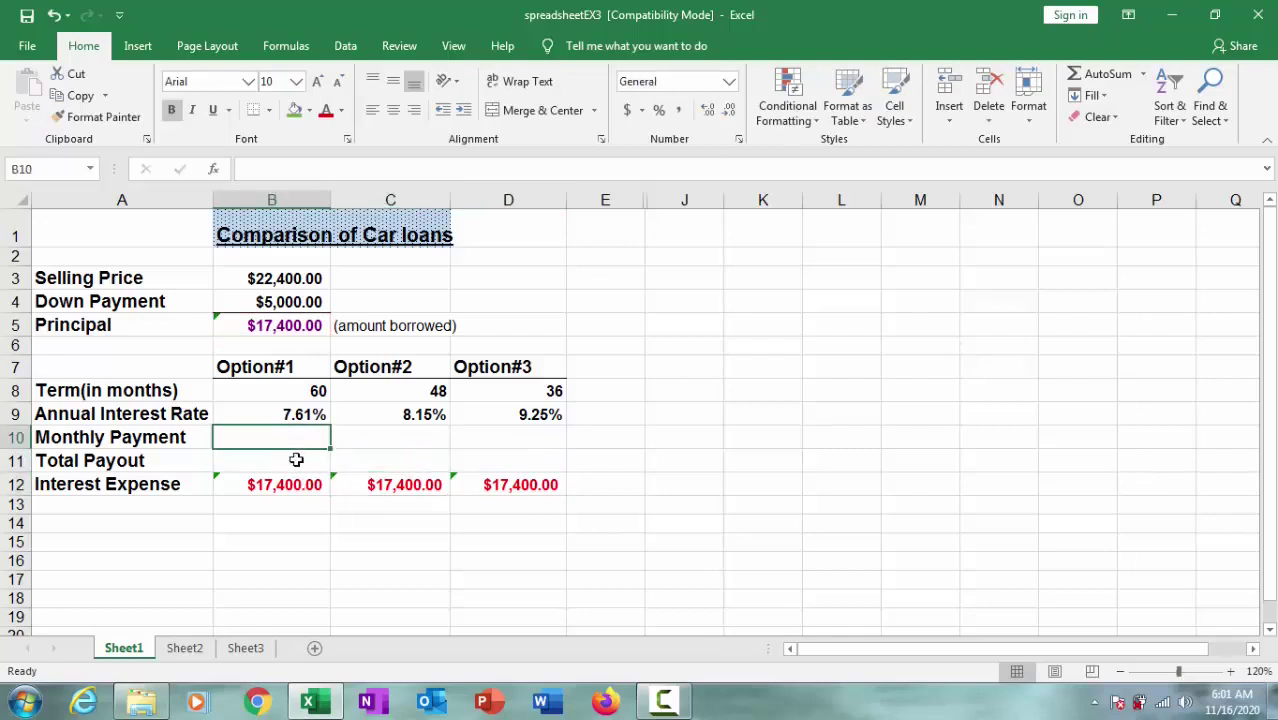
{"action": "left_click", "coordinate": [297, 459]}
{"action": "left_click", "coordinate": [302, 436]}
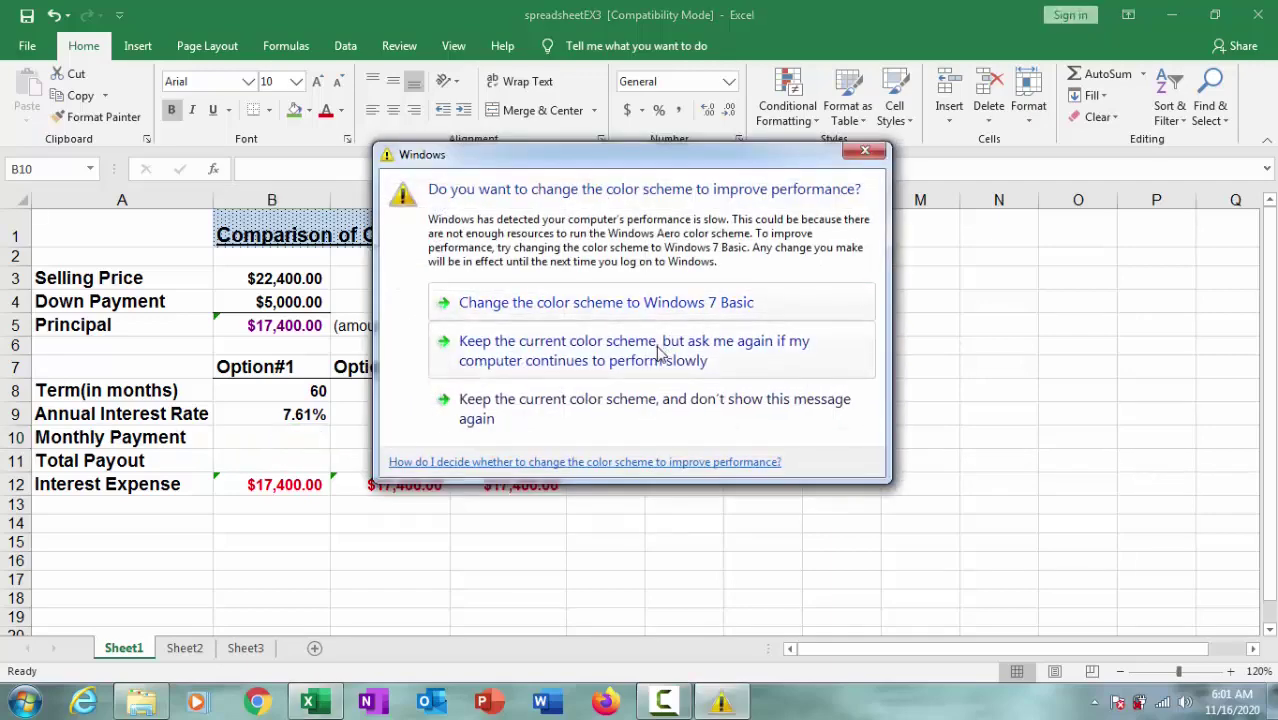
Keep the current Windows color scheme and start inserting a function in B10 for Option#1's monthly payment
{"action": "left_click", "coordinate": [662, 352]}
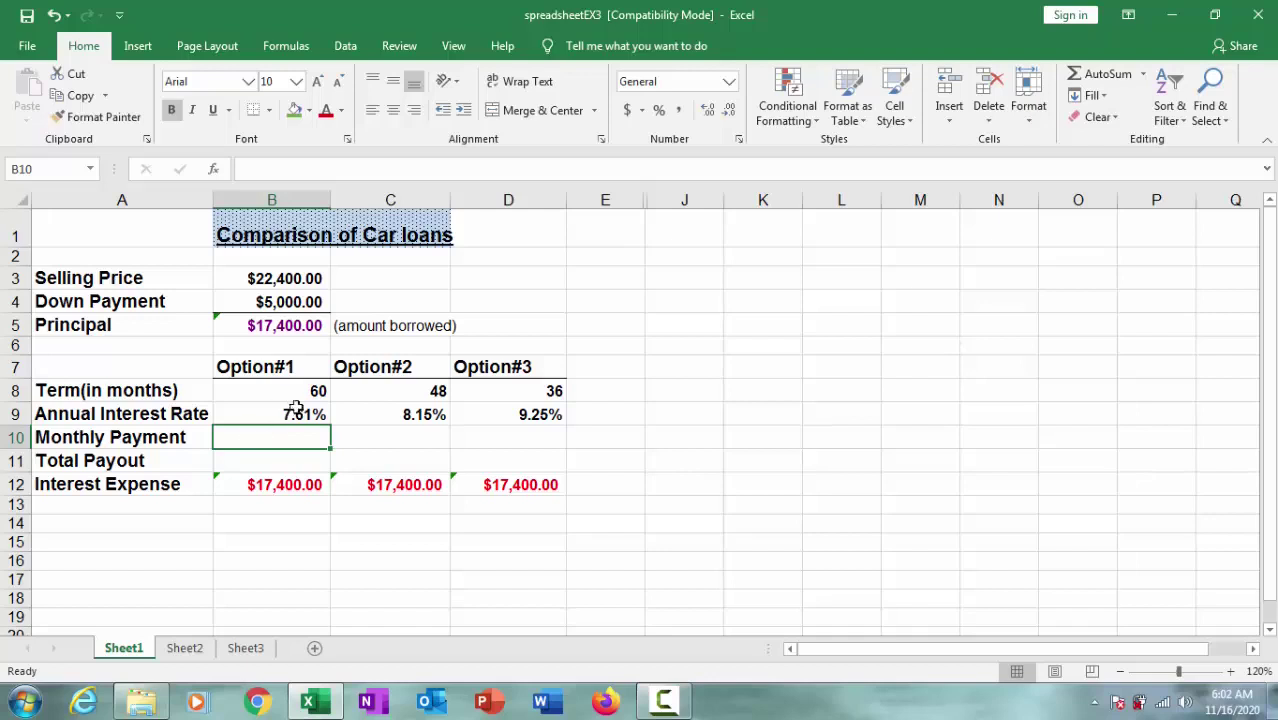
{"action": "left_click", "coordinate": [305, 461]}
{"action": "left_click", "coordinate": [295, 438]}
{"action": "left_click", "coordinate": [288, 47]}
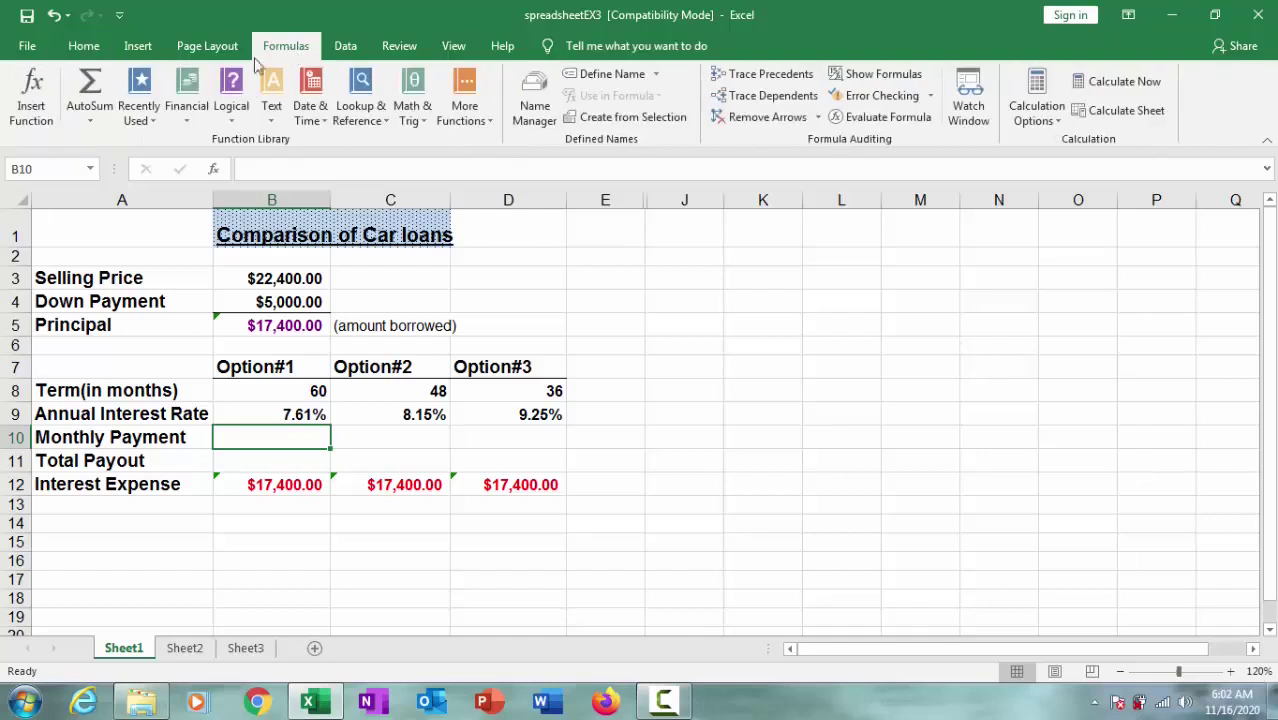
{"action": "left_click", "coordinate": [30, 90]}
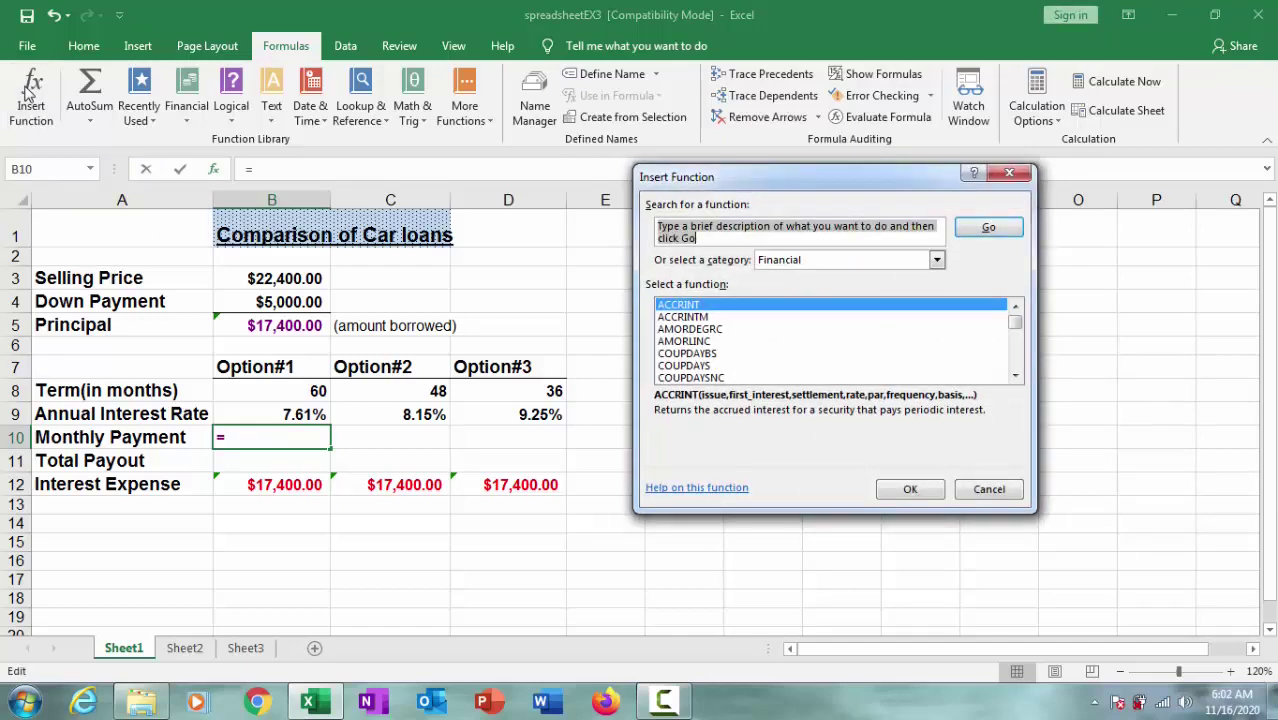
{"action": "left_click_drag", "start_coordinate": [731, 182], "coordinate": [414, 103]}
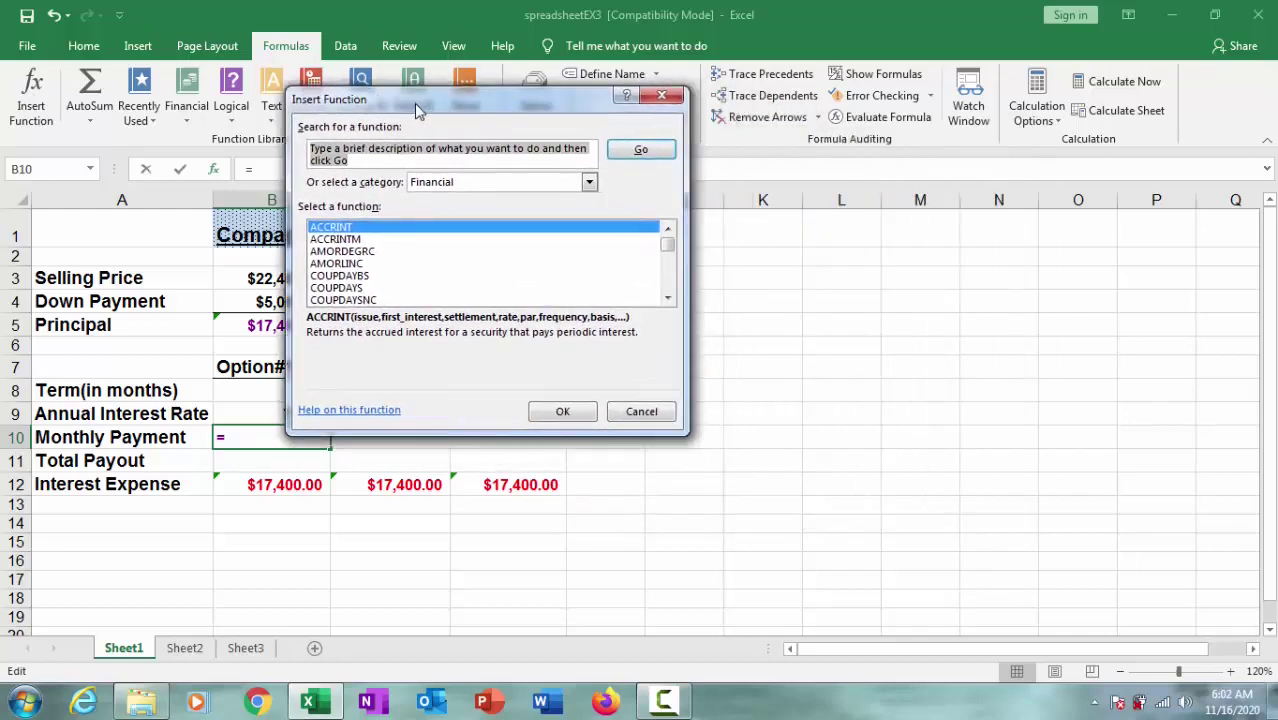
Browse the functions in the All and Financial categories and view the descriptions of several financial functions
{"action": "left_click", "coordinate": [480, 183]}
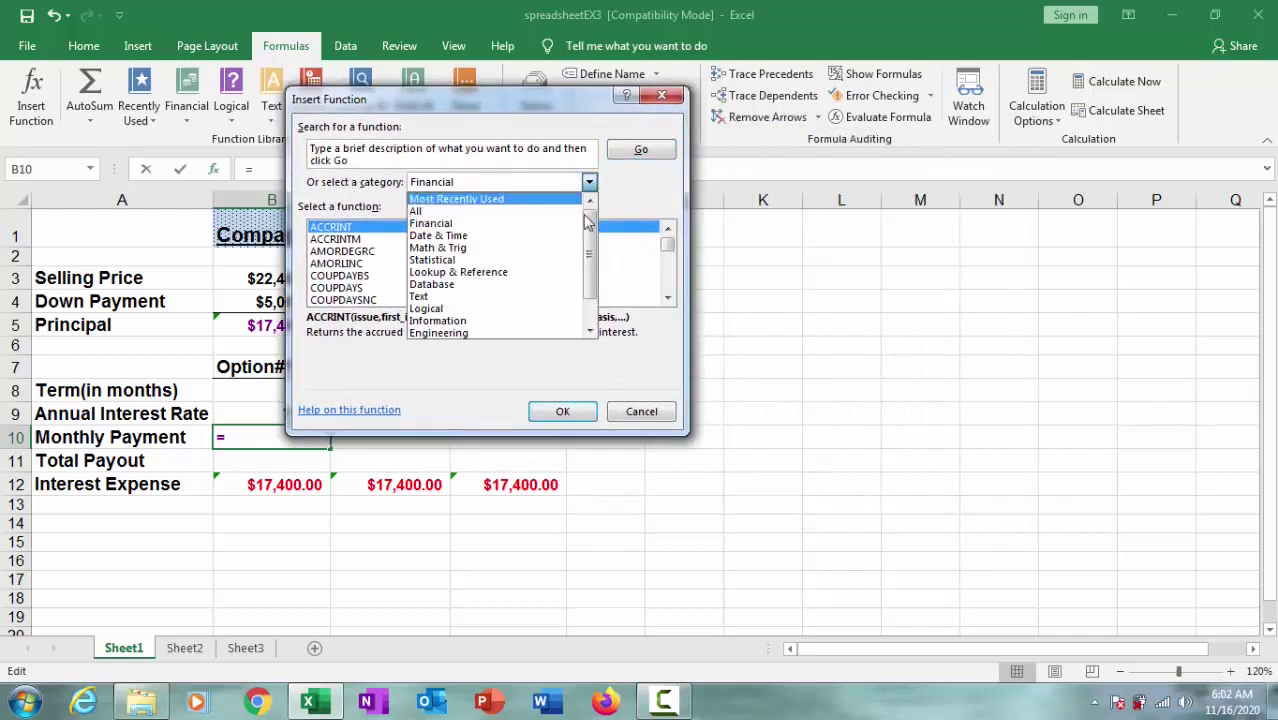
{"action": "left_click", "coordinate": [490, 212]}
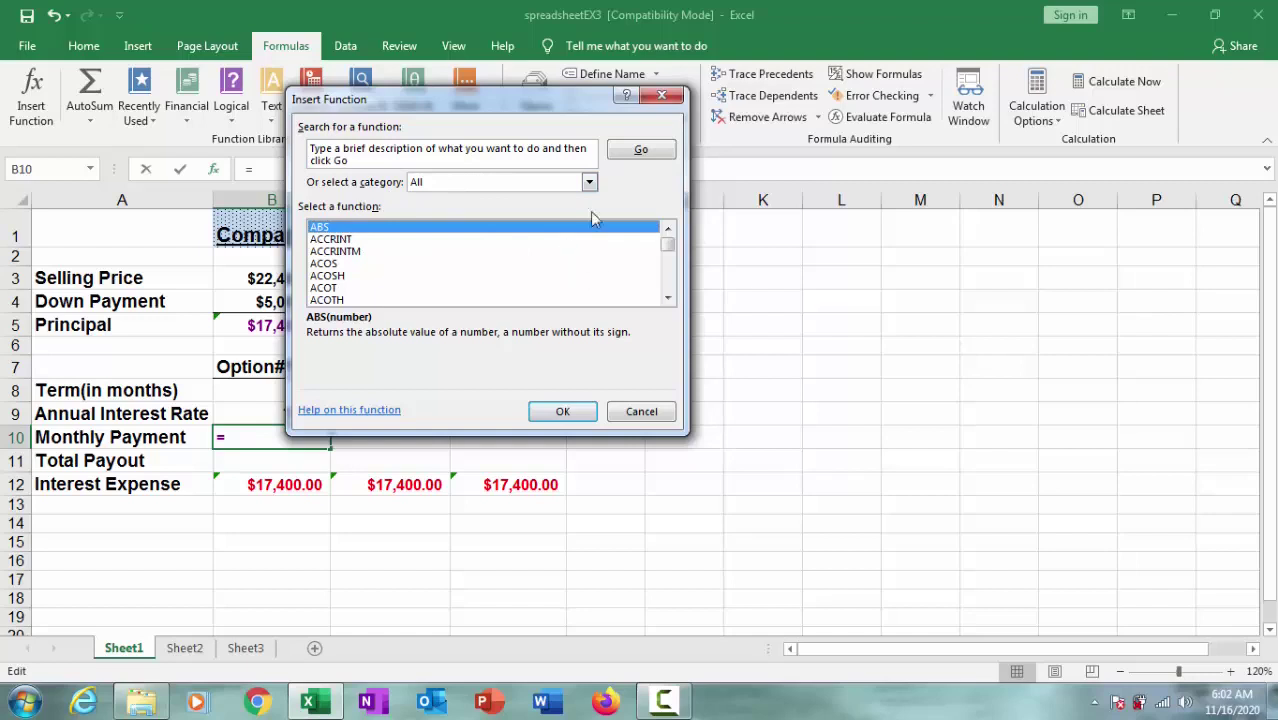
{"action": "left_click", "coordinate": [589, 182]}
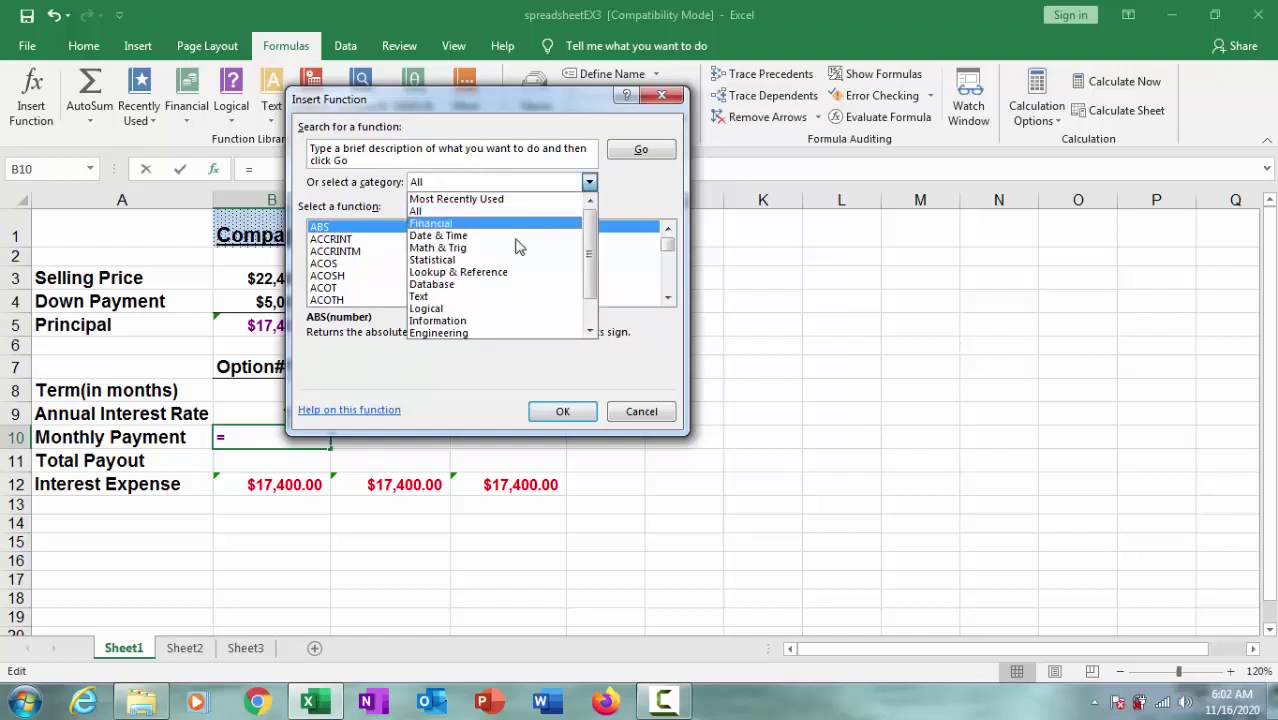
{"action": "left_click", "coordinate": [435, 224]}
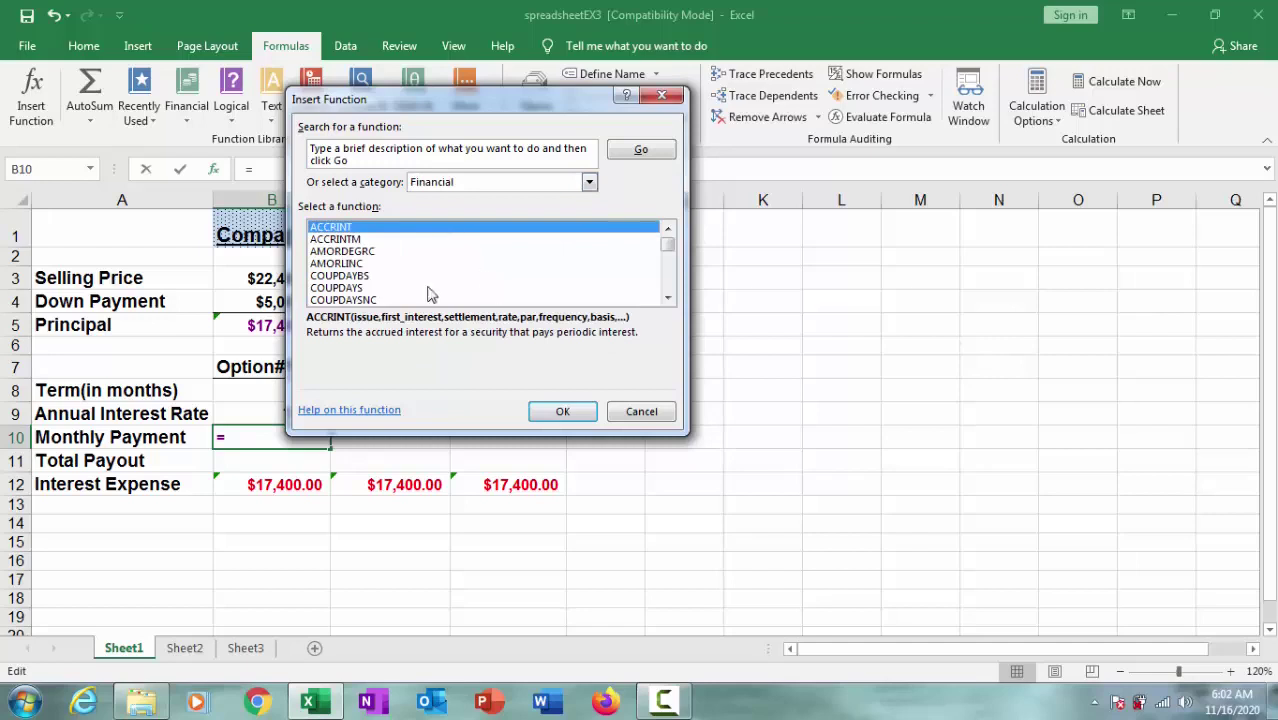
{"action": "left_click", "coordinate": [462, 262]}
{"action": "left_click", "coordinate": [490, 288]}
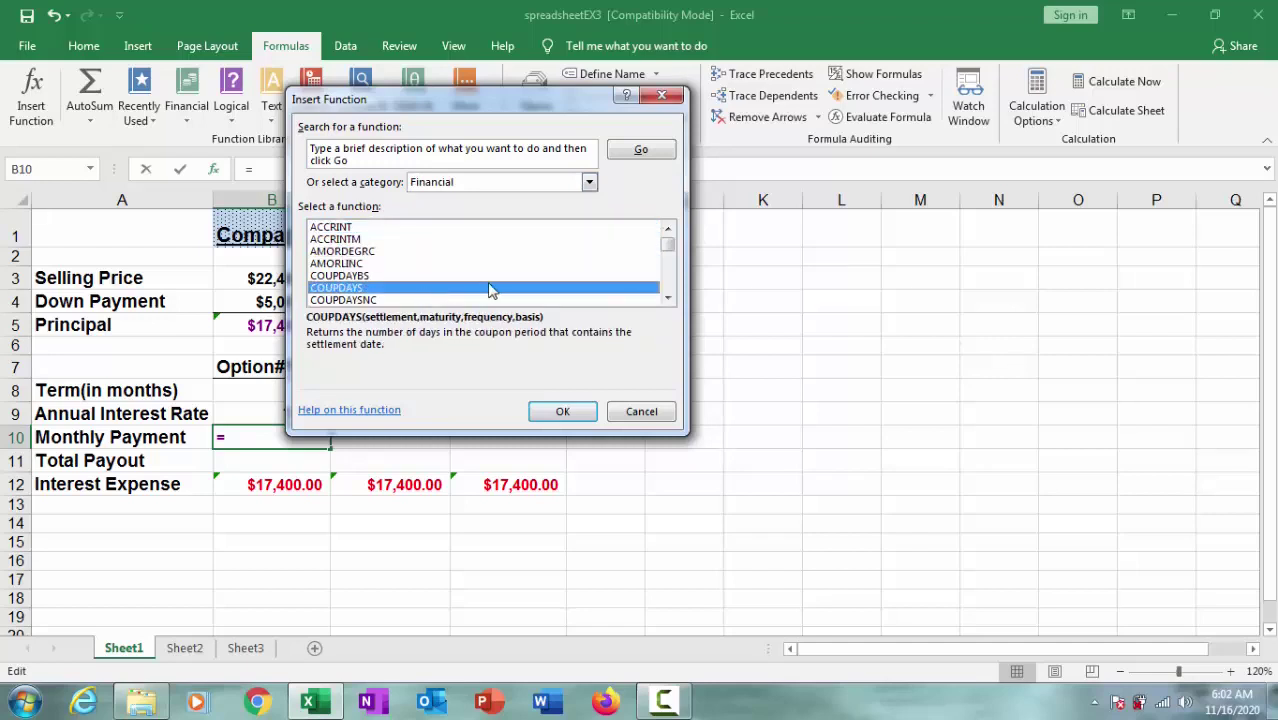
{"action": "scroll", "coordinate": [500, 284], "scroll_direction": "down", "scroll_amount": 3}
{"action": "left_click", "coordinate": [405, 264]}
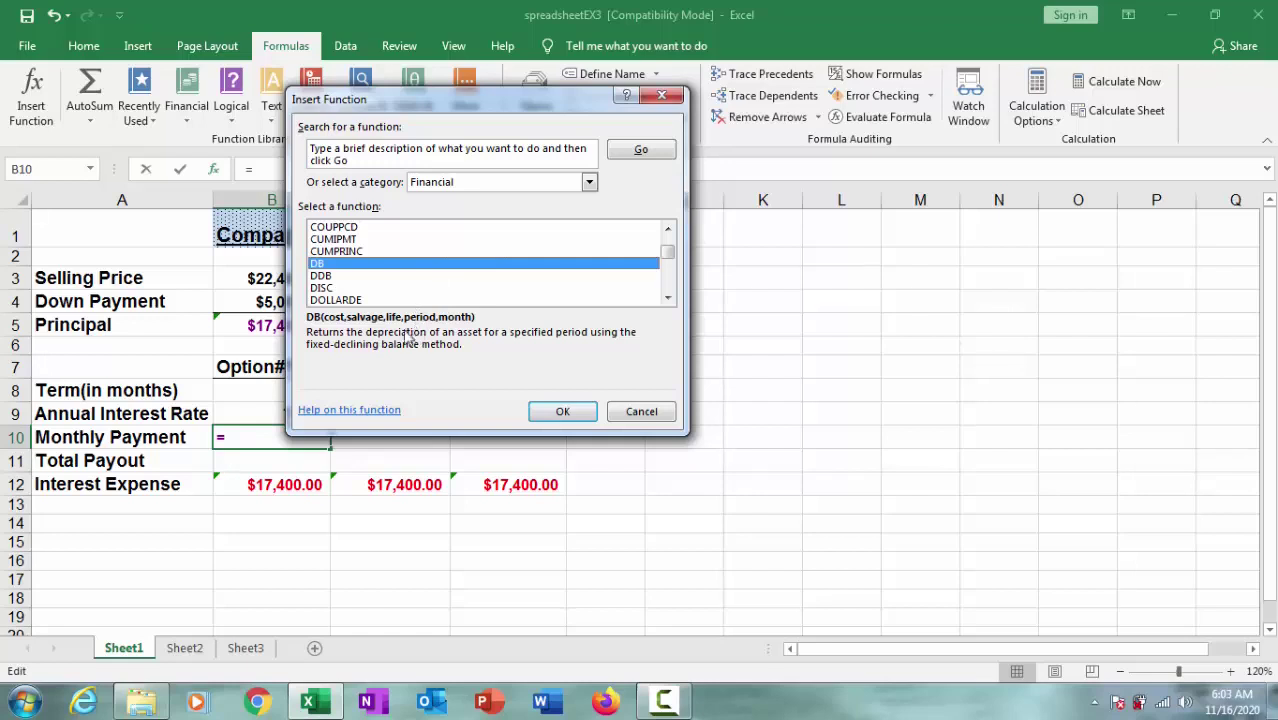
Insert the PMT function from the Financial category into B10, keeping the current Windows color scheme when asked
{"action": "scroll", "coordinate": [420, 276], "scroll_direction": "down", "scroll_amount": 5}
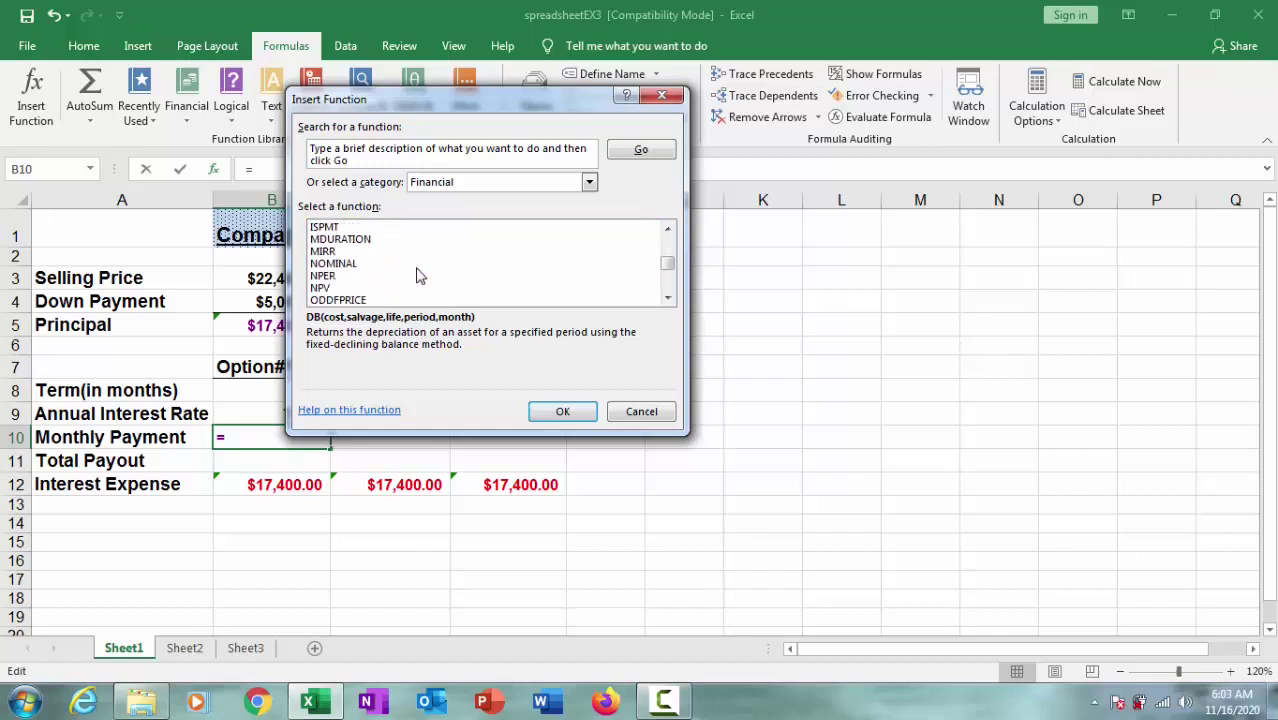
{"action": "scroll", "coordinate": [420, 276], "scroll_direction": "down", "scroll_amount": 1}
{"action": "scroll", "coordinate": [420, 276], "scroll_direction": "up", "scroll_amount": 1}
{"action": "scroll", "coordinate": [420, 276], "scroll_direction": "down", "scroll_amount": 2}
{"action": "left_click", "coordinate": [335, 288]}
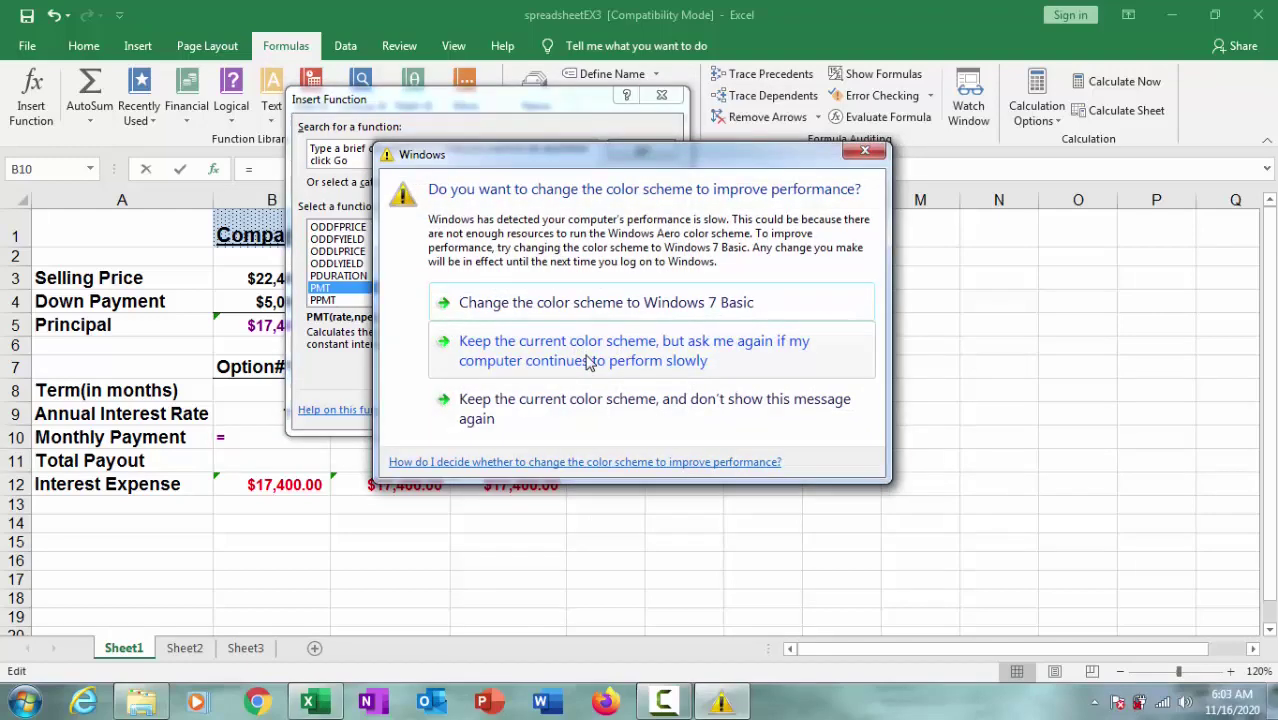
{"action": "left_click", "coordinate": [587, 360]}
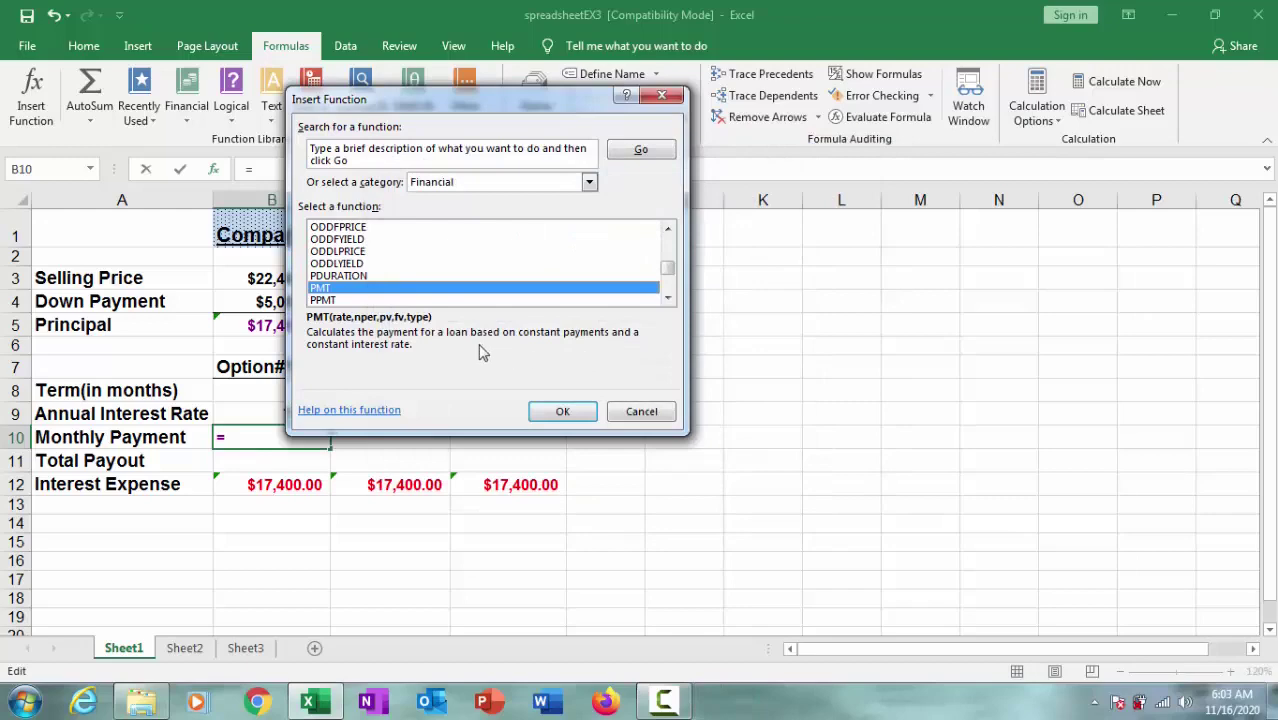
{"action": "left_click", "coordinate": [338, 278]}
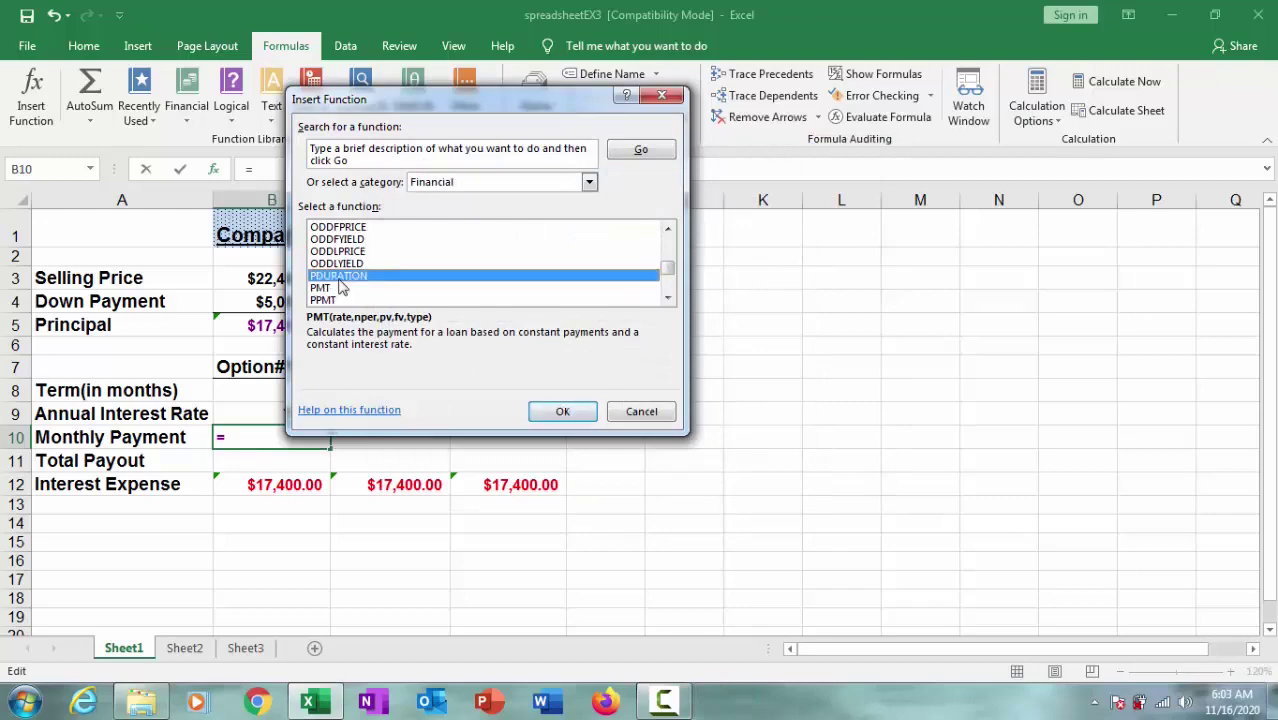
{"action": "left_click", "coordinate": [325, 289]}
{"action": "left_click", "coordinate": [560, 411]}
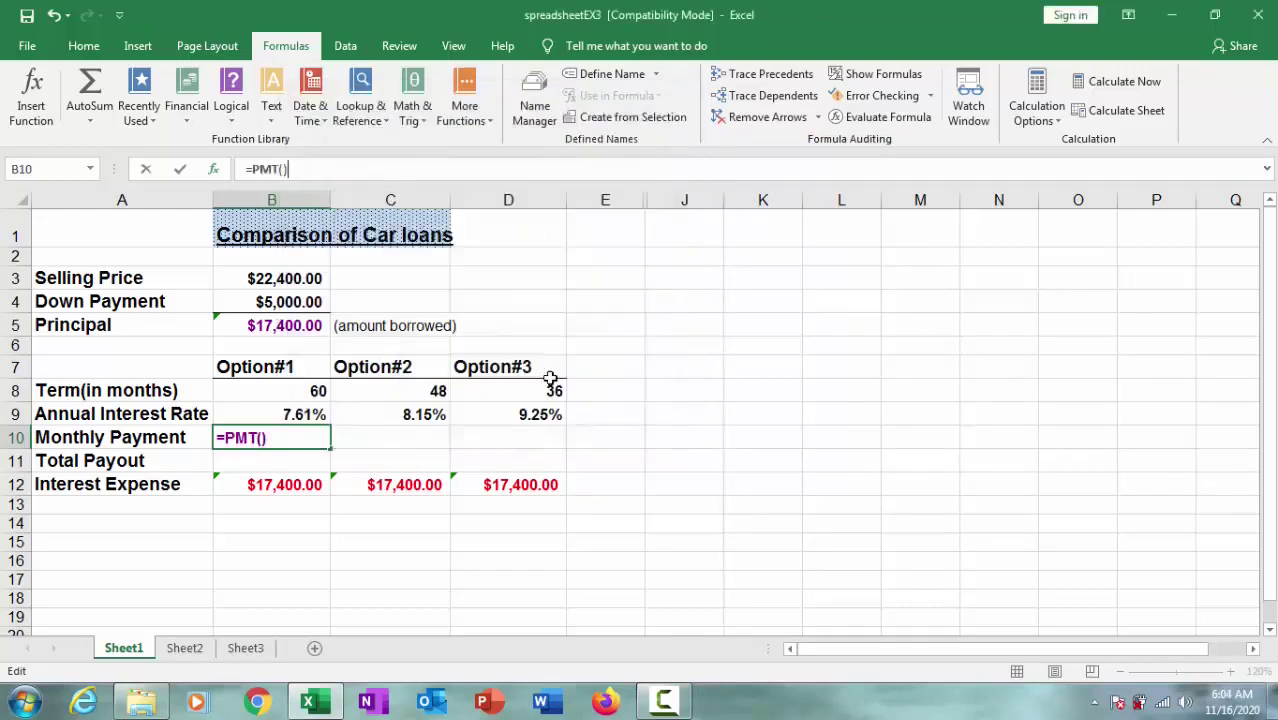
Set the PMT function's Rate argument to b9/12 and its Nper argument to b8
{"action": "left_click_drag", "start_coordinate": [463, 131], "coordinate": [590, 183]}
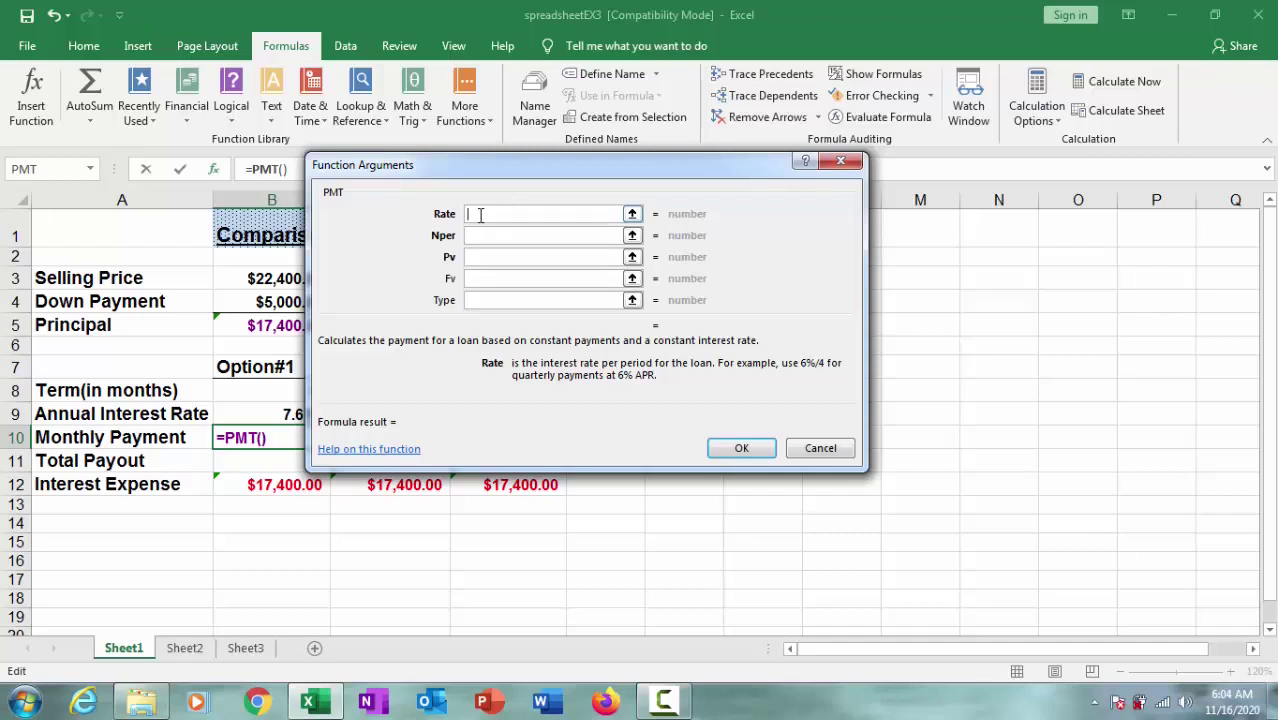
{"action": "left_click_drag", "start_coordinate": [511, 172], "coordinate": [722, 170]}
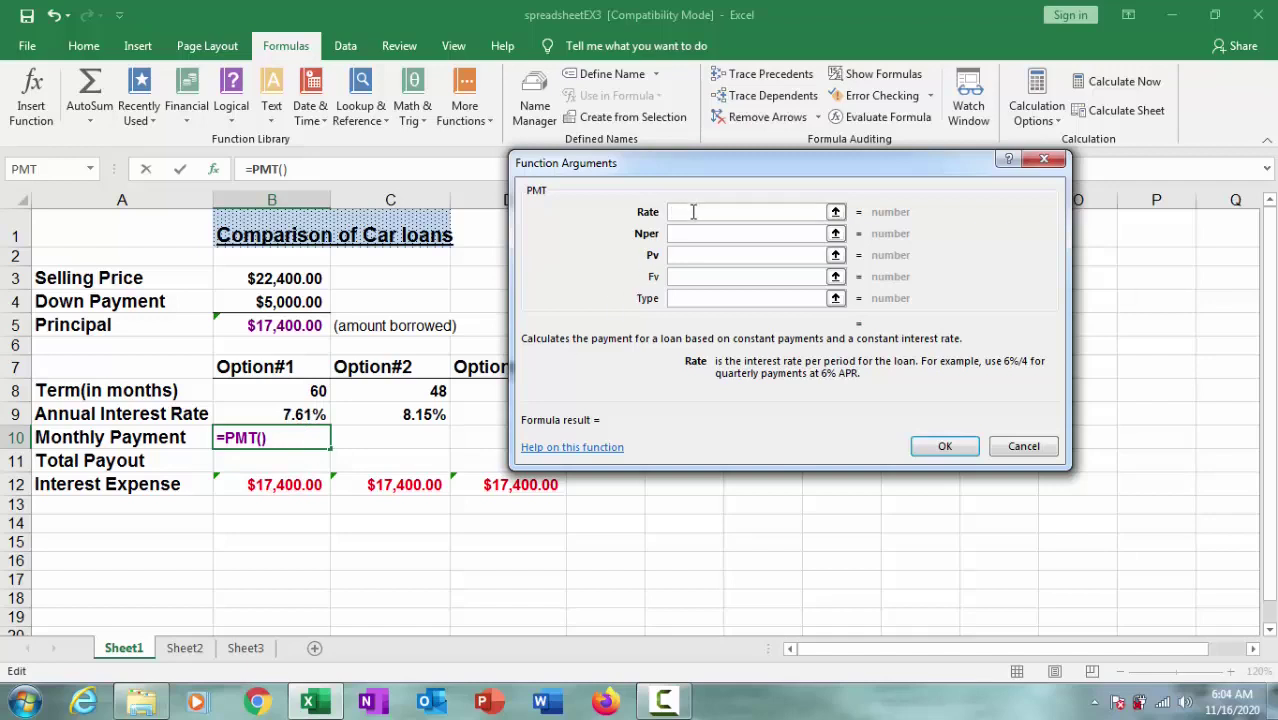
{"action": "type", "text": "b9/"}
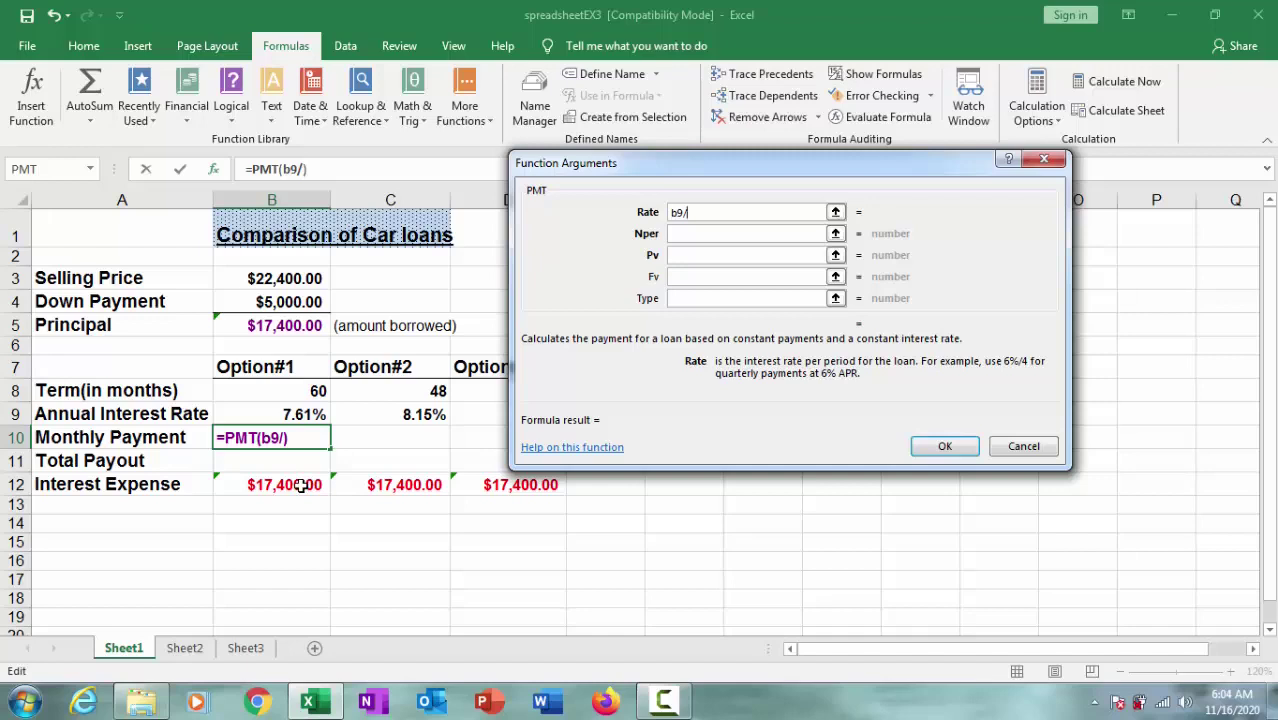
{"action": "type", "text": "12"}
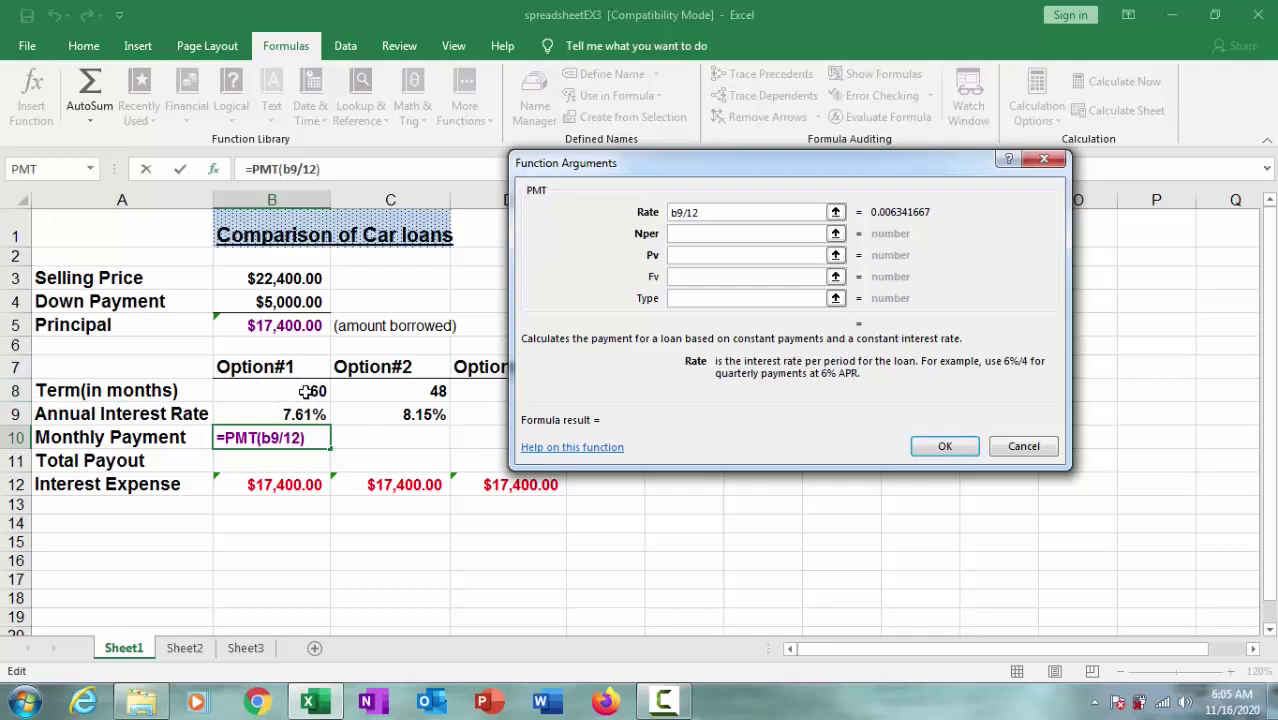
{"action": "left_click", "coordinate": [735, 236]}
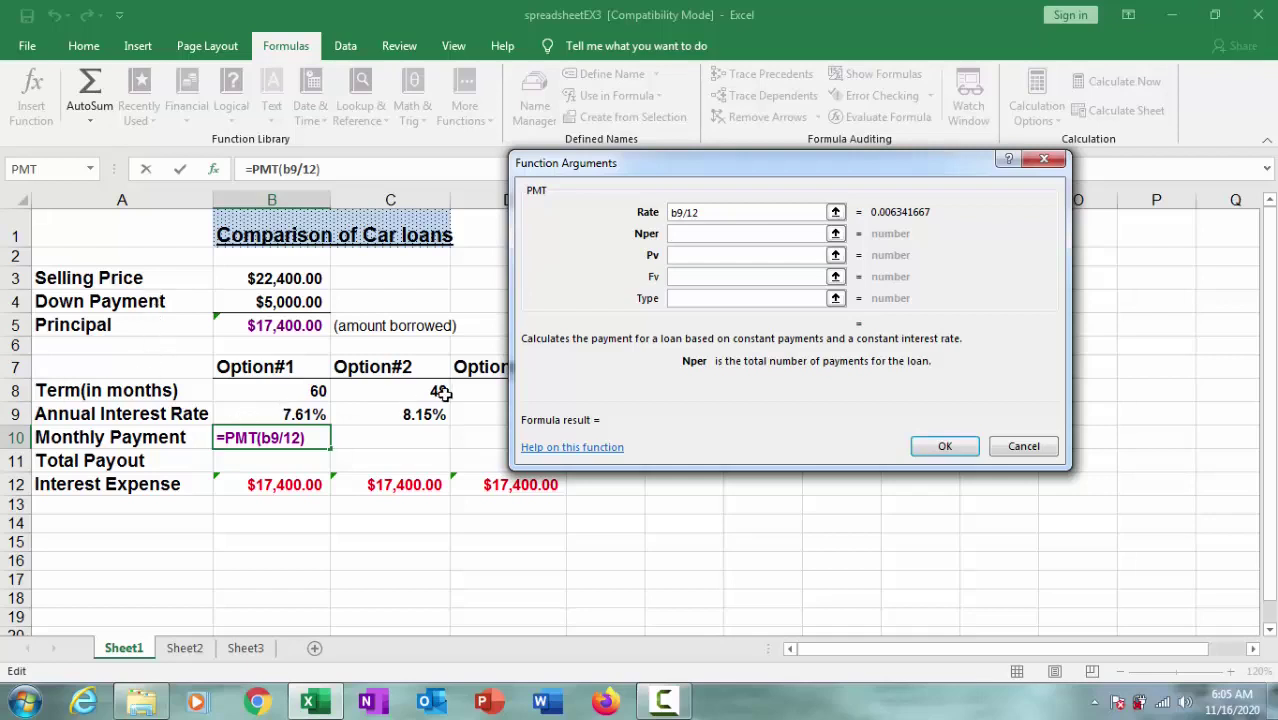
{"action": "type", "text": "b8"}
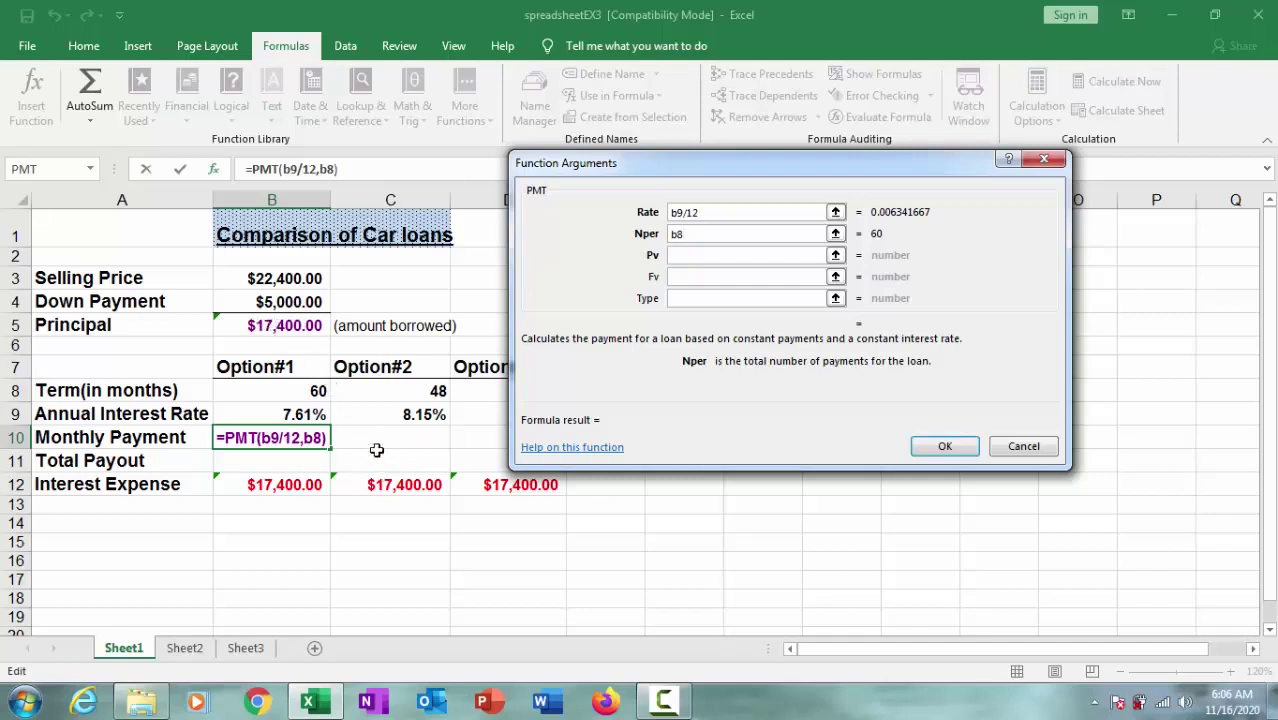
Set the PMT function's Pv argument to $b$5 and complete the formula in B10
{"action": "left_click", "coordinate": [756, 257]}
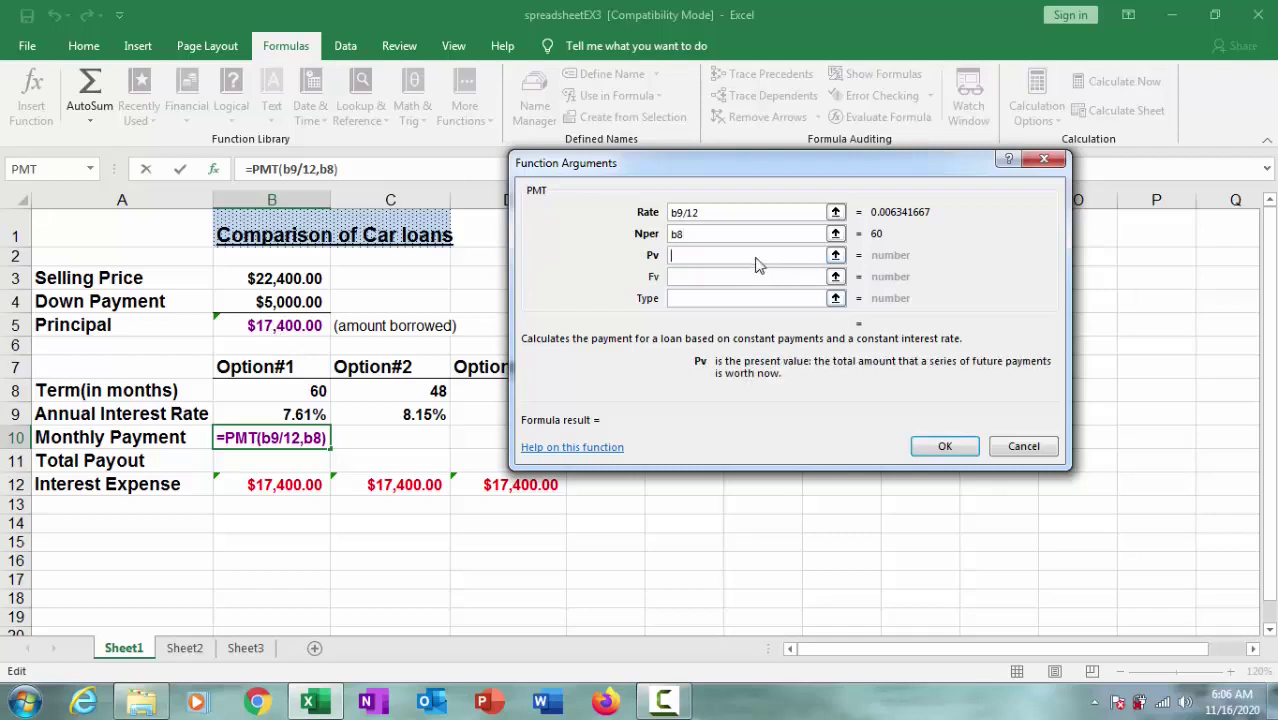
{"action": "type", "text": "$"}
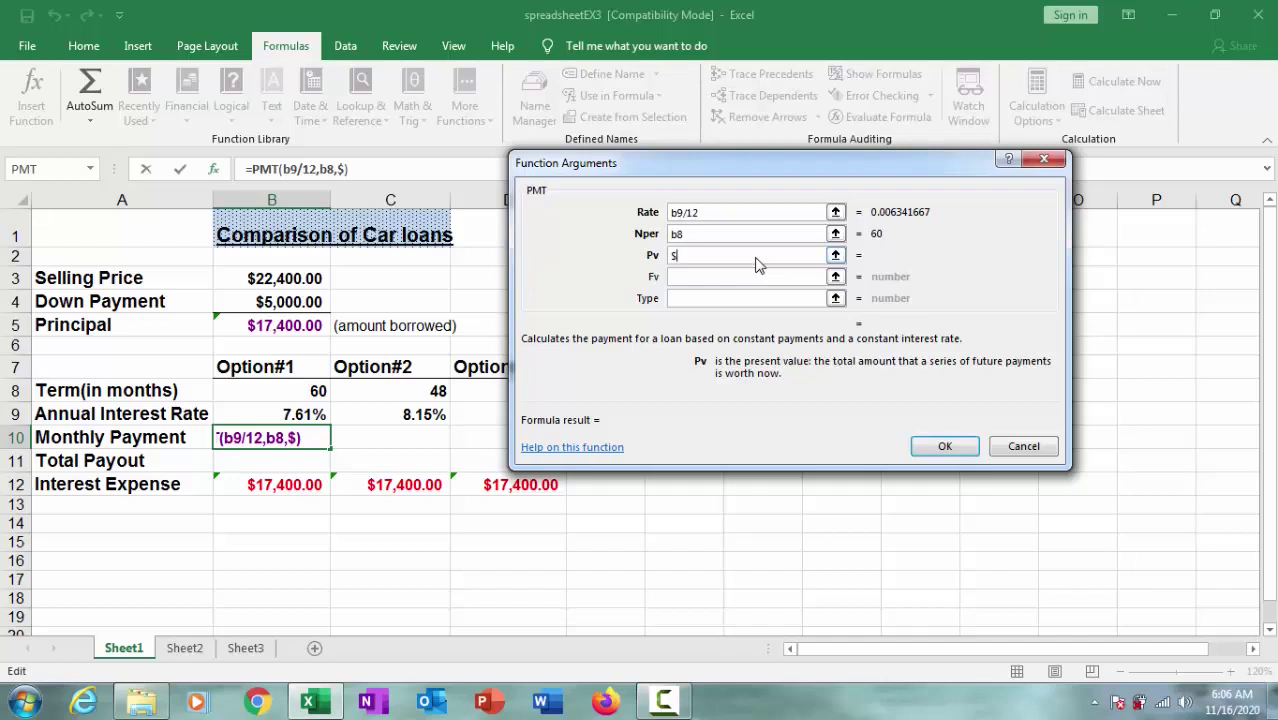
{"action": "type", "text": "b"}
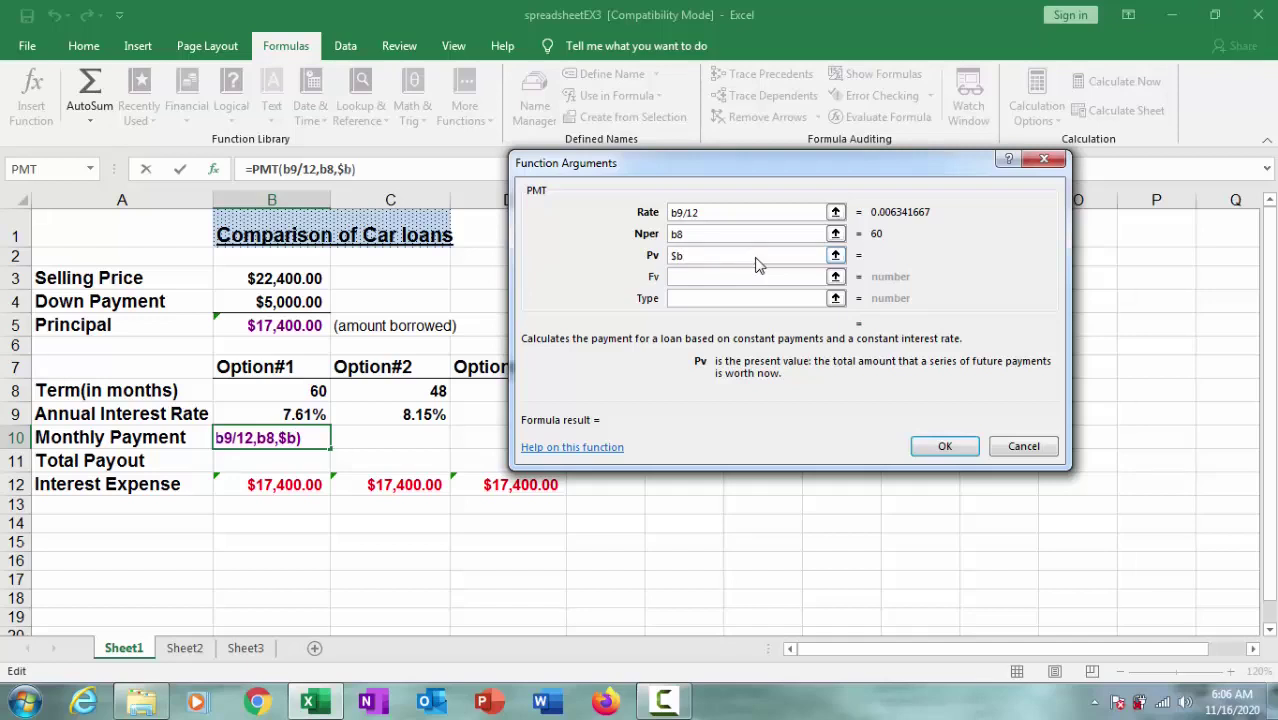
{"action": "type", "text": "$"}
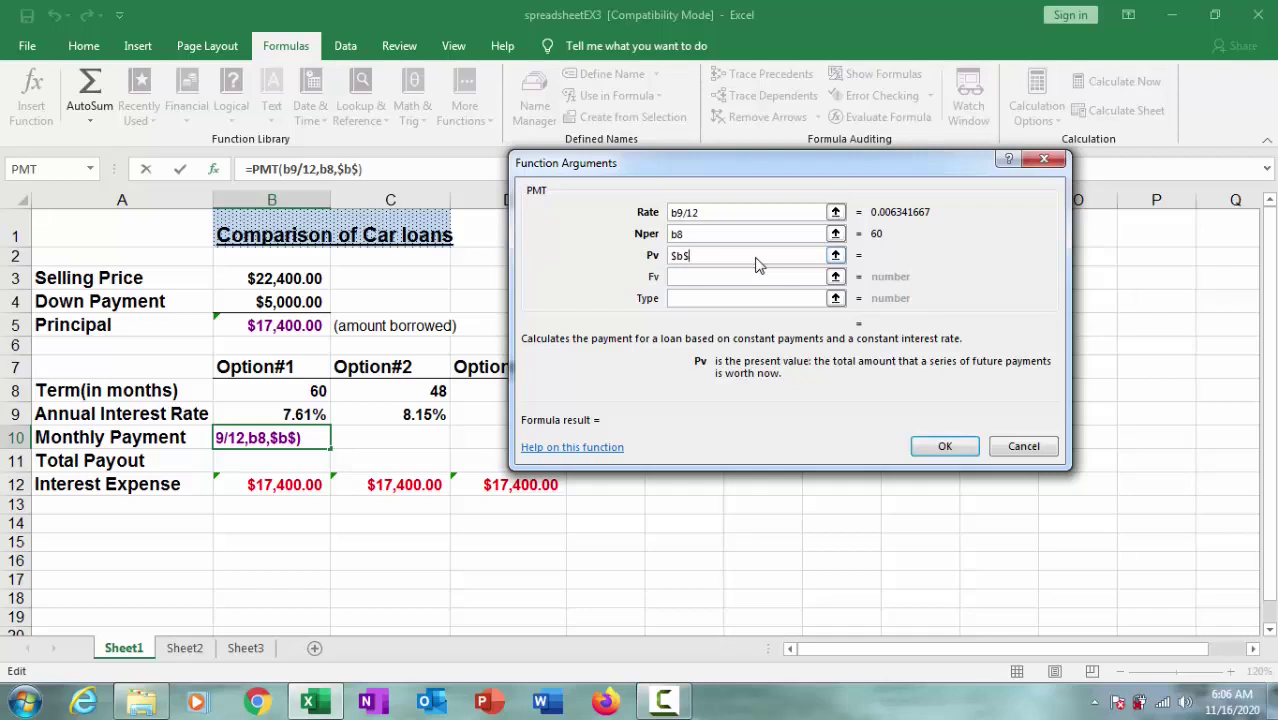
{"action": "type", "text": "5"}
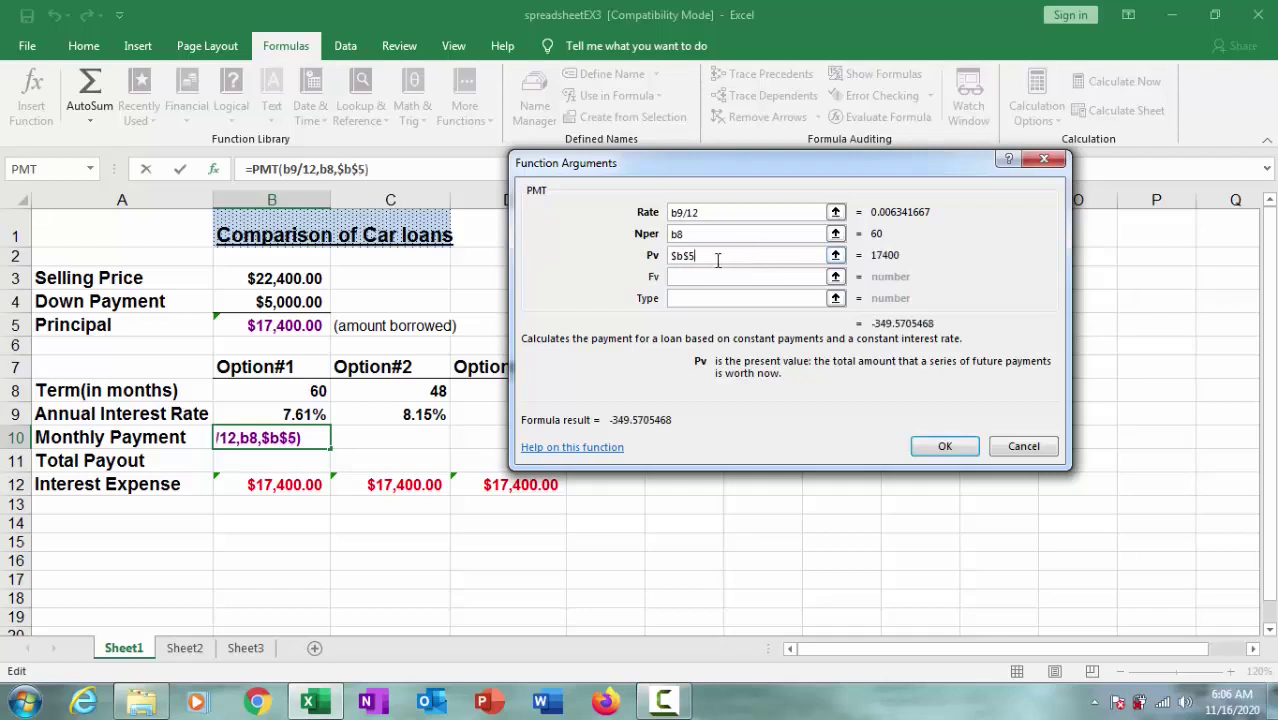
{"action": "left_click", "coordinate": [946, 449]}
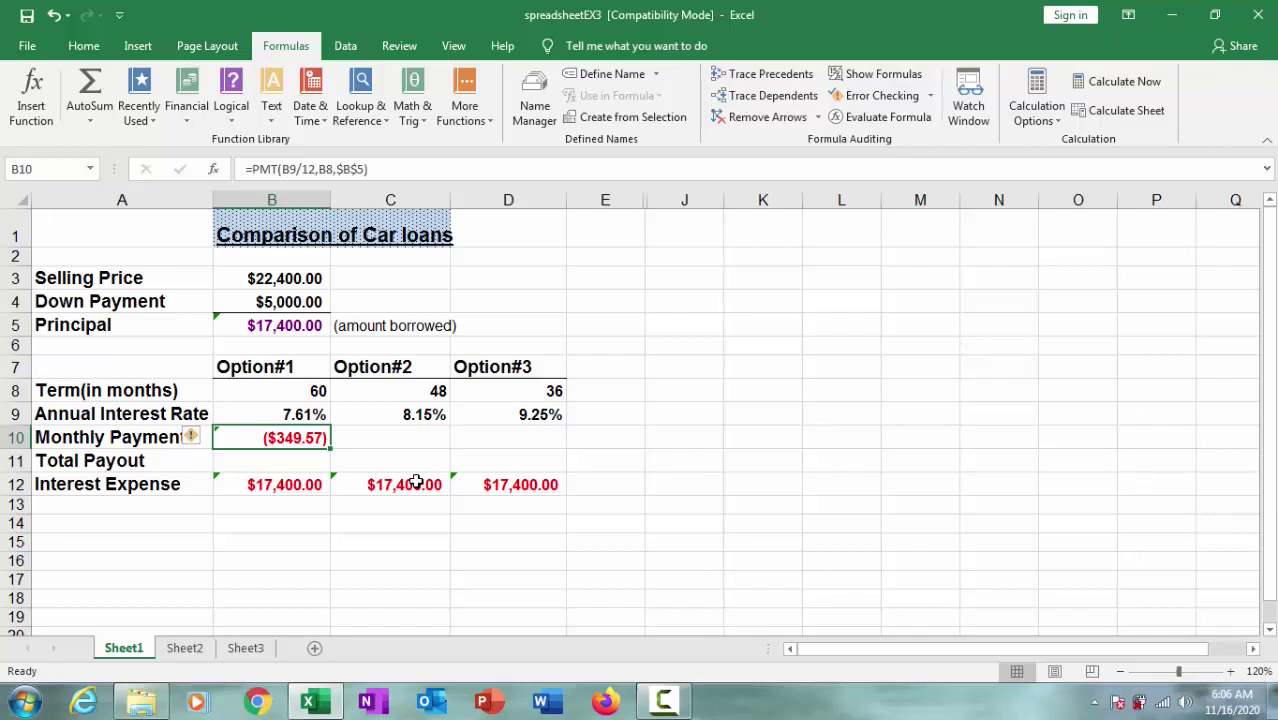
Copy the monthly payment formula from B10 across to C10 and D10 for Option#2 and Option#3
{"action": "left_click", "coordinate": [345, 441]}
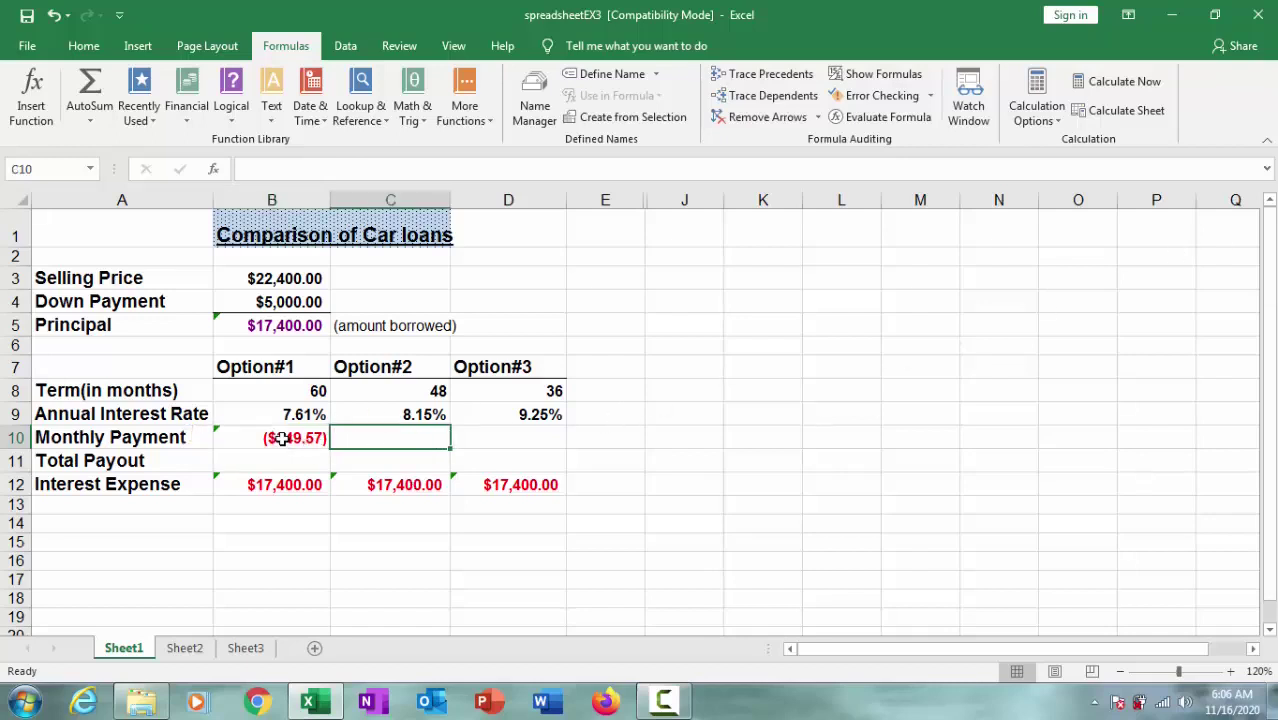
{"action": "left_click", "coordinate": [283, 438]}
{"action": "left_click", "coordinate": [403, 438]}
{"action": "left_click", "coordinate": [491, 446]}
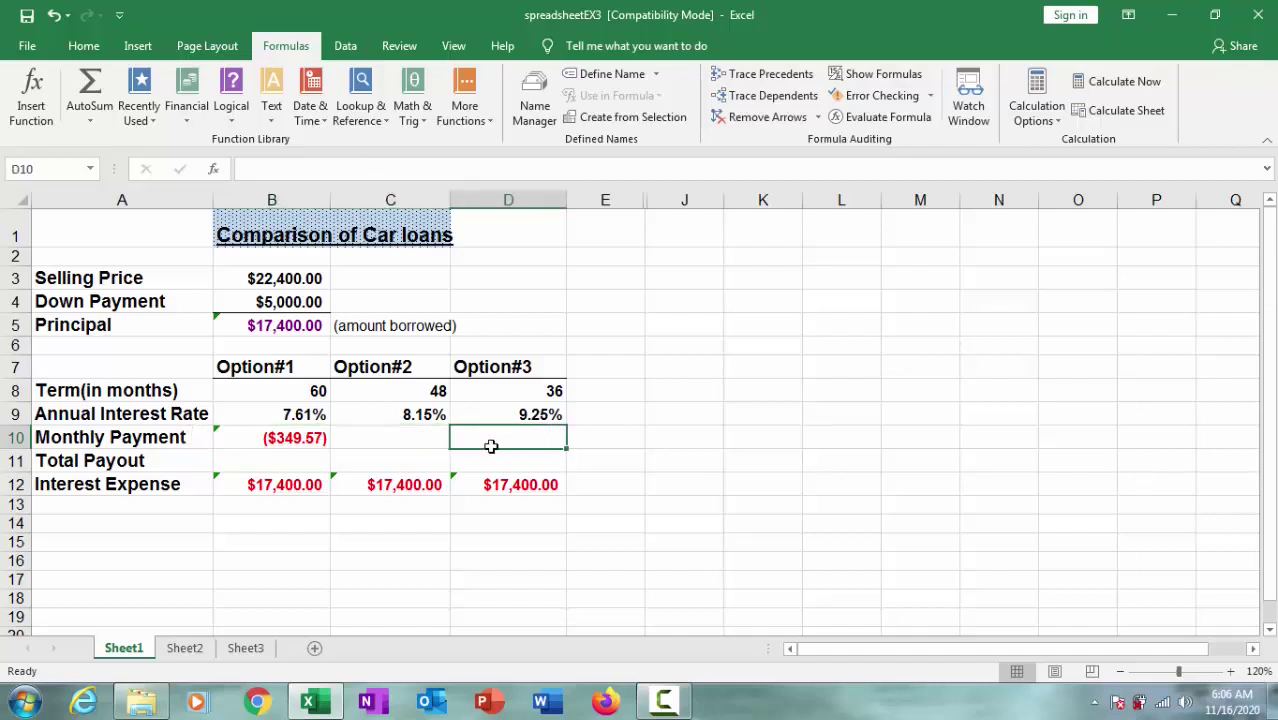
{"action": "left_click", "coordinate": [290, 438]}
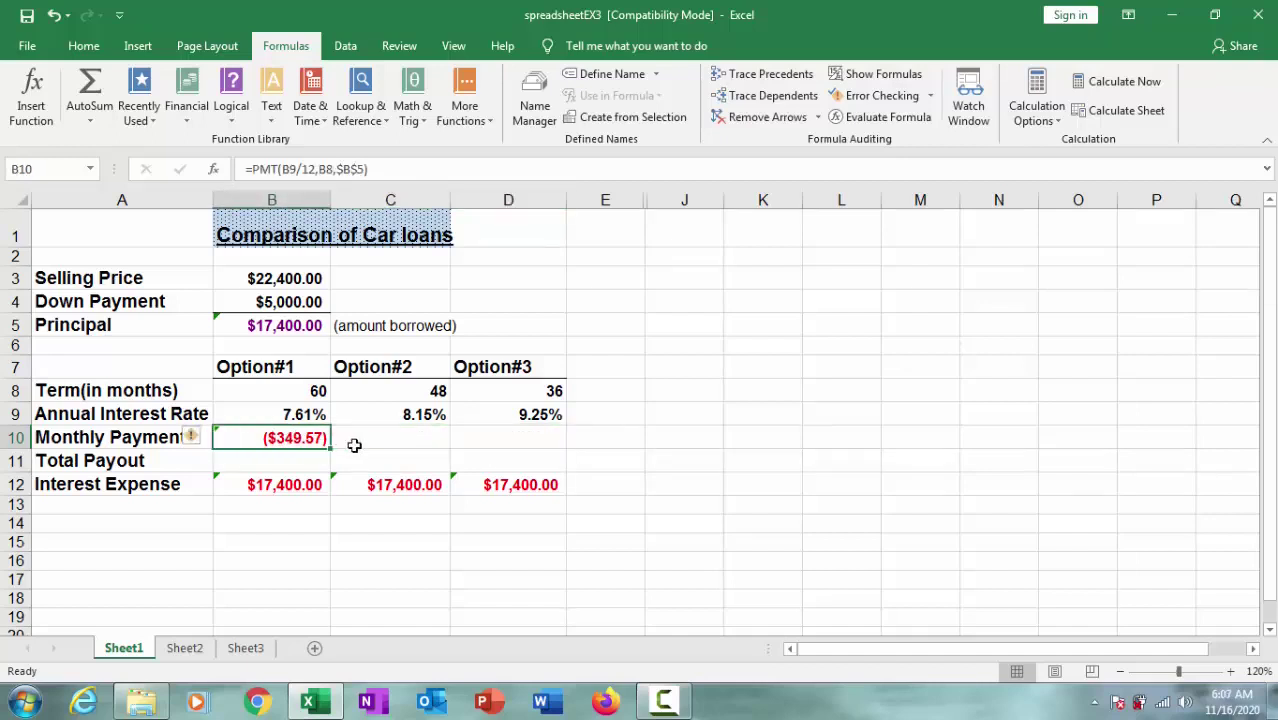
{"action": "left_click_drag", "start_coordinate": [331, 448], "coordinate": [548, 457]}
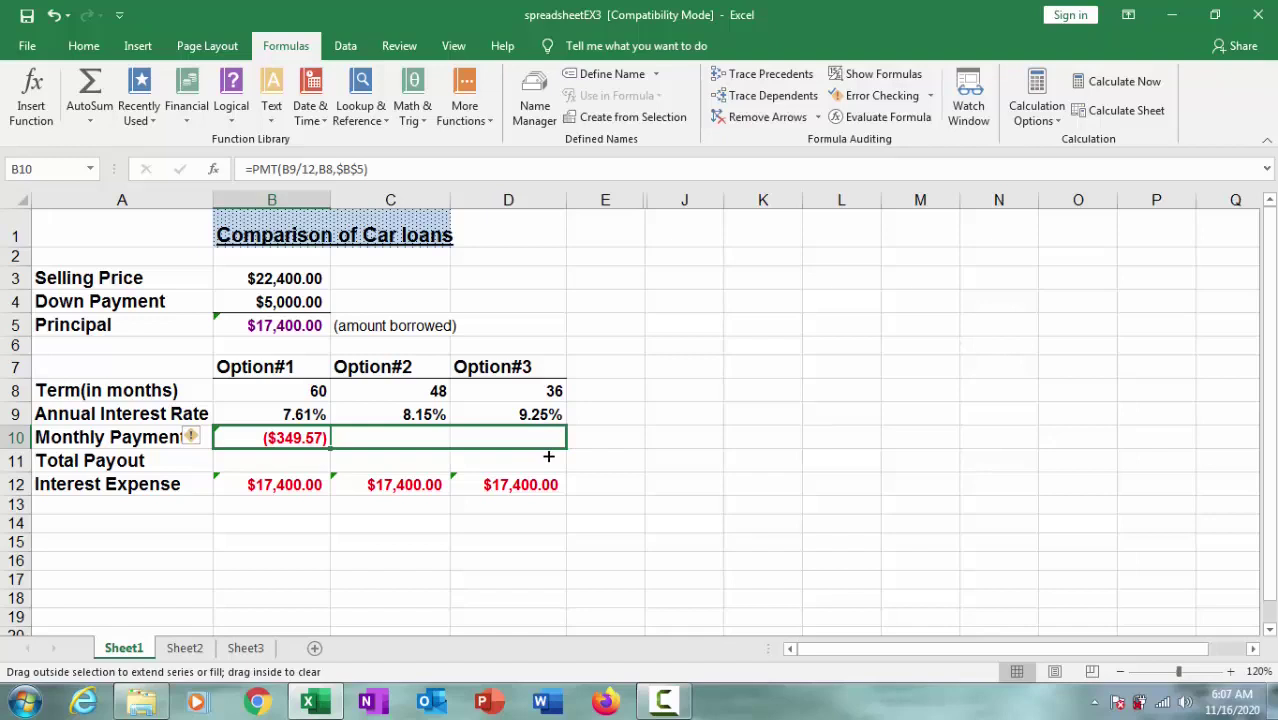
{"action": "left_click_drag", "start_coordinate": [548, 456], "coordinate": [552, 457]}
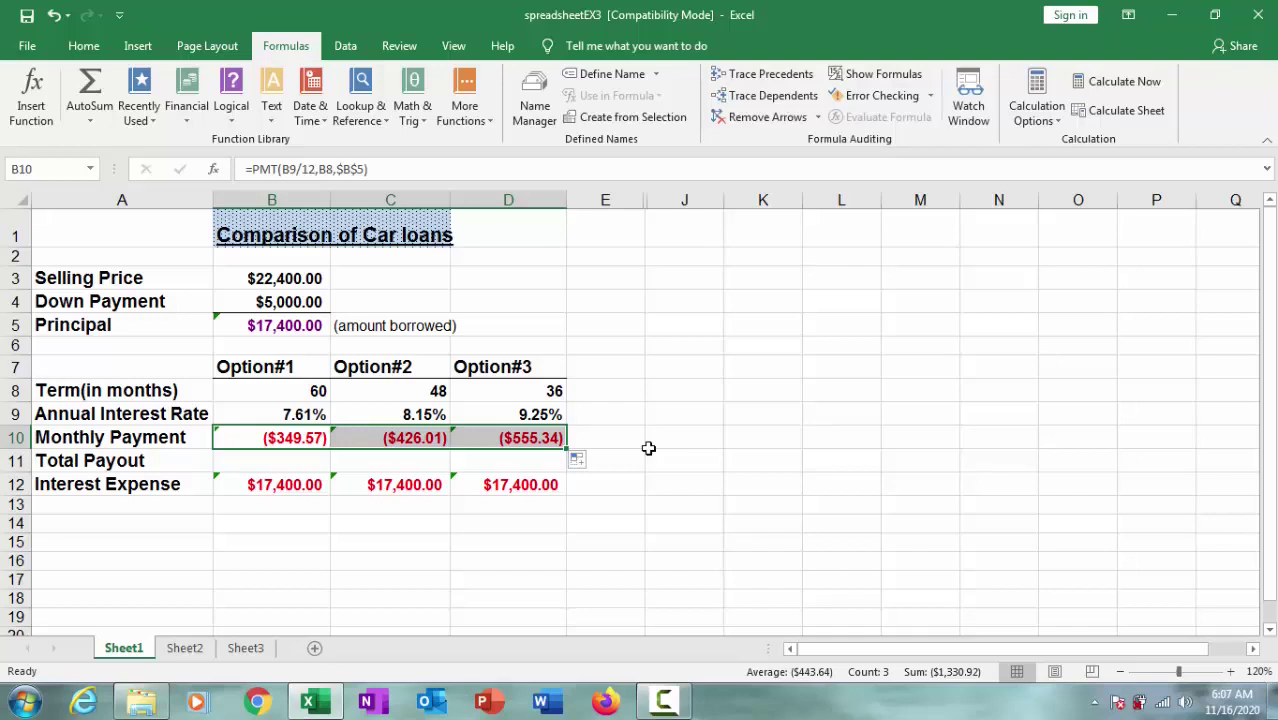
Examine the copied PMT formulas in C10 and D10, their absolute $B$5 reference, and the cells beside the principal in row 5
{"action": "left_click", "coordinate": [504, 462]}
{"action": "left_click", "coordinate": [424, 438]}
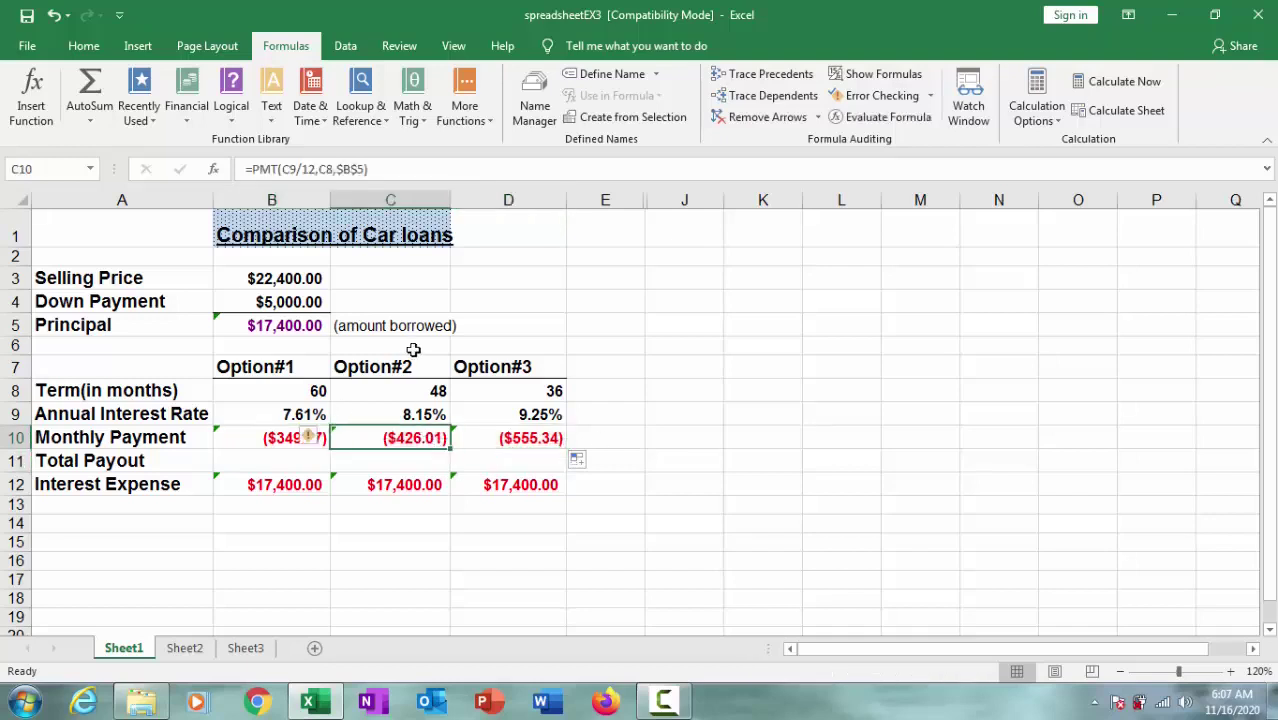
{"action": "double_click", "coordinate": [422, 440]}
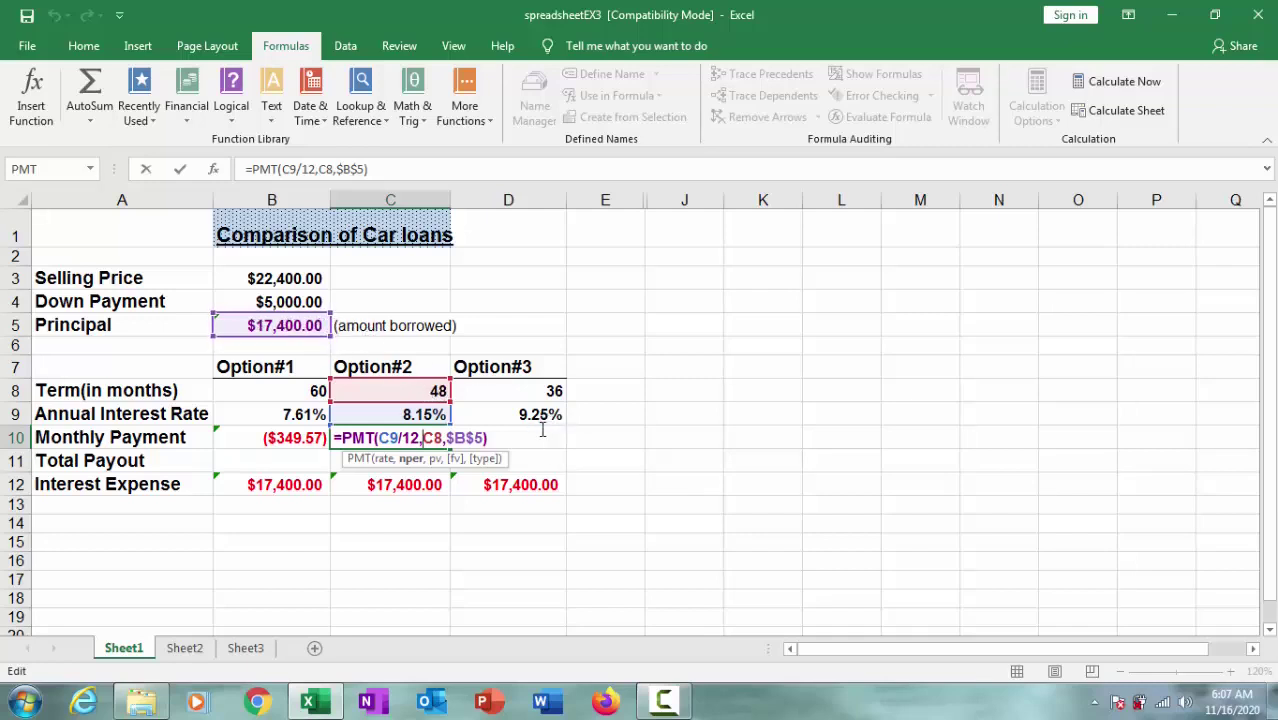
{"action": "key", "text": "ctrl+Return"}
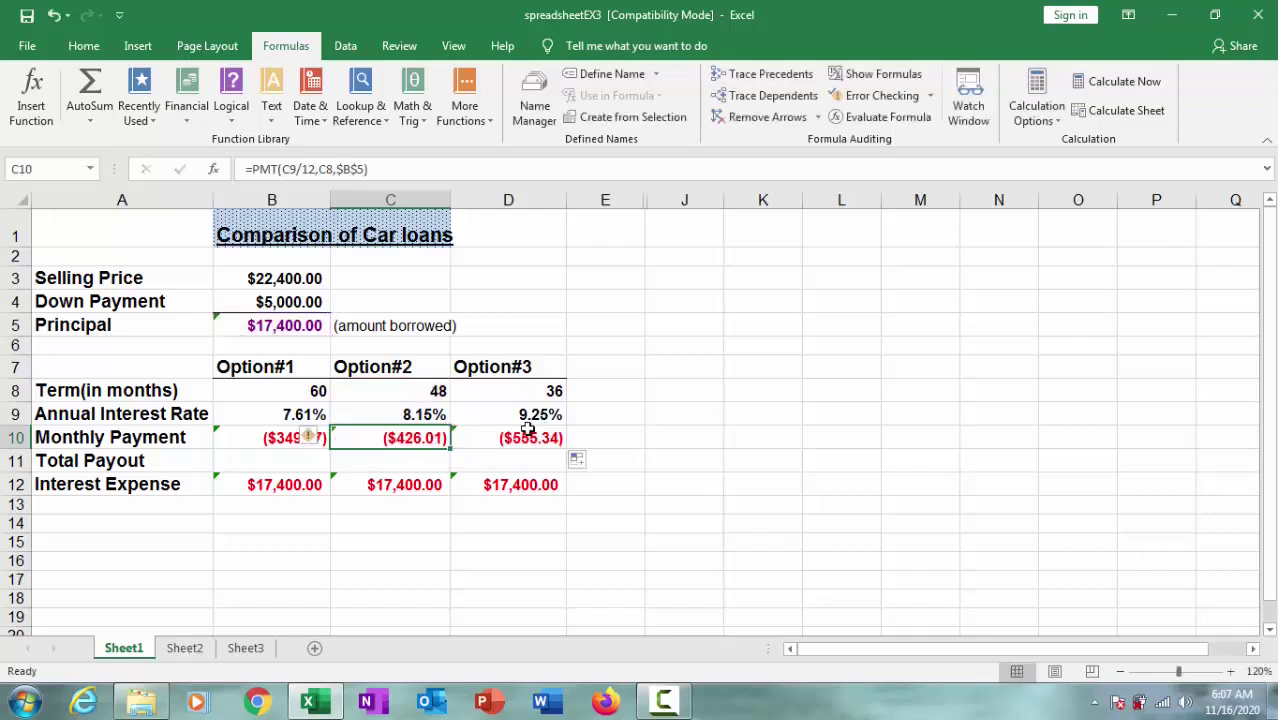
{"action": "double_click", "coordinate": [537, 444]}
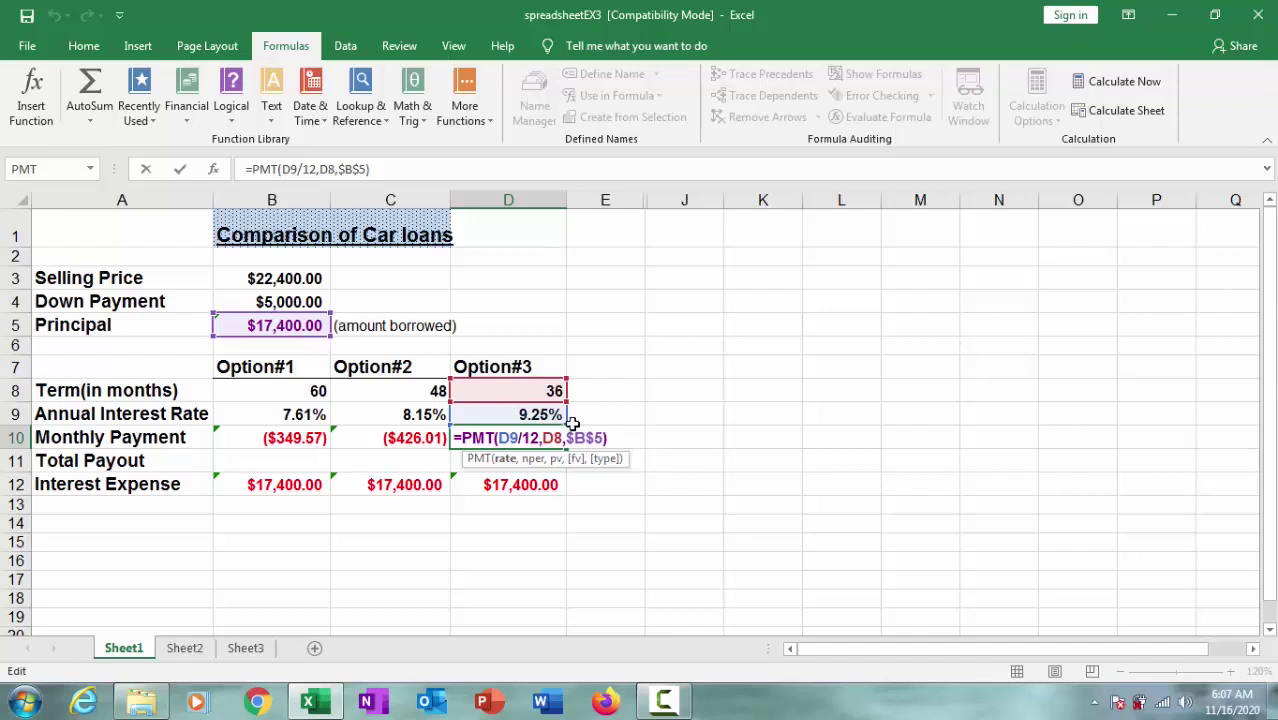
{"action": "left_click_drag", "start_coordinate": [566, 438], "coordinate": [604, 434]}
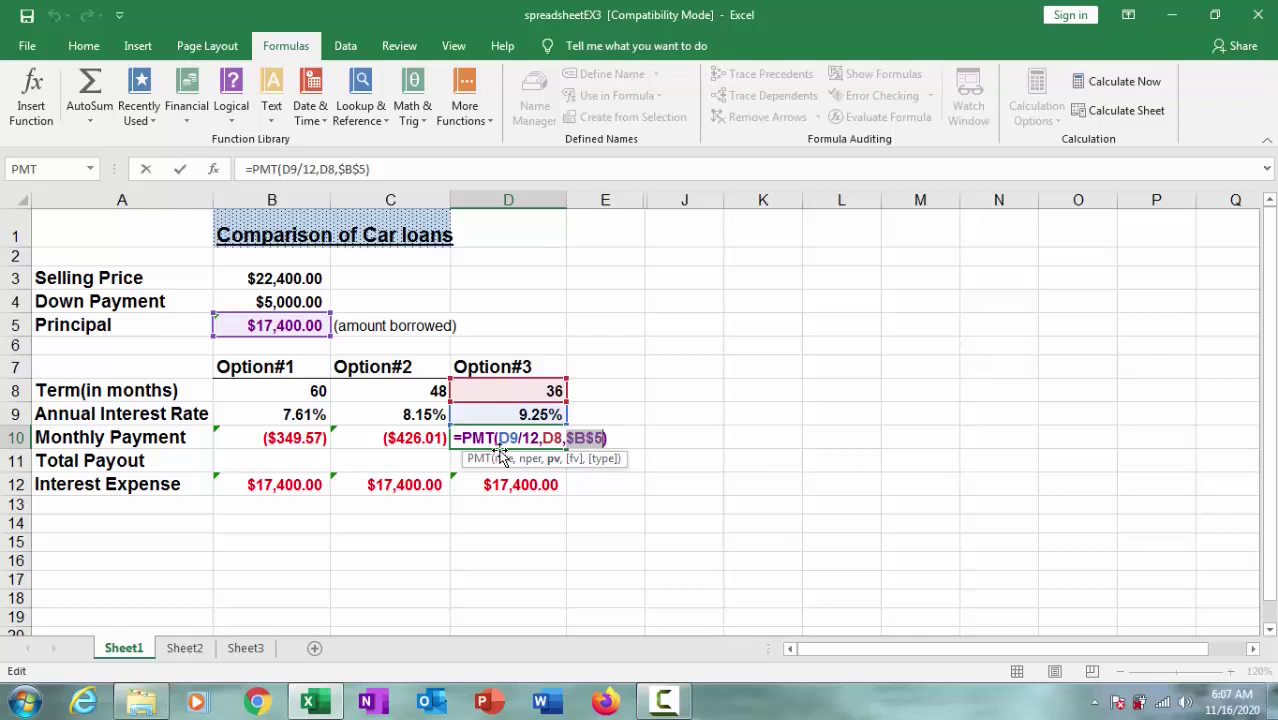
{"action": "key", "text": "ctrl+Return"}
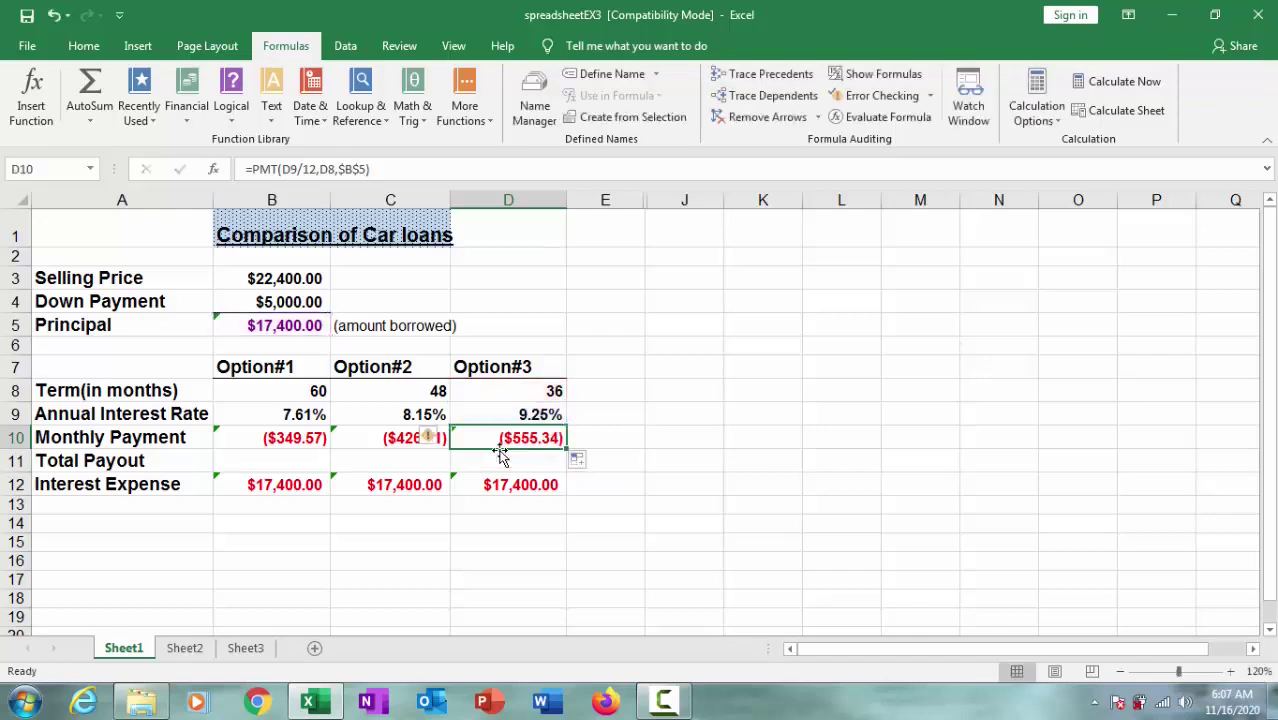
{"action": "left_click", "coordinate": [292, 444]}
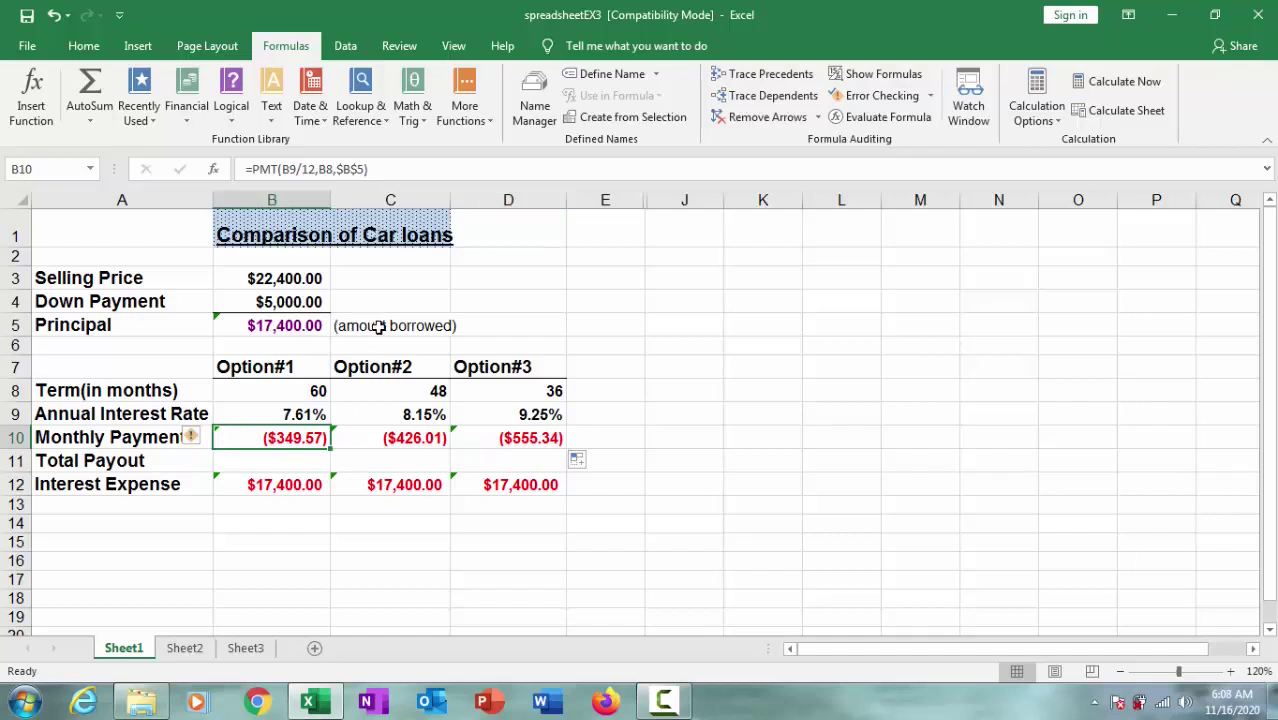
{"action": "left_click", "coordinate": [378, 326]}
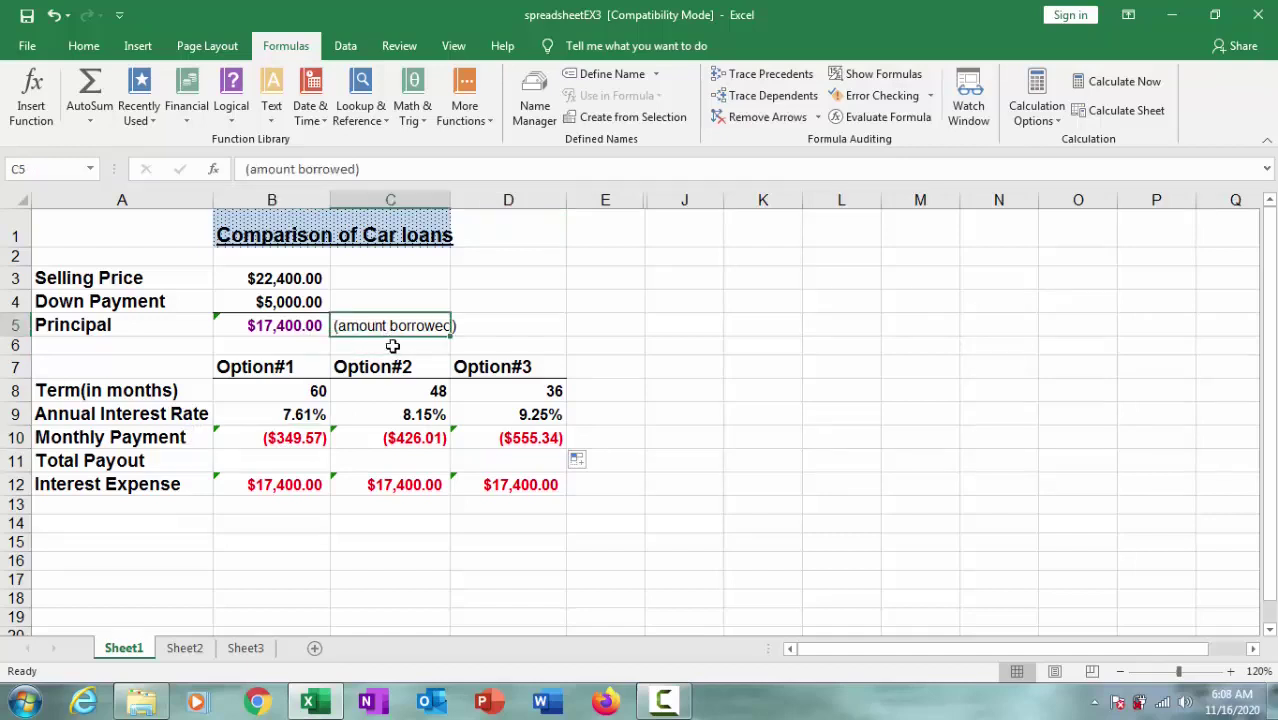
{"action": "left_click", "coordinate": [482, 332]}
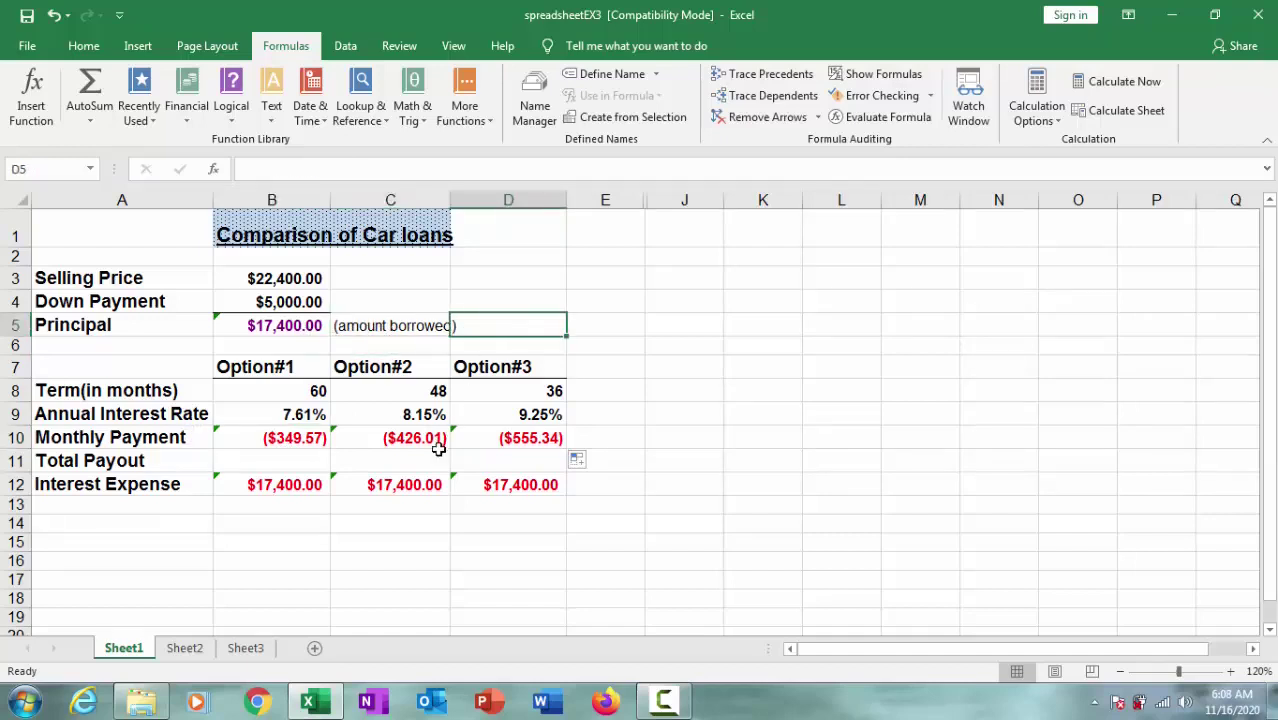
Change the principal reference in B10's PMT formula to relative B5 and copy the formula across to C10 and D10
{"action": "left_click", "coordinate": [306, 443]}
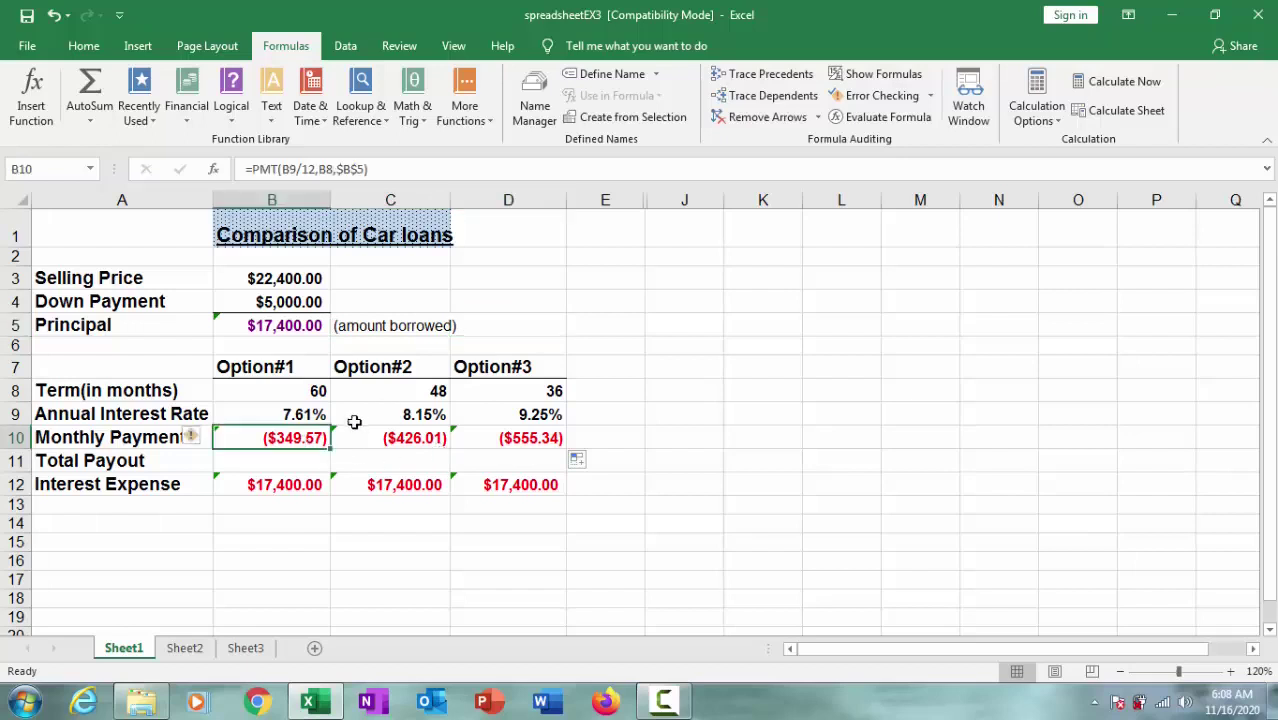
{"action": "left_click", "coordinate": [341, 169]}
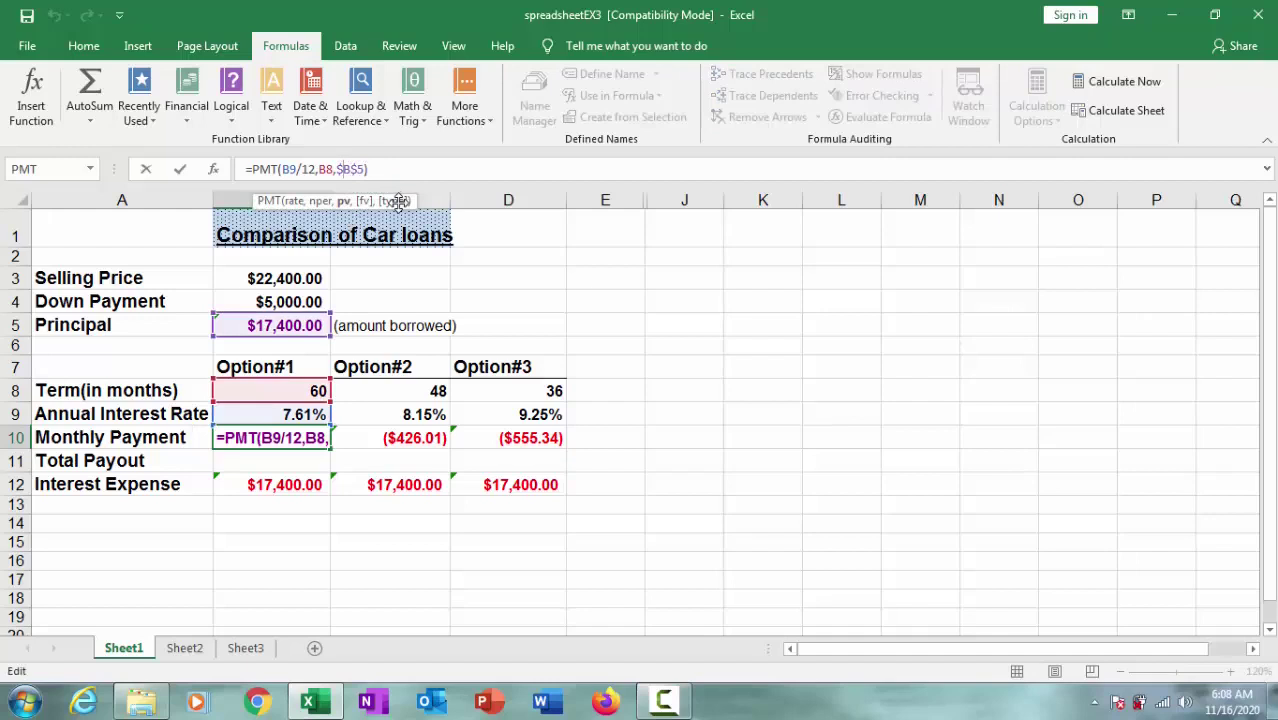
{"action": "key", "text": "BackSpace"}
{"action": "key", "text": "Right"}
{"action": "key", "text": "Delete"}
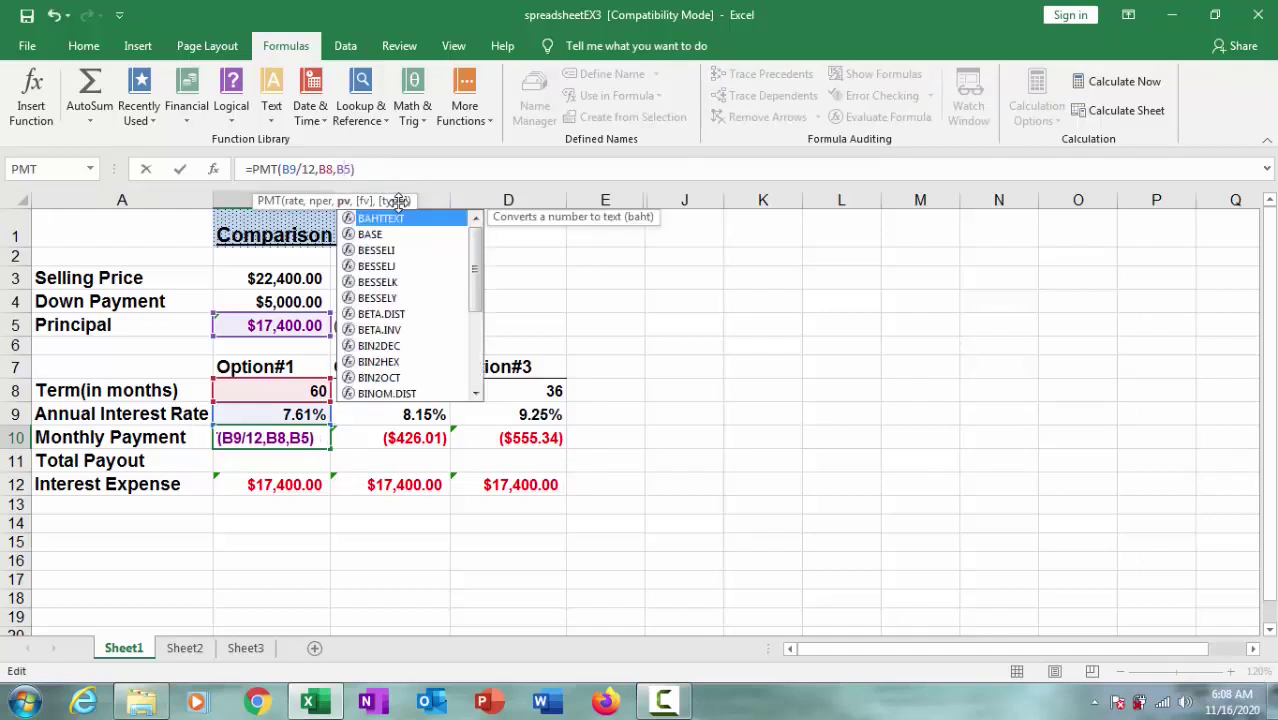
{"action": "key", "text": "Return"}
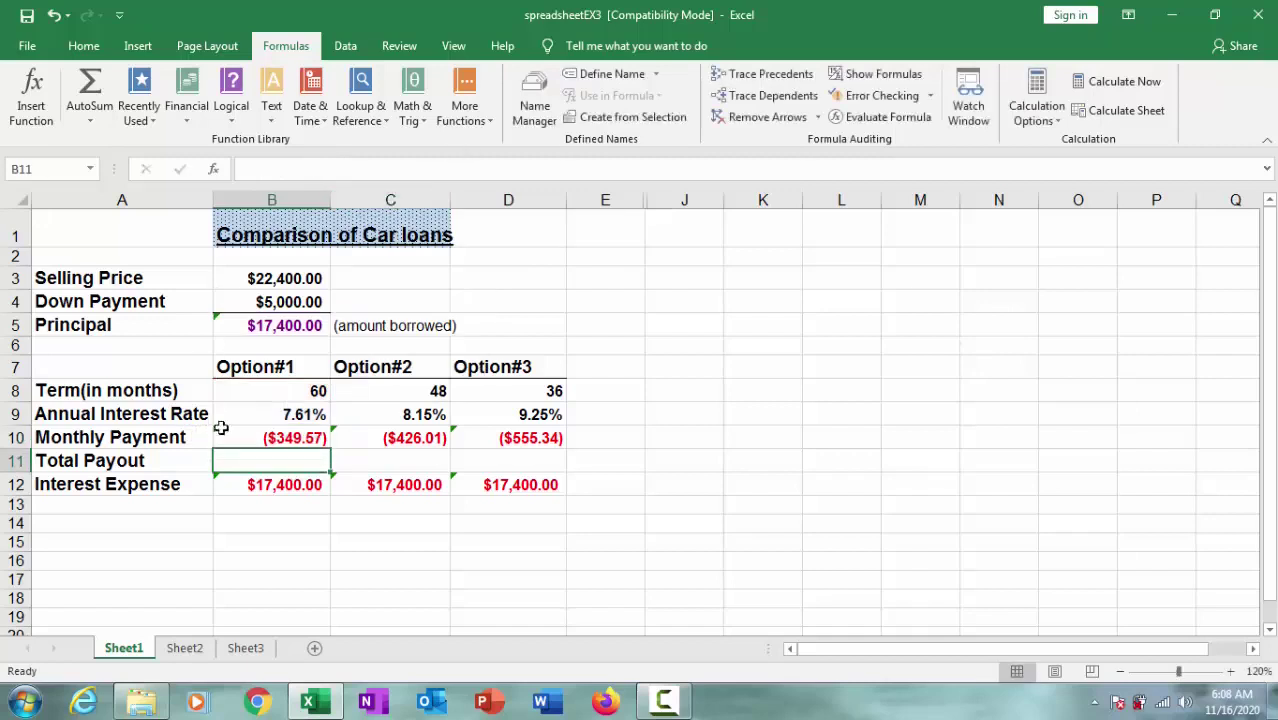
{"action": "left_click", "coordinate": [295, 440]}
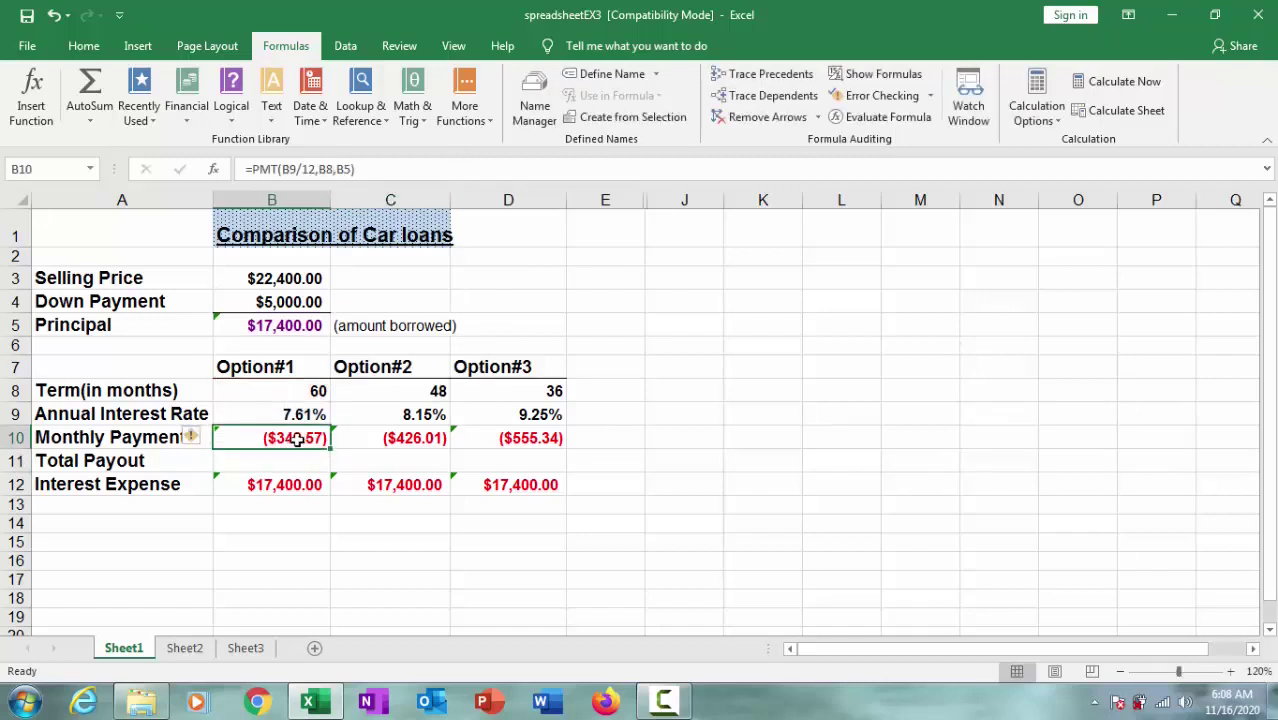
{"action": "left_click_drag", "start_coordinate": [331, 448], "coordinate": [532, 451]}
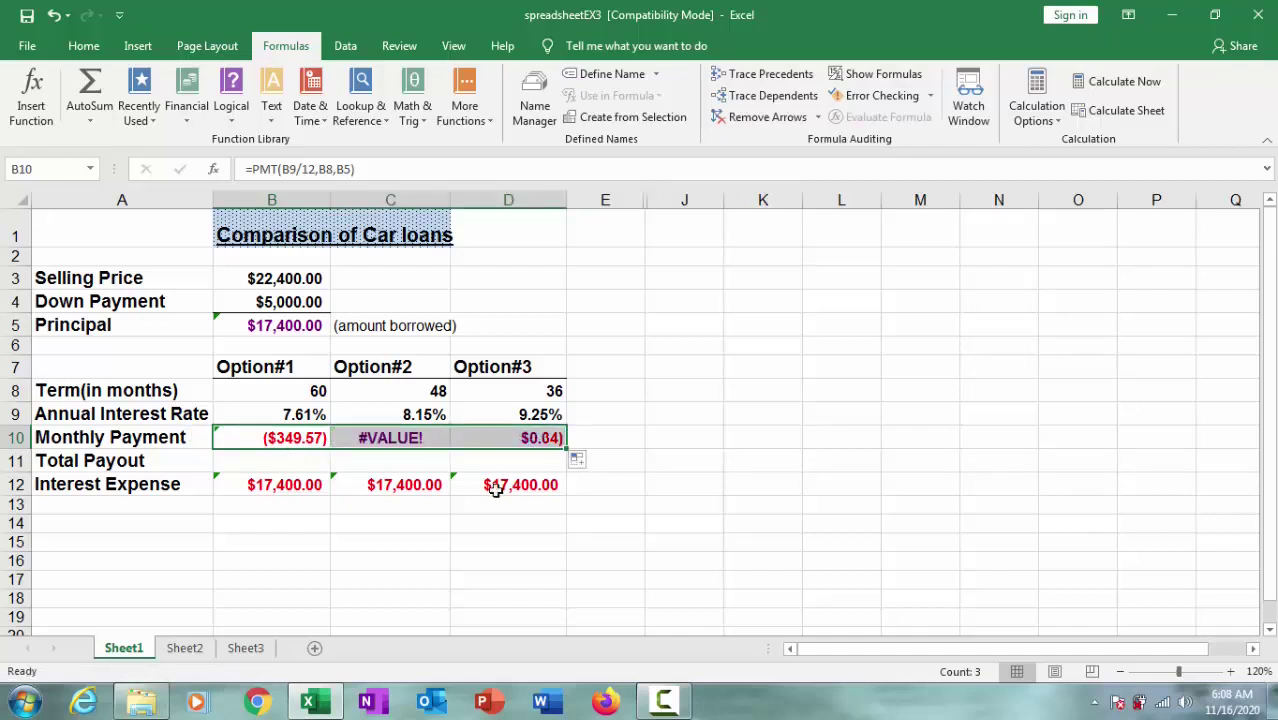
Examine the monthly payment formulas in B10 through D10 and compare their principal references with cell B5
{"action": "left_click", "coordinate": [480, 504]}
{"action": "left_click", "coordinate": [403, 440]}
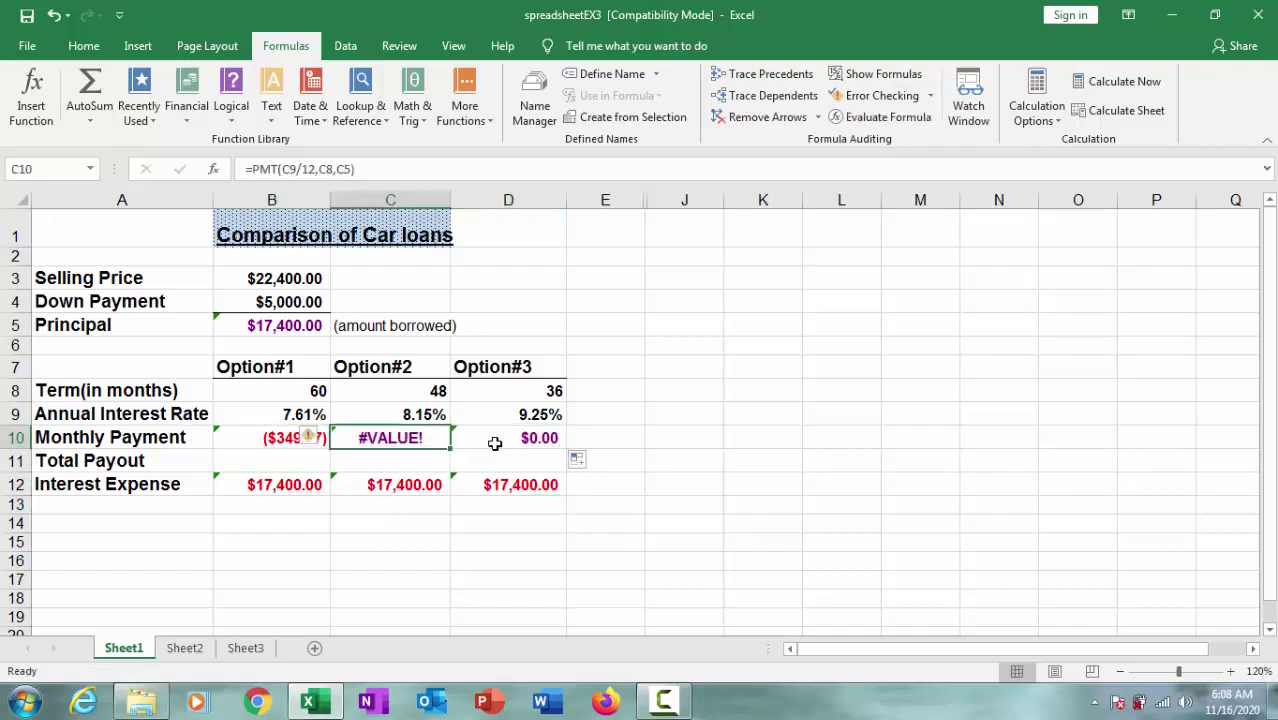
{"action": "left_click", "coordinate": [491, 442]}
{"action": "left_click", "coordinate": [395, 438]}
{"action": "left_click", "coordinate": [529, 451]}
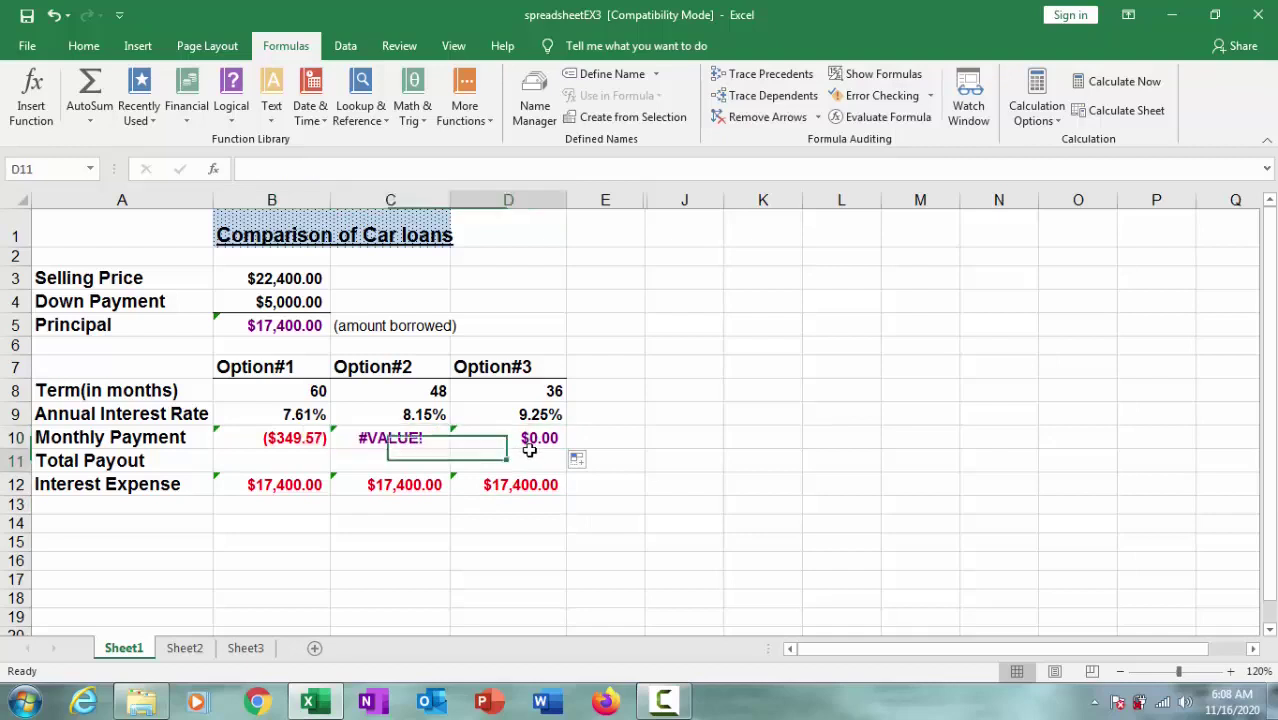
{"action": "left_click", "coordinate": [406, 438]}
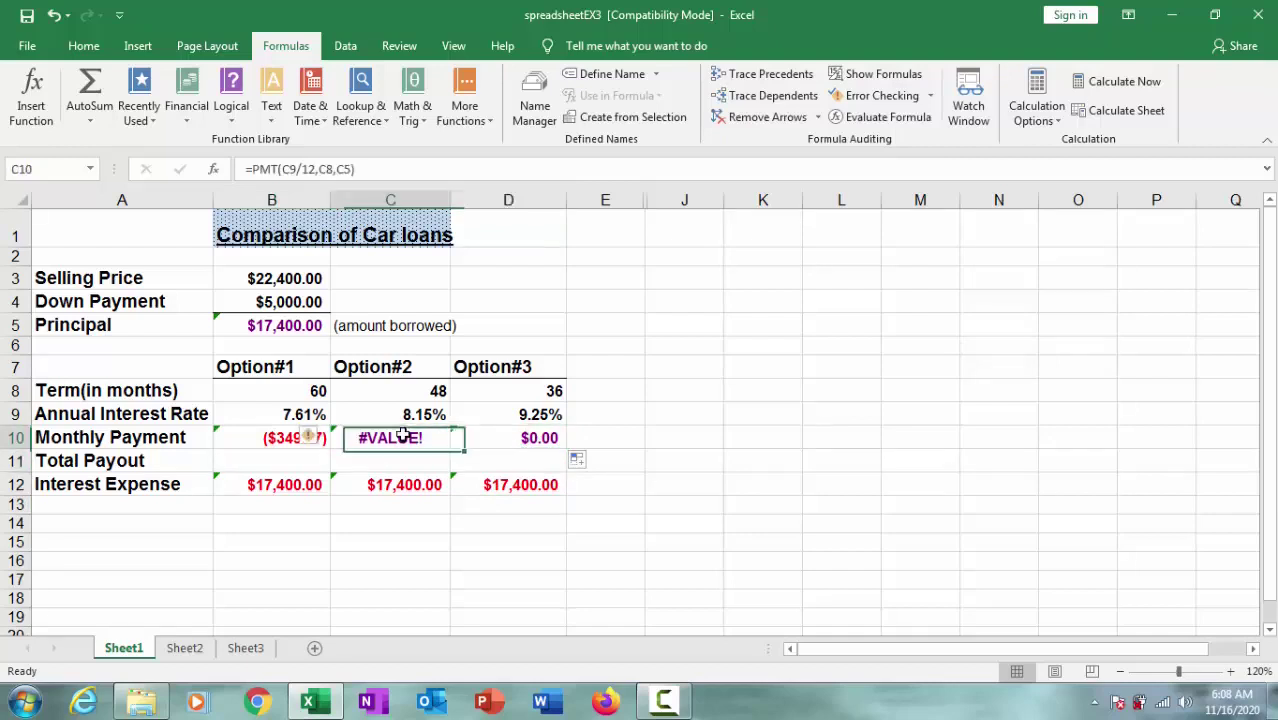
{"action": "left_click", "coordinate": [302, 327]}
{"action": "left_click", "coordinate": [522, 438]}
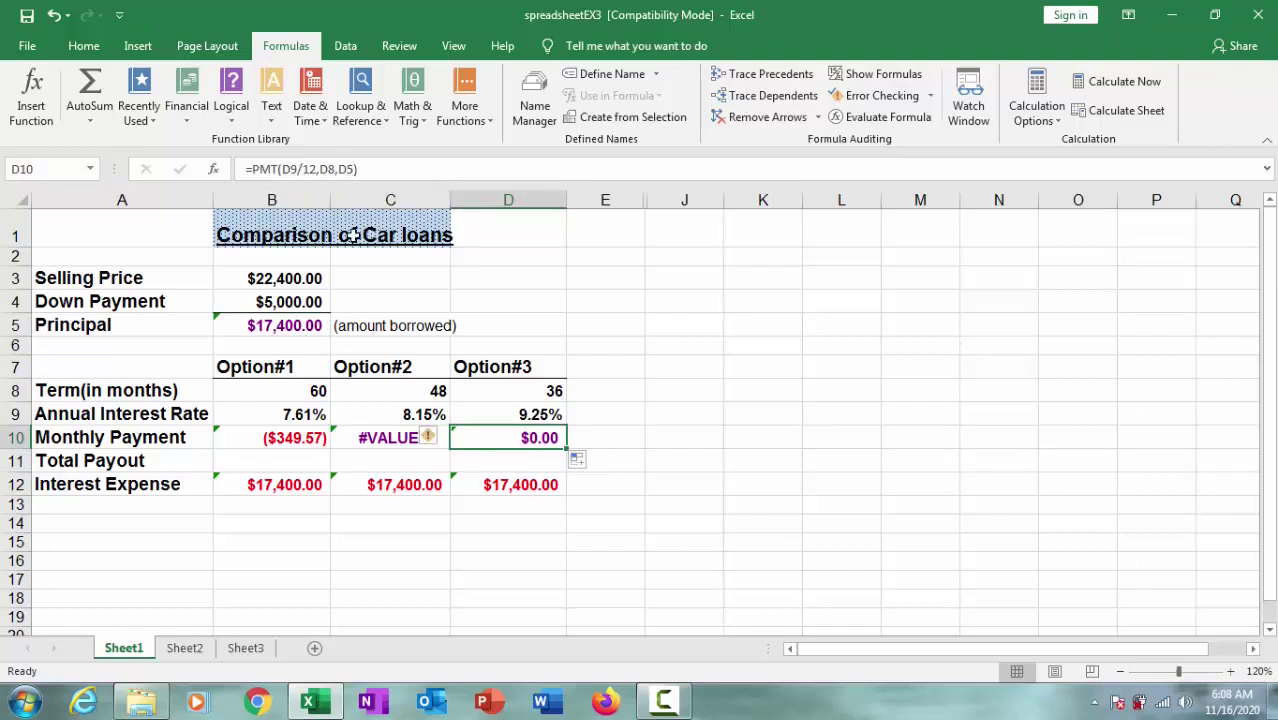
{"action": "left_click", "coordinate": [302, 437]}
{"action": "left_click", "coordinate": [502, 437]}
{"action": "left_click", "coordinate": [300, 326]}
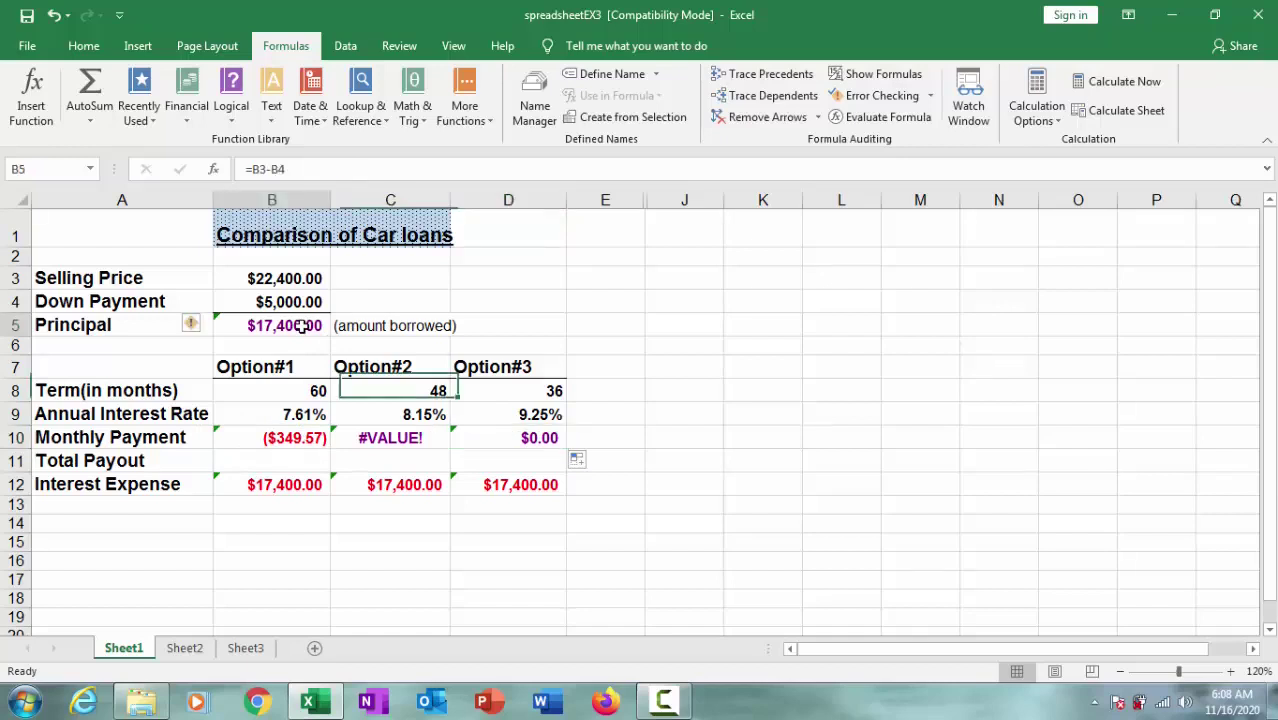
Make the principal reference in B10's PMT formula absolute again as $B$5
{"action": "left_click", "coordinate": [301, 440]}
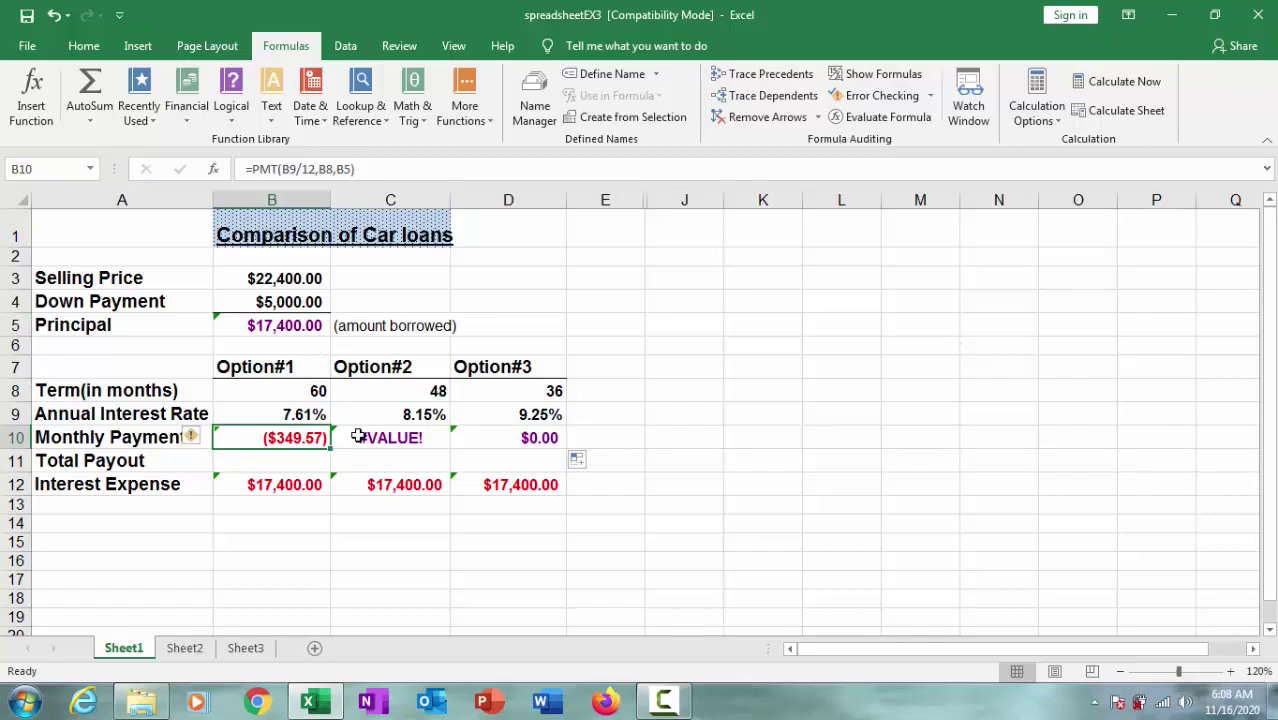
{"action": "left_click", "coordinate": [337, 168]}
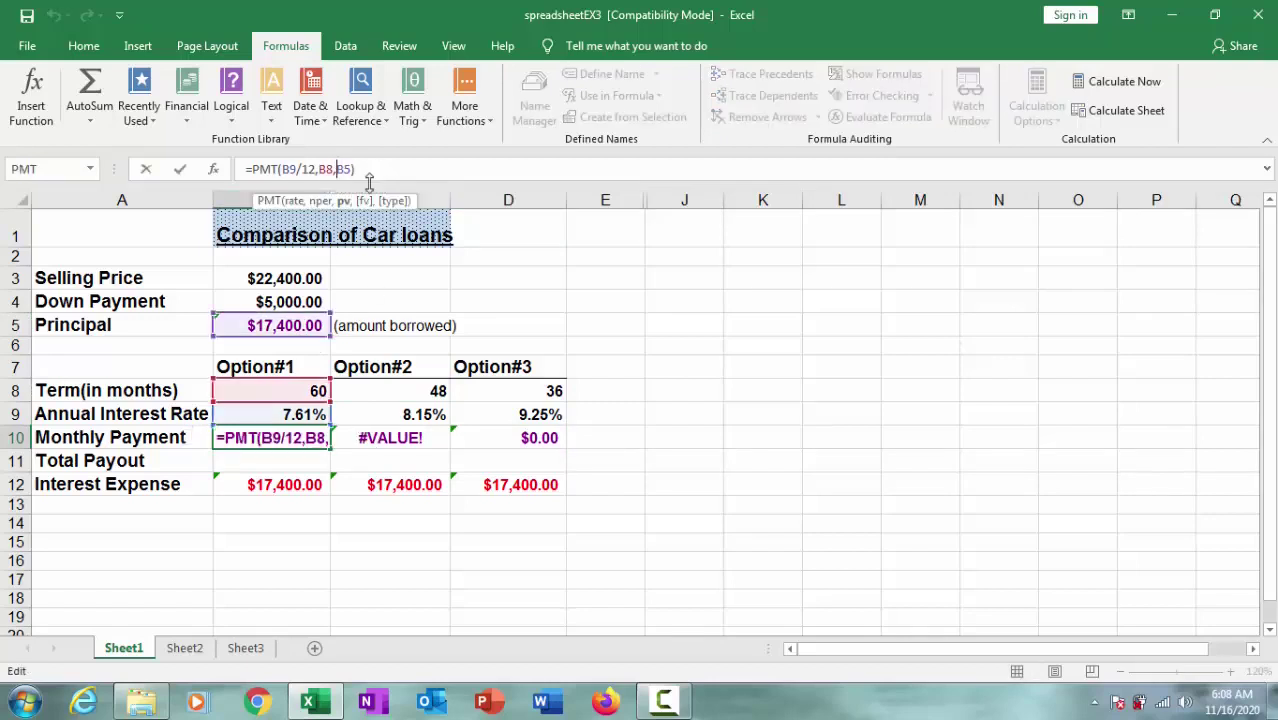
{"action": "type", "text": "$B"}
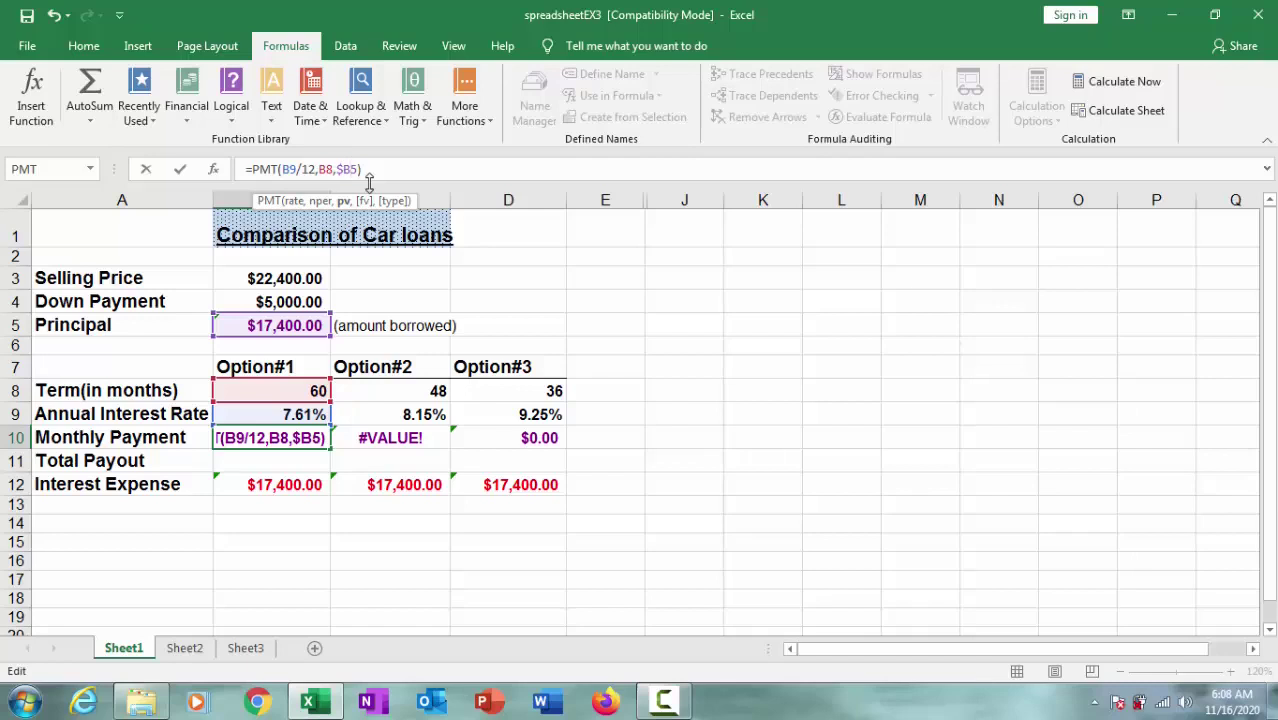
{"action": "type", "text": "$"}
{"action": "key", "text": "Return"}
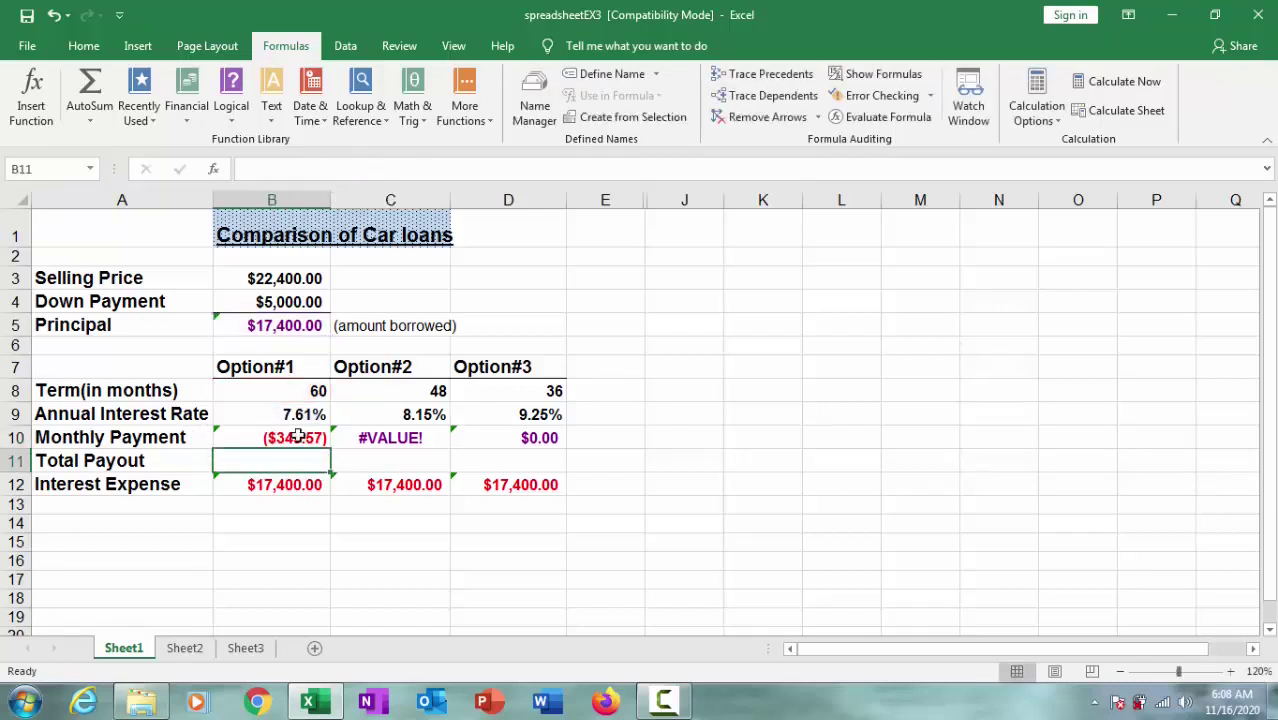
Copy the PMT formula from B10 across to C10 and D10
{"action": "left_click", "coordinate": [296, 444]}
{"action": "left_click_drag", "start_coordinate": [330, 451], "coordinate": [558, 445]}
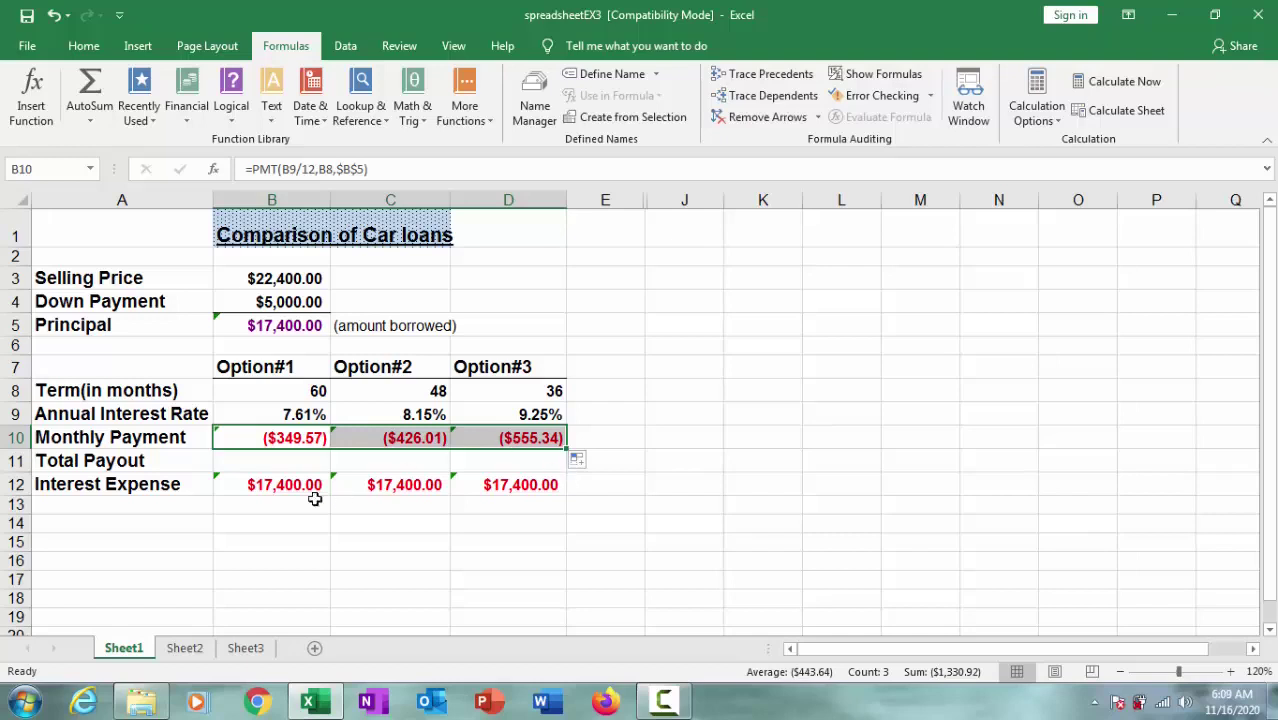
Calculate Option#1's total payout in B11 as monthly payment times term with the formula =B10*B8
{"action": "left_click", "coordinate": [255, 460]}
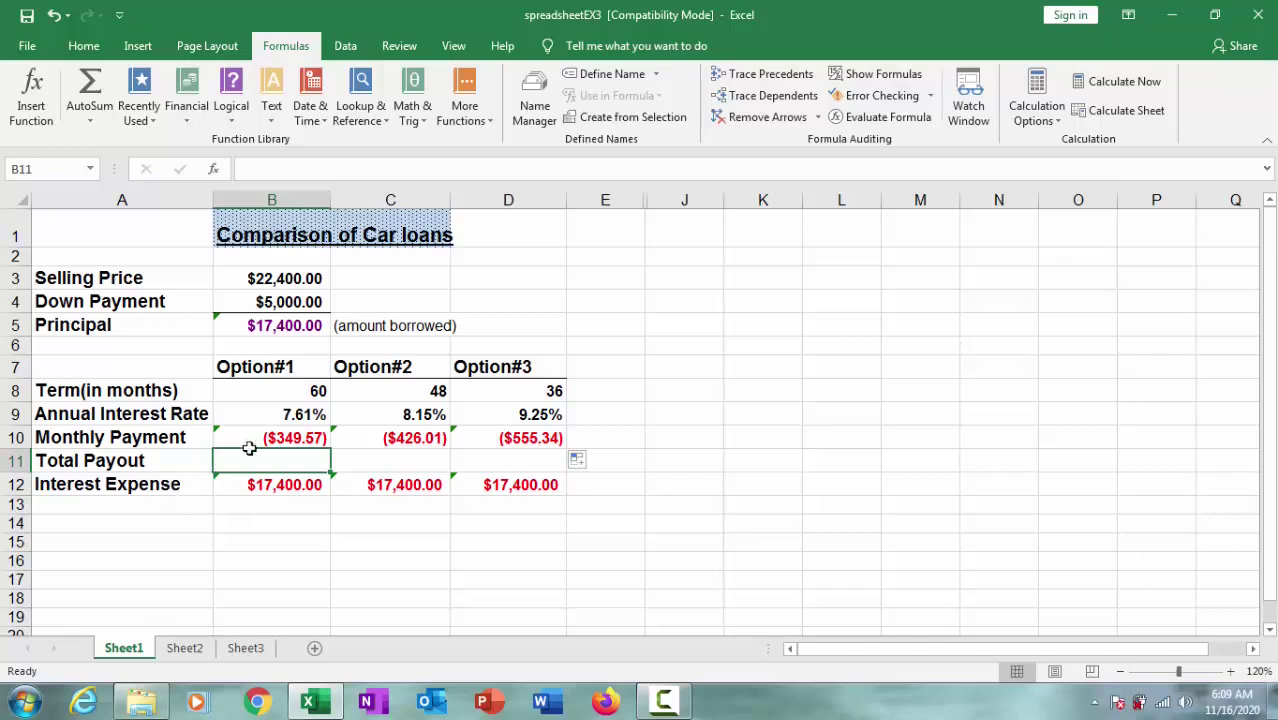
{"action": "left_click", "coordinate": [293, 437]}
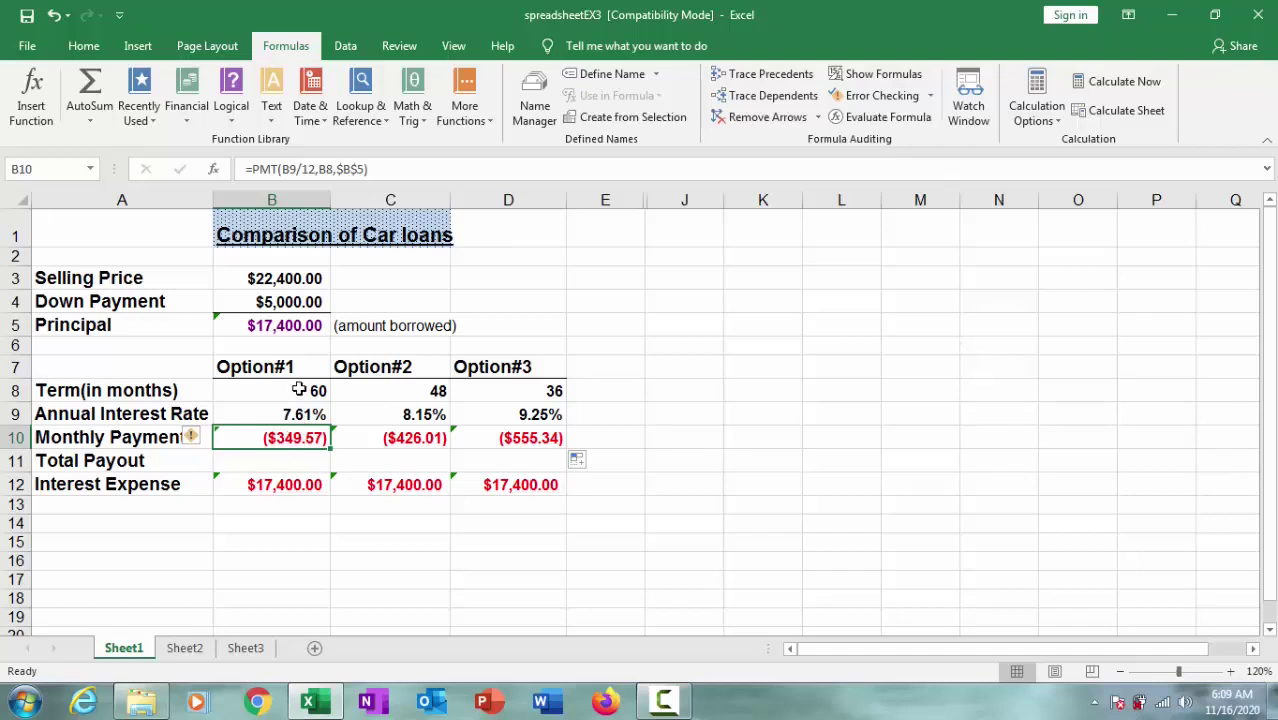
{"action": "left_click", "coordinate": [298, 390]}
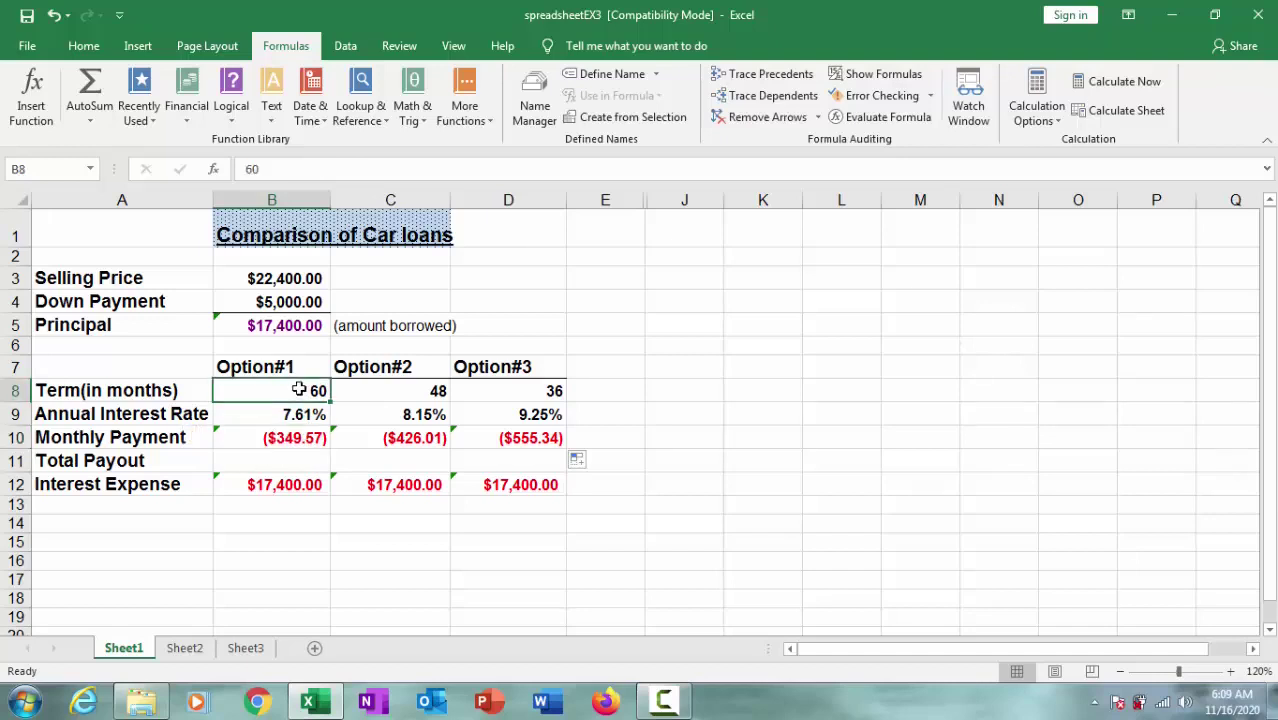
{"action": "left_click", "coordinate": [288, 460]}
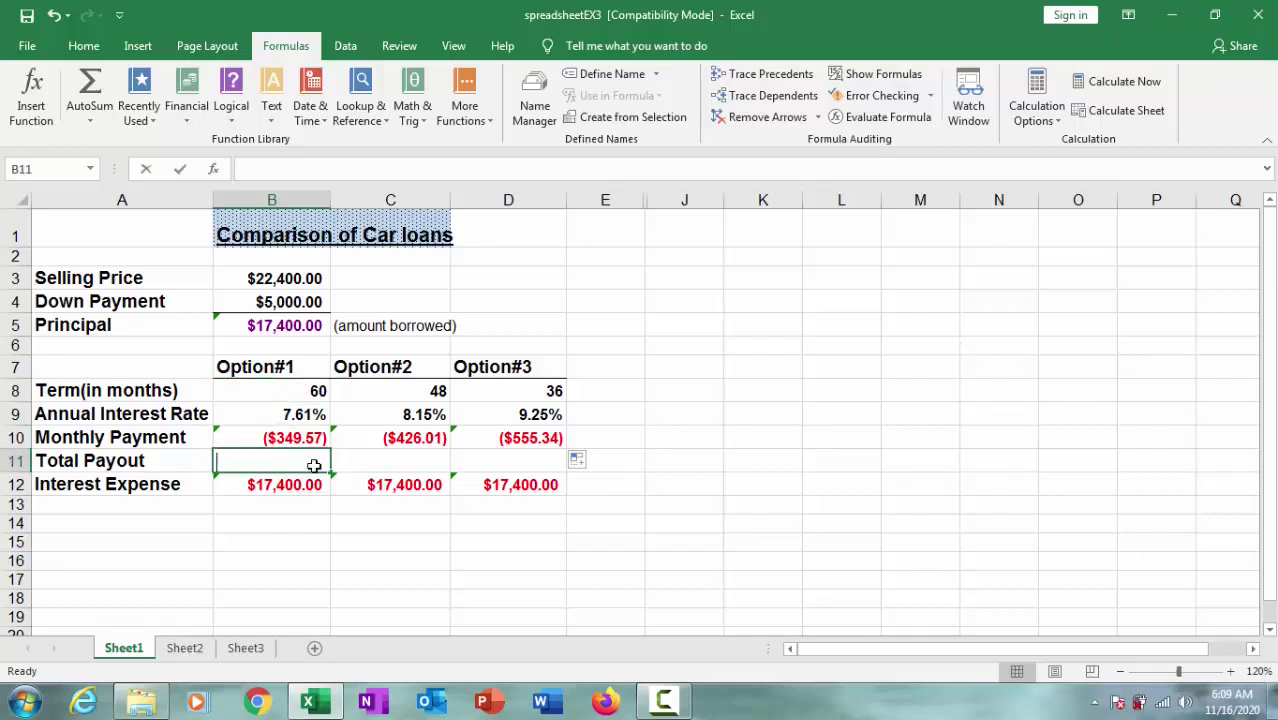
{"action": "type", "text": "="}
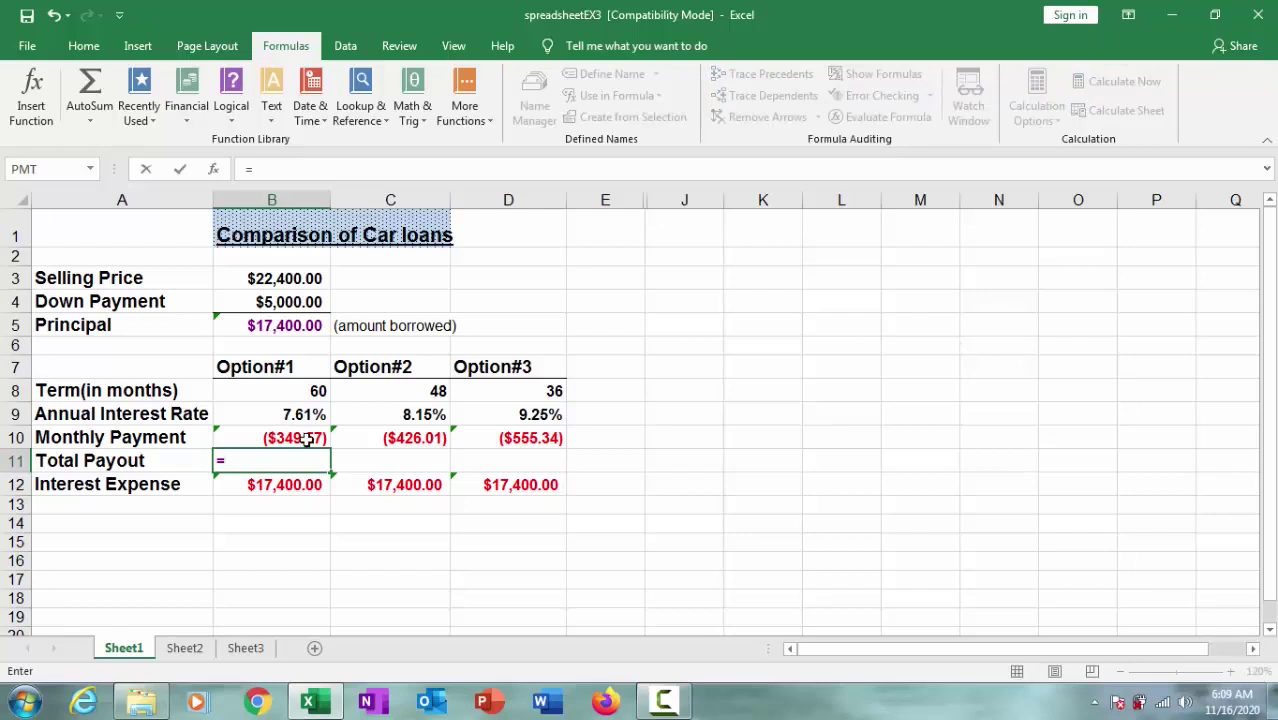
{"action": "left_click", "coordinate": [298, 437]}
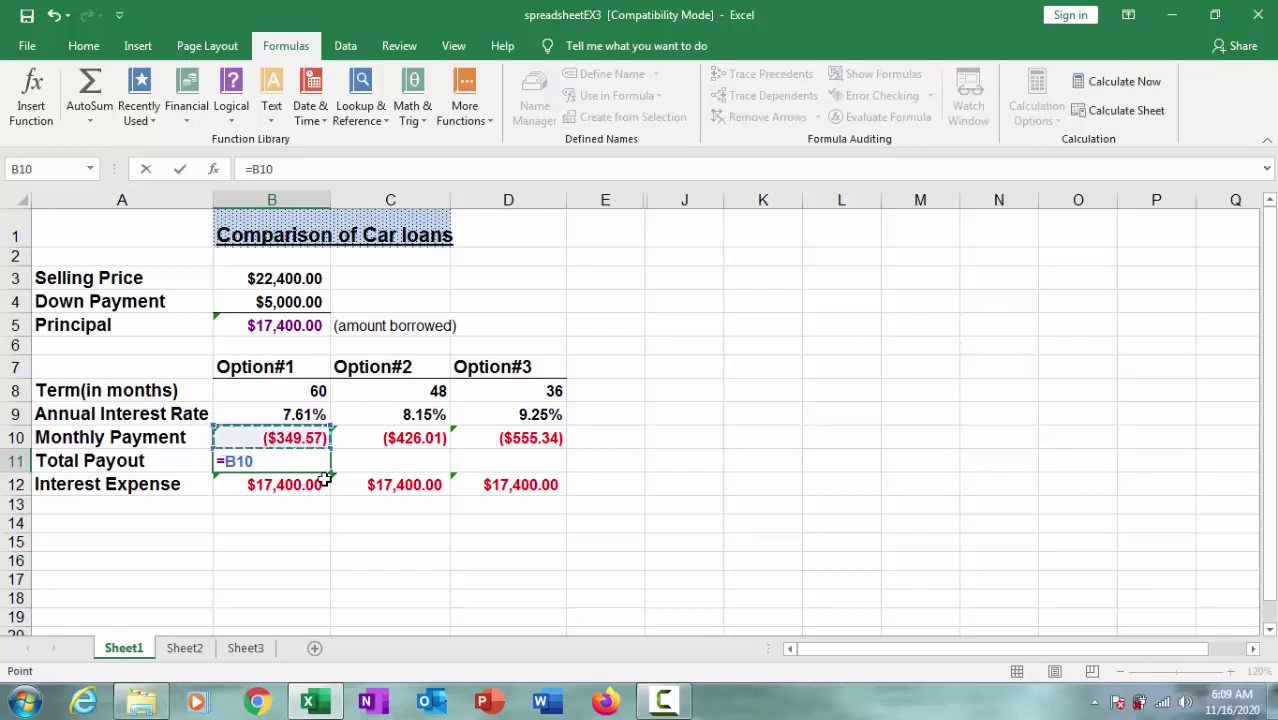
{"action": "type", "text": "*"}
{"action": "left_click", "coordinate": [298, 392]}
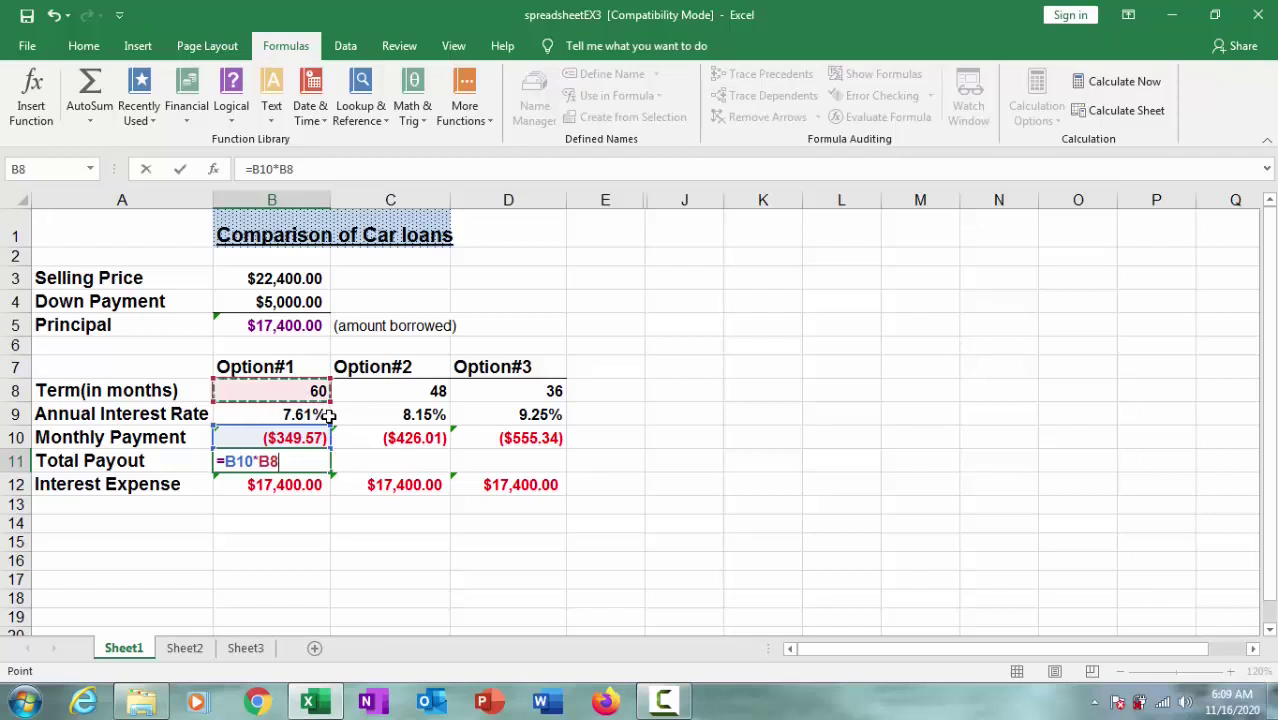
{"action": "key", "text": "Return"}
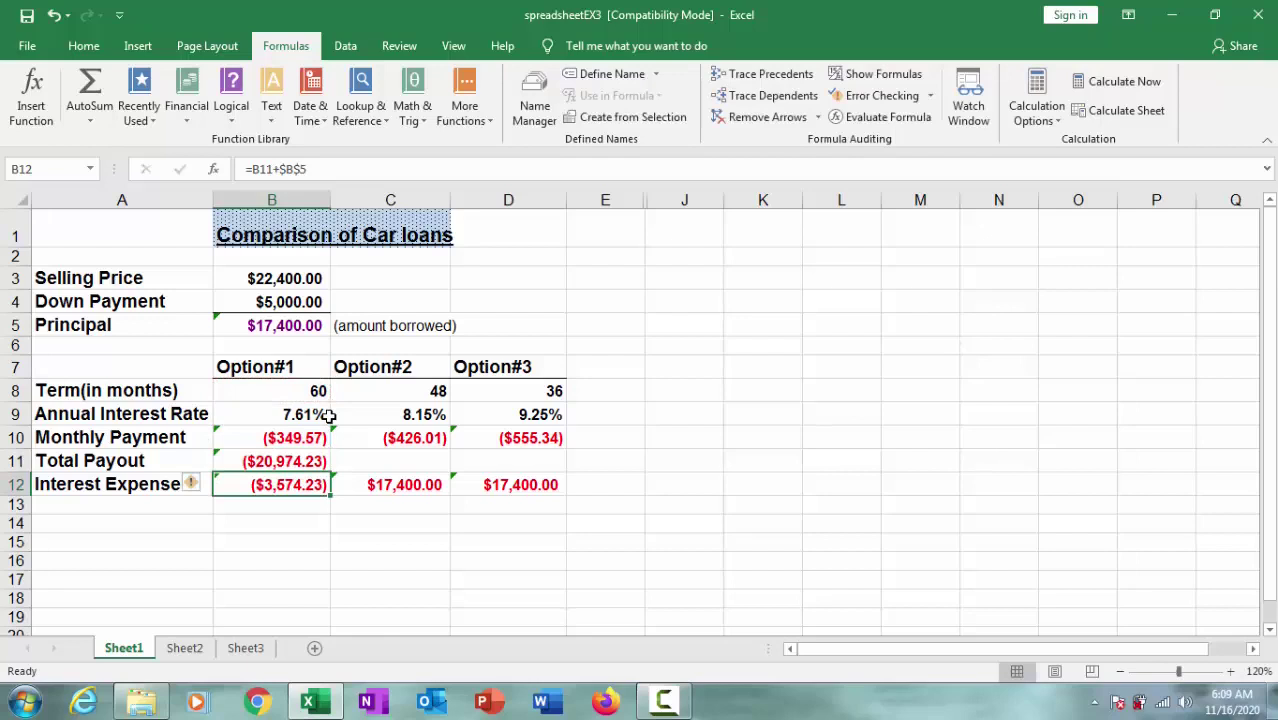
Copy the total payout formula from B11 across to C11 and D11
{"action": "left_click", "coordinate": [312, 463]}
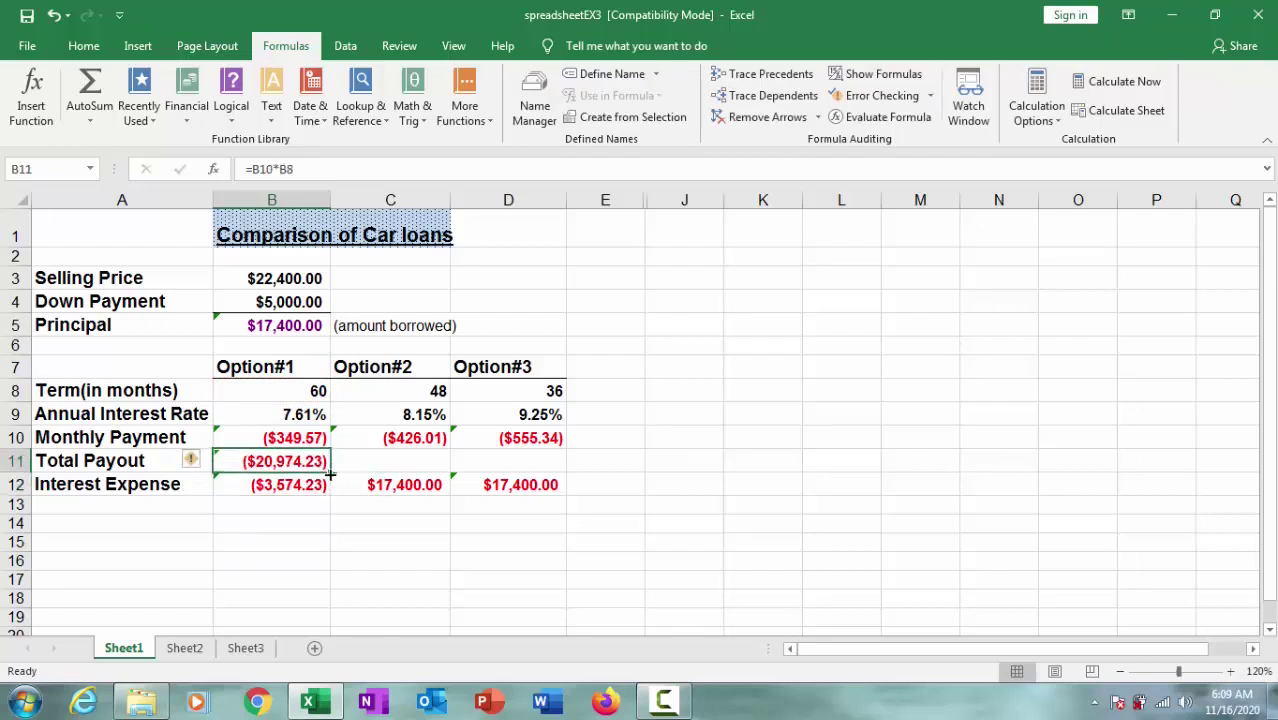
{"action": "left_click", "coordinate": [397, 465]}
{"action": "left_click", "coordinate": [506, 463]}
{"action": "left_click", "coordinate": [288, 461]}
{"action": "left_click", "coordinate": [415, 462]}
{"action": "left_click", "coordinate": [465, 461]}
{"action": "left_click", "coordinate": [300, 461]}
{"action": "left_click_drag", "start_coordinate": [331, 472], "coordinate": [531, 469]}
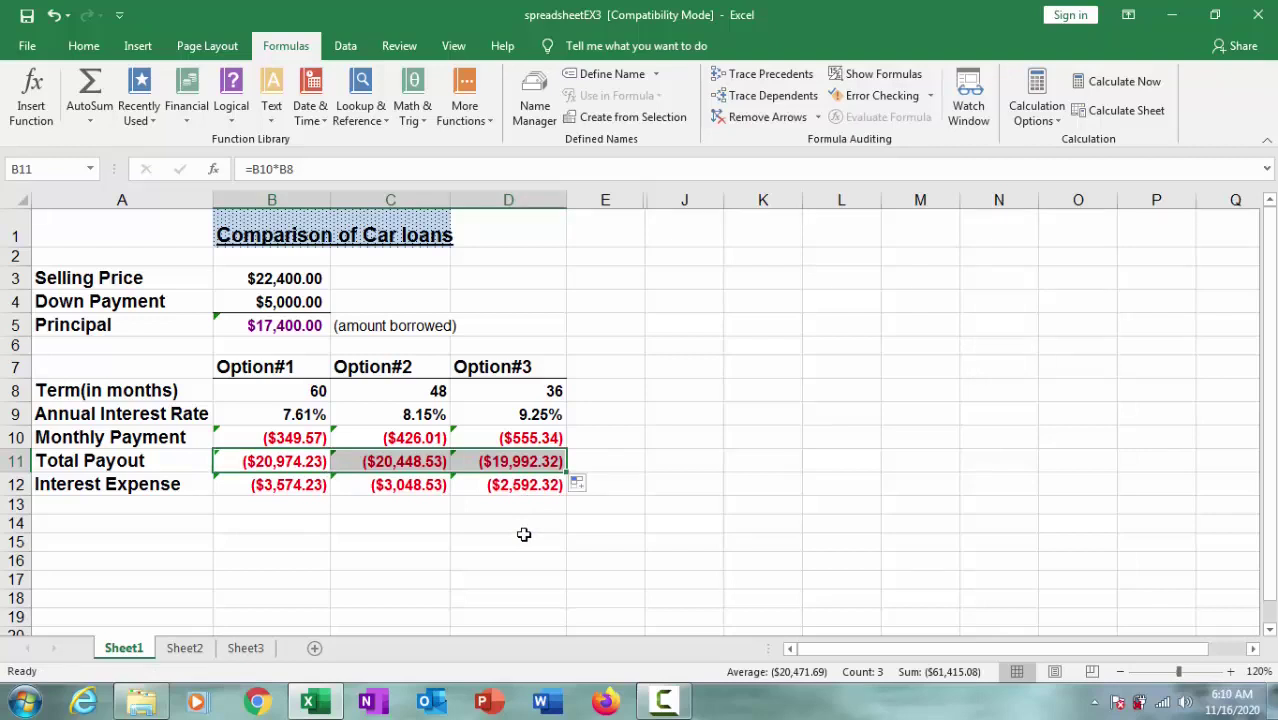
{"action": "left_click", "coordinate": [524, 534]}
Examine the total payout formulas in B11 through D11 and the monthly payment in D10 that feeds Option#3's total
{"action": "left_click", "coordinate": [527, 466]}
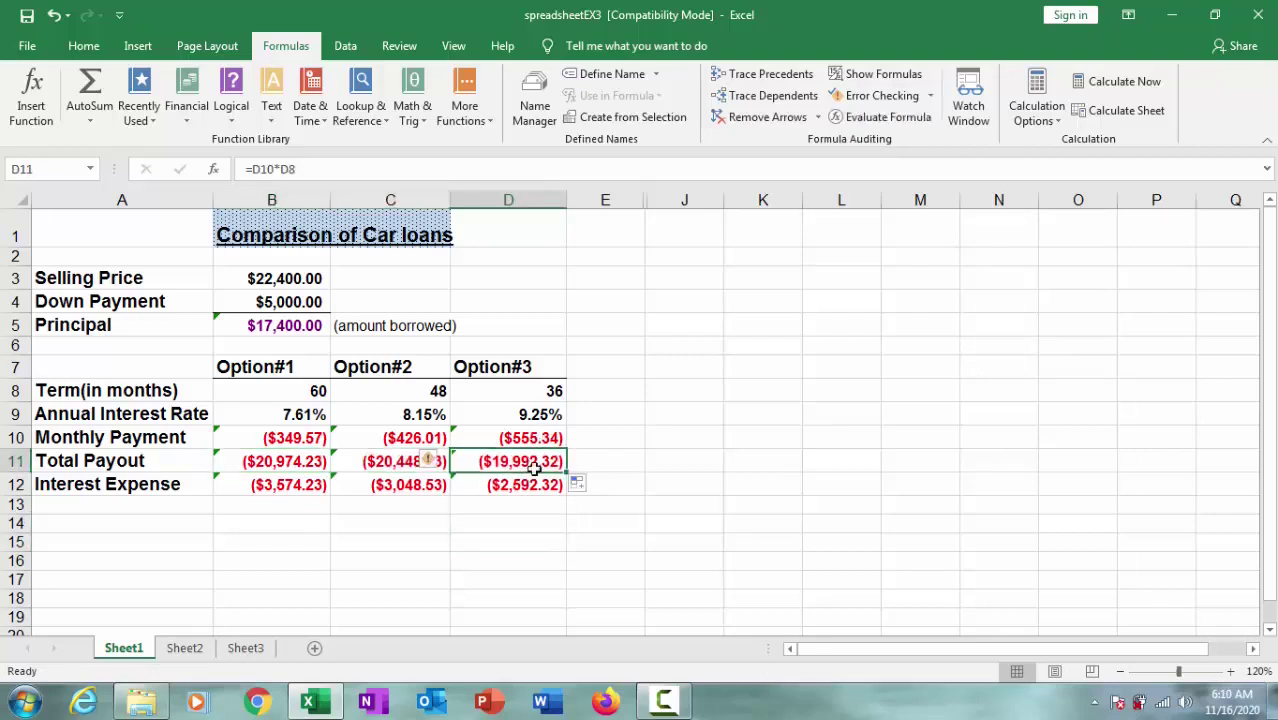
{"action": "left_click", "coordinate": [462, 523]}
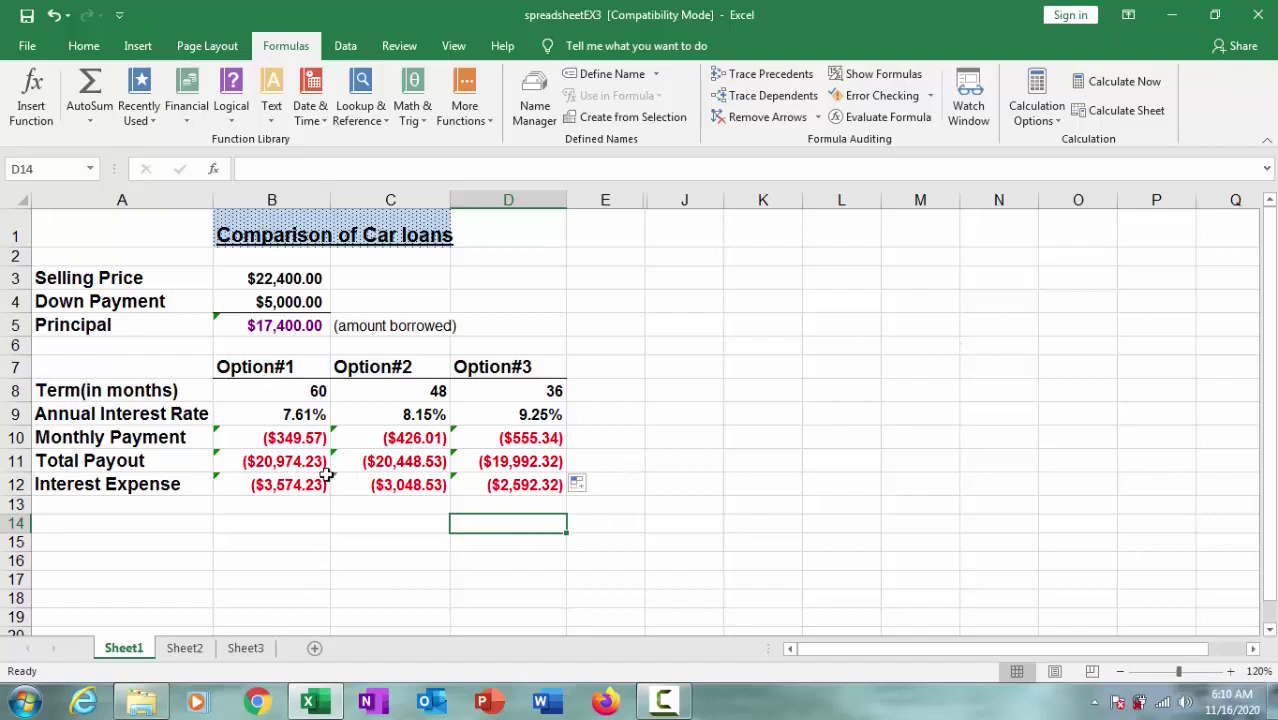
{"action": "left_click", "coordinate": [360, 485]}
{"action": "left_click", "coordinate": [290, 461]}
{"action": "left_click", "coordinate": [410, 460]}
{"action": "left_click", "coordinate": [500, 460]}
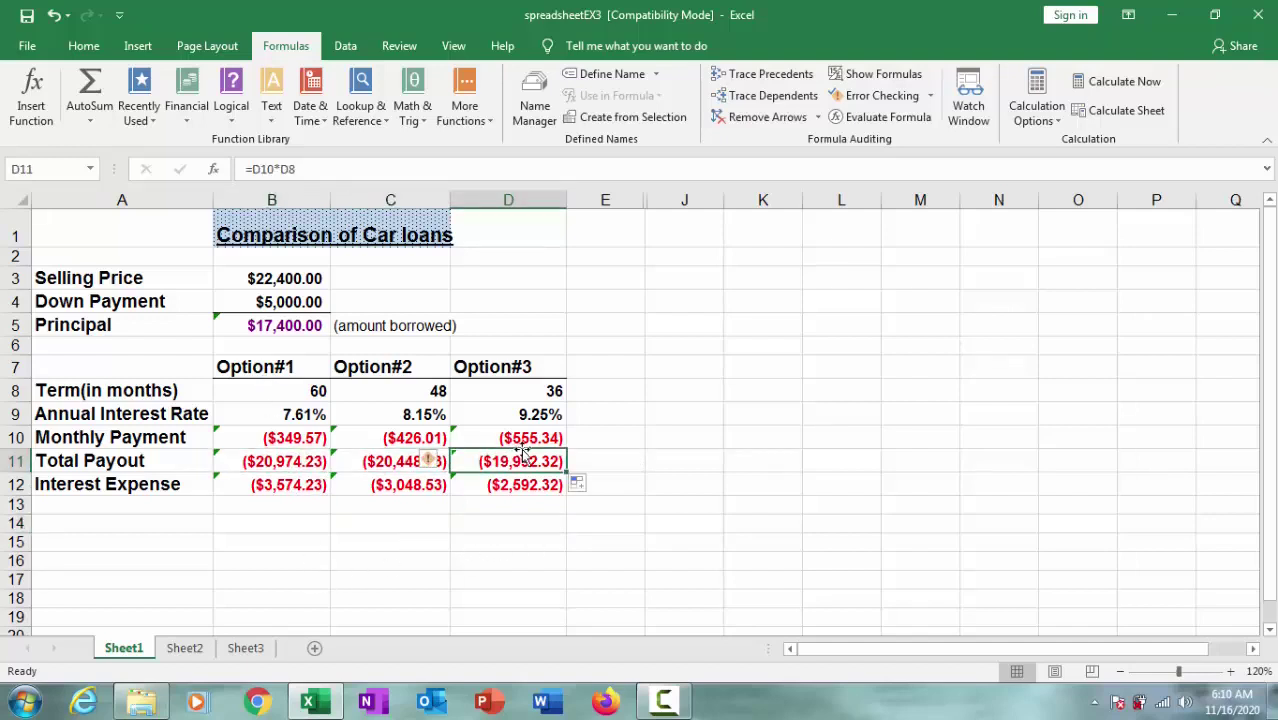
{"action": "left_click", "coordinate": [526, 441]}
{"action": "left_click", "coordinate": [518, 535]}
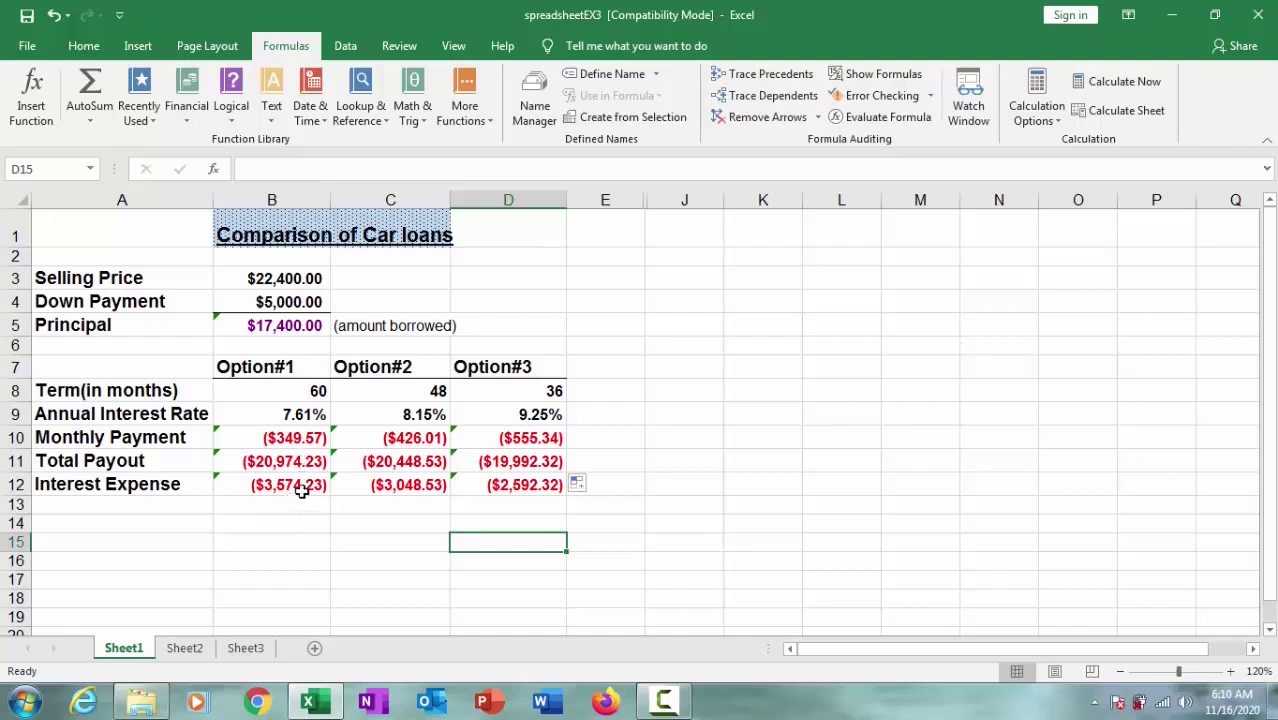
Compare the interest expenses in row 12 with the loan terms in row 8 across the three options
{"action": "left_click", "coordinate": [301, 491]}
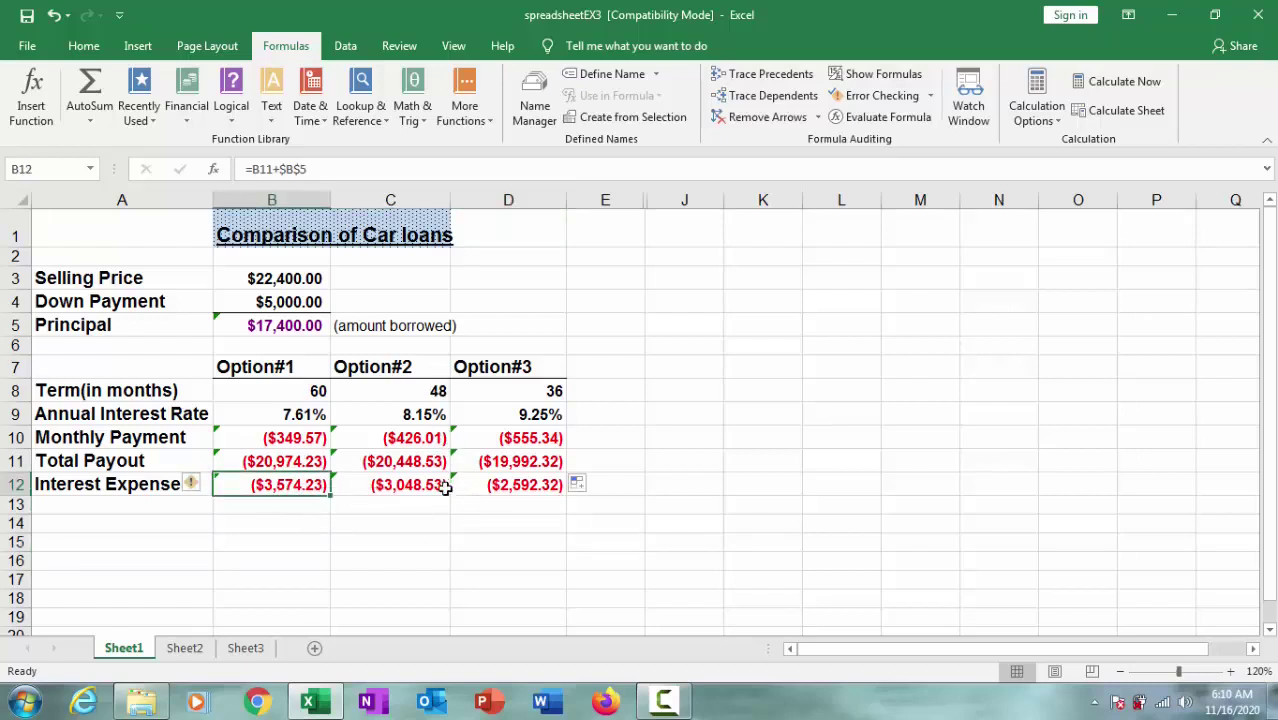
{"action": "left_click", "coordinate": [438, 392]}
{"action": "left_click", "coordinate": [290, 392]}
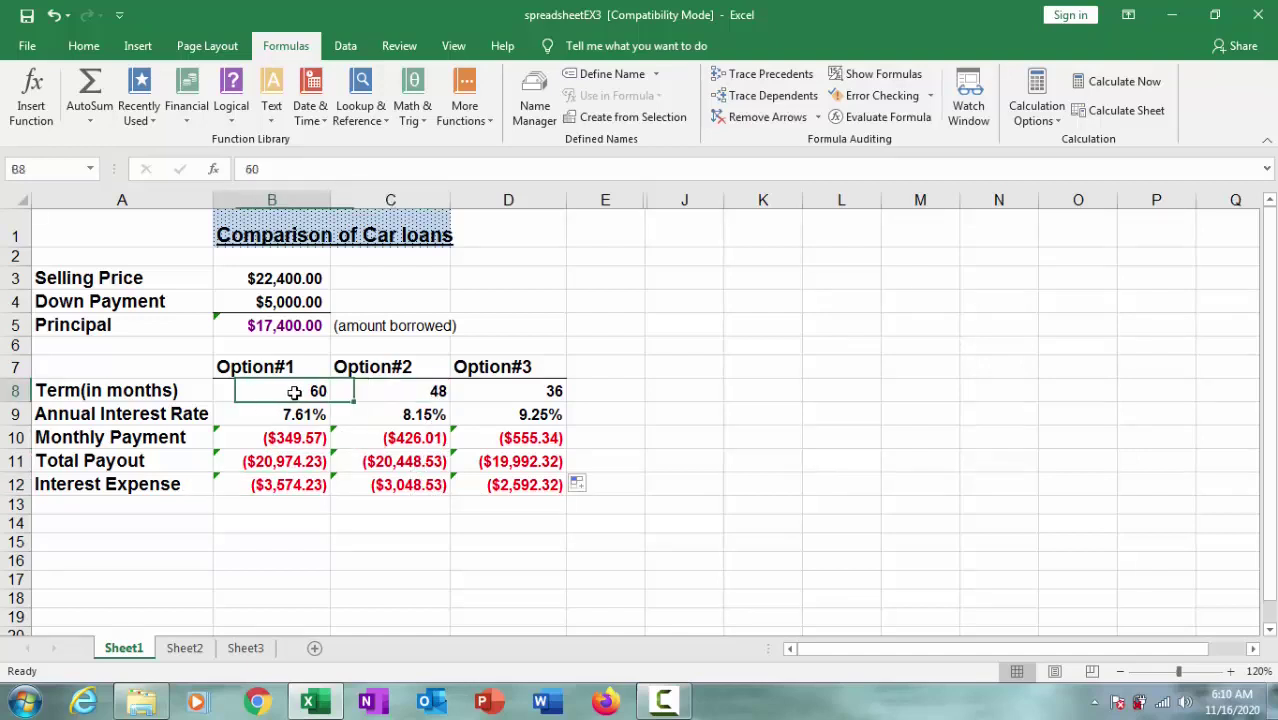
{"action": "left_click", "coordinate": [440, 392]}
{"action": "left_click", "coordinate": [548, 392]}
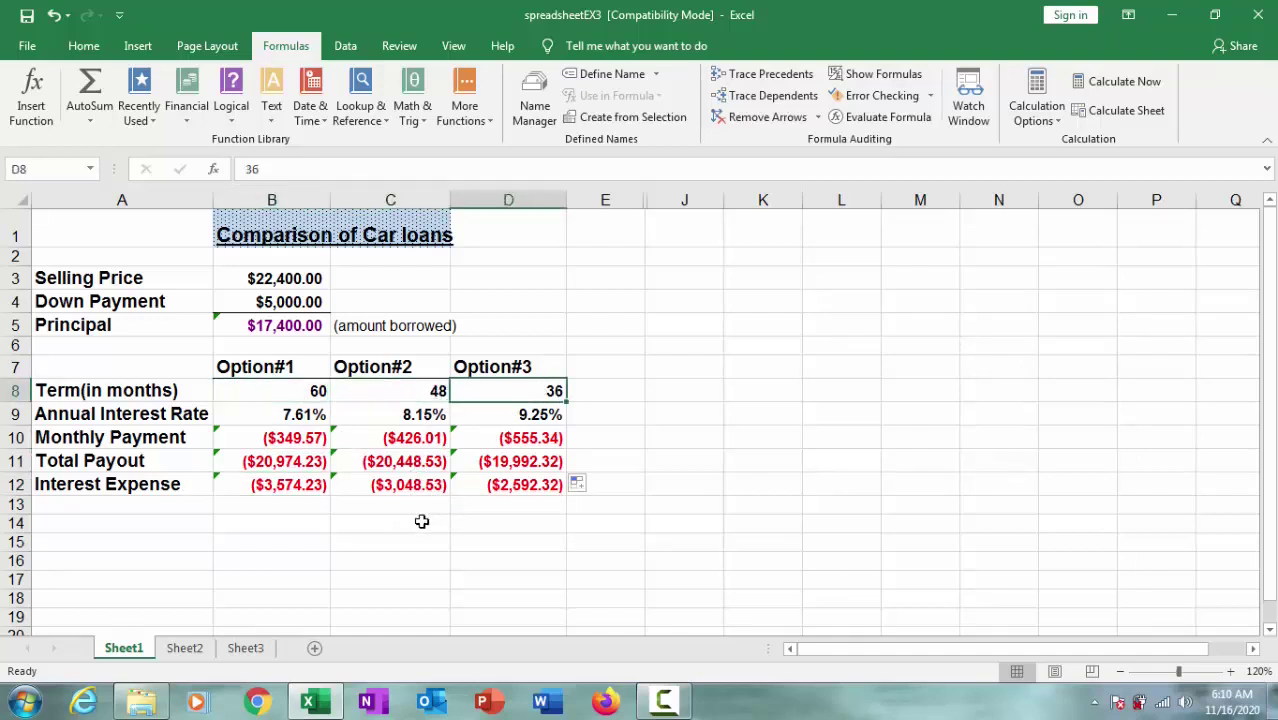
{"action": "left_click", "coordinate": [422, 488]}
{"action": "left_click", "coordinate": [443, 521]}
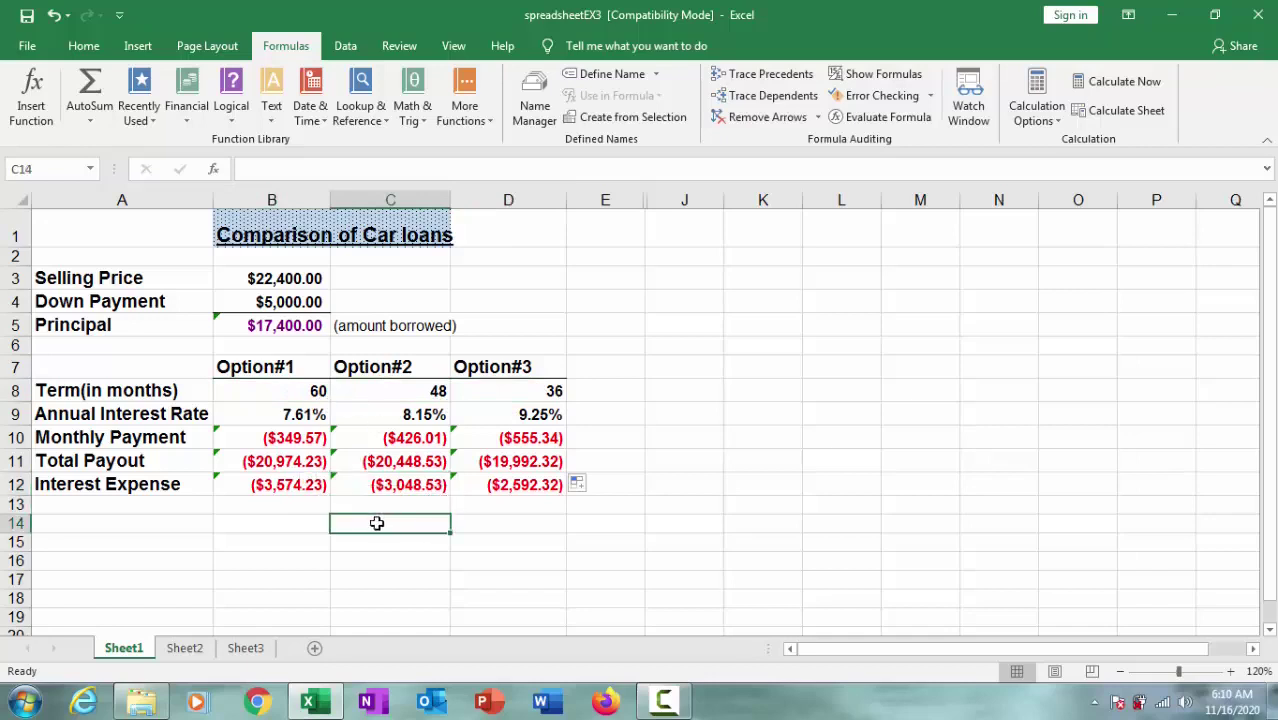
{"action": "left_click", "coordinate": [544, 392]}
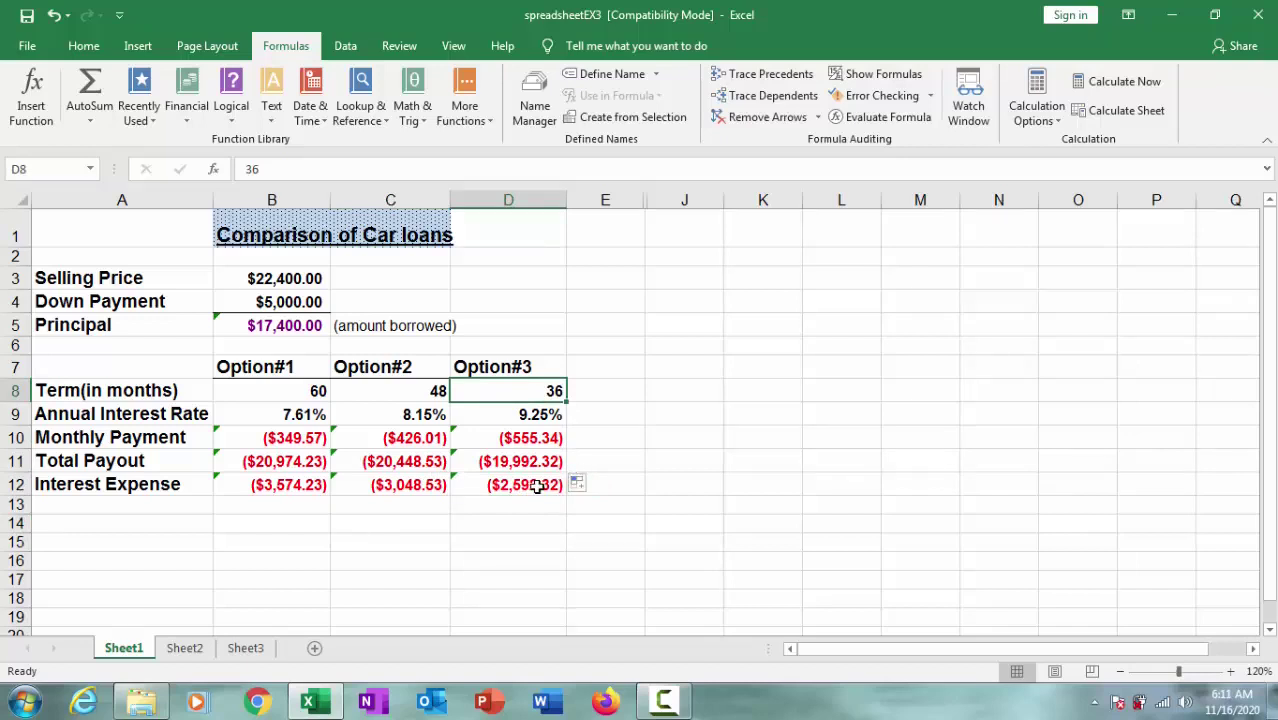
{"action": "left_click", "coordinate": [540, 485]}
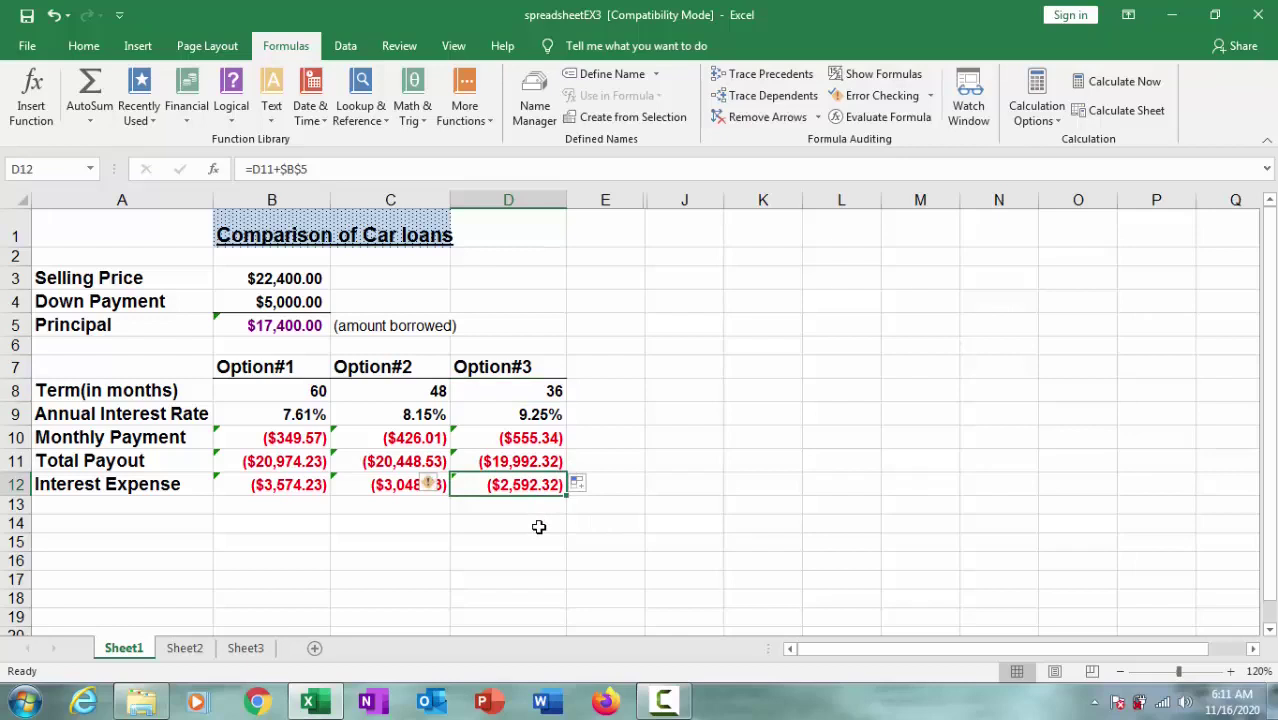
{"action": "left_click", "coordinate": [541, 518]}
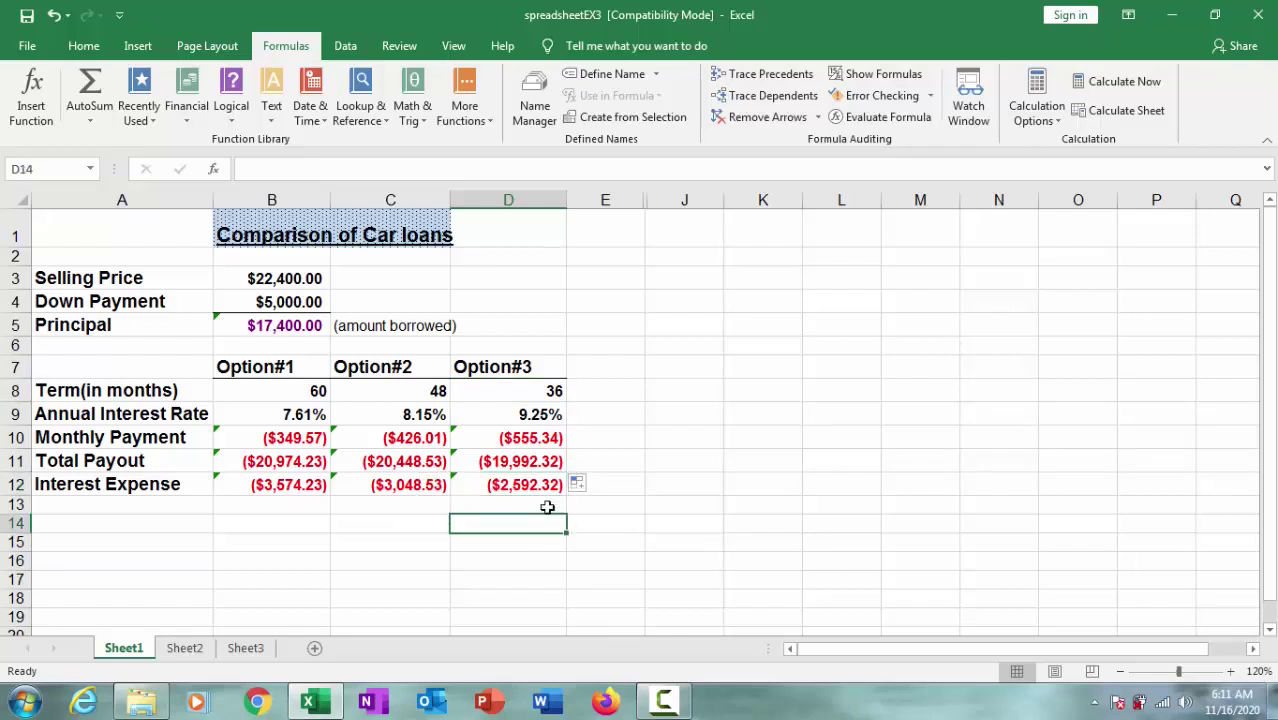
{"action": "left_click", "coordinate": [547, 503]}
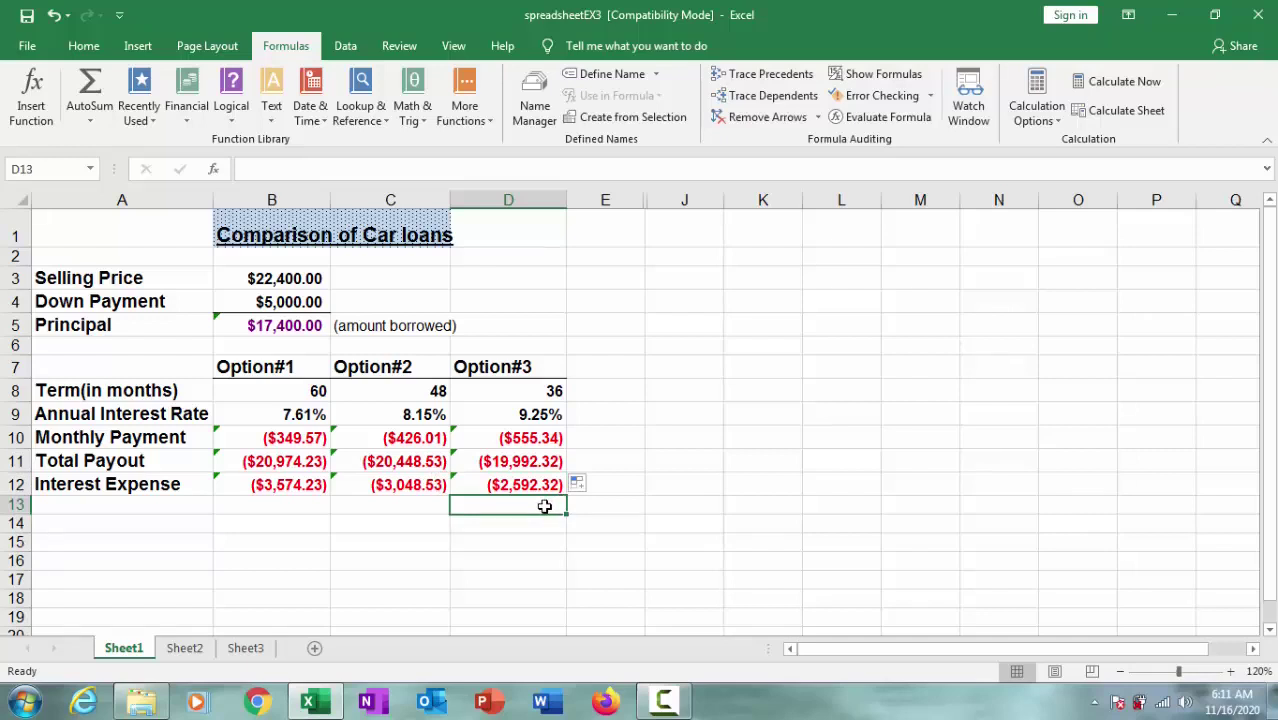
Review Option#3's figures in D7 through D12 and compare the monthly payments in D10, C10 and B10
{"action": "left_click", "coordinate": [536, 372]}
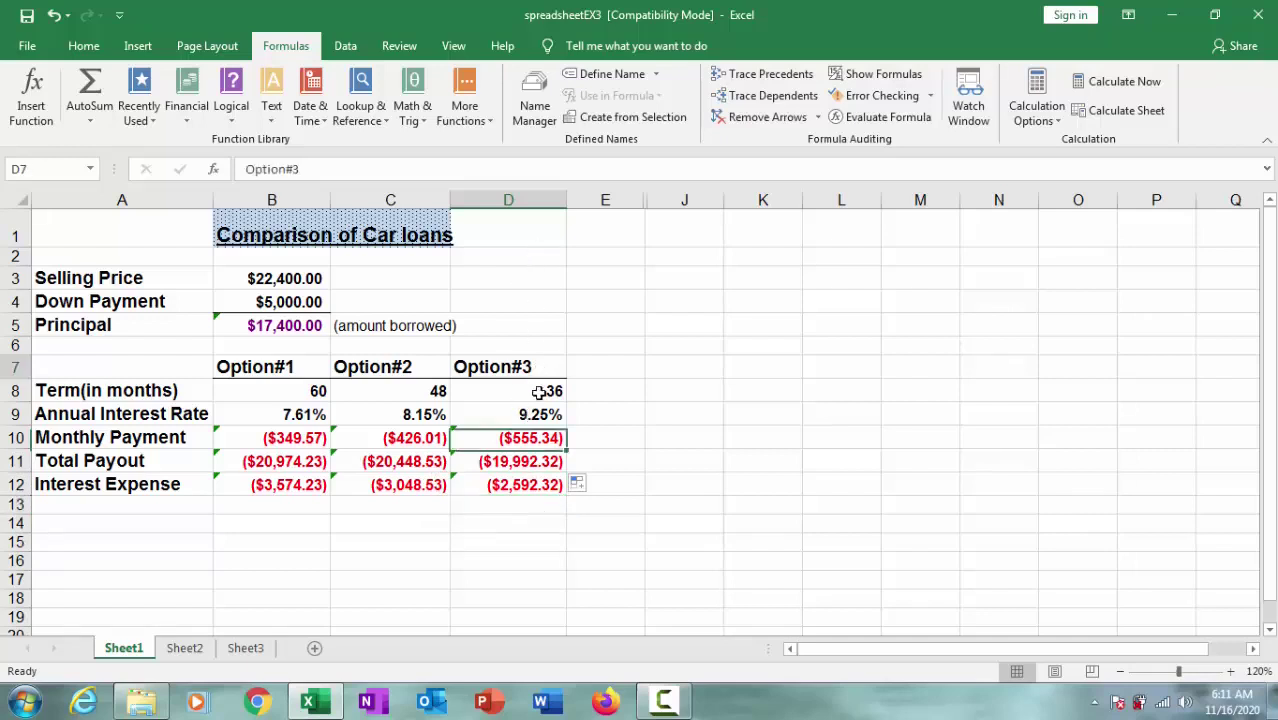
{"action": "left_click_drag", "start_coordinate": [538, 392], "coordinate": [531, 490]}
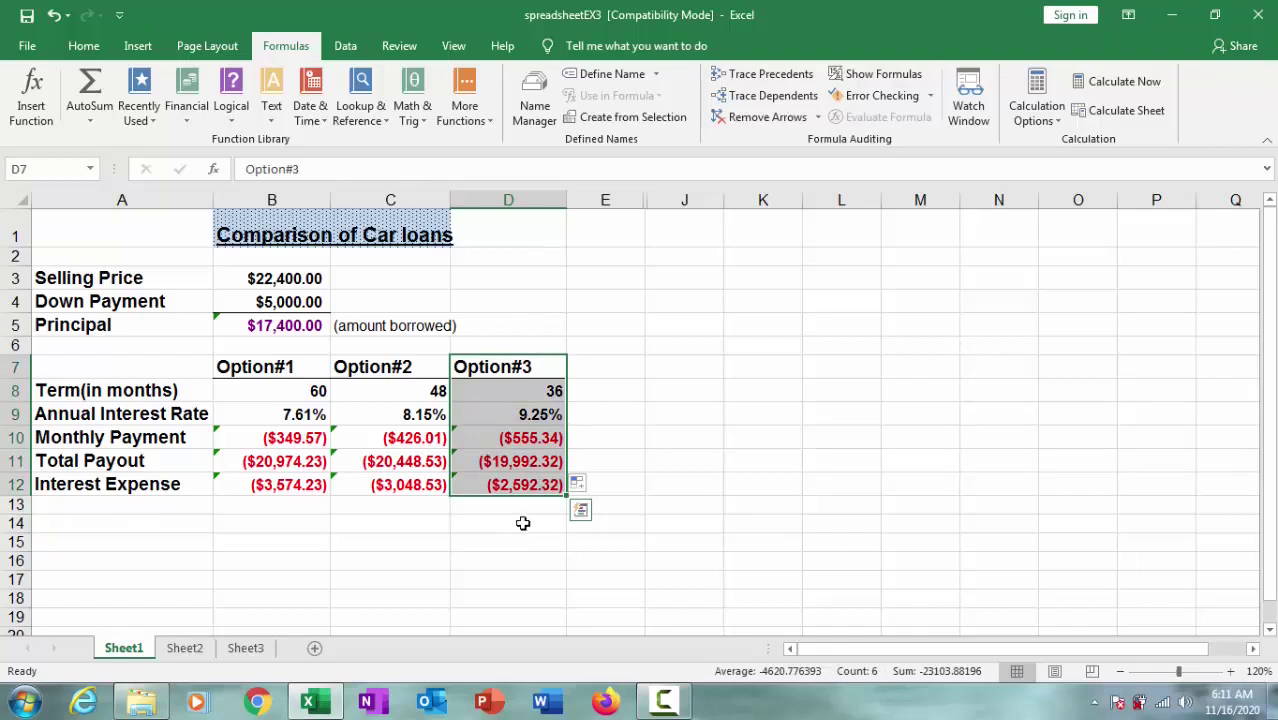
{"action": "left_click", "coordinate": [520, 522]}
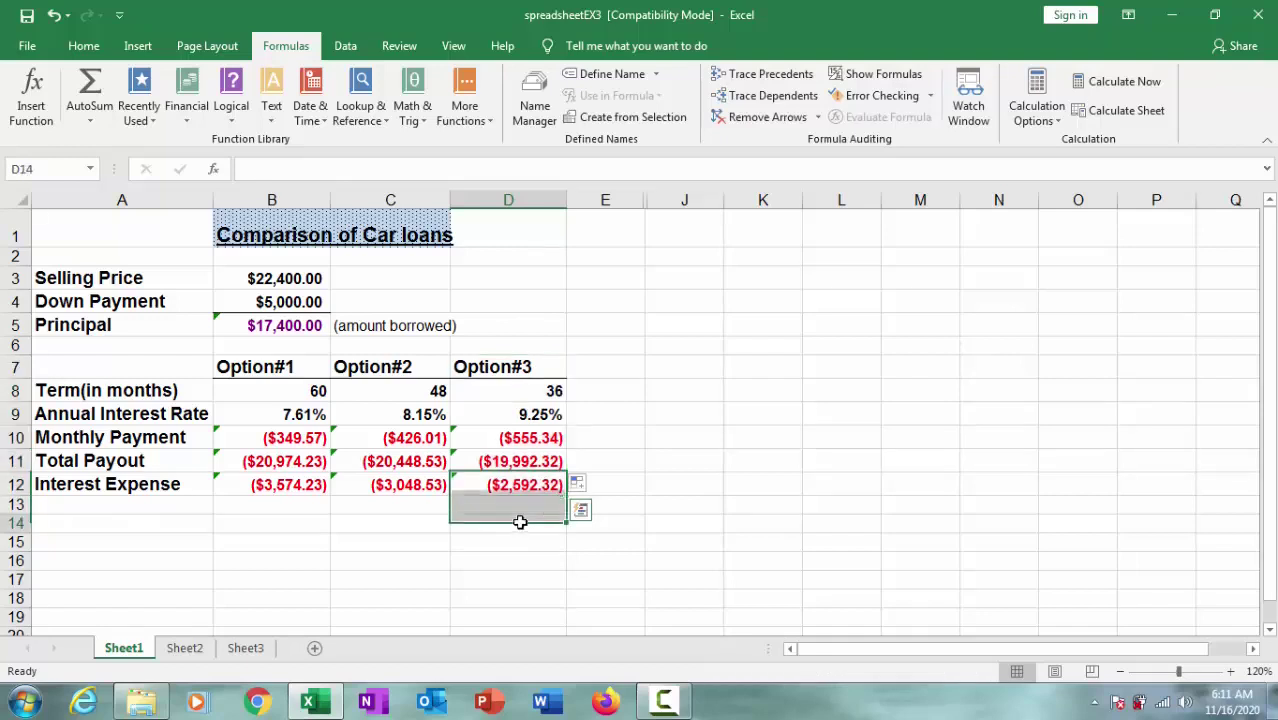
{"action": "left_click", "coordinate": [512, 440]}
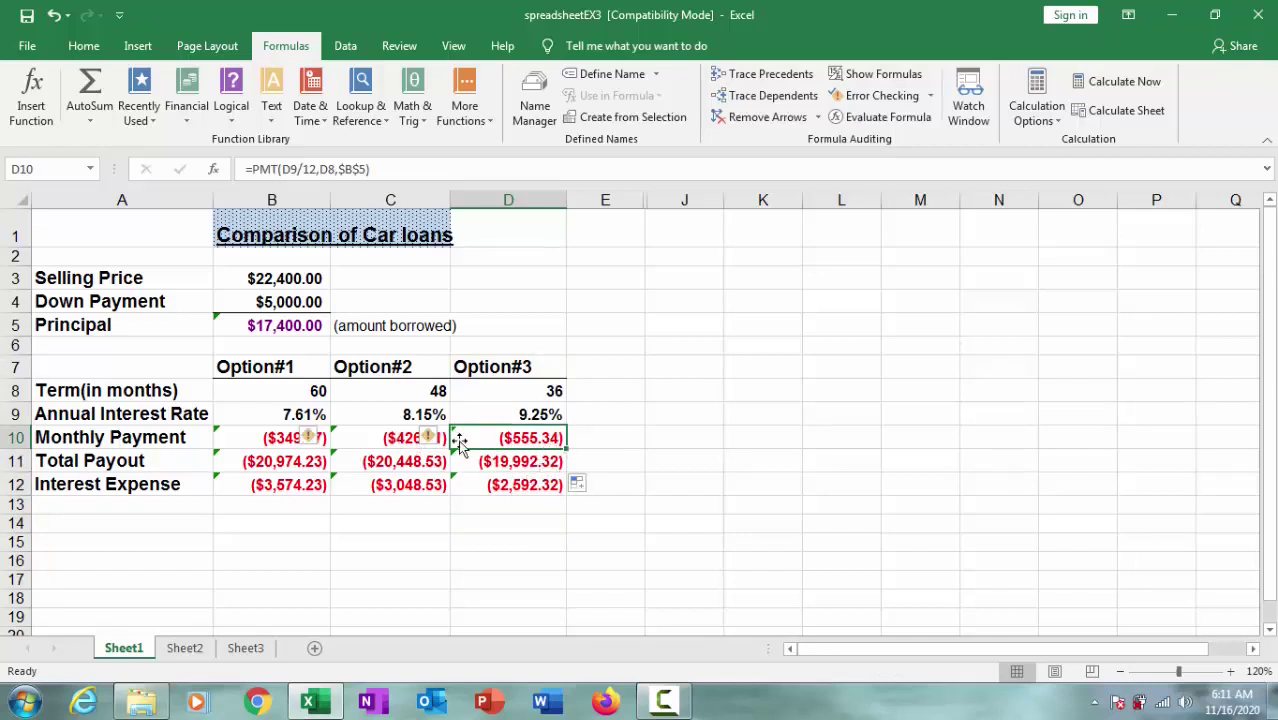
{"action": "left_click", "coordinate": [445, 443]}
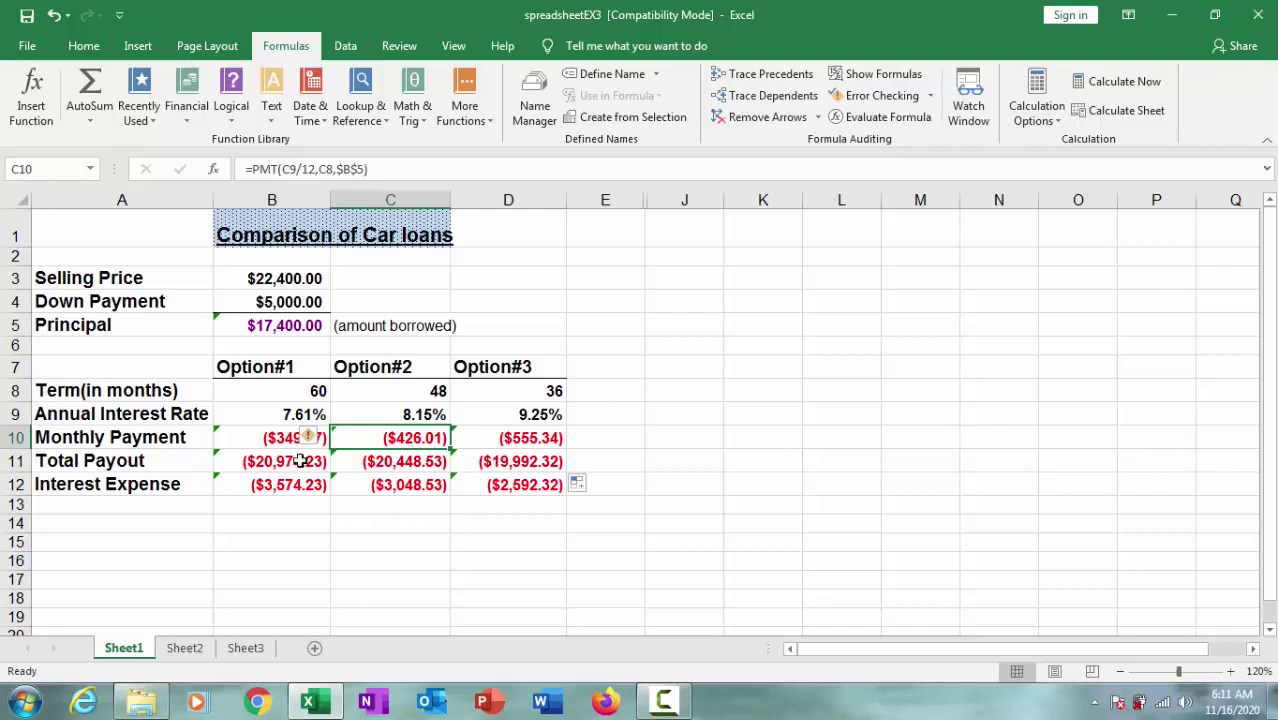
{"action": "left_click", "coordinate": [252, 444]}
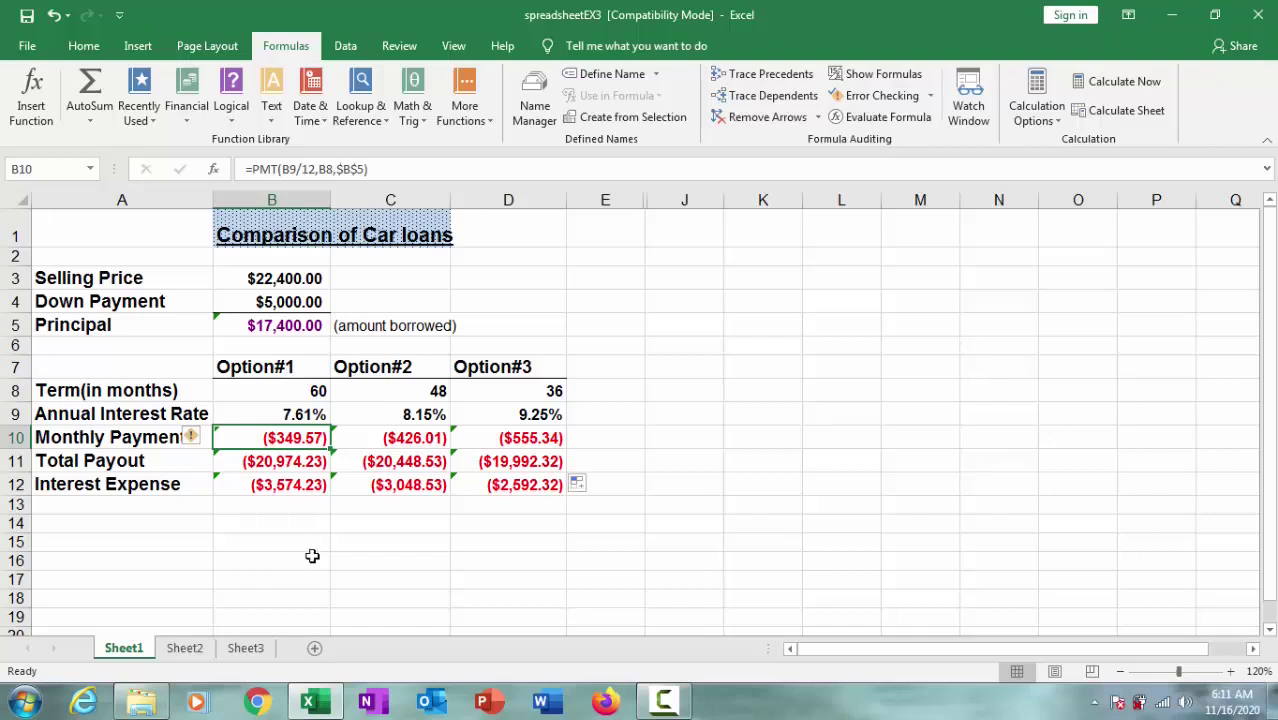
Compare the complete Option#3 column with the Option#1 column, including the monthly payments in B10 and D10
{"action": "left_click", "coordinate": [536, 393]}
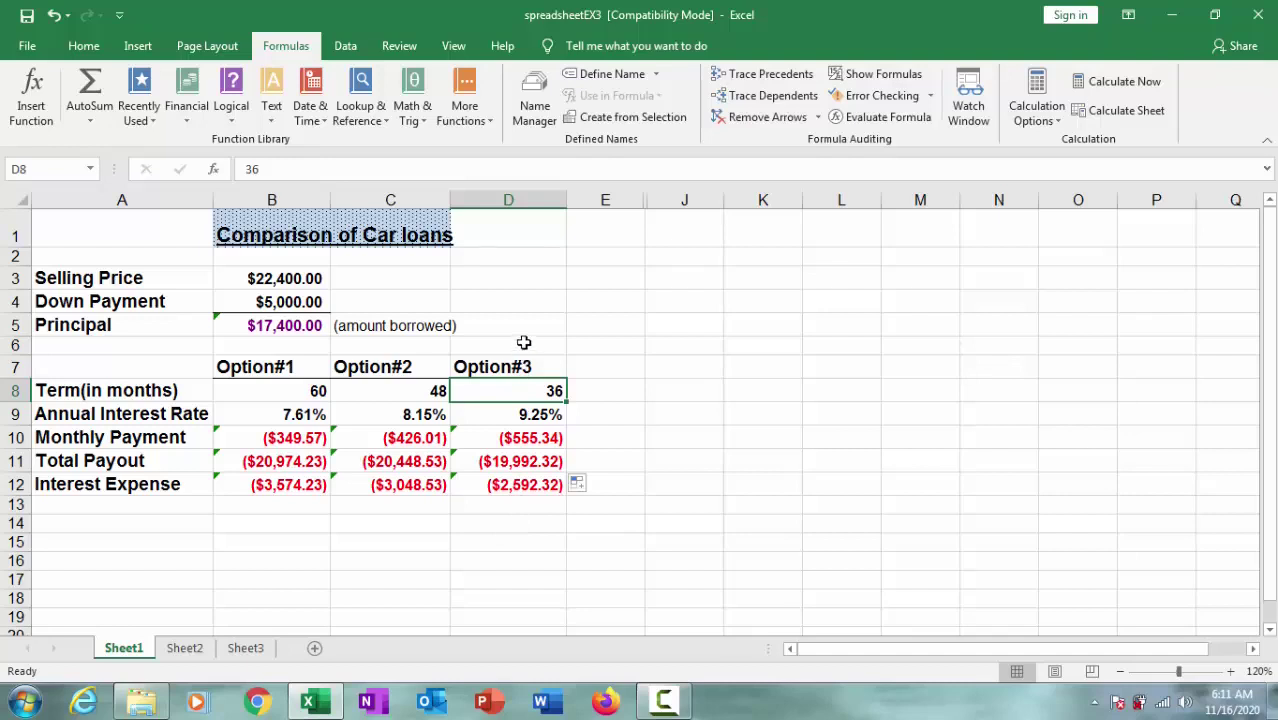
{"action": "left_click_drag", "start_coordinate": [522, 342], "coordinate": [515, 502]}
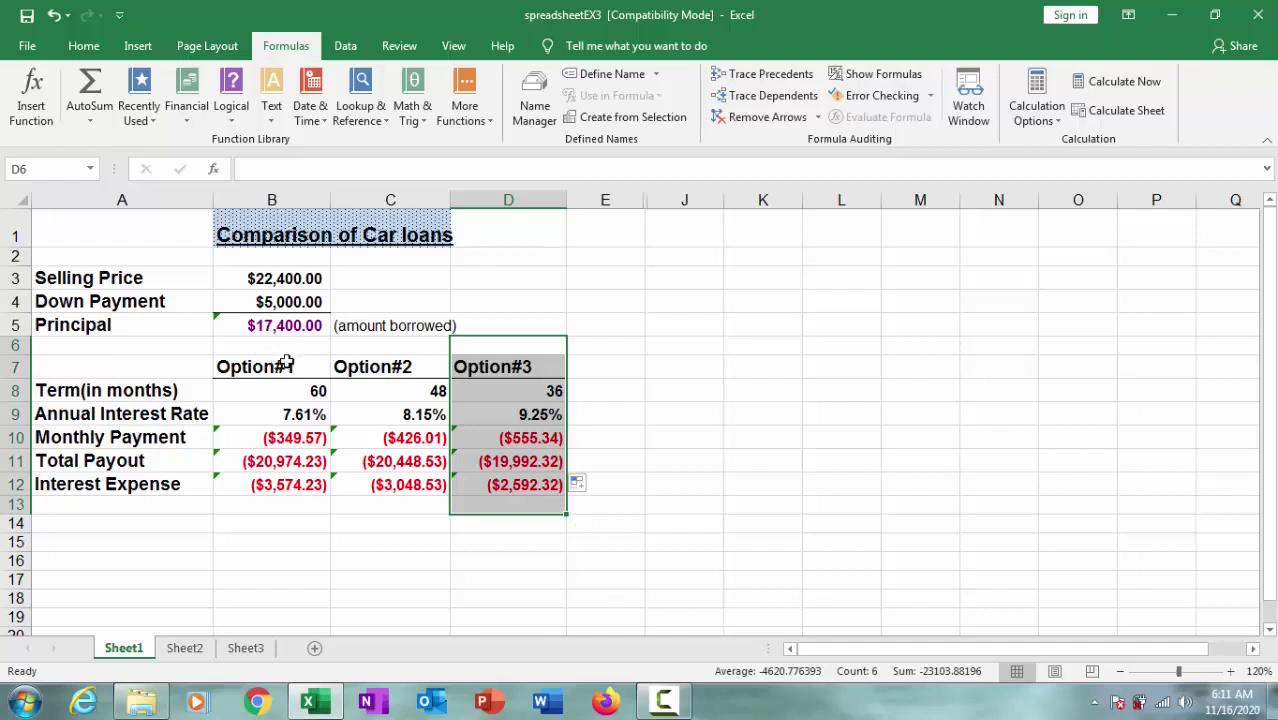
{"action": "left_click_drag", "start_coordinate": [287, 364], "coordinate": [289, 500]}
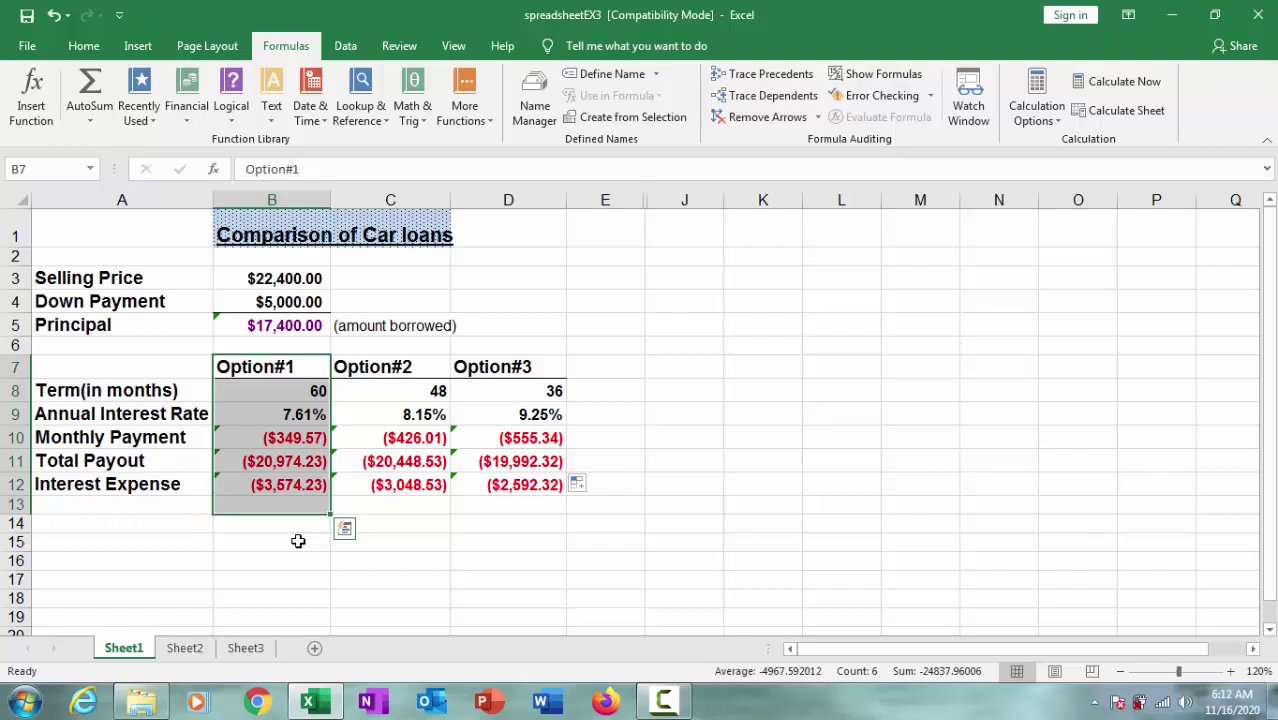
{"action": "left_click", "coordinate": [304, 437]}
{"action": "left_click", "coordinate": [535, 441]}
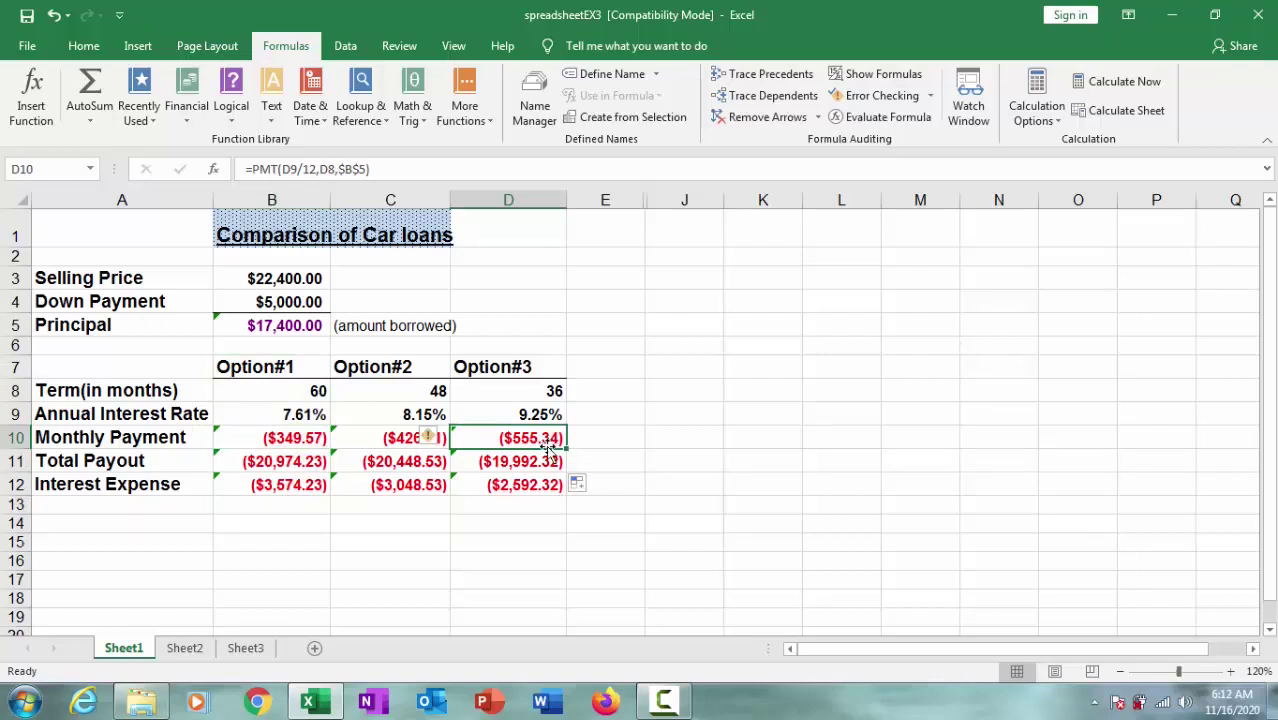
{"action": "left_click", "coordinate": [531, 525]}
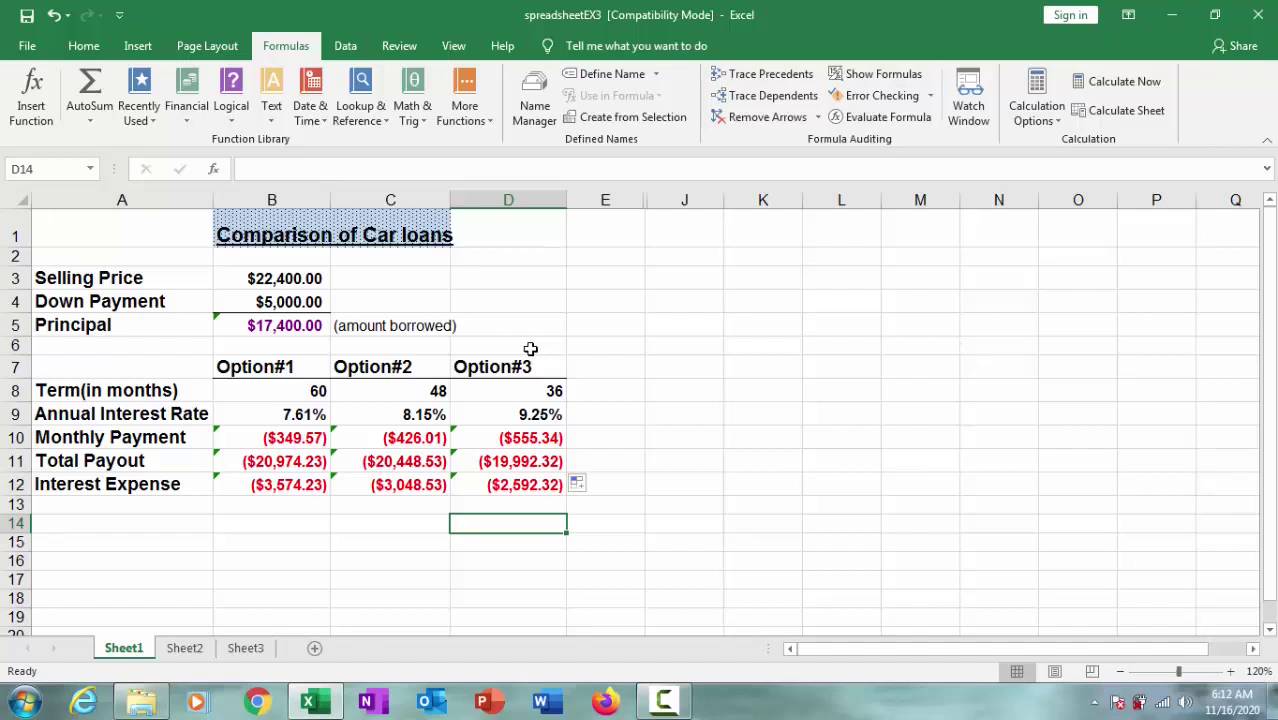
{"action": "left_click_drag", "start_coordinate": [530, 348], "coordinate": [519, 509]}
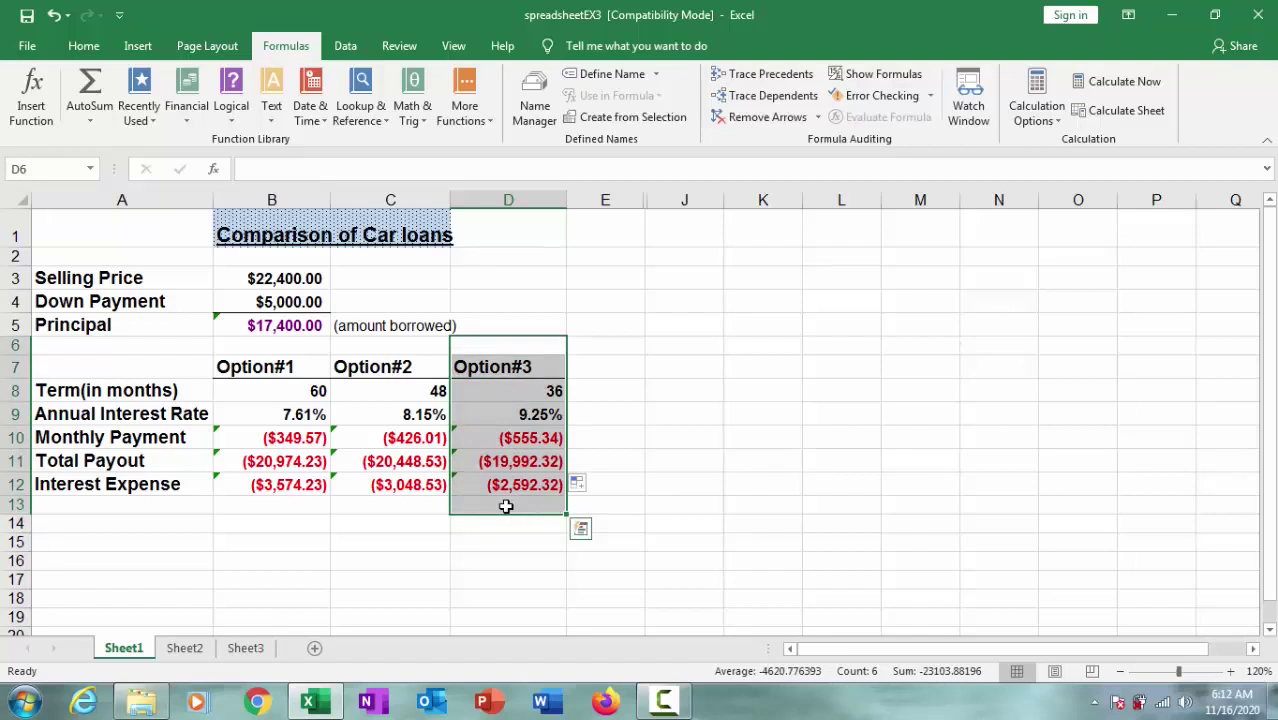
Unhide the hidden columns F through I beside the car loan comparison table
{"action": "left_click", "coordinate": [322, 555]}
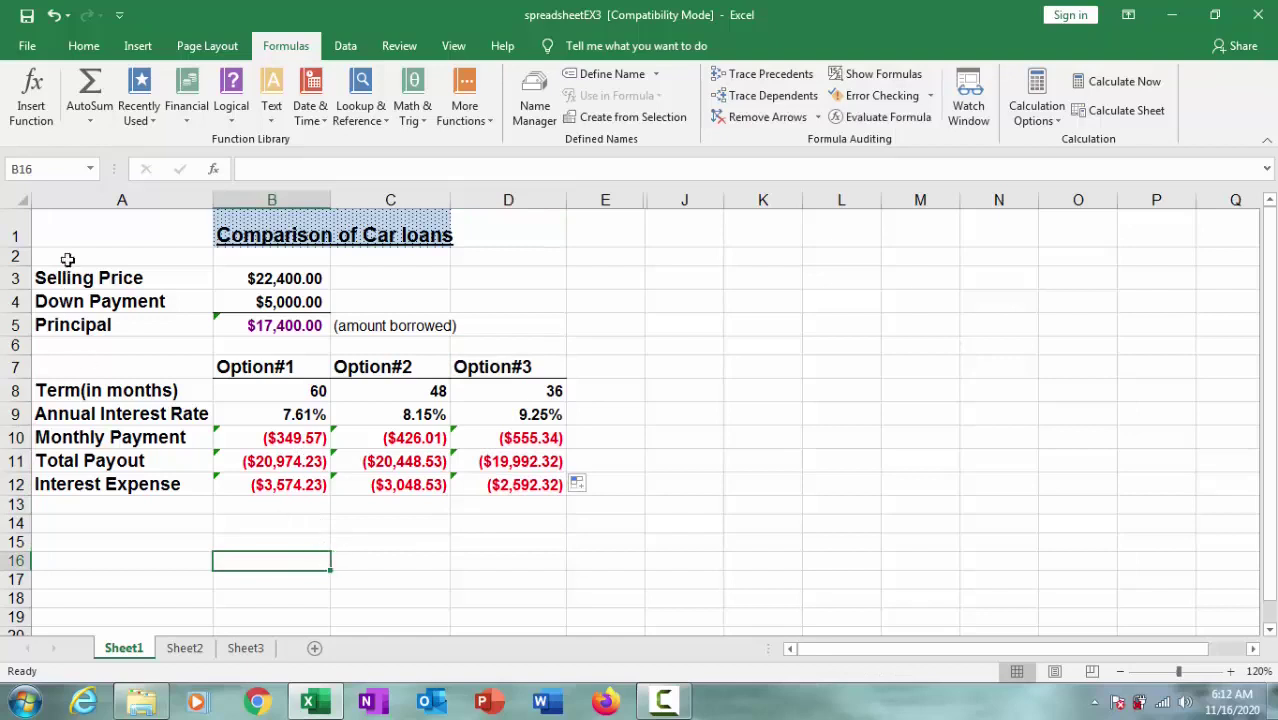
{"action": "left_click_drag", "start_coordinate": [72, 230], "coordinate": [552, 512]}
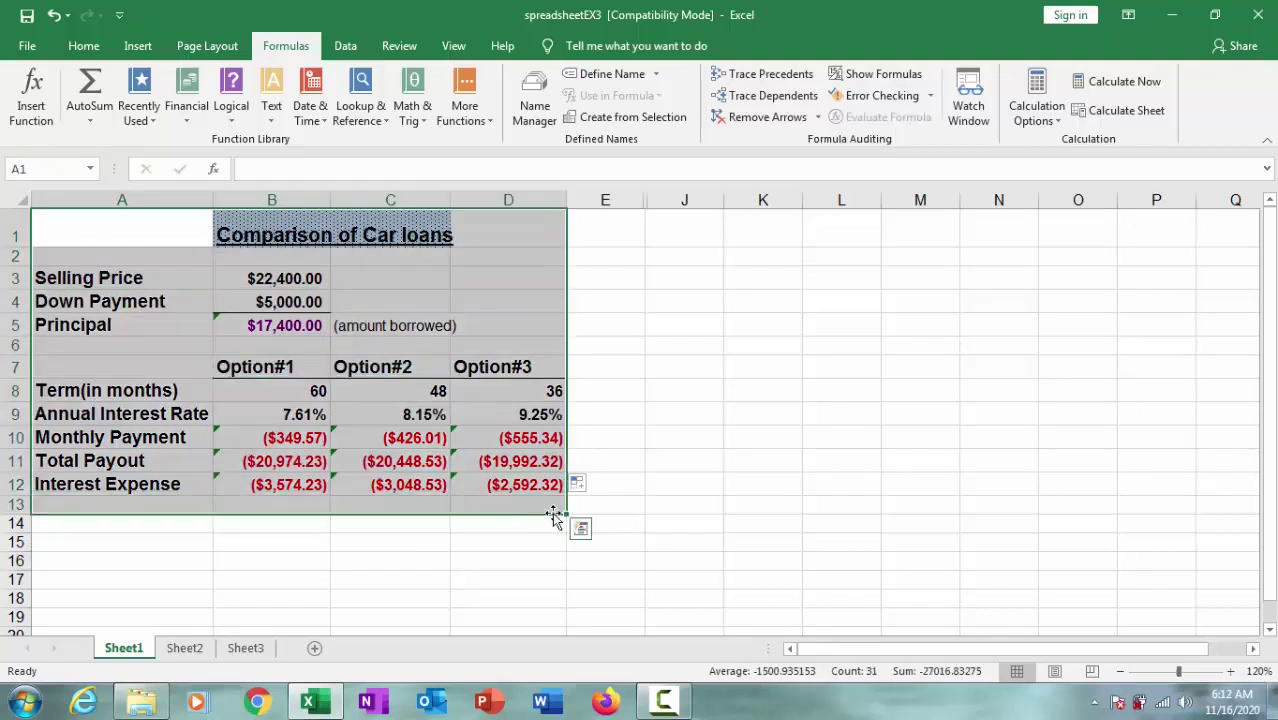
{"action": "left_click_drag", "start_coordinate": [640, 200], "coordinate": [670, 199]}
{"action": "right_click", "coordinate": [672, 199]}
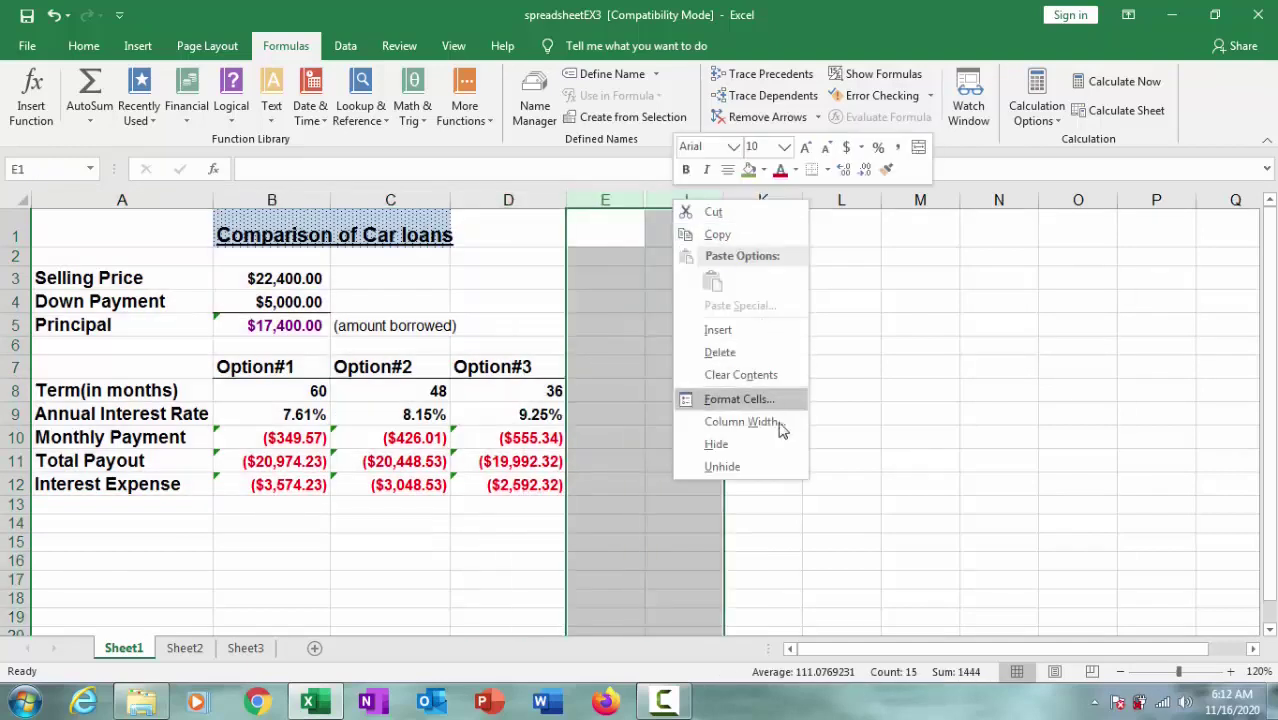
{"action": "left_click", "coordinate": [767, 468]}
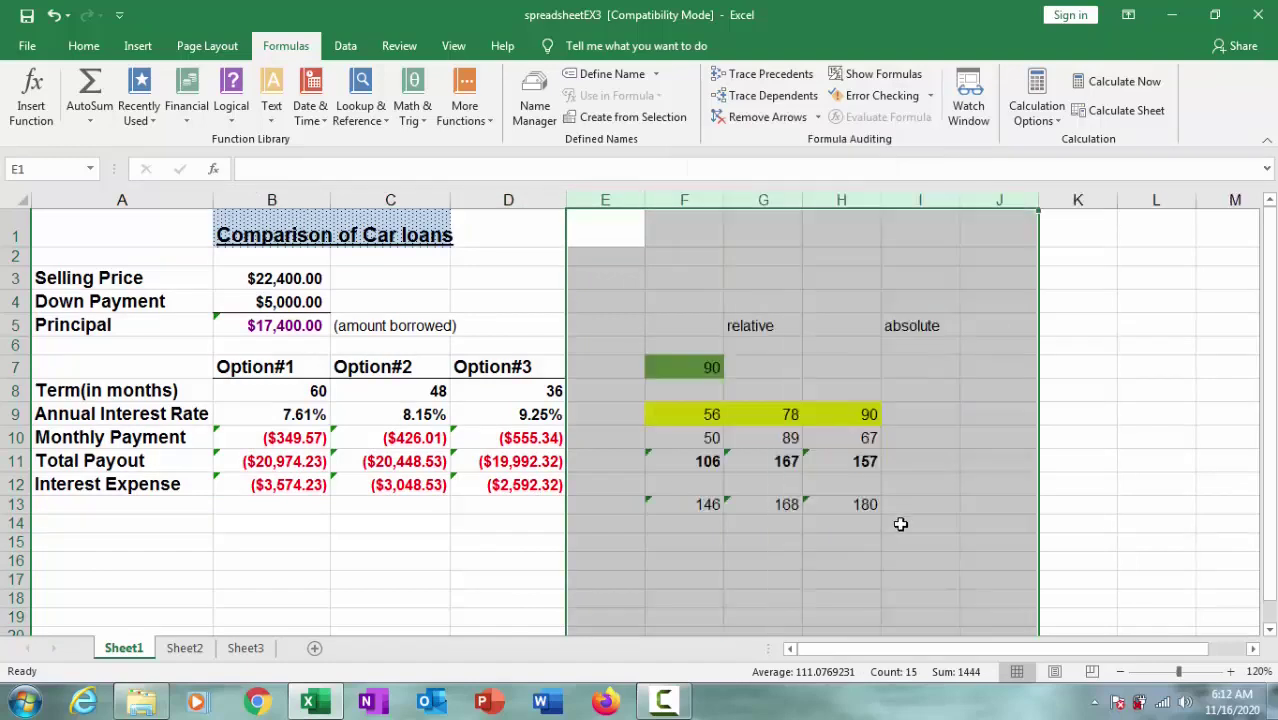
{"action": "left_click", "coordinate": [901, 523]}
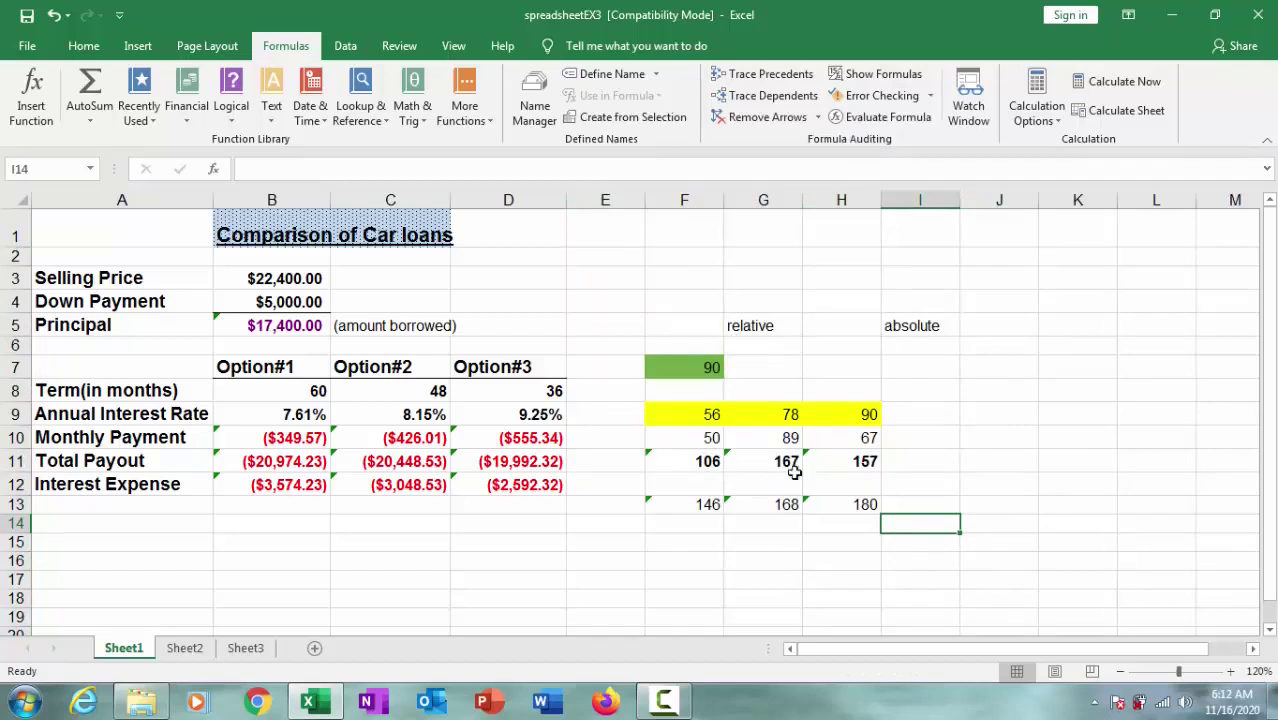
Copy the relative-reference formula in F11 across to H11 and check the cell references in the copies
{"action": "left_click", "coordinate": [707, 464]}
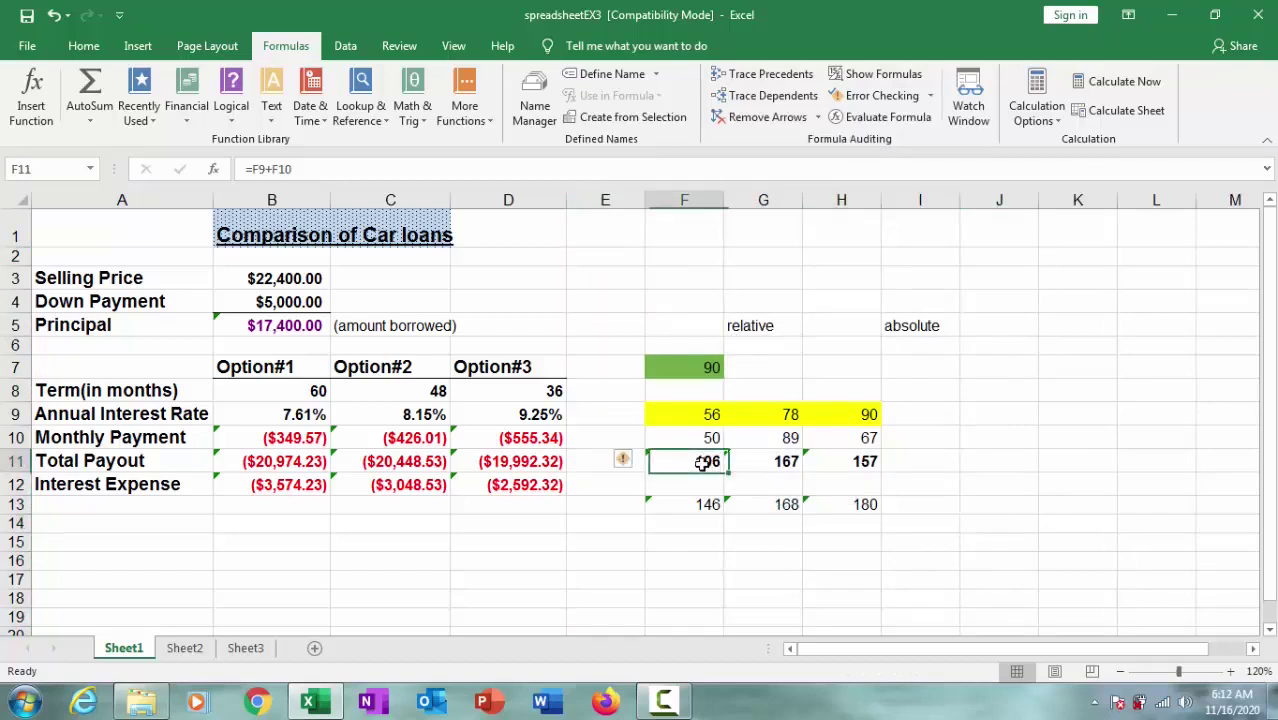
{"action": "left_click_drag", "start_coordinate": [724, 470], "coordinate": [872, 473]}
{"action": "double_click", "coordinate": [790, 463]}
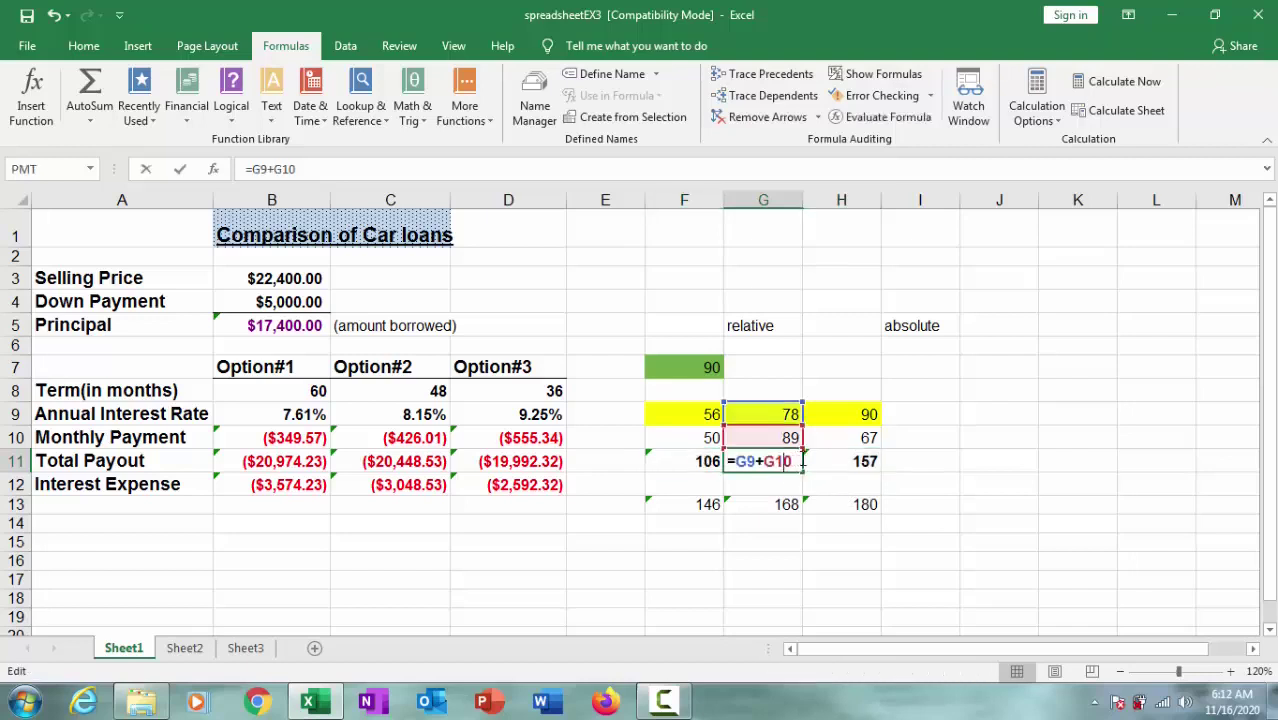
{"action": "double_click", "coordinate": [856, 464]}
{"action": "double_click", "coordinate": [787, 464]}
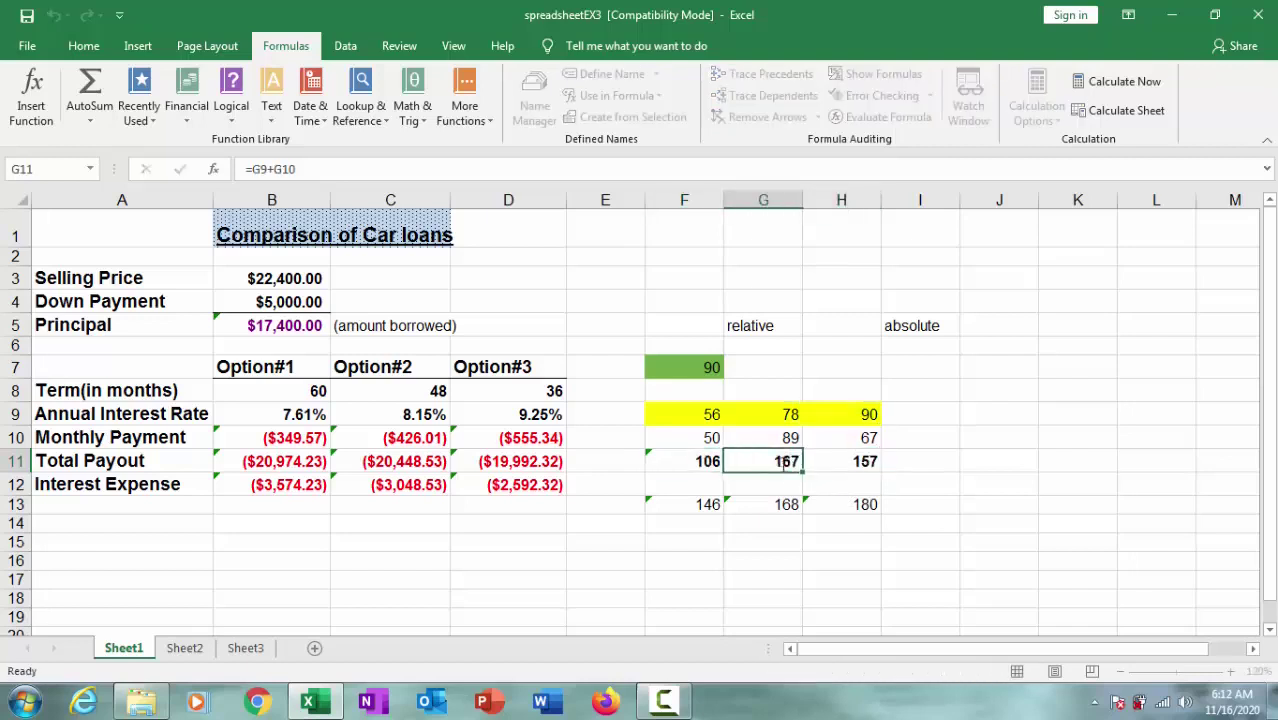
{"action": "left_click", "coordinate": [694, 469]}
Copy the formula in F13, with its absolute reference to $F$7, across to H13
{"action": "left_click", "coordinate": [911, 325]}
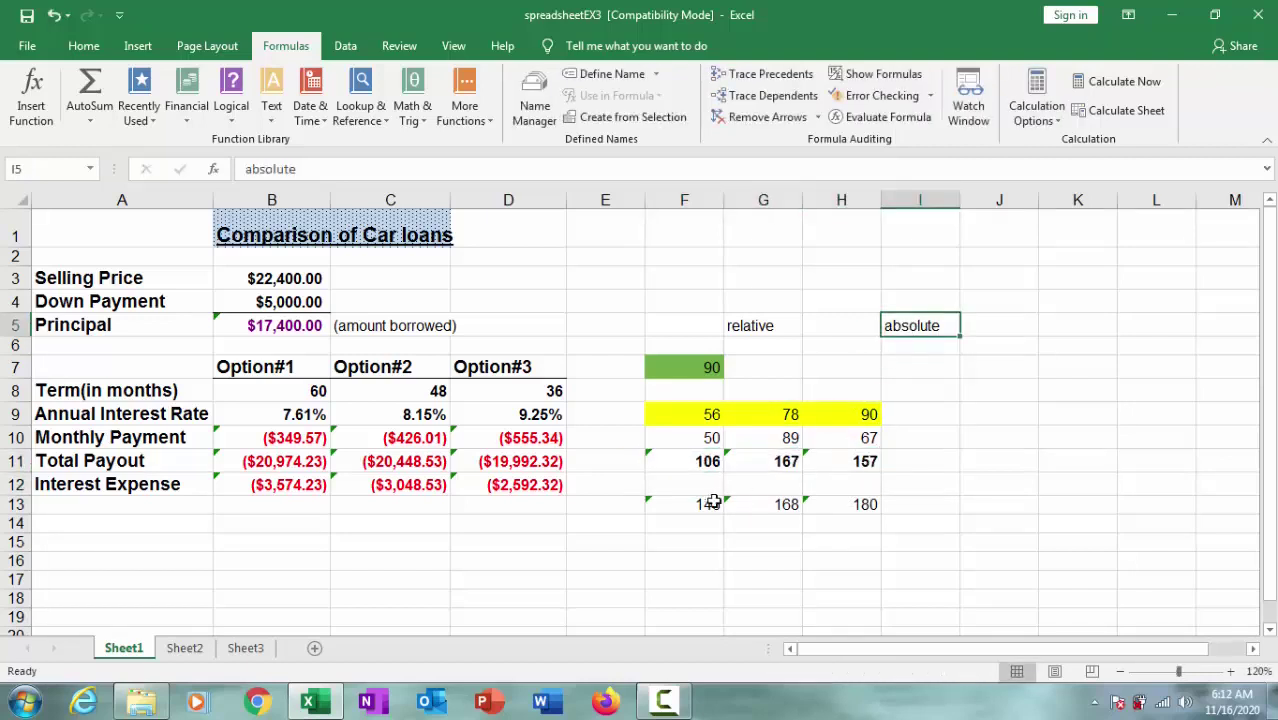
{"action": "left_click", "coordinate": [706, 504]}
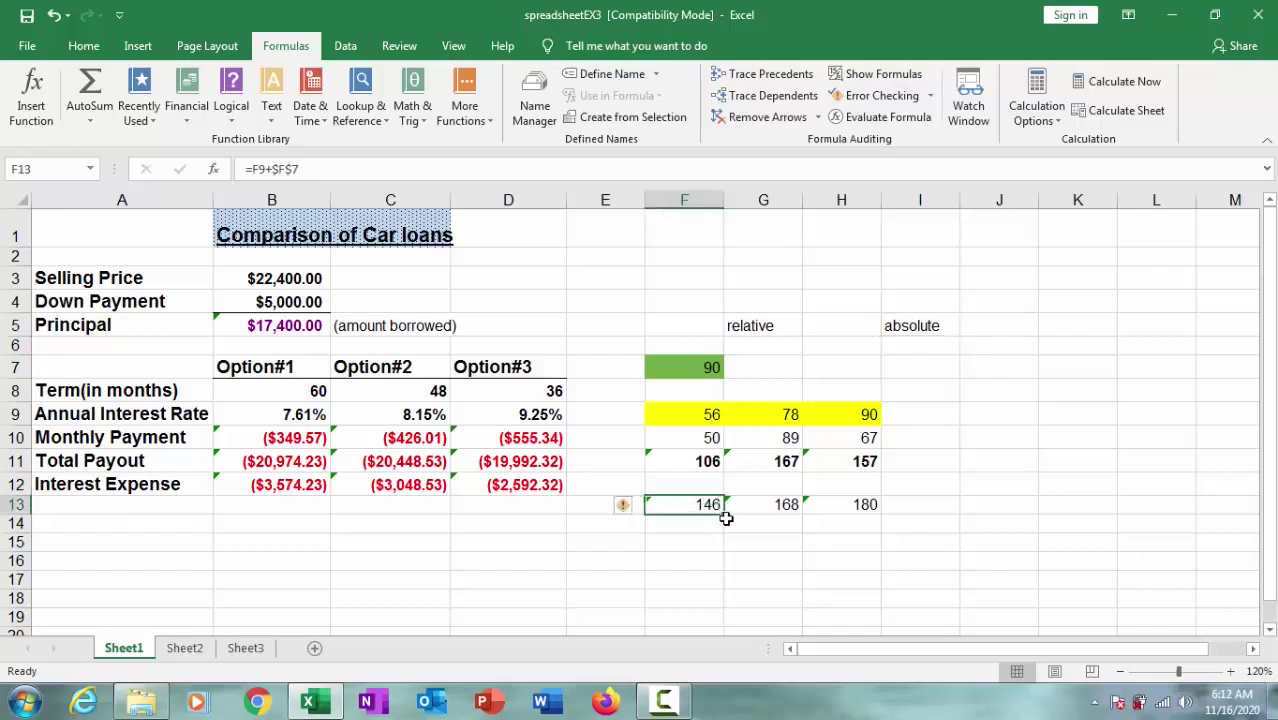
{"action": "left_click_drag", "start_coordinate": [725, 516], "coordinate": [866, 512]}
{"action": "left_click", "coordinate": [688, 506]}
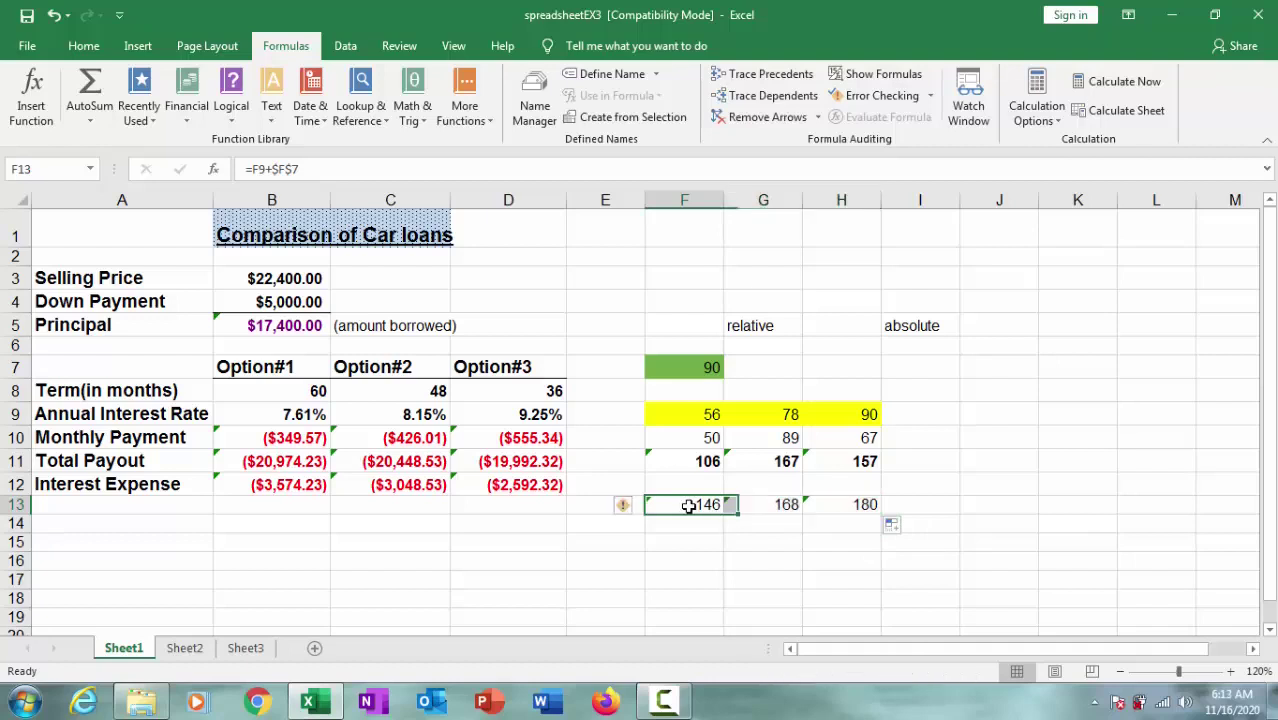
Examine the formulas in F13, G13 and H13 to compare their row 9 references with the absolute reference $F$7
{"action": "double_click", "coordinate": [708, 504]}
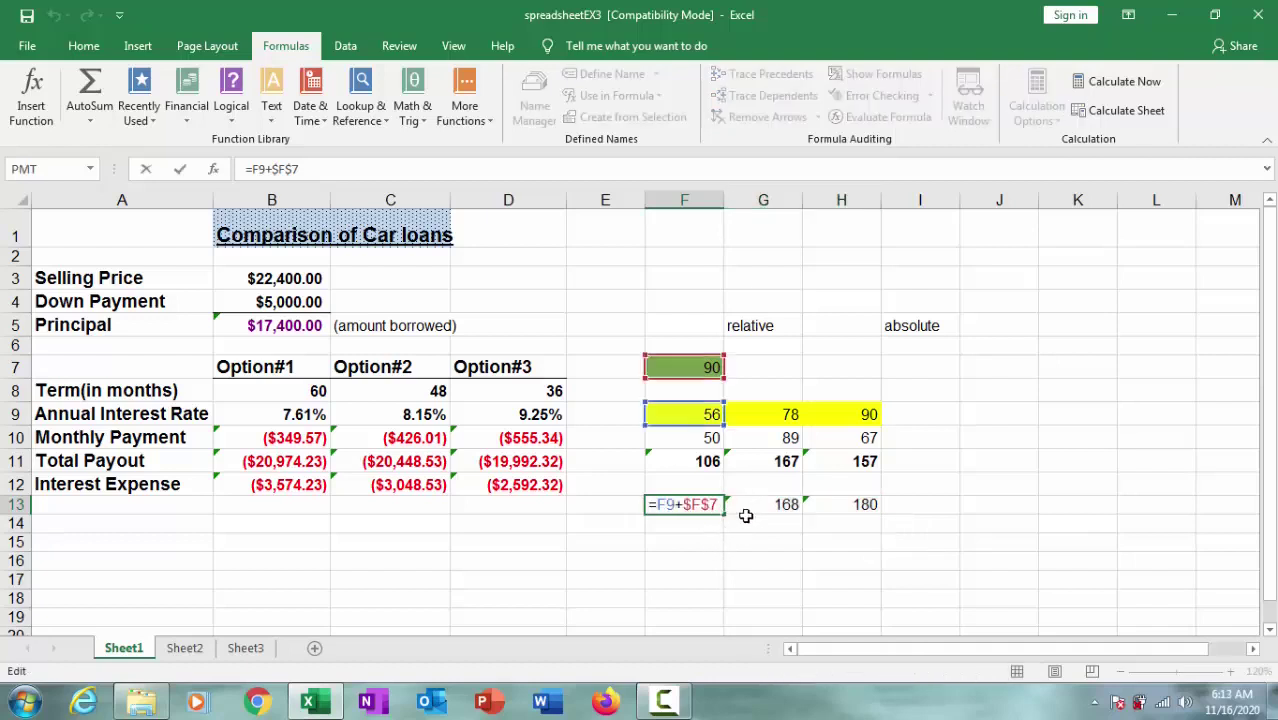
{"action": "double_click", "coordinate": [758, 506]}
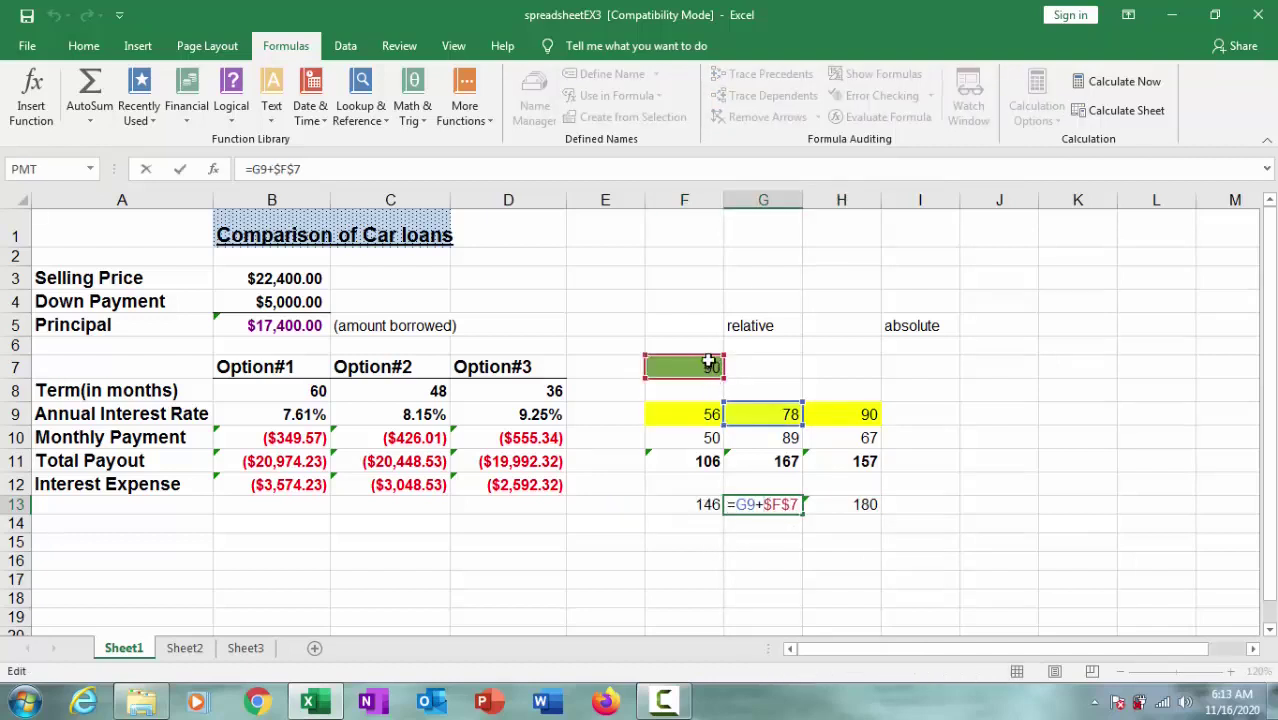
{"action": "left_click", "coordinate": [849, 507]}
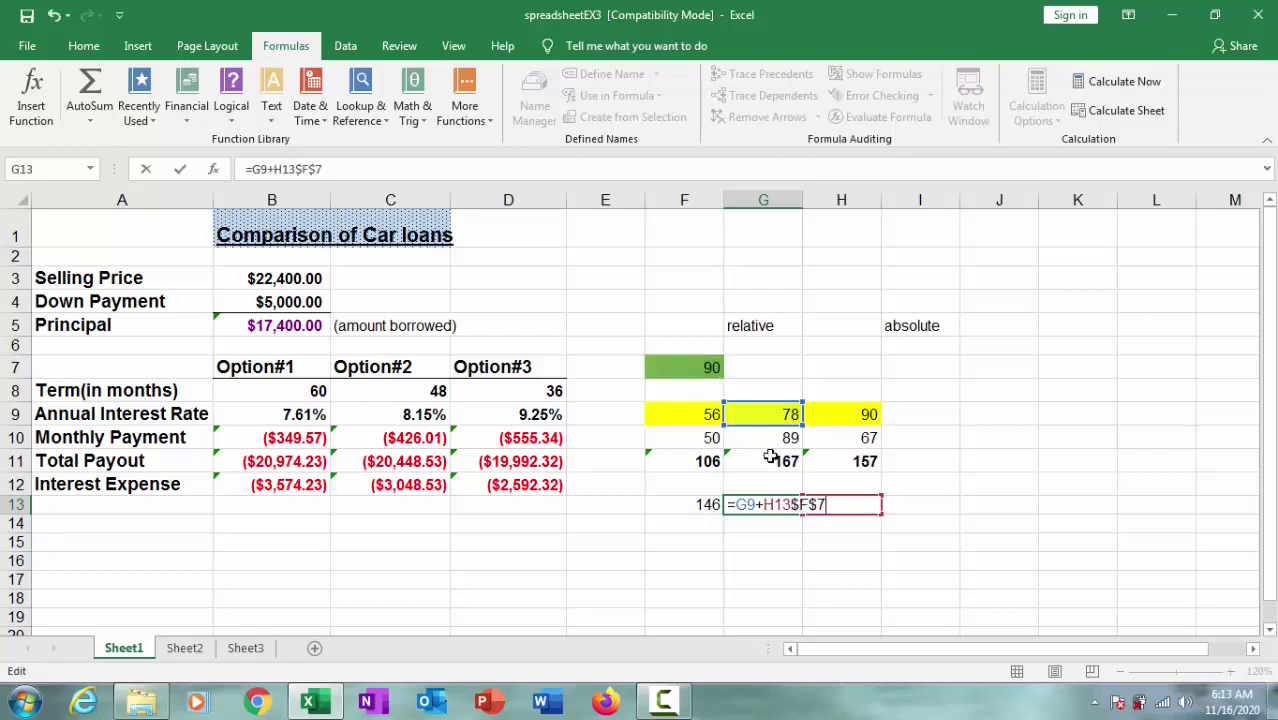
{"action": "key", "text": "Escape"}
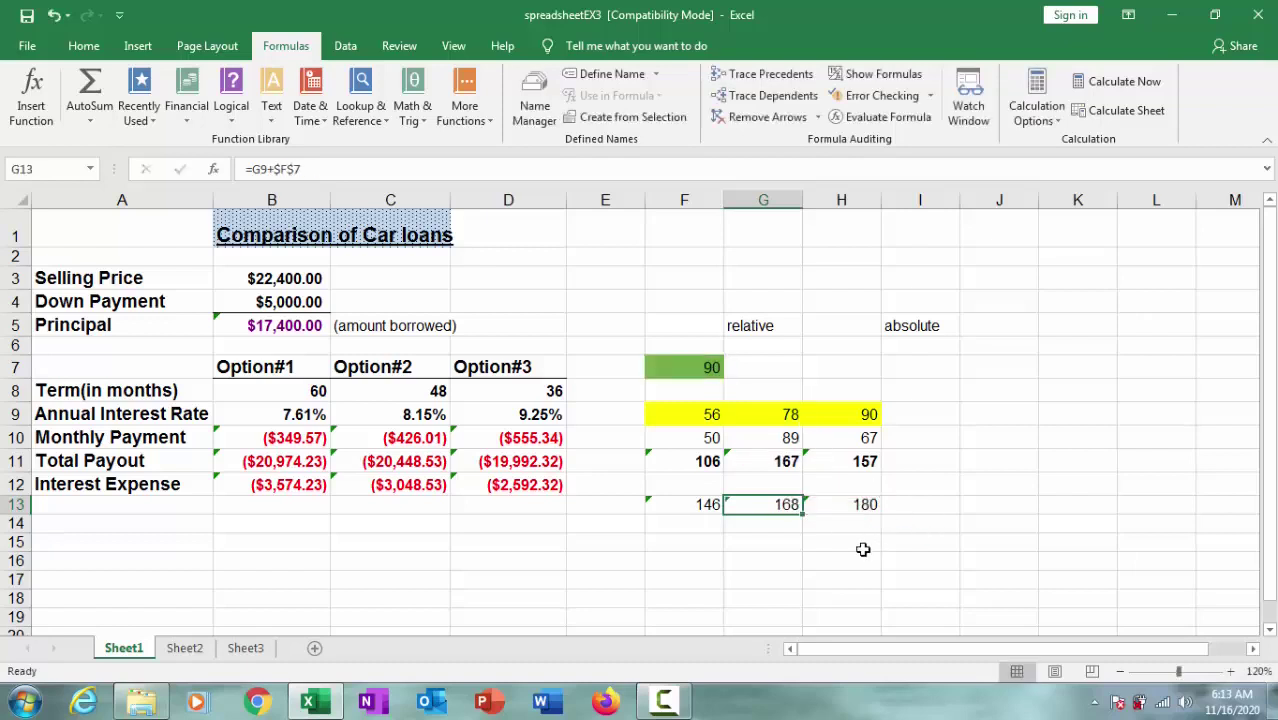
{"action": "double_click", "coordinate": [864, 504]}
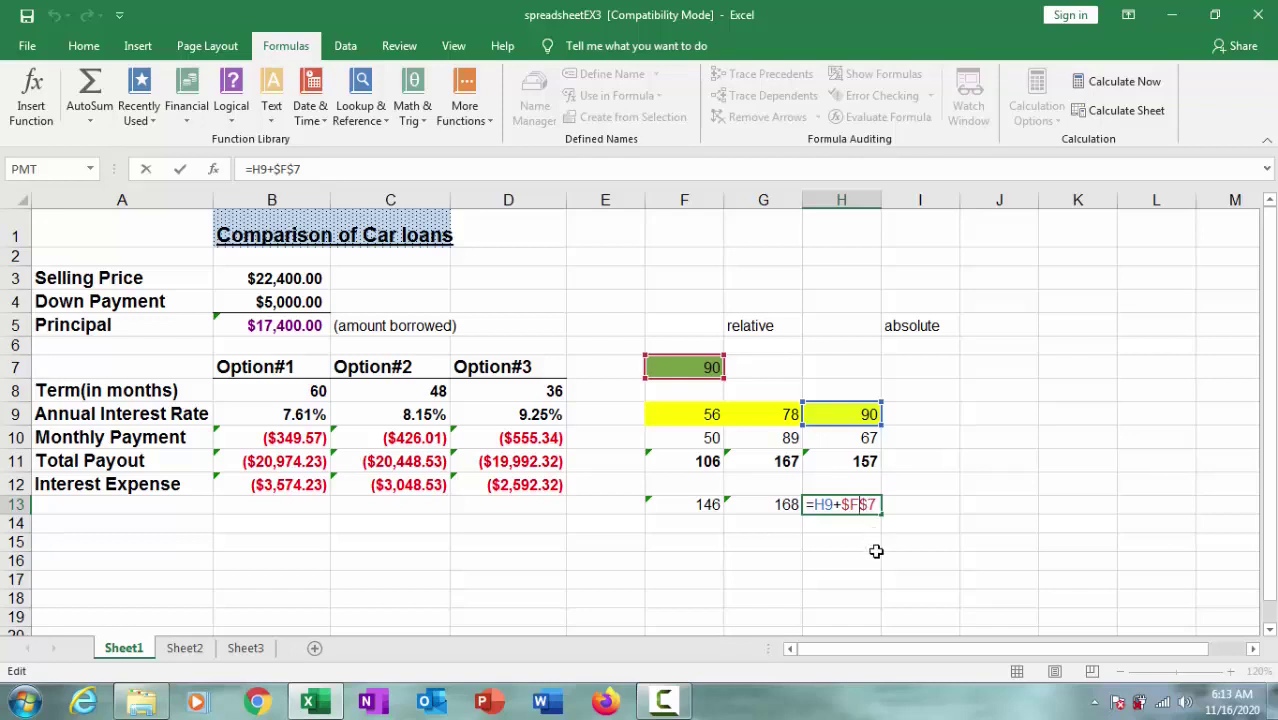
{"action": "key", "text": "ctrl+Return"}
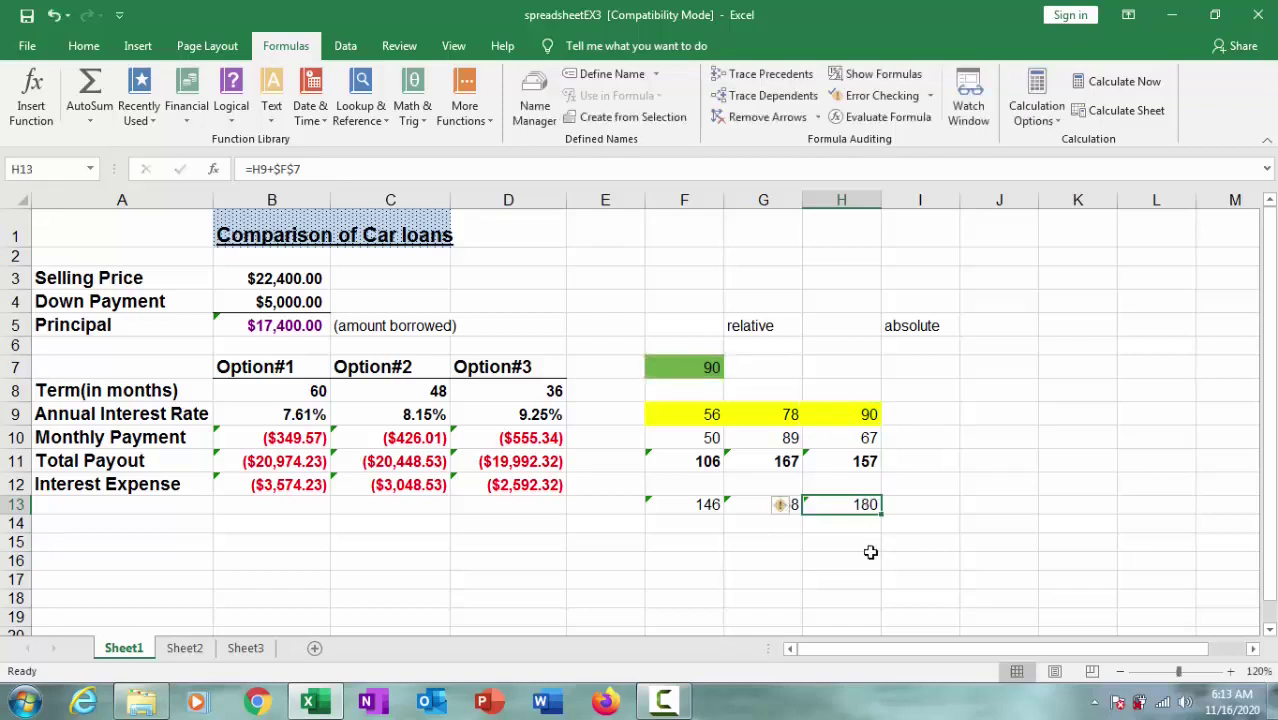
Review the car loan comparison table and inspect the principal formula in B5
{"action": "left_click_drag", "start_coordinate": [118, 238], "coordinate": [500, 521]}
{"action": "left_click", "coordinate": [430, 522]}
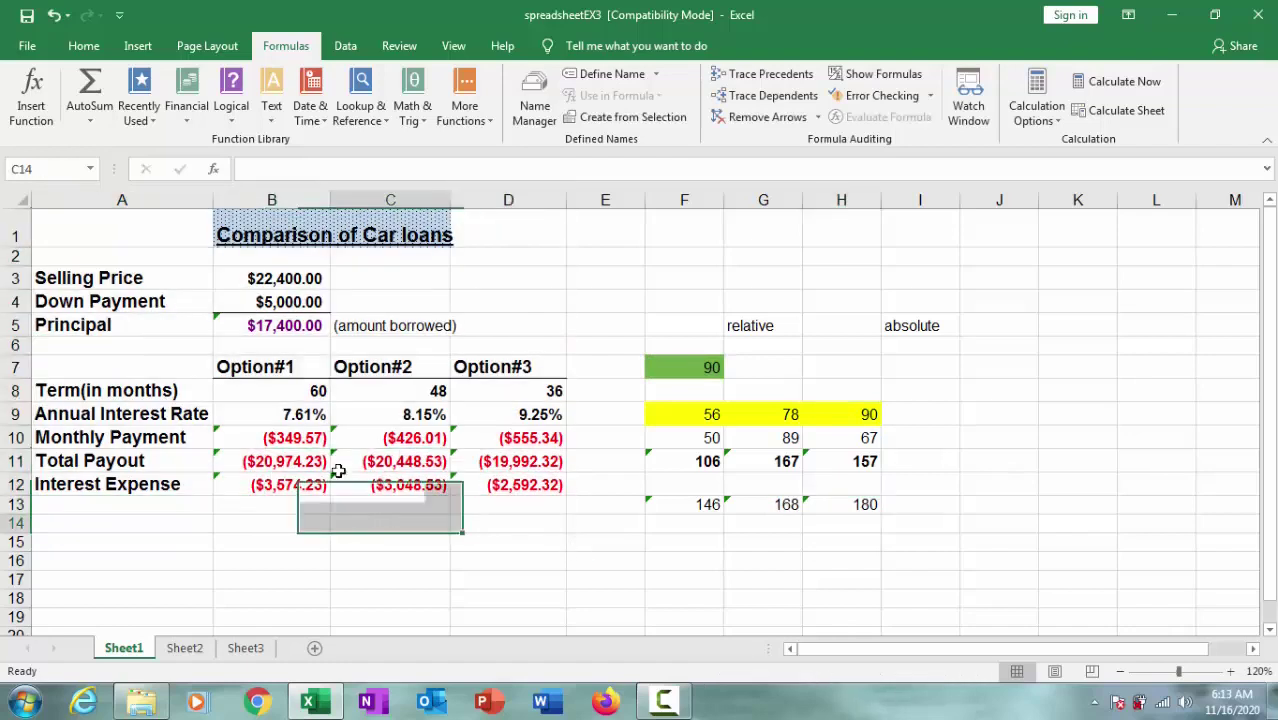
{"action": "double_click", "coordinate": [294, 326]}
{"action": "key", "text": "ctrl+Return"}
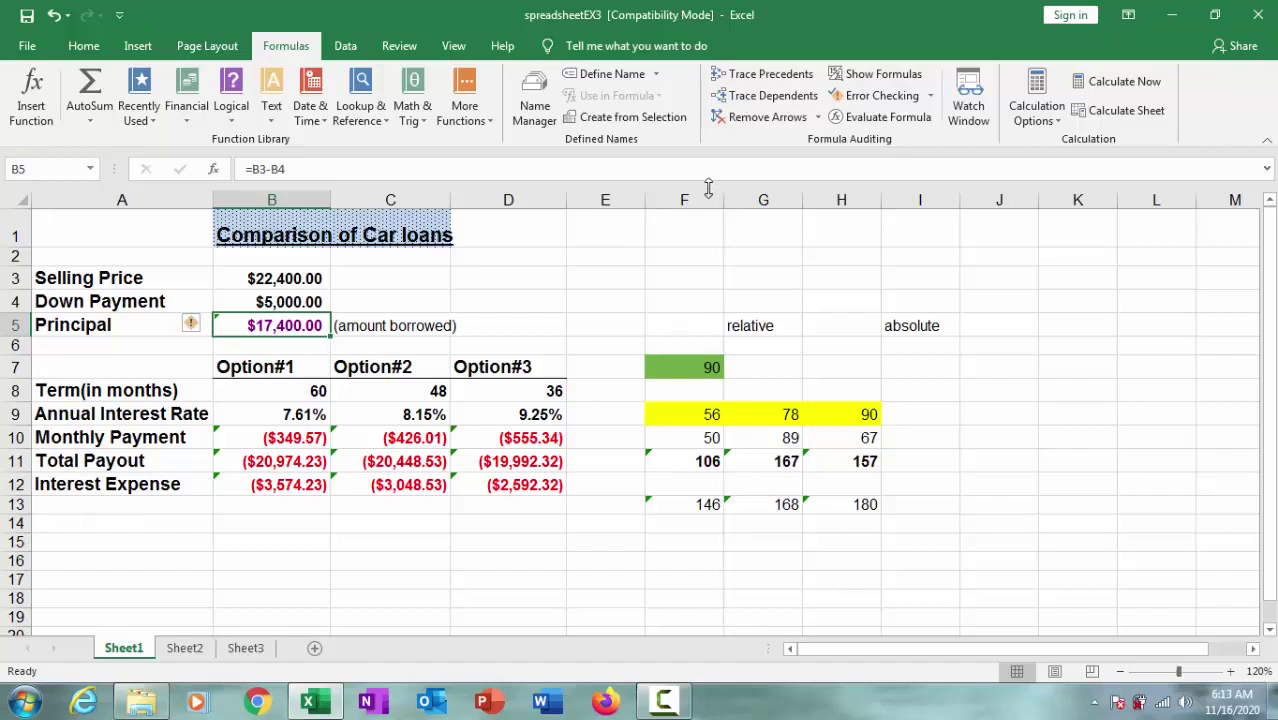
Review the relative and absolute reference example in columns F through I alongside the car loan table in columns A through D
{"action": "left_click_drag", "start_coordinate": [684, 202], "coordinate": [922, 205]}
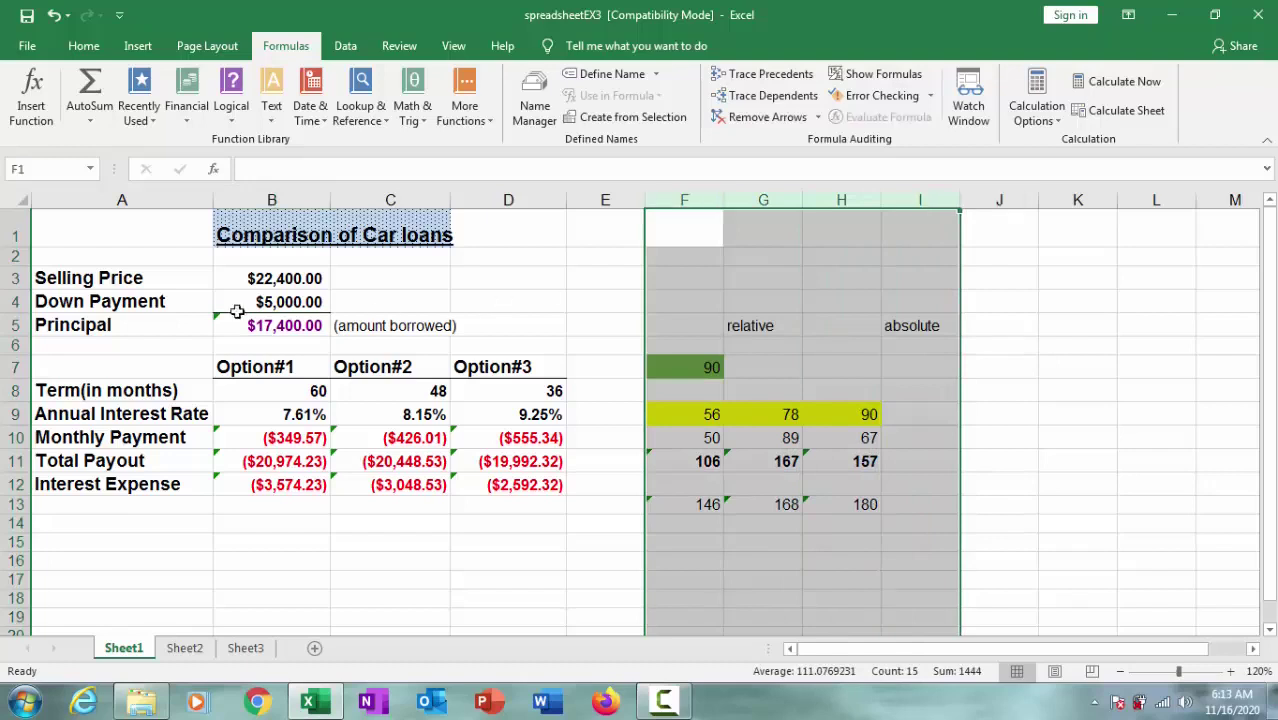
{"action": "left_click_drag", "start_coordinate": [92, 232], "coordinate": [566, 513]}
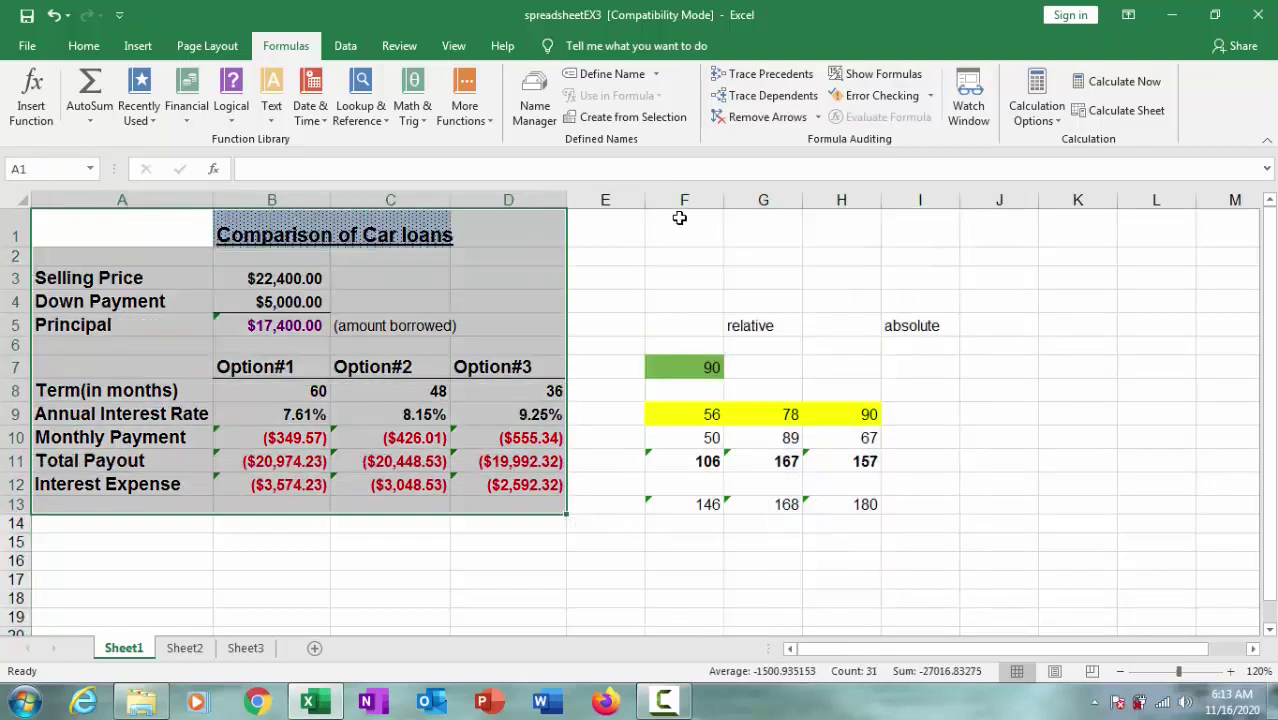
{"action": "left_click_drag", "start_coordinate": [678, 220], "coordinate": [932, 528]}
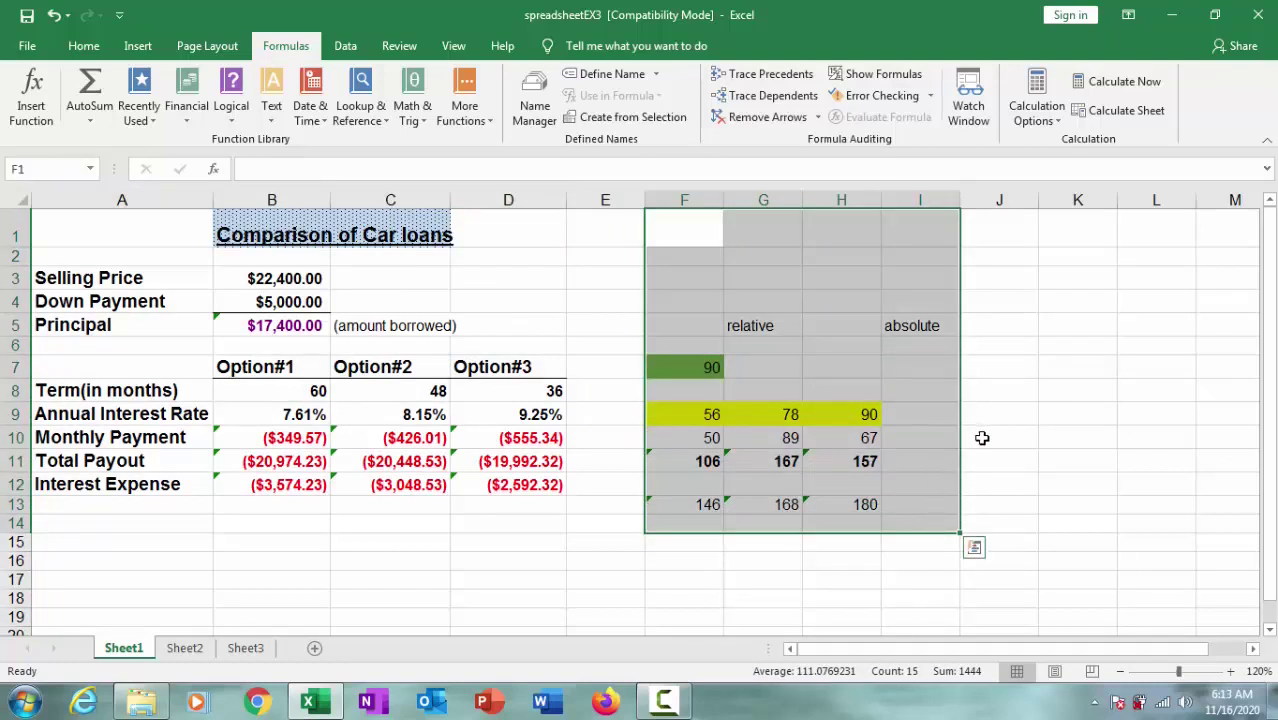
{"action": "left_click", "coordinate": [770, 328]}
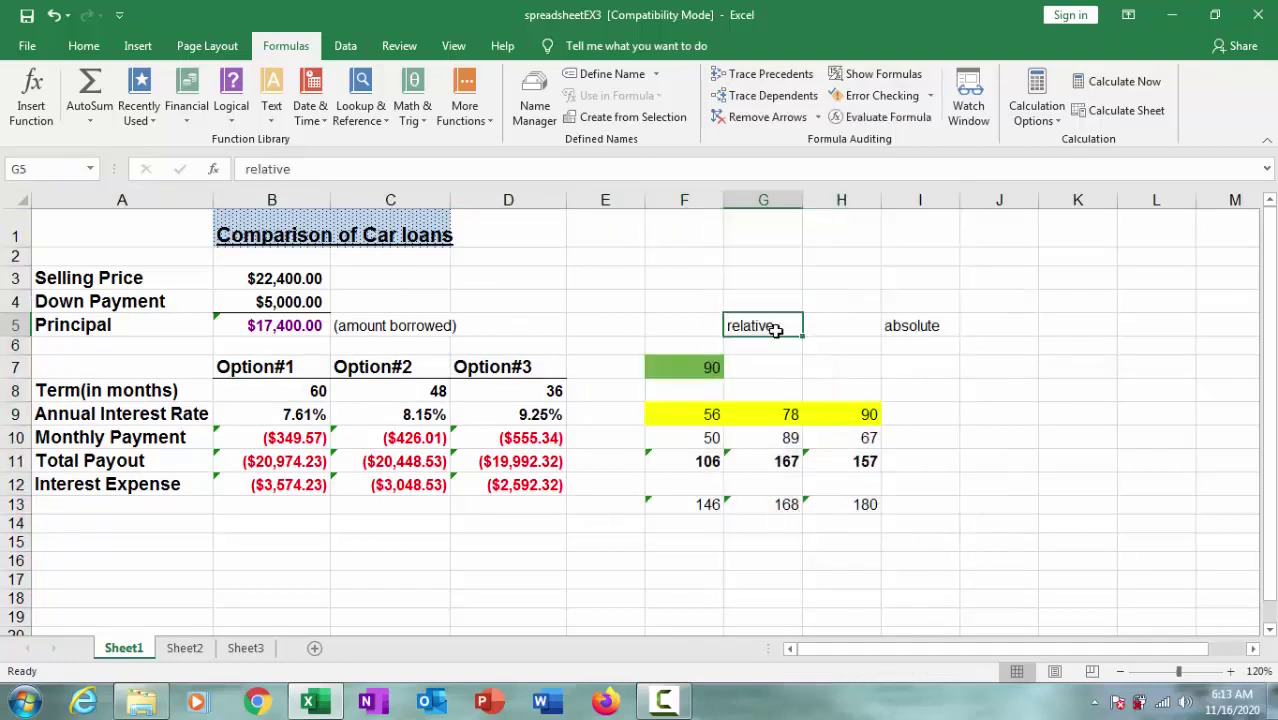
{"action": "left_click", "coordinate": [924, 332]}
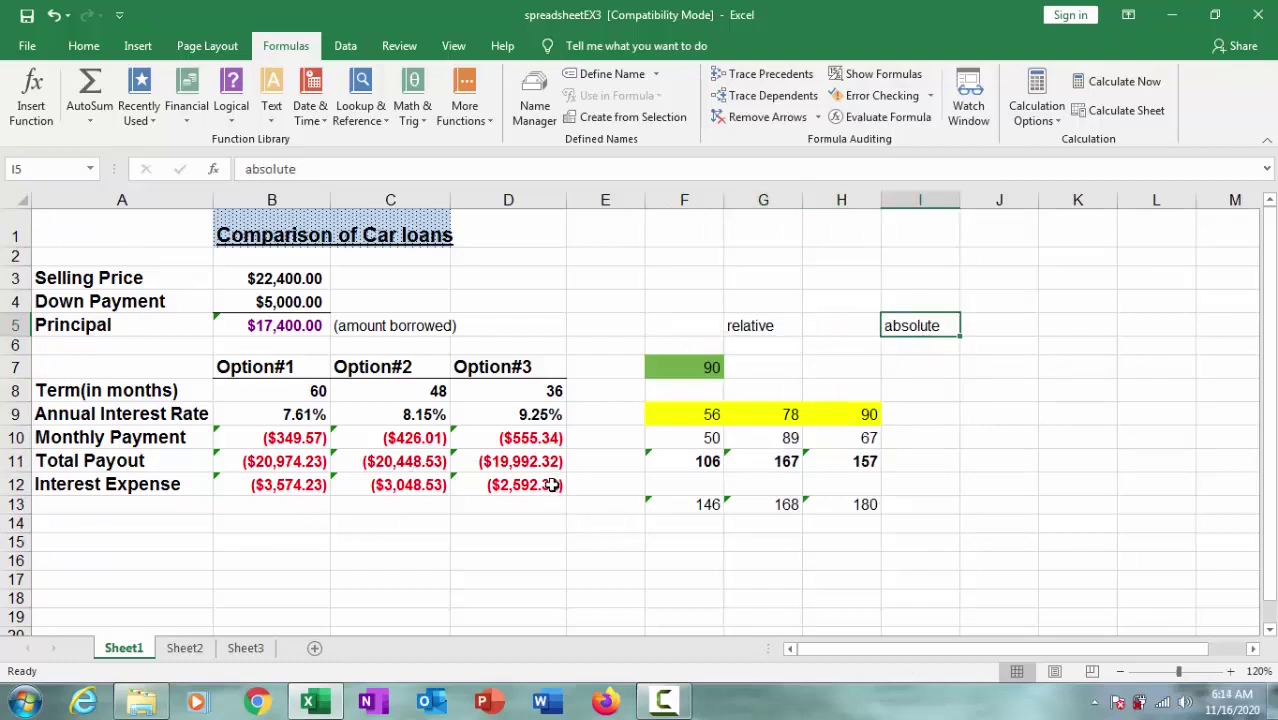
{"action": "left_click_drag", "start_coordinate": [551, 484], "coordinate": [28, 236]}
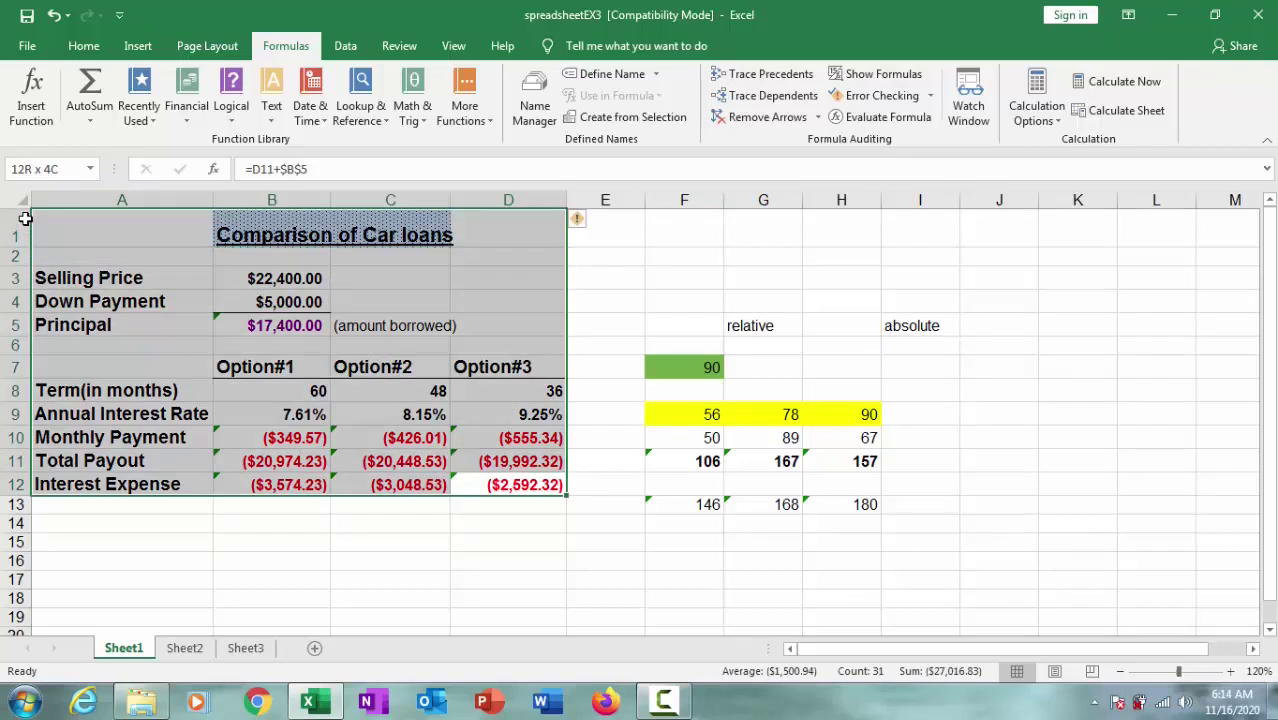